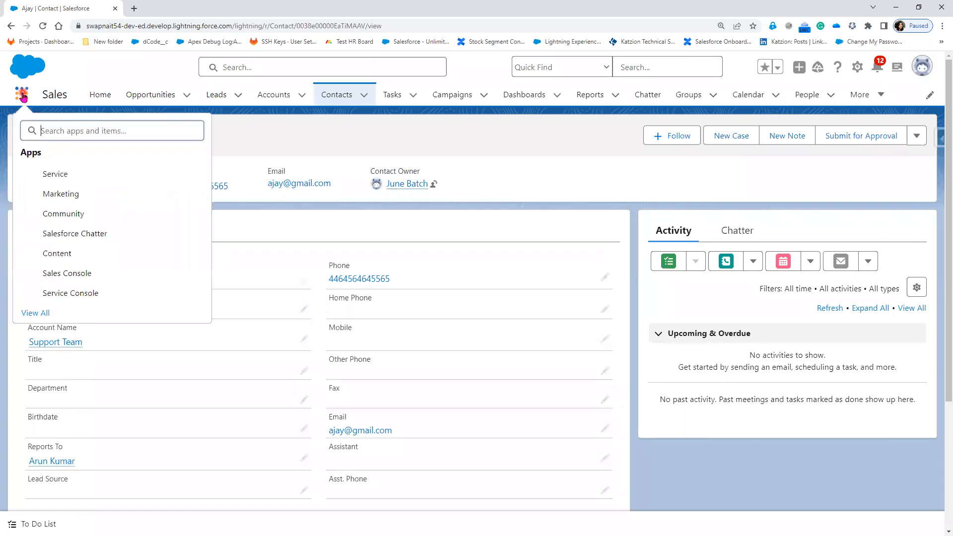
Open the Marketing app from the full App Launcher, go to its Campaigns list and dismiss the Einstein Search notice
left_click(31, 314)
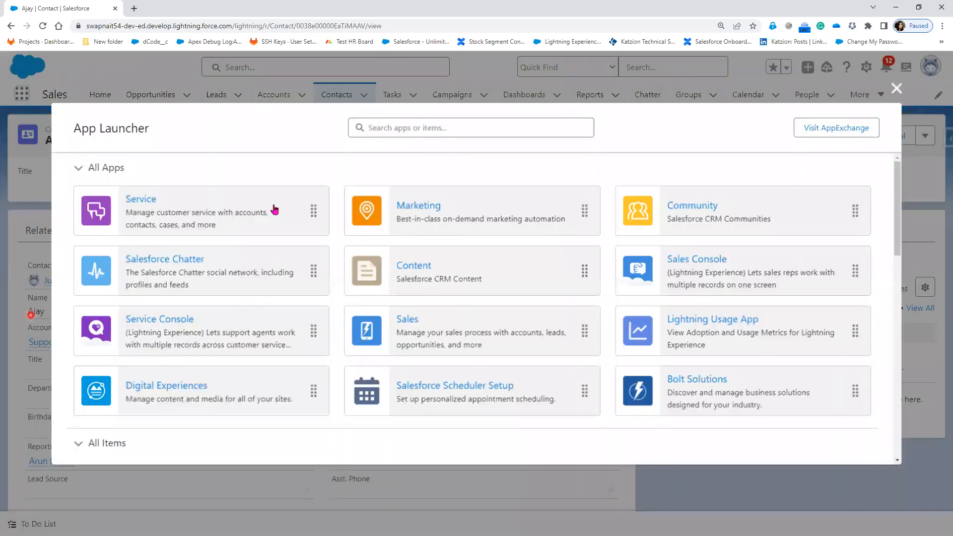
left_click(423, 212)
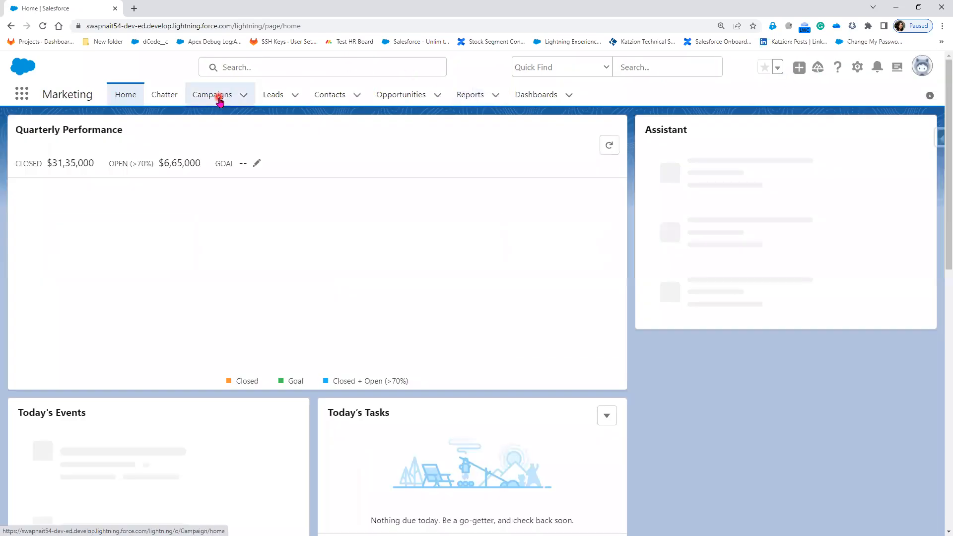
left_click(214, 95)
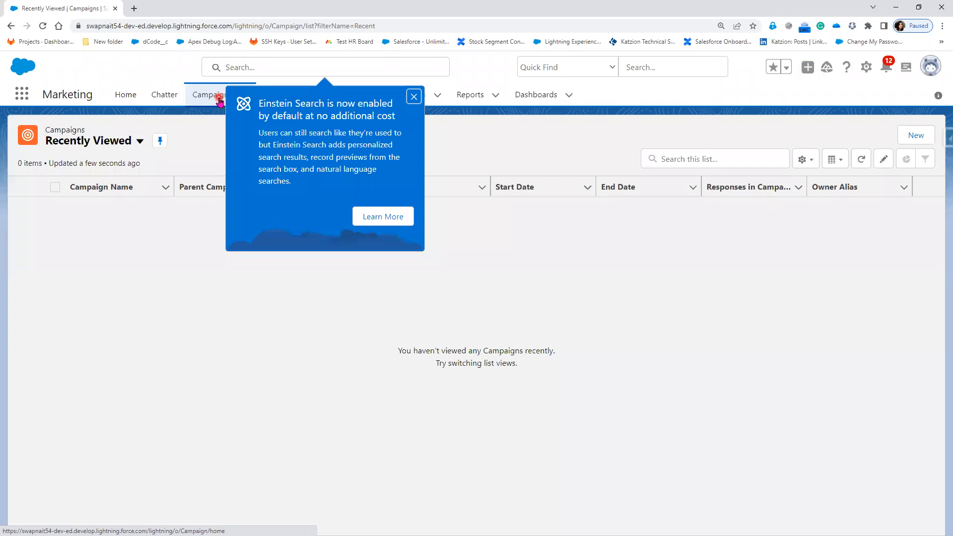
left_click(414, 97)
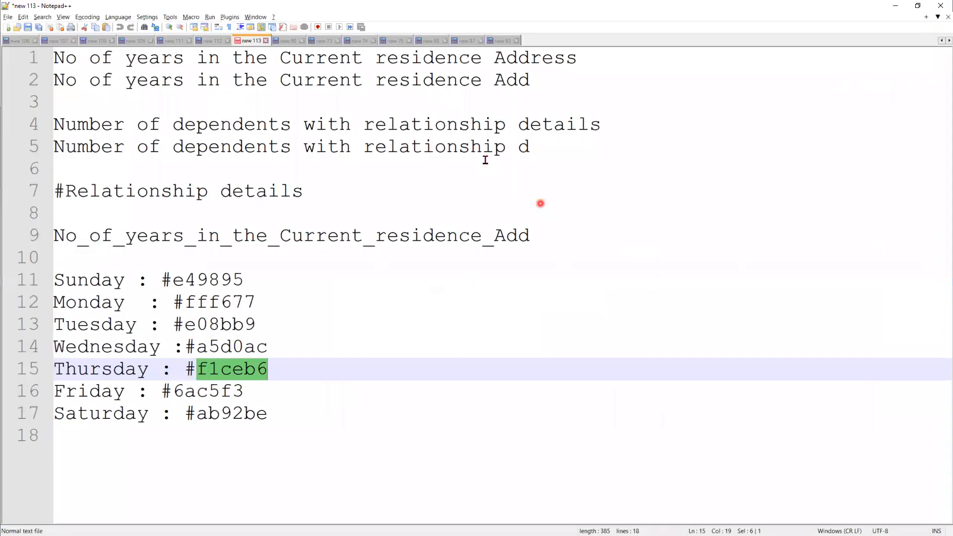
Switch to Notepad++ and start a blank document with the heading "Navigation steps:"
left_click(501, 40)
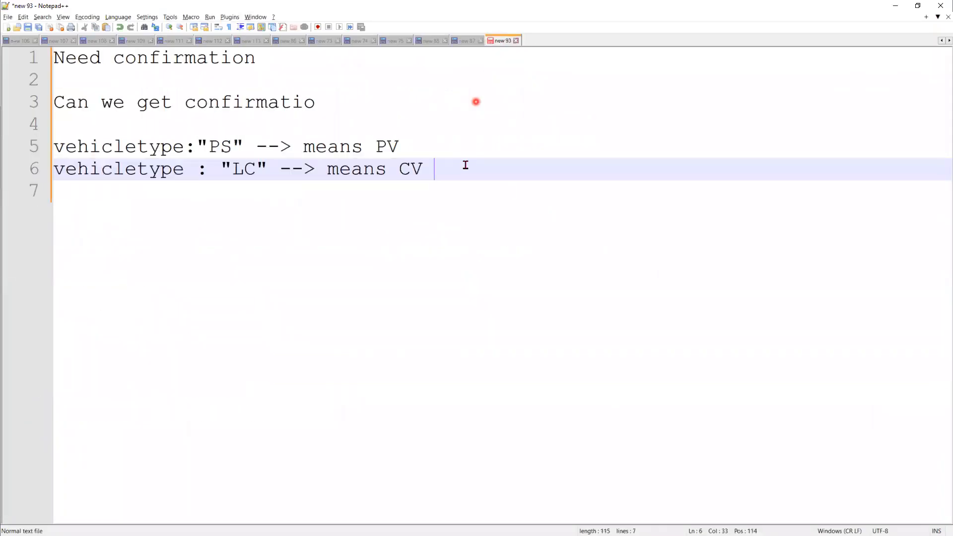
double_click(532, 40)
left_click(285, 111)
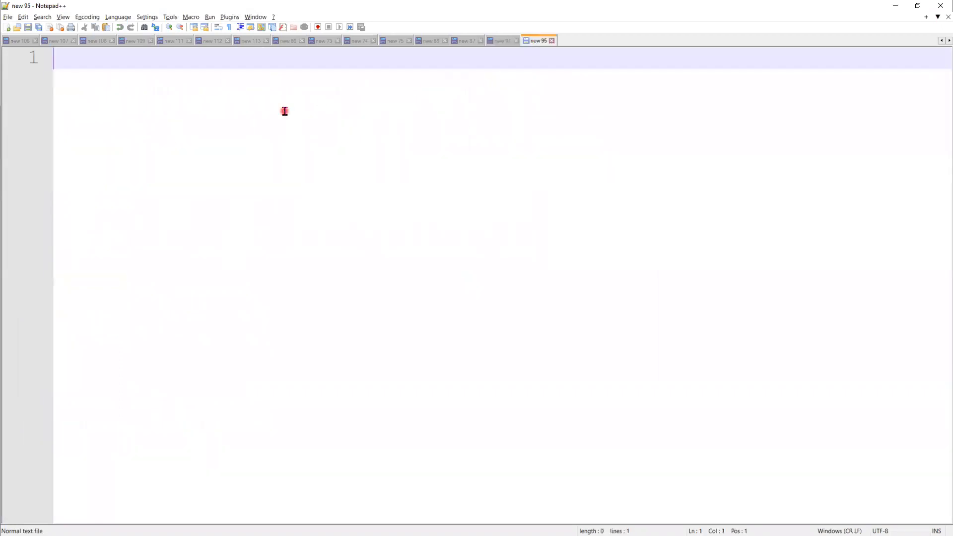
type("Nav")
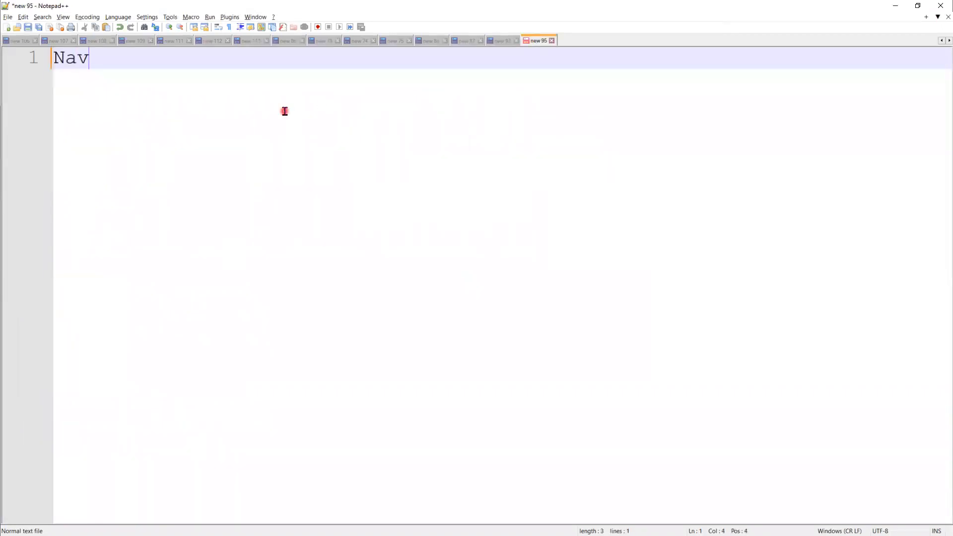
type("igatio")
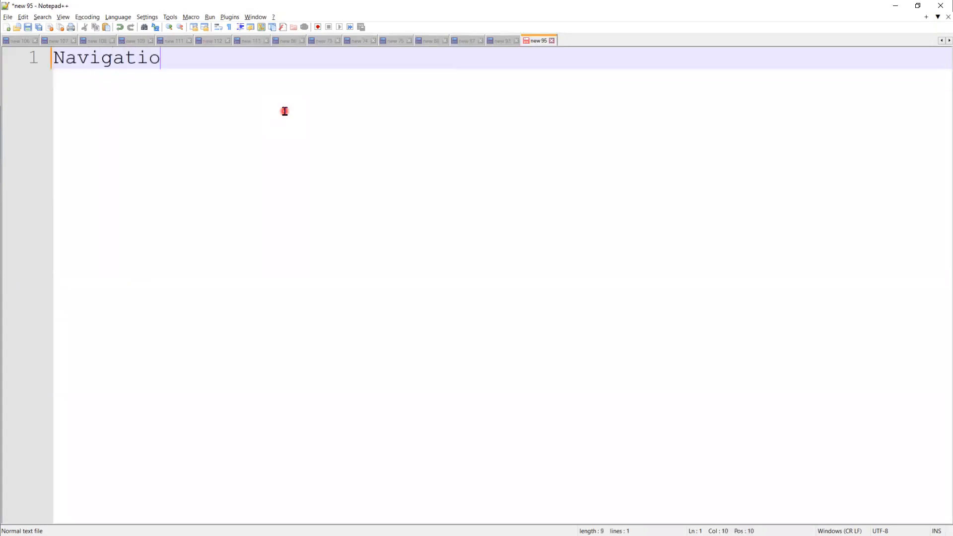
type("n steps:")
Add an indented line reading "Click App Launcher" under the heading
key("Return")
key("Tab")
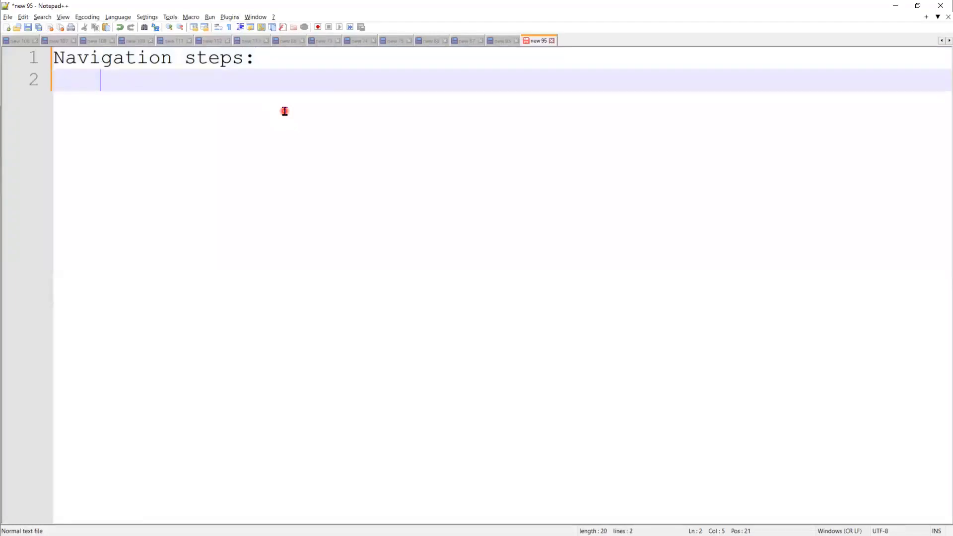
type("Click App Launcher")
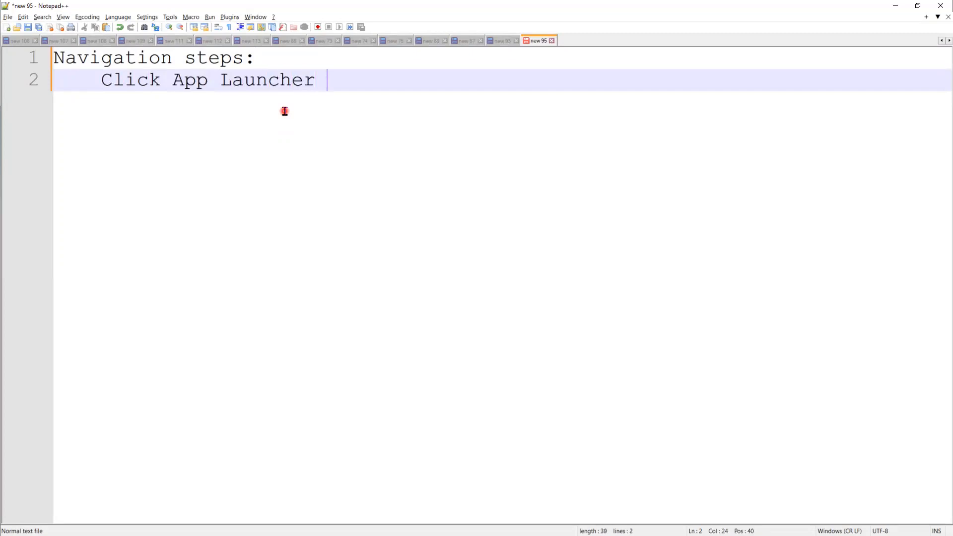
key("Return")
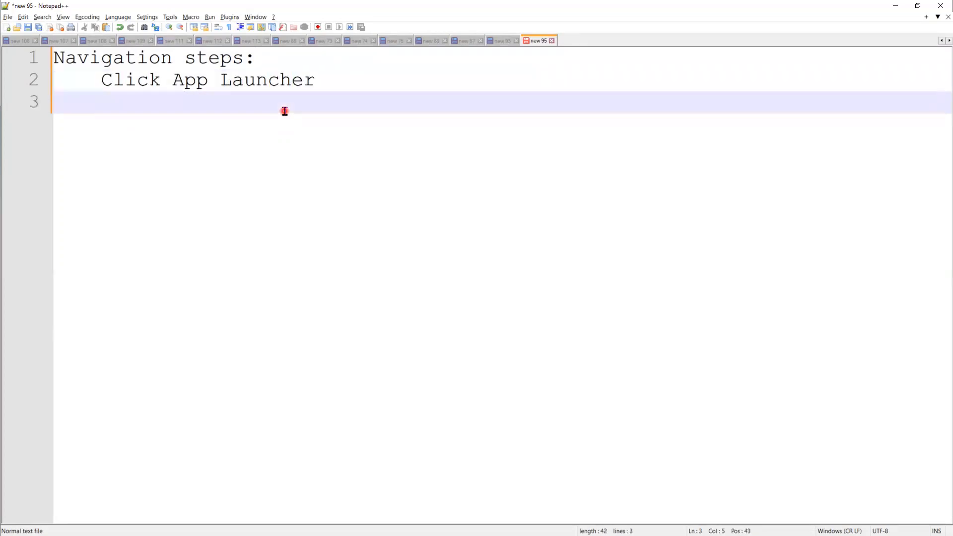
Write "Select Marketing Application" as the second navigation step
type("Select Mark")
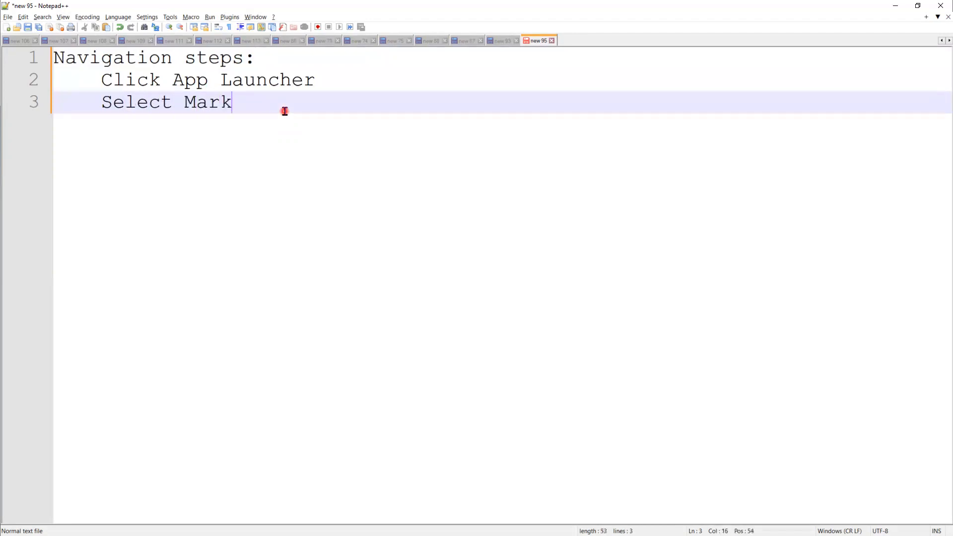
type("eting Application")
Add the third navigation step, "click on Campaign Navigation item", on a new line
key("Return")
type("cl")
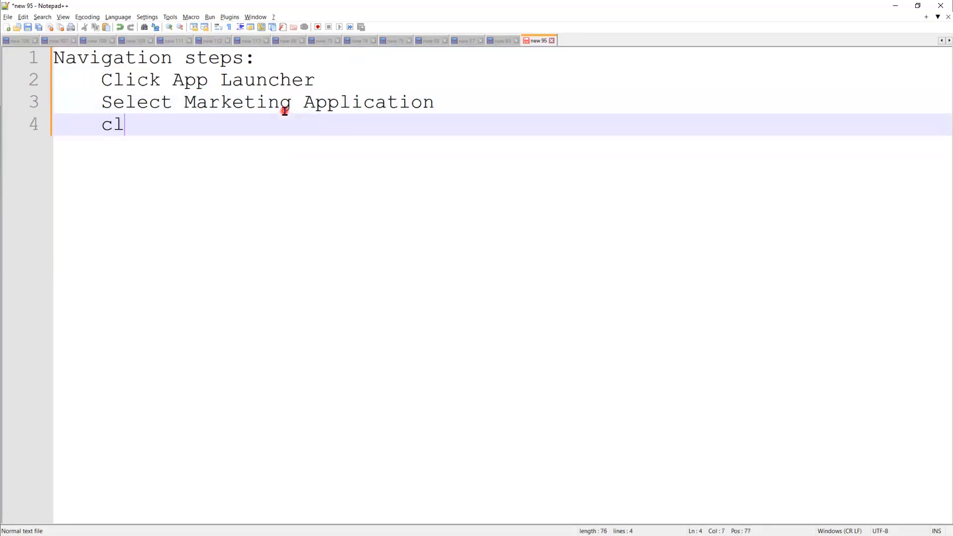
type("ick on ")
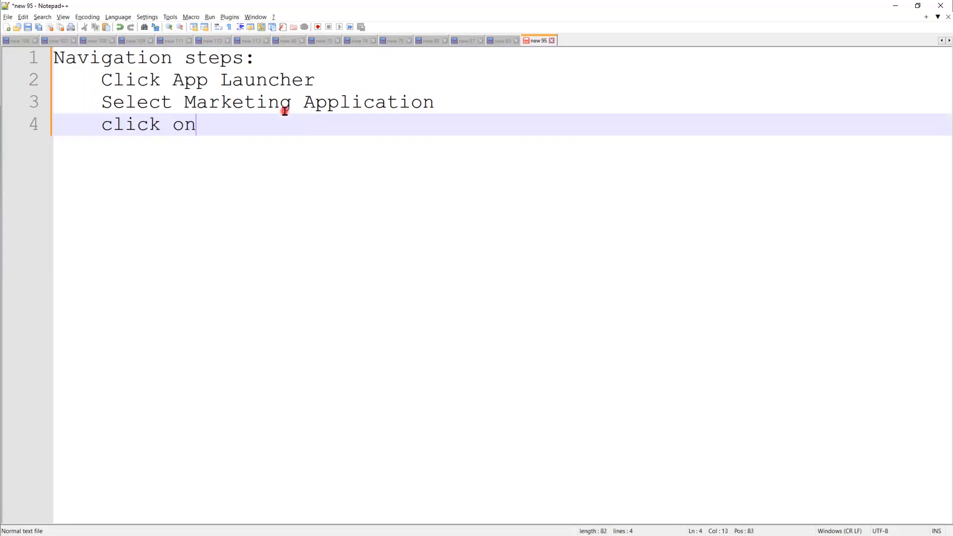
type("Capa")
key("BackSpace")
key("BackSpace")
type("mpaign")
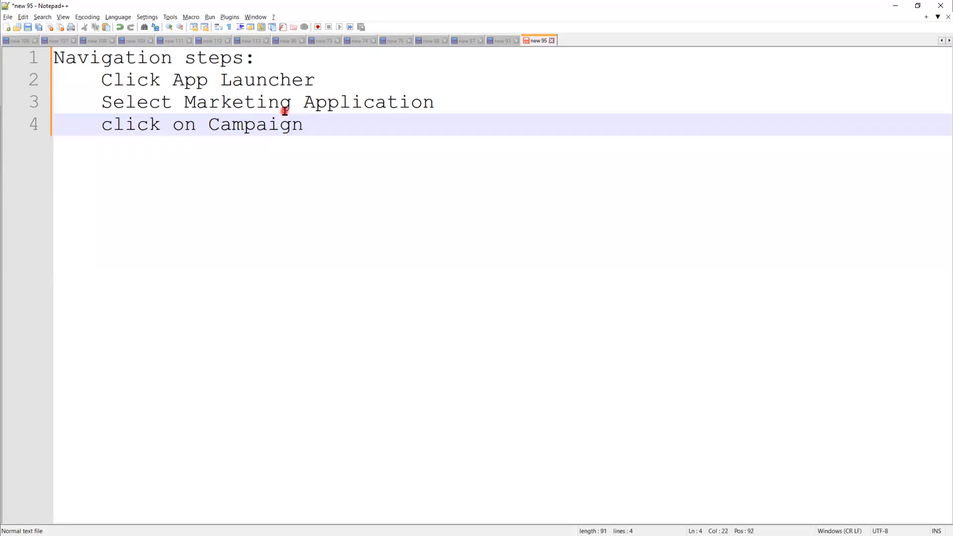
type(" Na")
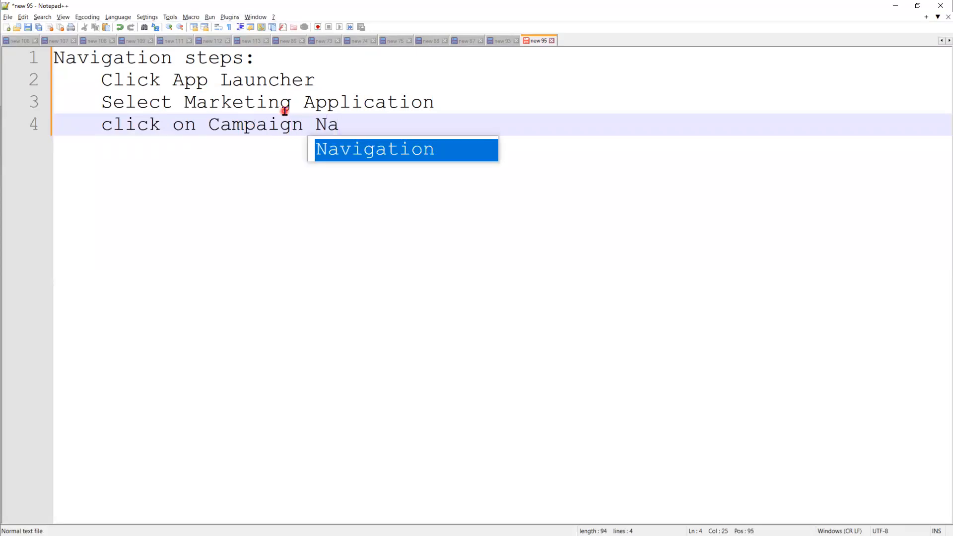
type("vigatio")
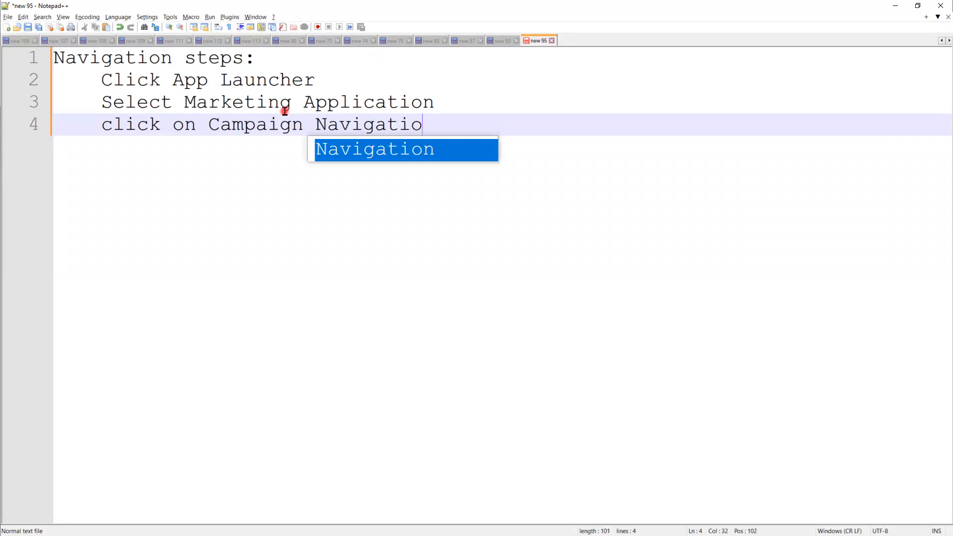
type("n item")
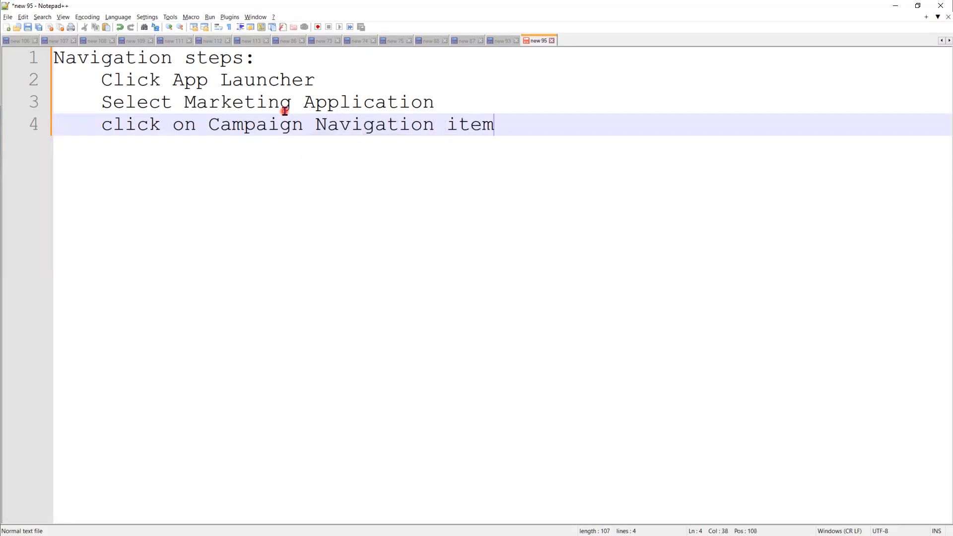
Add the last navigation step, "then click on New Button", on a new line
key("Return")
type("then cl")
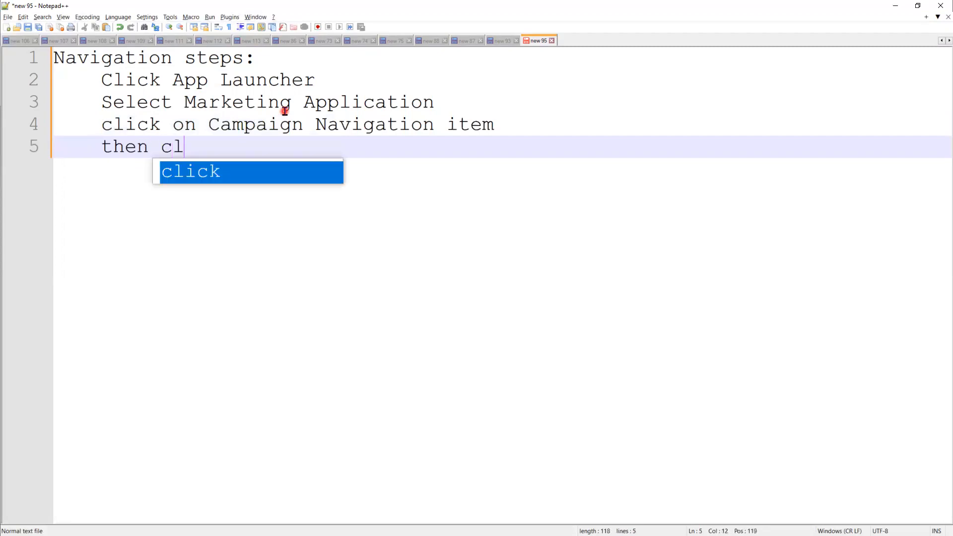
type("ick on")
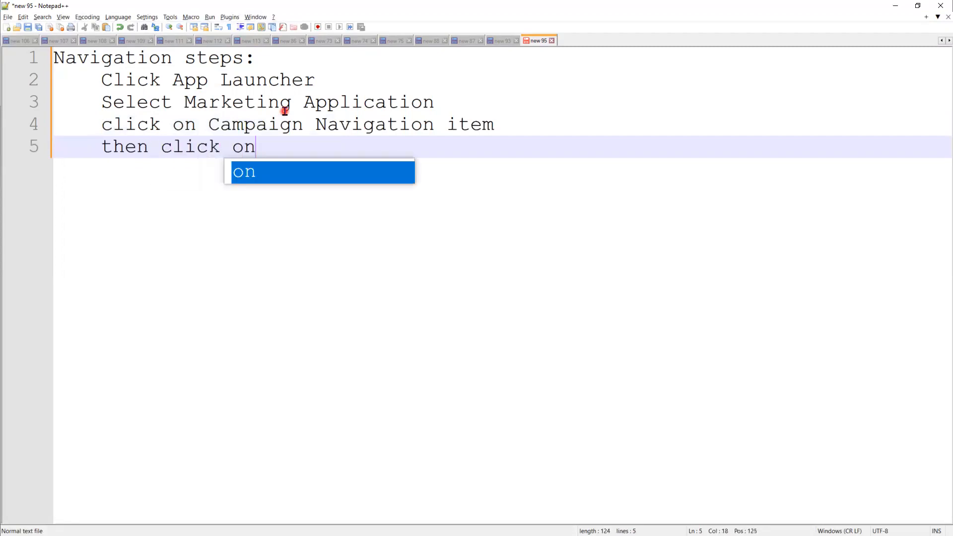
type(" New Button")
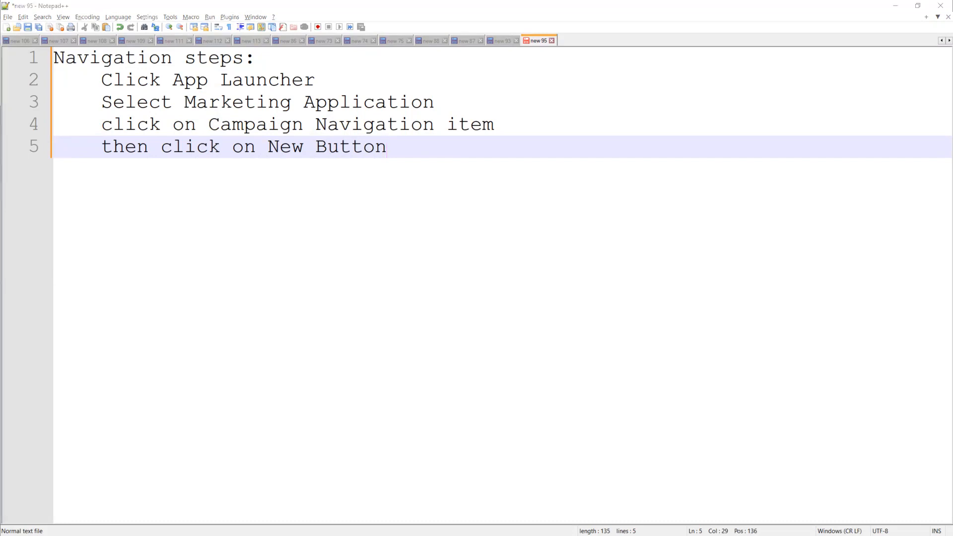
Switch back to Salesforce, start a new campaign and examine the form's Campaign Information and Description Information sections
left_click(896, 5)
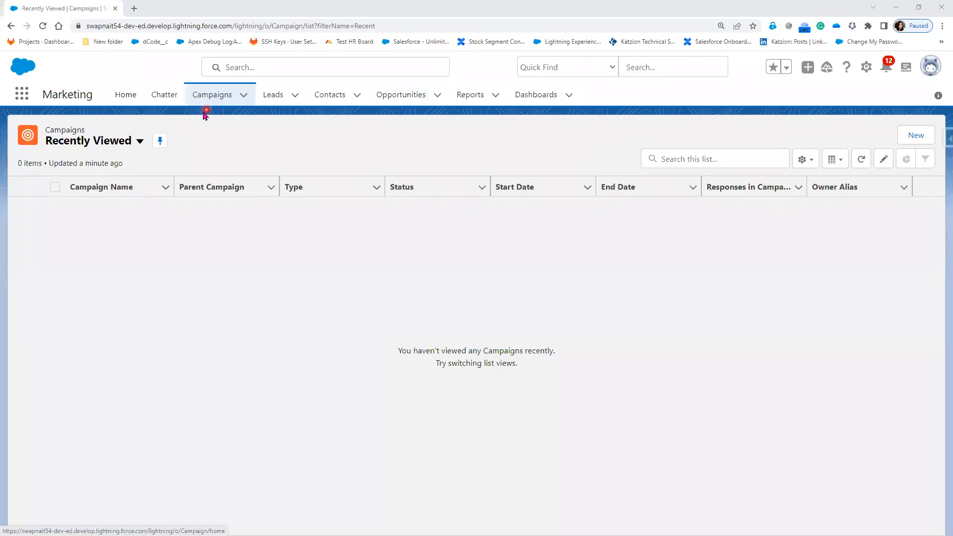
left_click(927, 143)
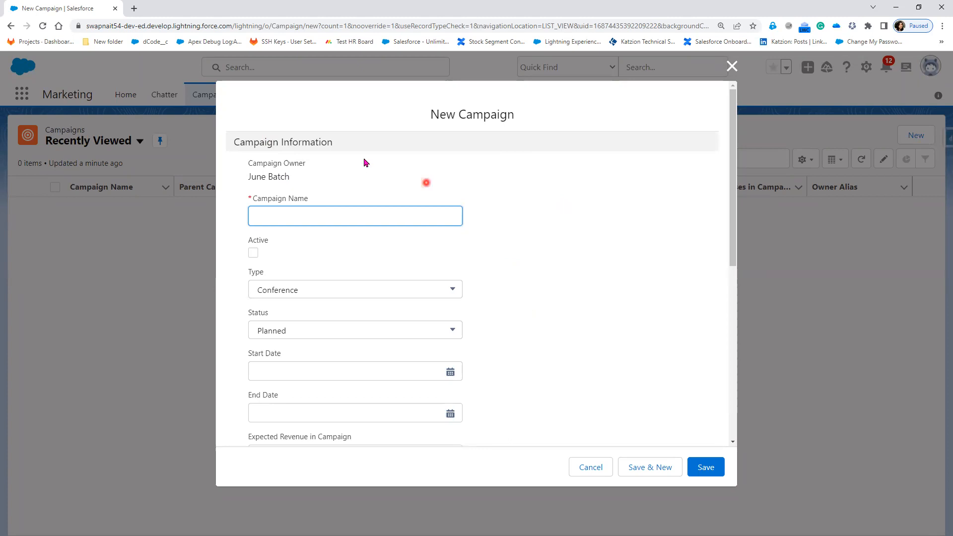
left_click(281, 139)
triple_click(281, 139)
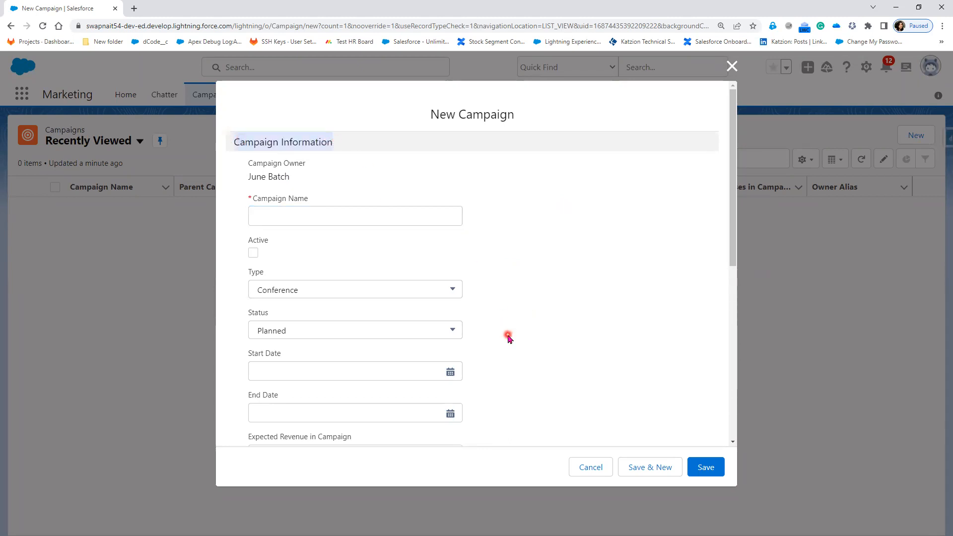
scroll(507, 335, "down", 7)
triple_click(228, 354)
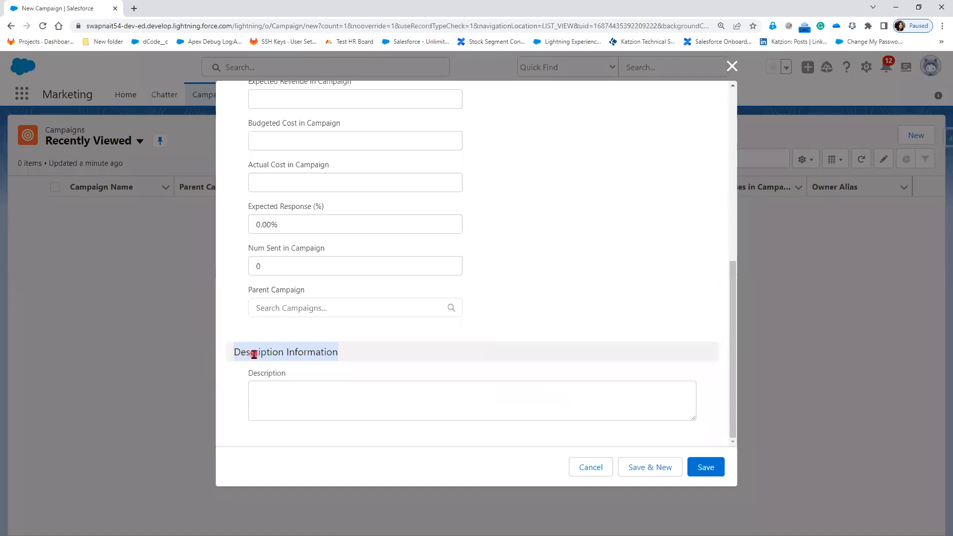
scroll(498, 348, "up", 3)
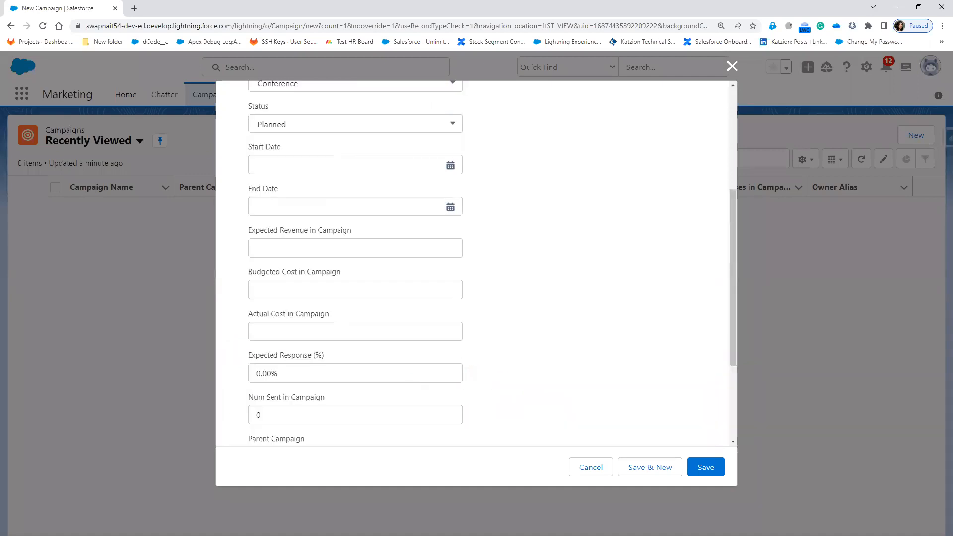
Return to the Notepad++ notes and add an unindented heading "Campaign :" after a blank line below the navigation steps
key("alt+Tab")
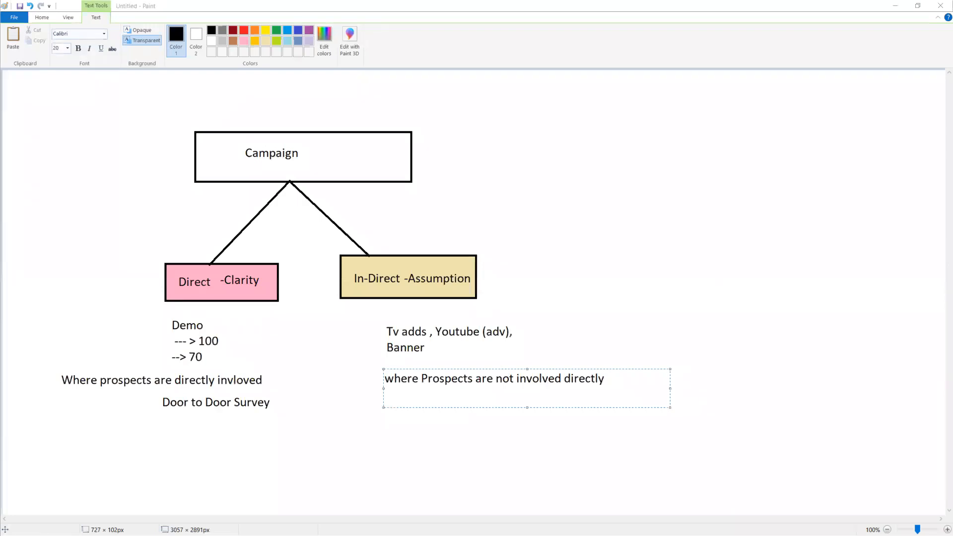
key("alt+Tab")
key("Return")
key("Return")
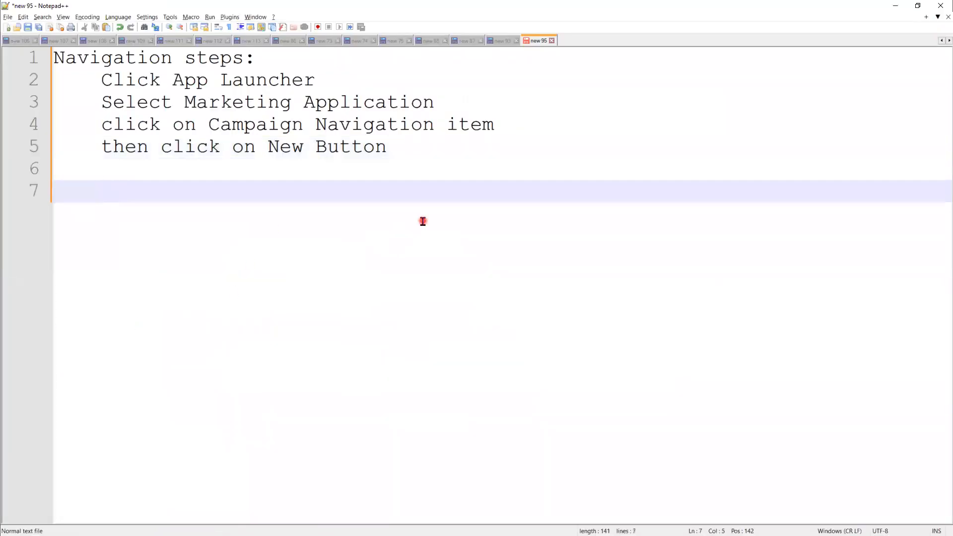
key("BackSpace")
type("C")
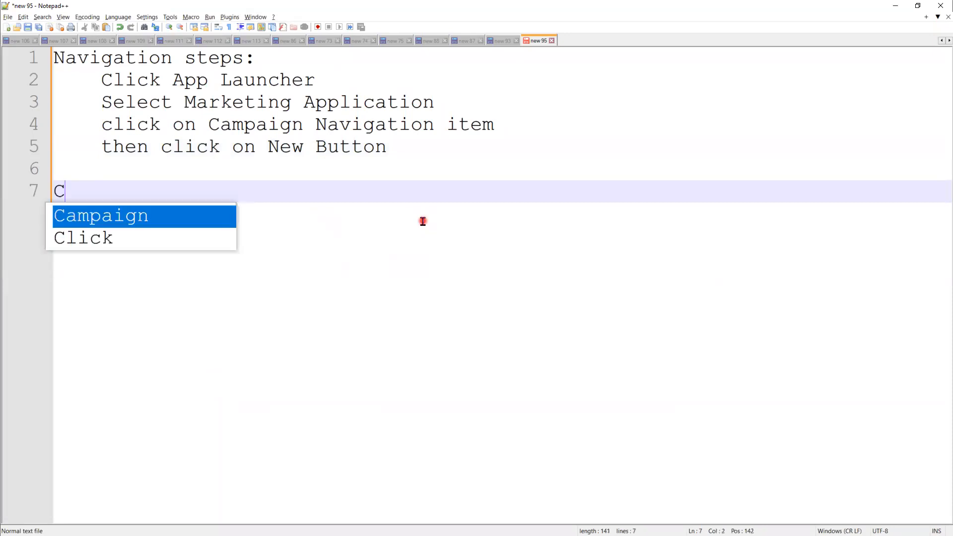
type("ampaign :")
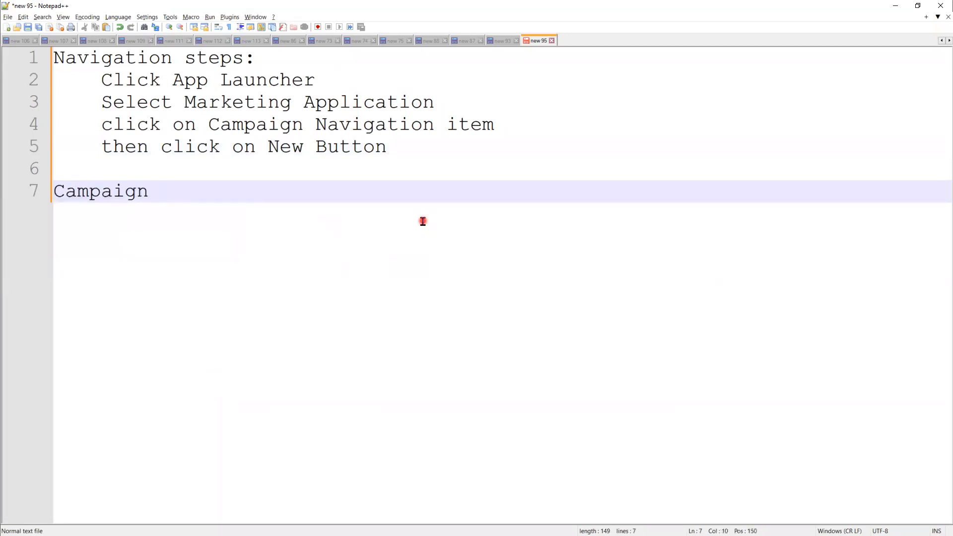
List the two form sections below the Campaign heading as the lines "Campaign Informtion" and "Description Information", leaving a blank line first
key("Return")
key("Return")
type("Camp")
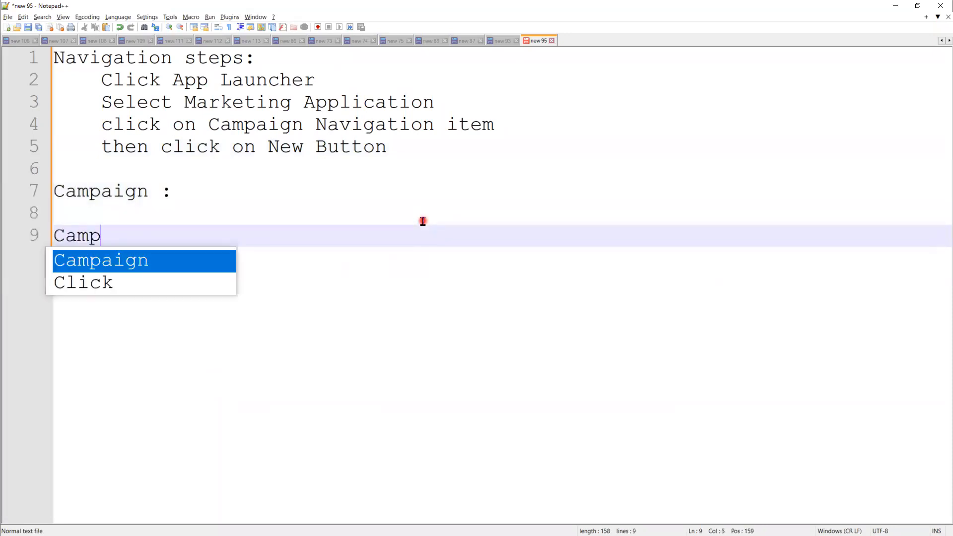
type("aign In")
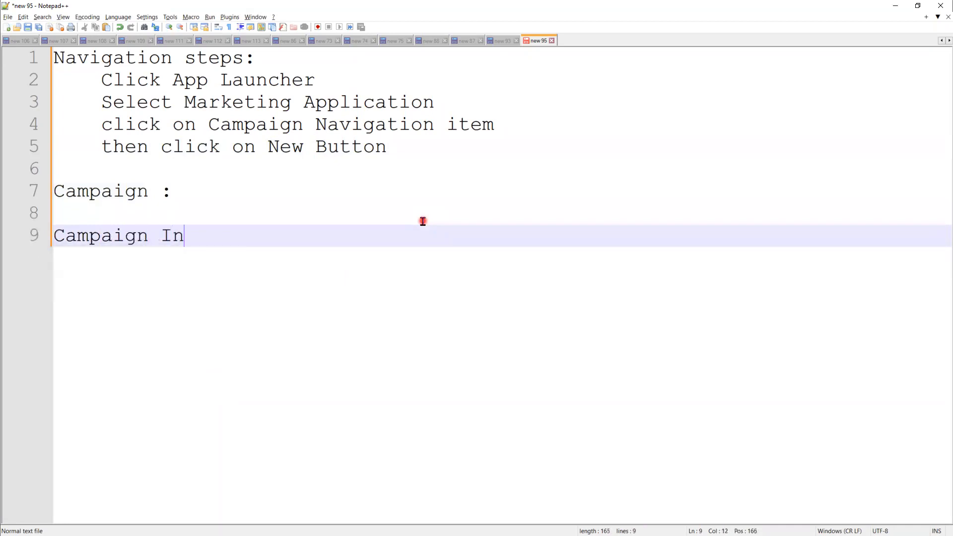
type("formtion")
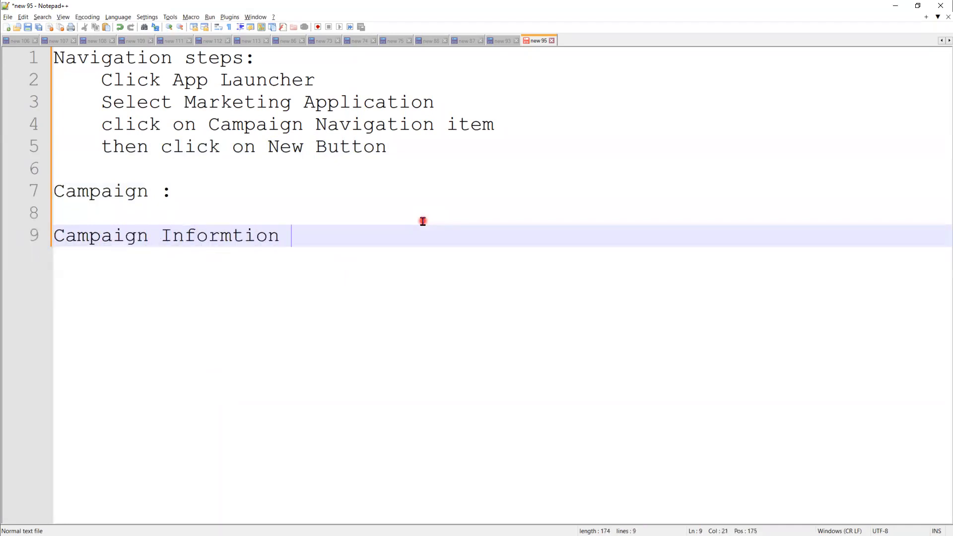
key("Return")
type("Description Inform")
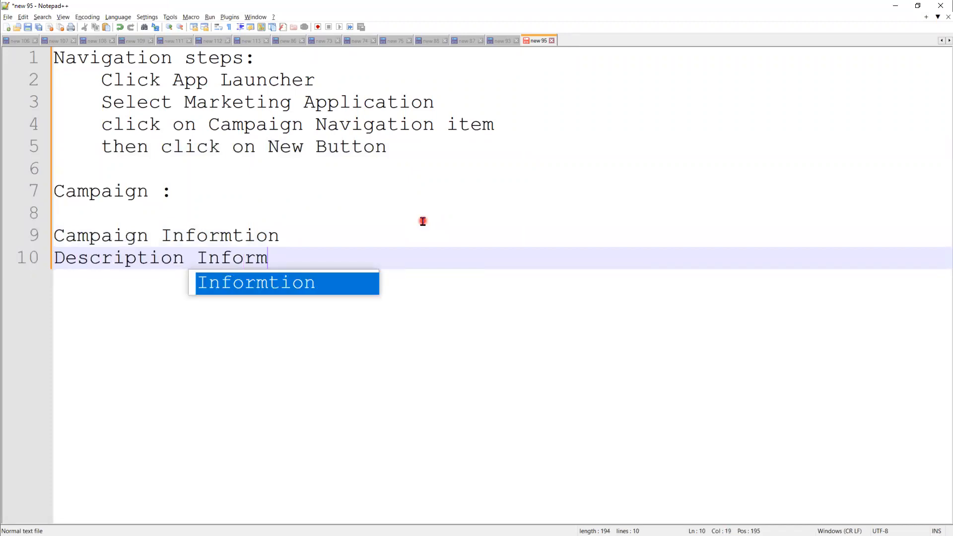
type("ation")
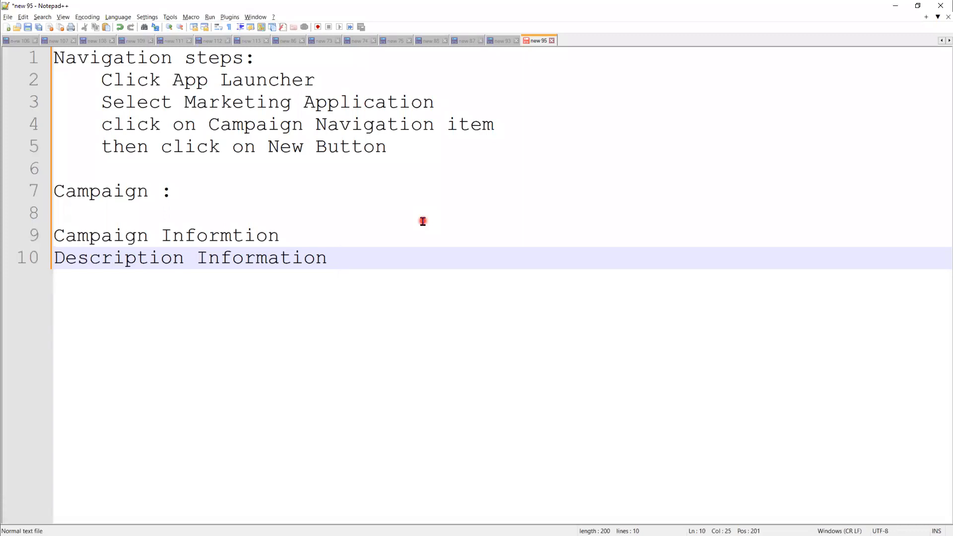
Switch to the Paint drawing and draw a small rectangle about 117 × 72 px in the blank area below the diagram
left_click(893, 5)
scroll(348, 417, "down", 6)
scroll(348, 417, "up", 6)
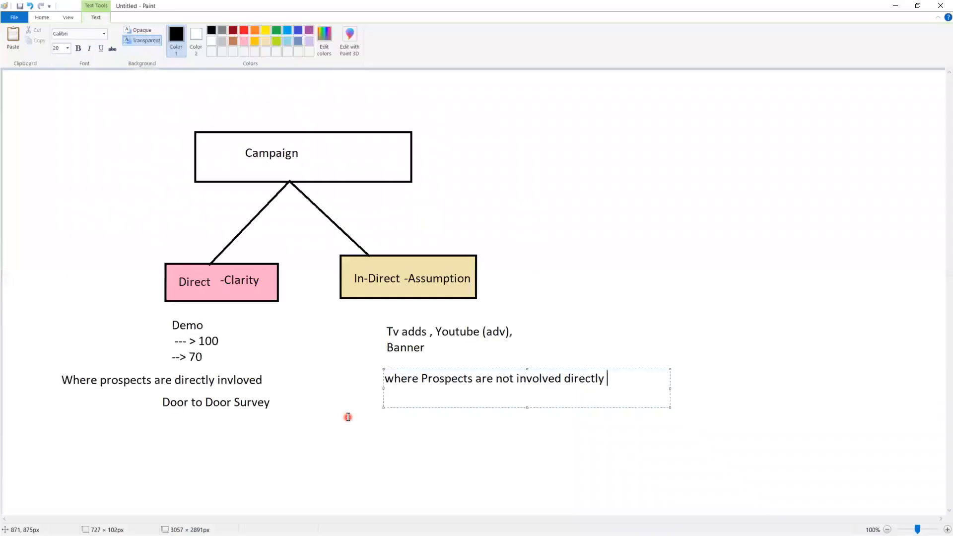
left_click(661, 323)
scroll(636, 408, "down", 6)
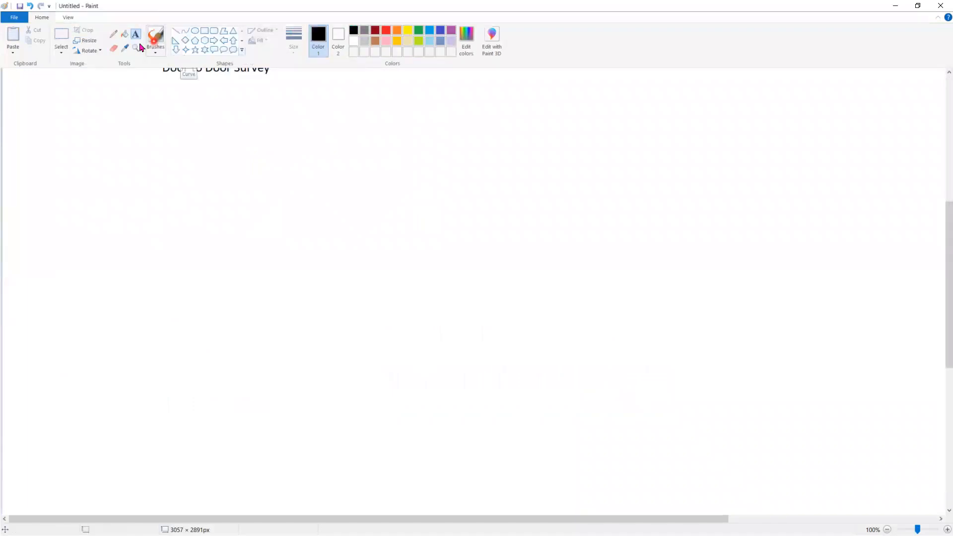
left_click(205, 31)
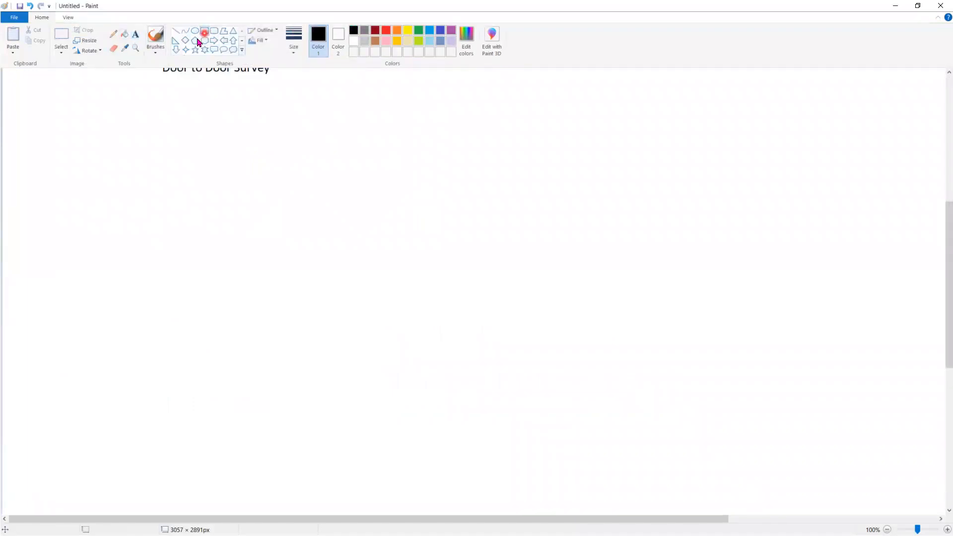
left_click_drag(31, 194, 77, 222)
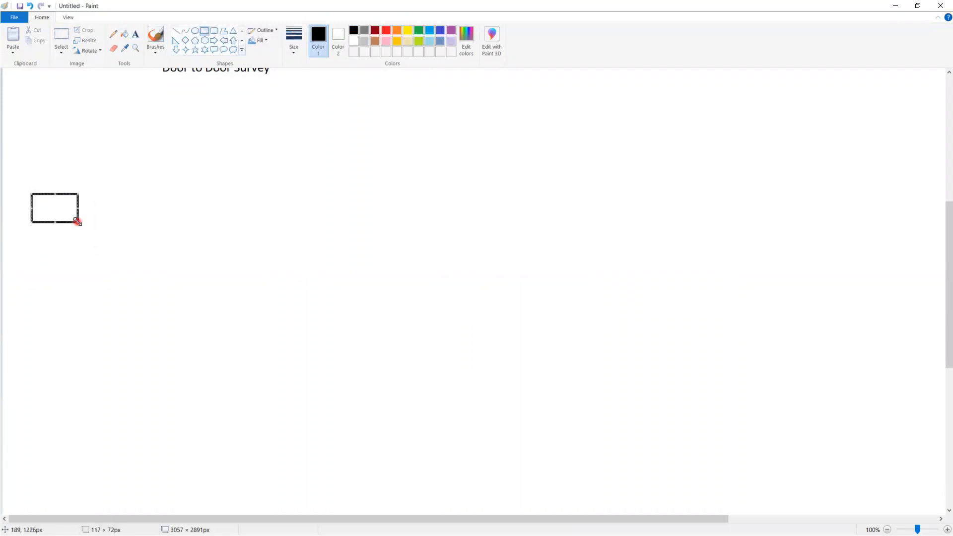
Label the small rectangle with the text "Apple"
left_click(135, 37)
left_click(36, 199)
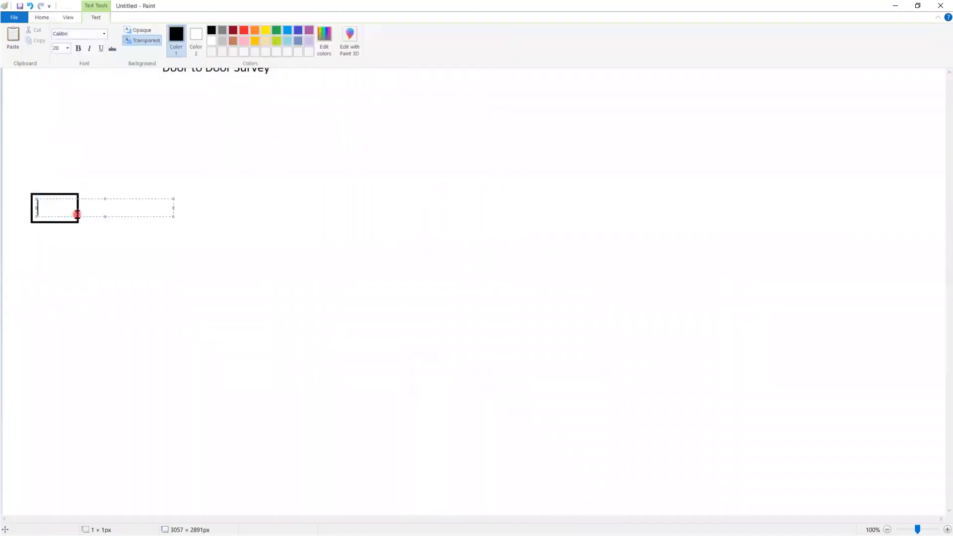
type("Apple")
left_click(72, 226)
Draw a second rectangle about 188 × 76 px below the Apple box and label it "iphone"
left_click(204, 30)
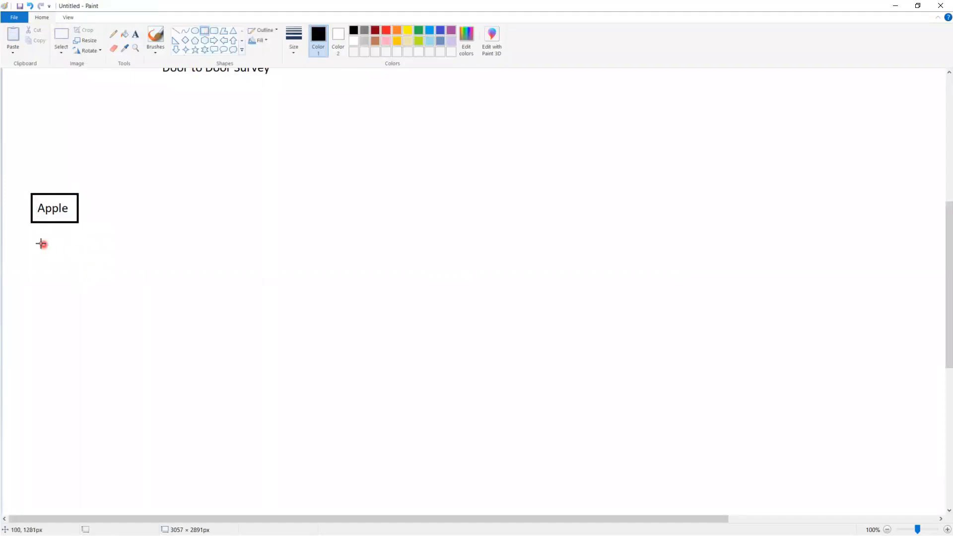
left_click_drag(40, 245, 114, 274)
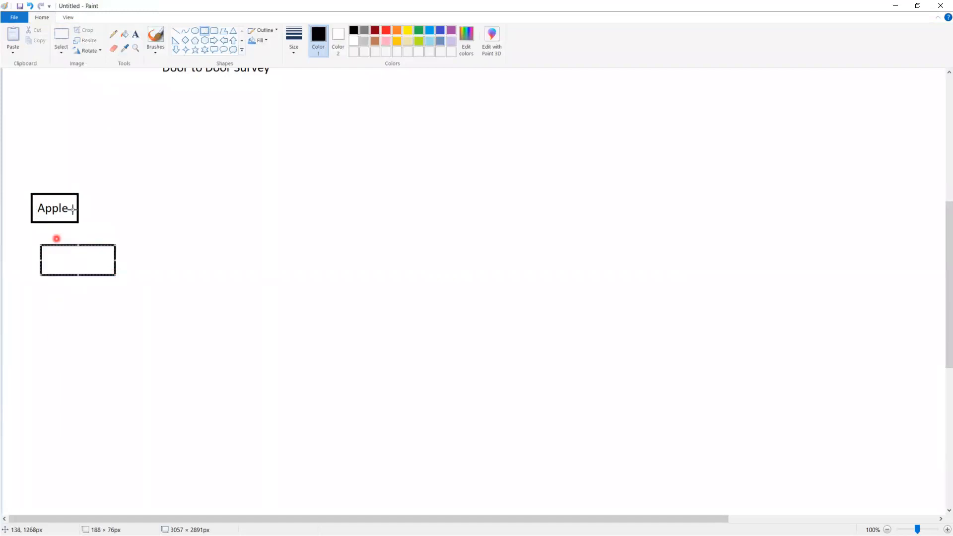
left_click(135, 160)
left_click(135, 34)
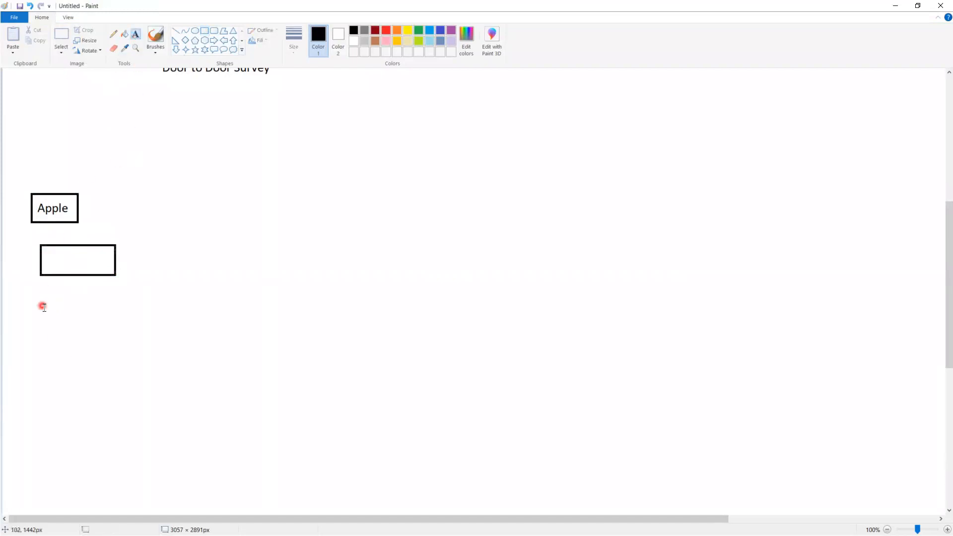
left_click_drag(55, 249, 195, 271)
type("iphone")
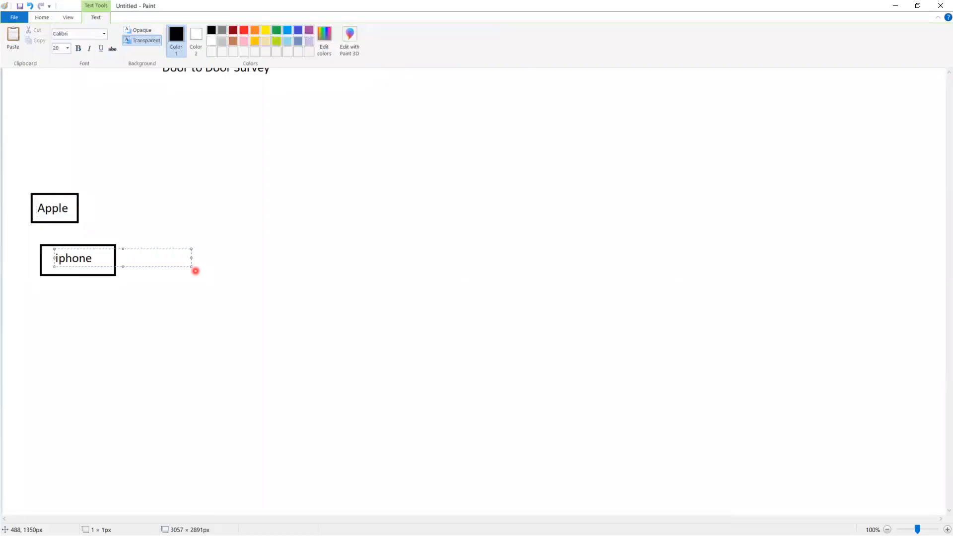
left_click(51, 208)
left_click(50, 208)
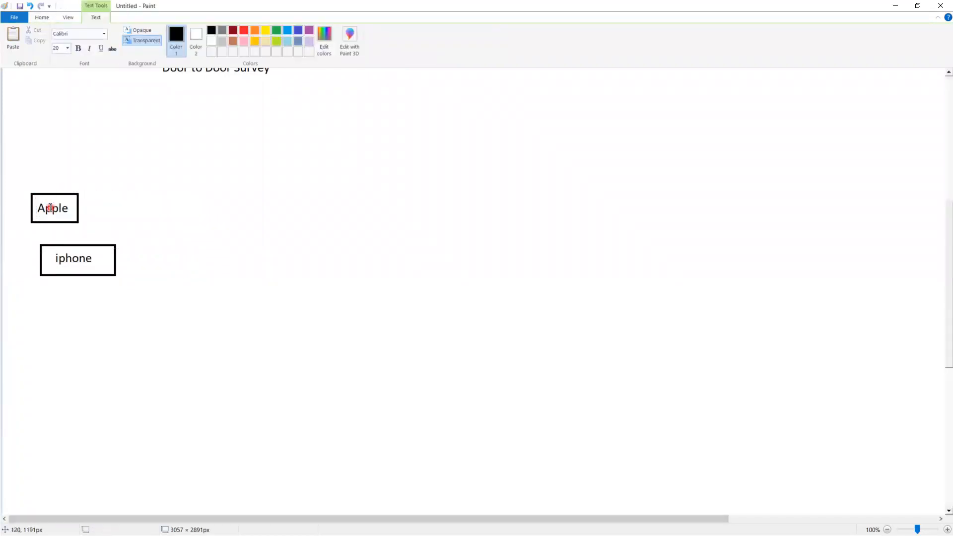
left_click(255, 302)
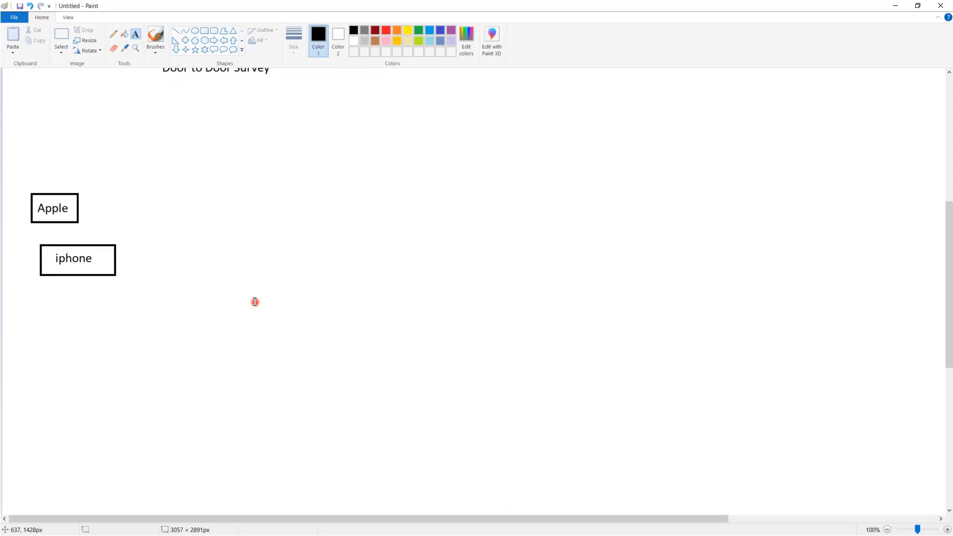
Add the text "14" after the "iphone" label inside the second rectangle
left_click(98, 259)
type("14")
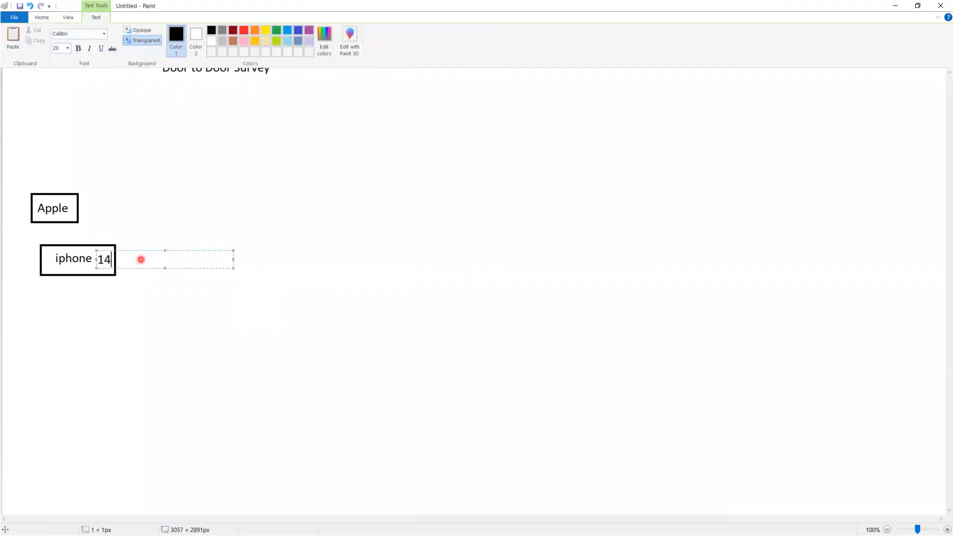
left_click(97, 298)
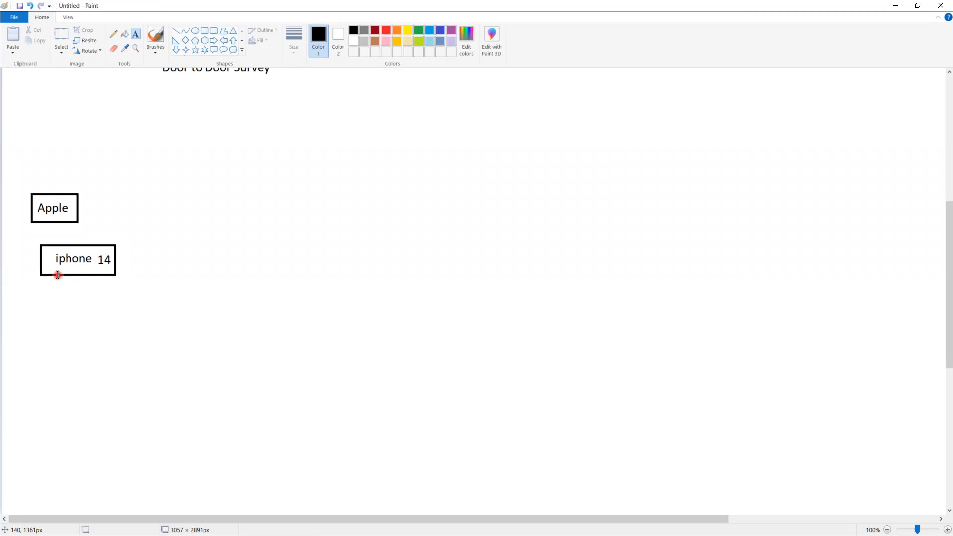
Write "Campaign Name : iphone 14" below the iphone box and widen the text frame so it fits on one line
left_click(40, 298)
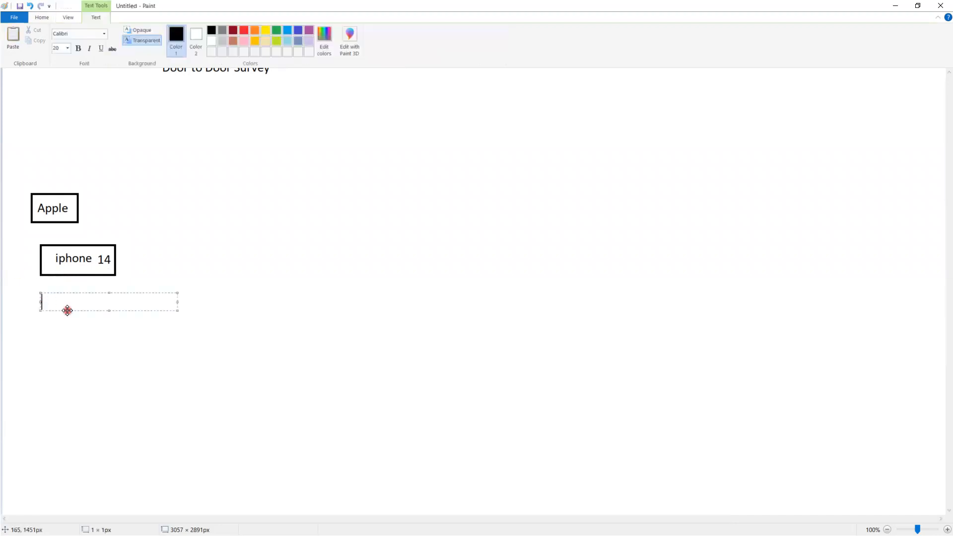
type("Campaign Name : i")
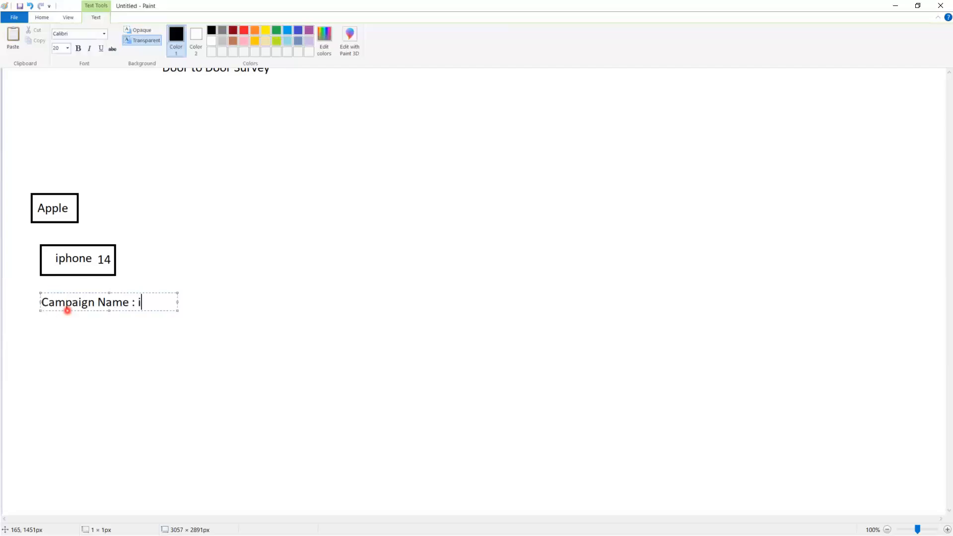
type("phone 14")
key("Return")
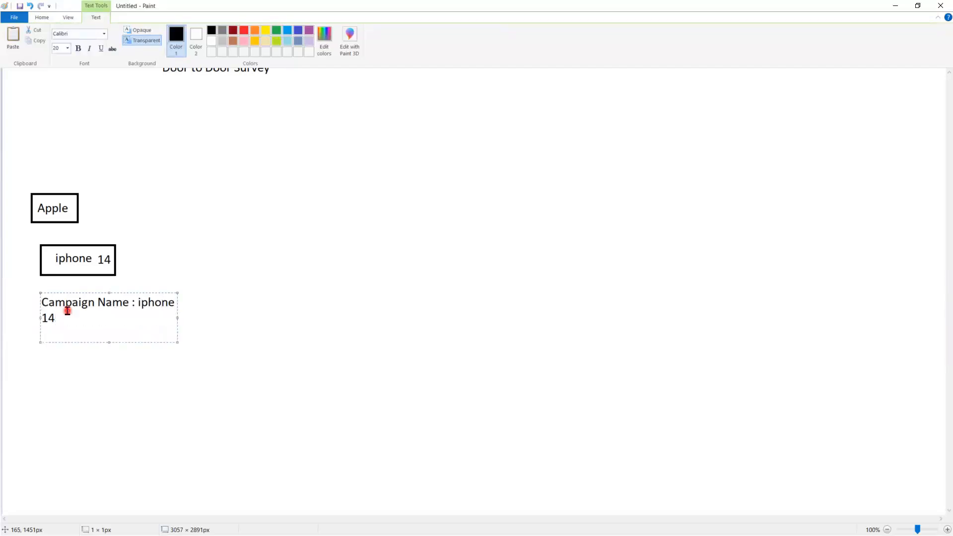
left_click_drag(177, 341, 315, 346)
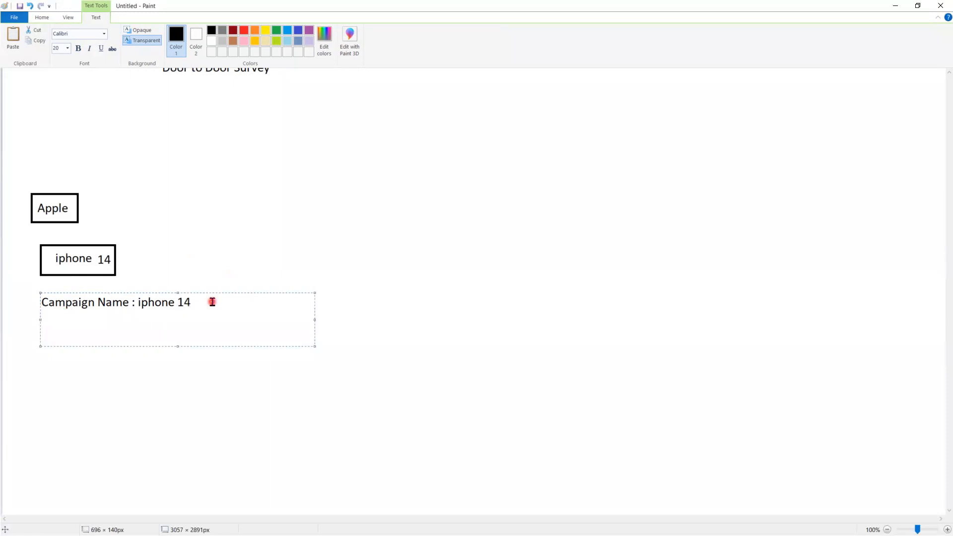
Add the lines "Date ?" and "Type of Campaign" below the campaign name
type("Date ?")
key("Return")
type("Type of")
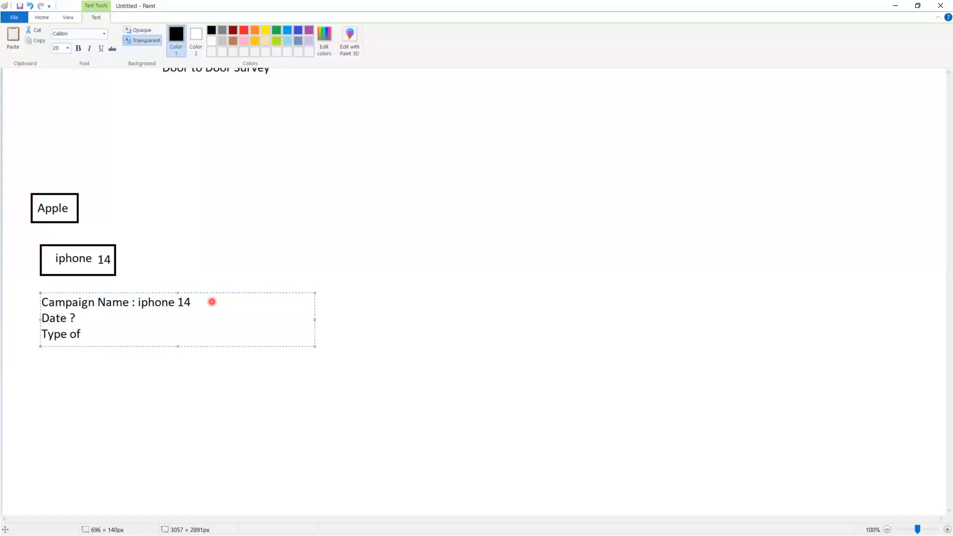
type("C")
type("ampaign")
key("Return")
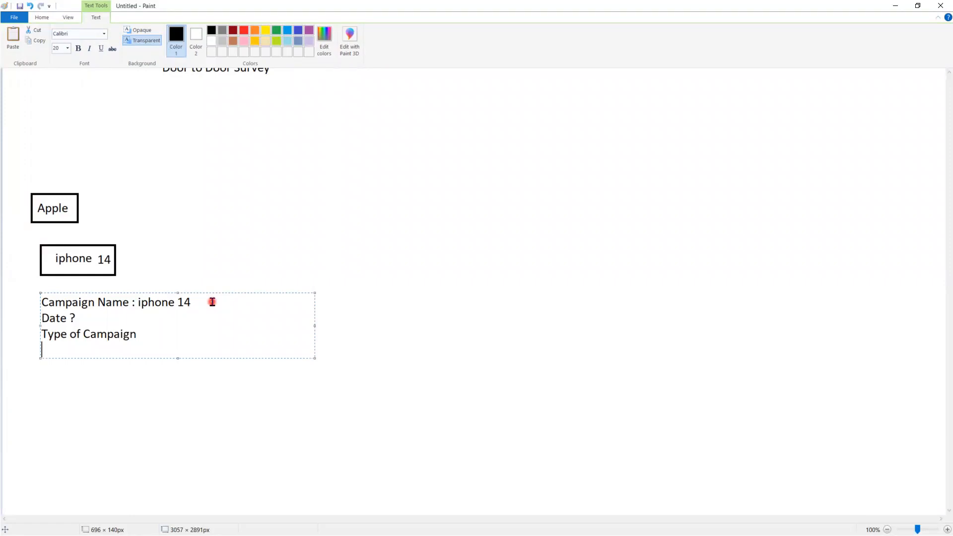
Continue the campaign detail list with the lines "Status :" and "Active"
type("Status :")
key("Return")
type("Act")
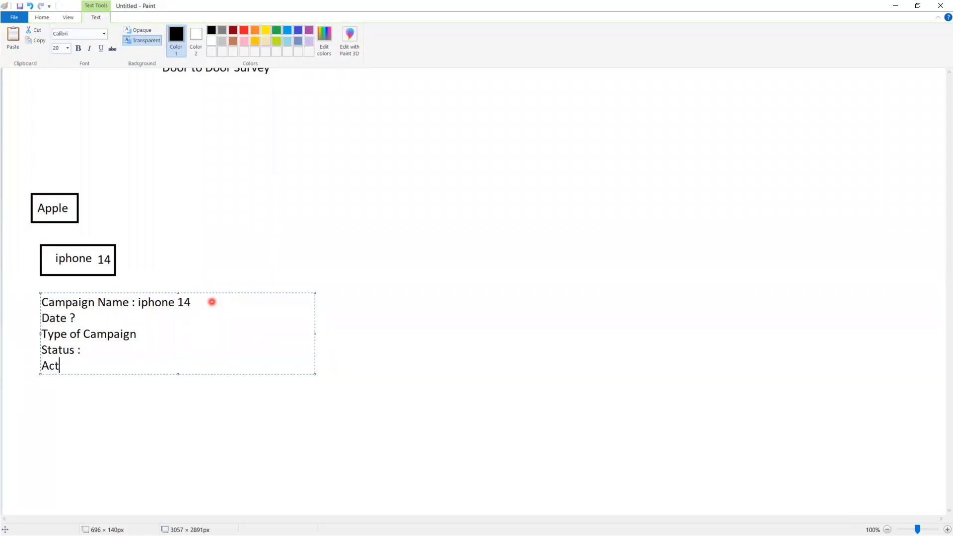
type("ive")
key("Return")
Complete the campaign detail list with the lines "Duration", "Revenue" and "Response"
type("Duration")
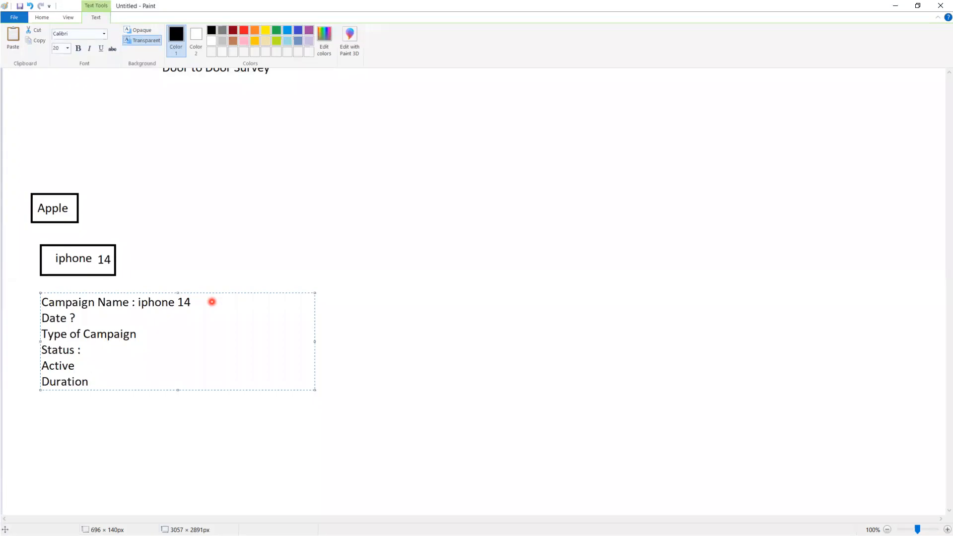
key("Return")
type("Reven")
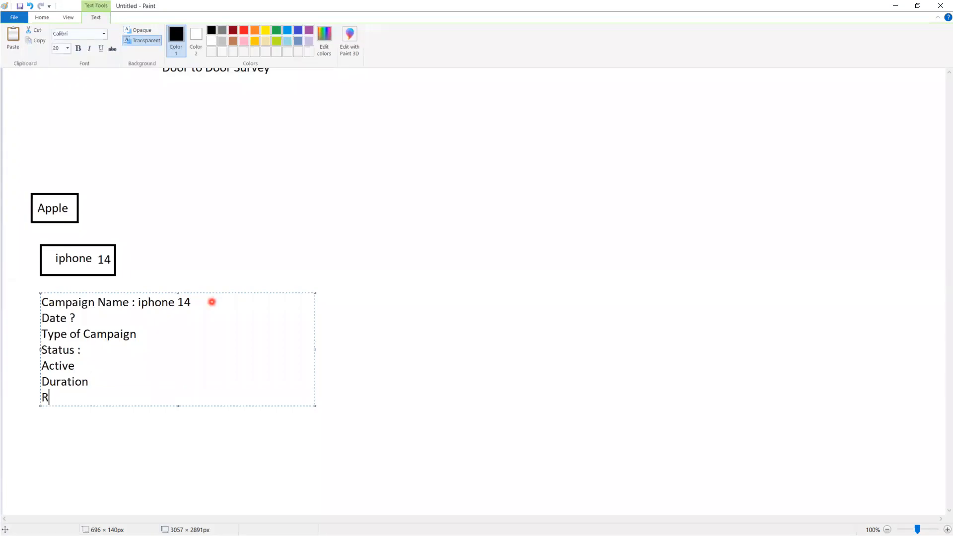
type("ue")
key("Return")
type("Response")
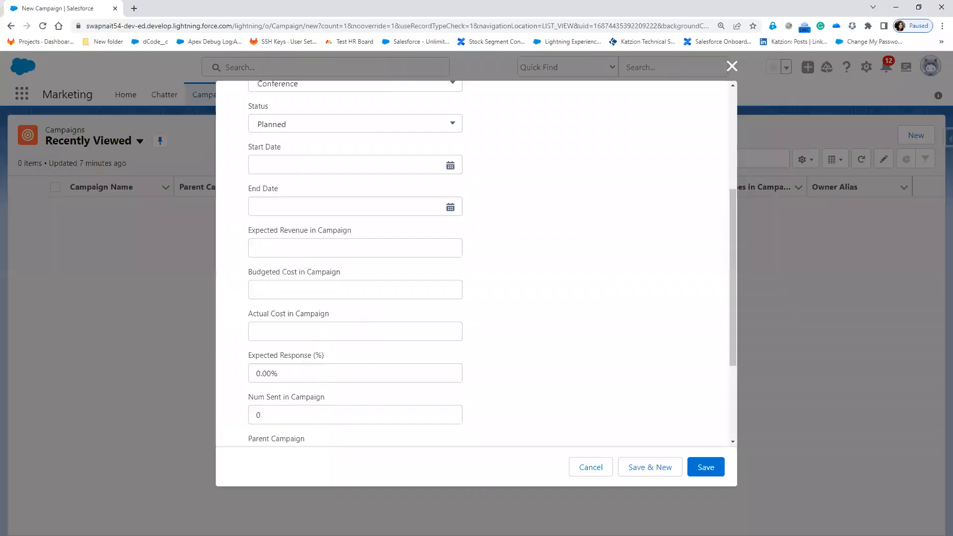
In Salesforce's New Campaign form, review the type and status choices, setting Type to Webinar and Status to Planned
scroll(489, 347, "up", 5)
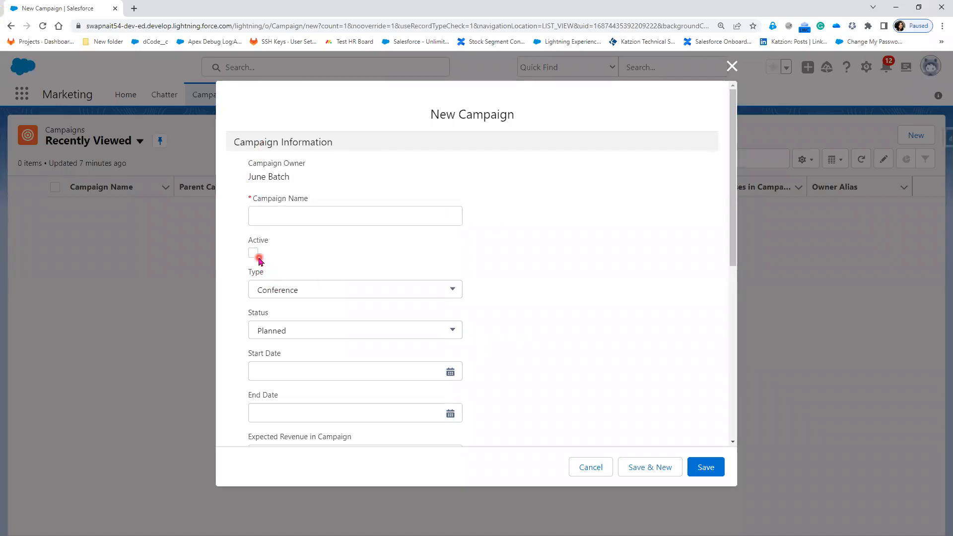
left_click(301, 290)
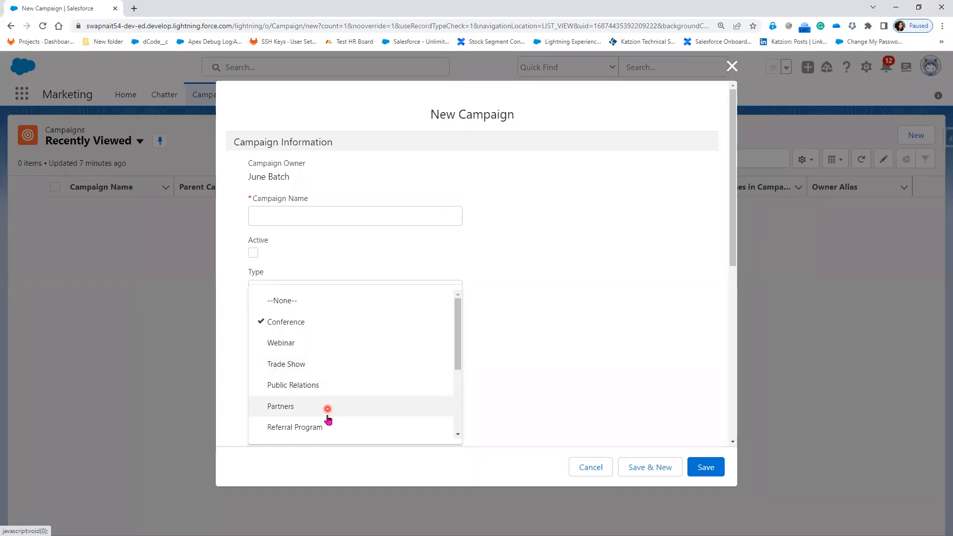
scroll(329, 427, "down", 2)
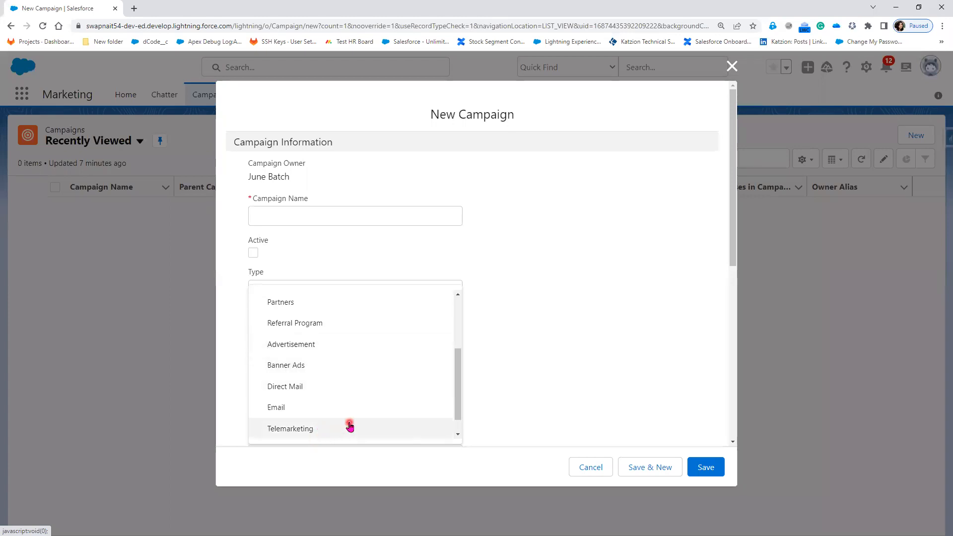
scroll(366, 408, "up", 3)
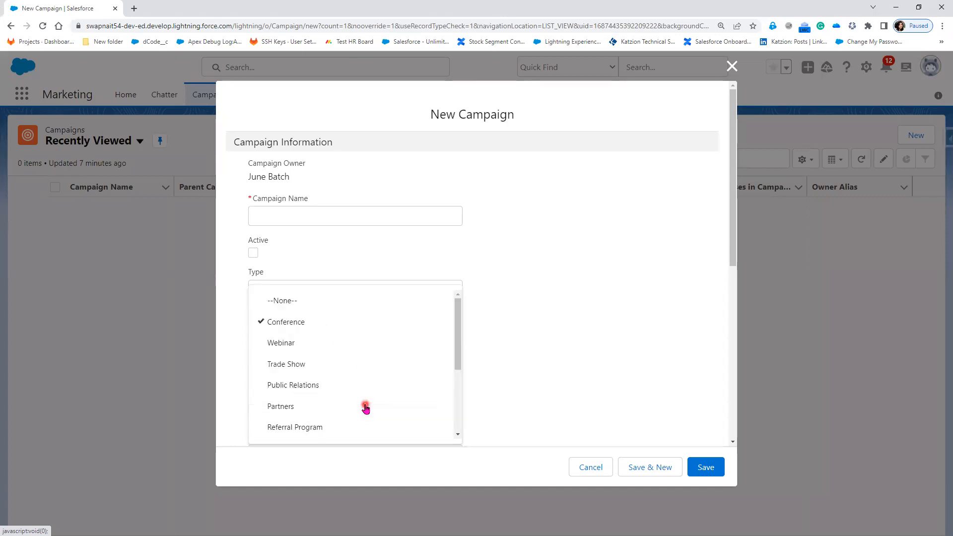
left_click(329, 343)
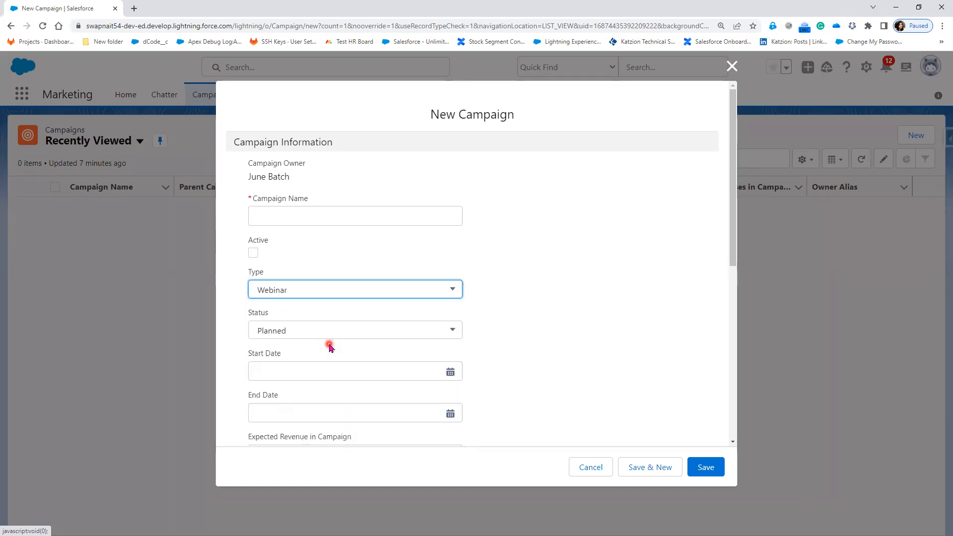
left_click(297, 336)
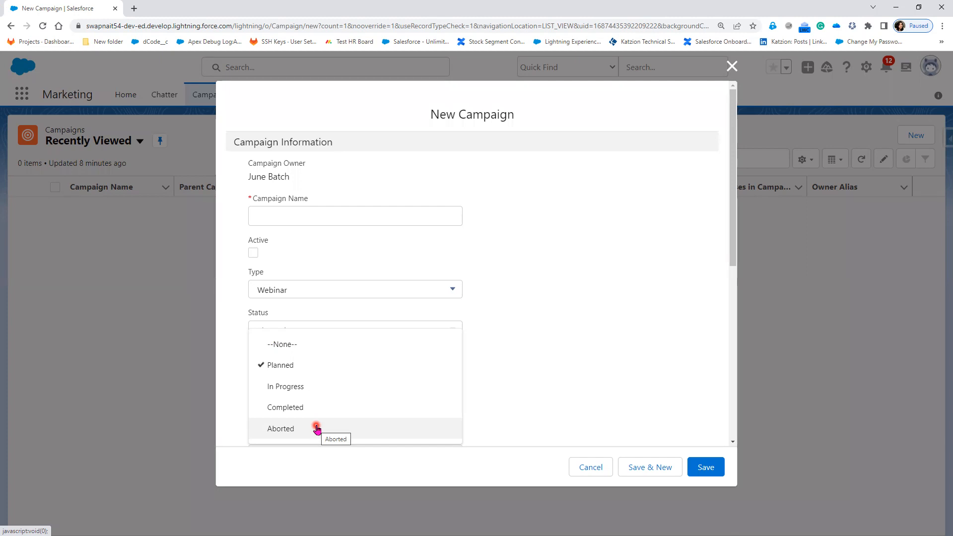
left_click(316, 366)
Set the campaign's Start Date to 01/07/2023 and its End Date to 03/07/2023
left_click(316, 366)
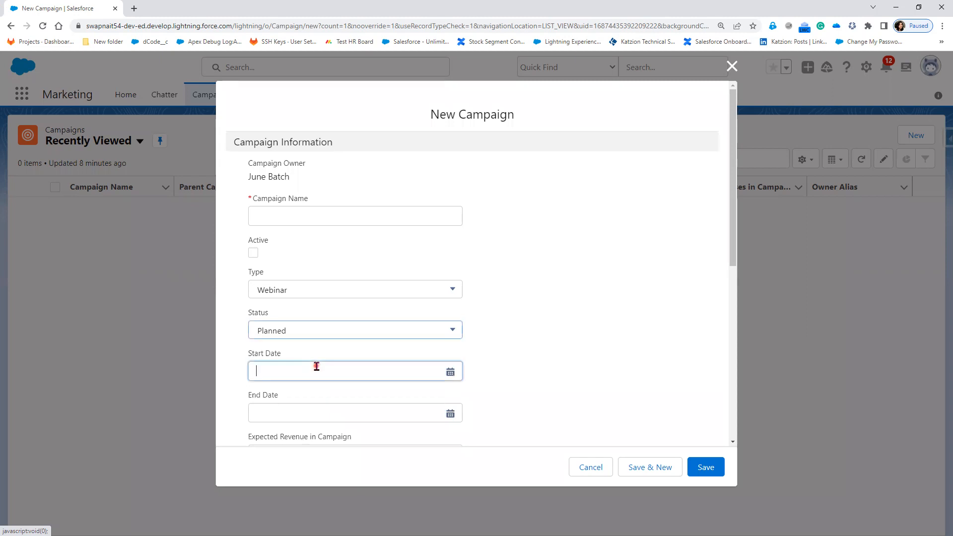
left_click(411, 300)
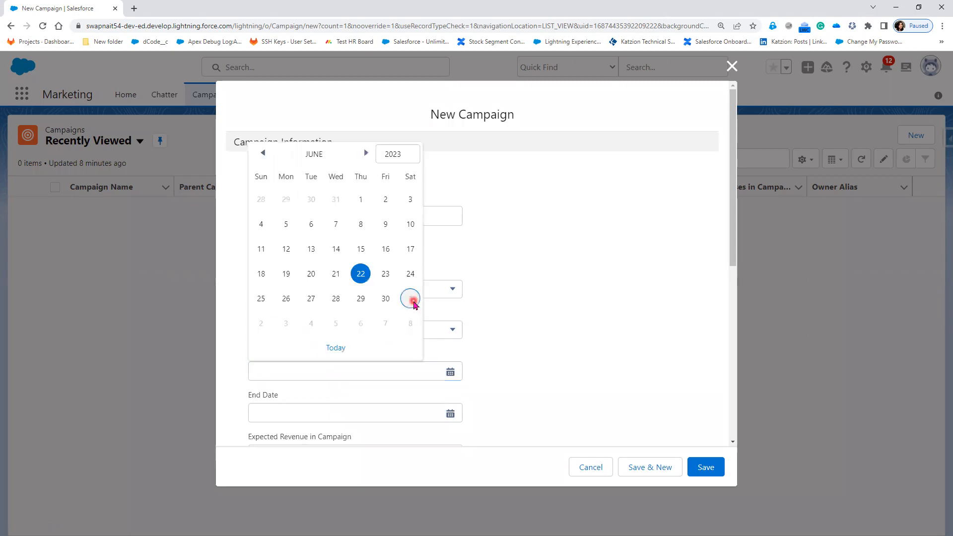
left_click(314, 409)
left_click(287, 407)
left_click(579, 366)
scroll(568, 388, "down", 2)
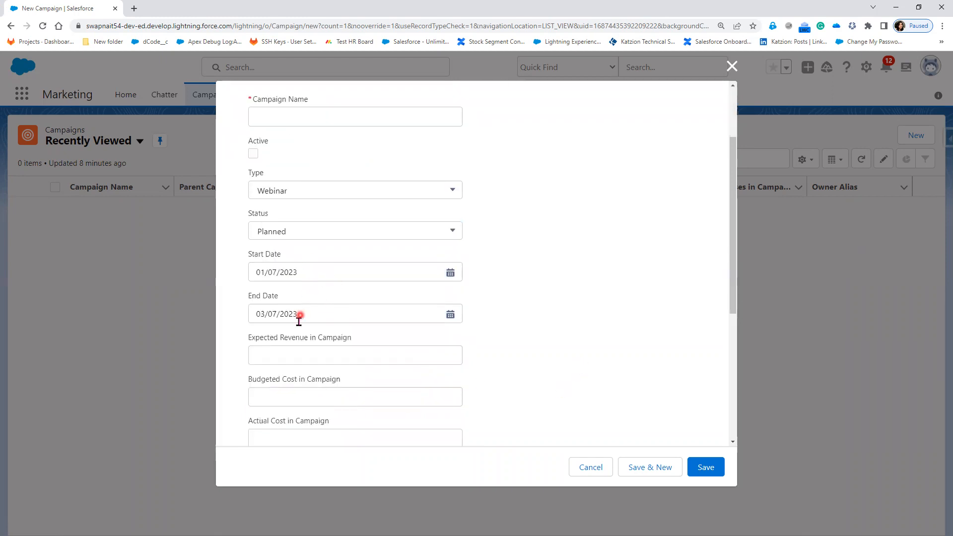
Enter 50000 as the Expected Revenue in Campaign
left_click(298, 351)
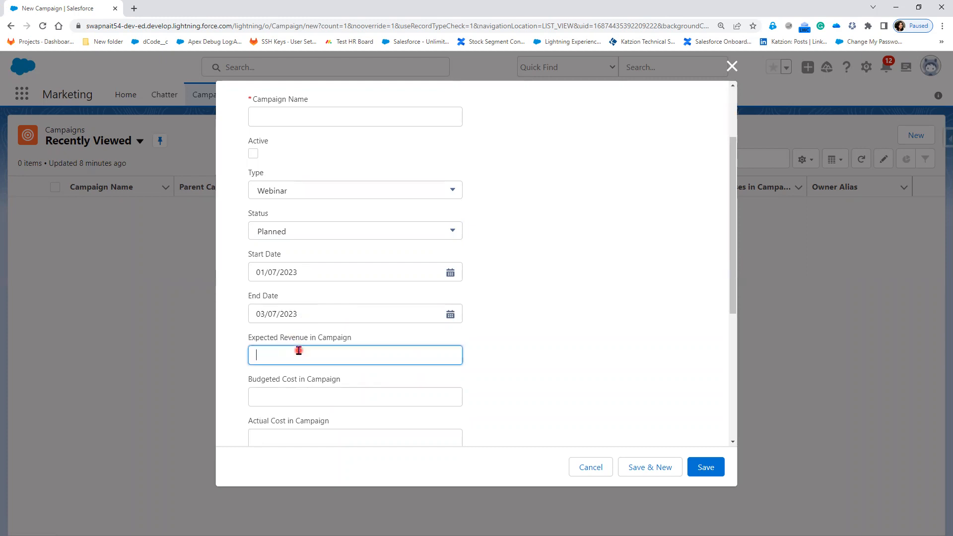
type("50")
left_click(521, 363)
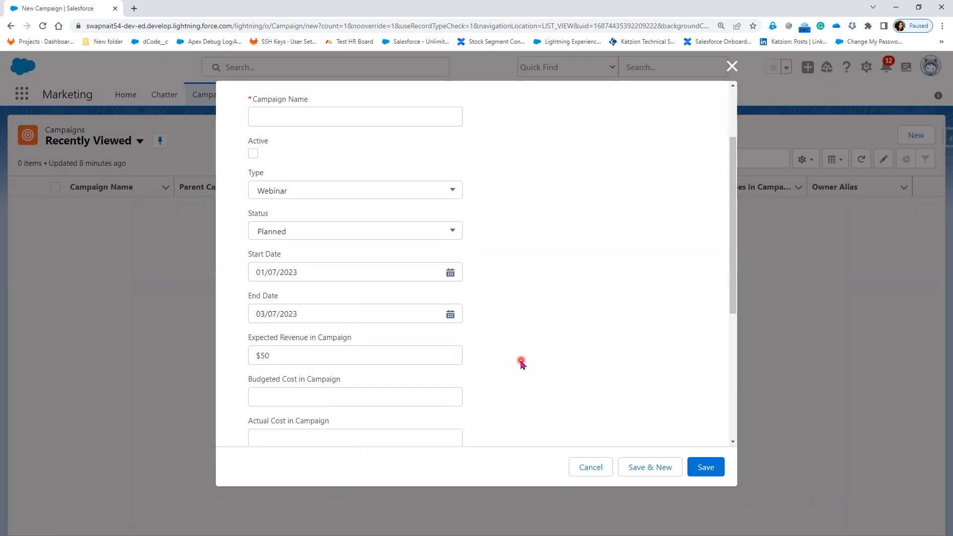
left_click(345, 353)
type("000")
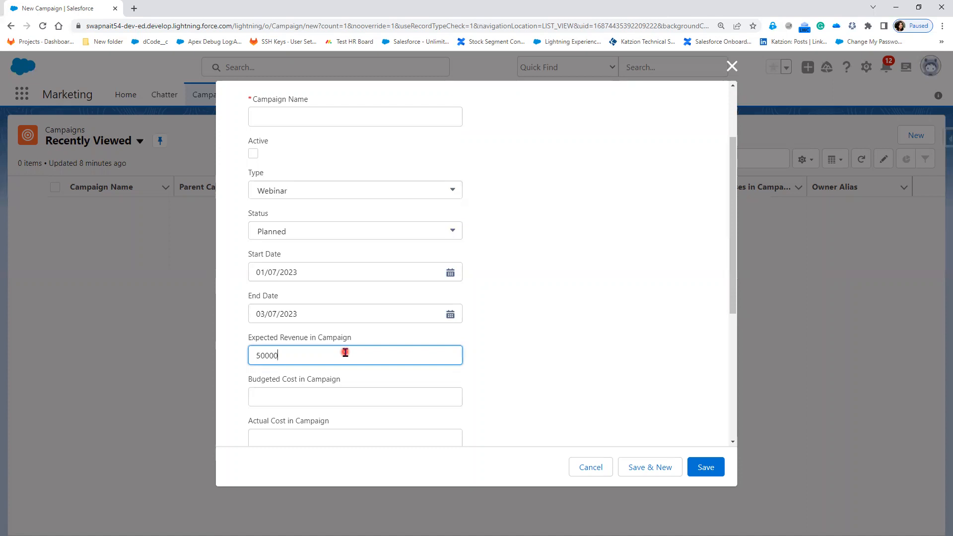
Enter 20,000 as the Budgeted Cost in Campaign
left_click(494, 382)
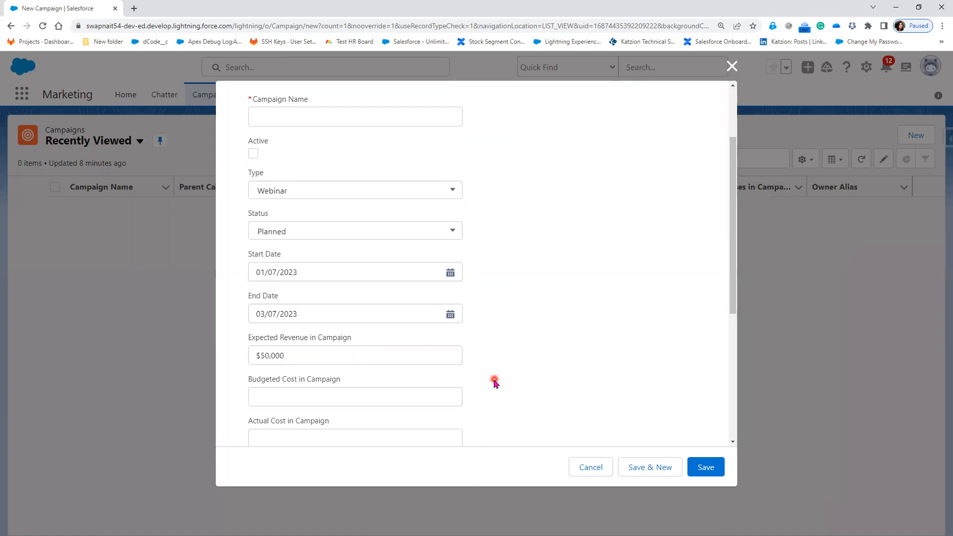
scroll(495, 383, "down", 1)
left_click(366, 346)
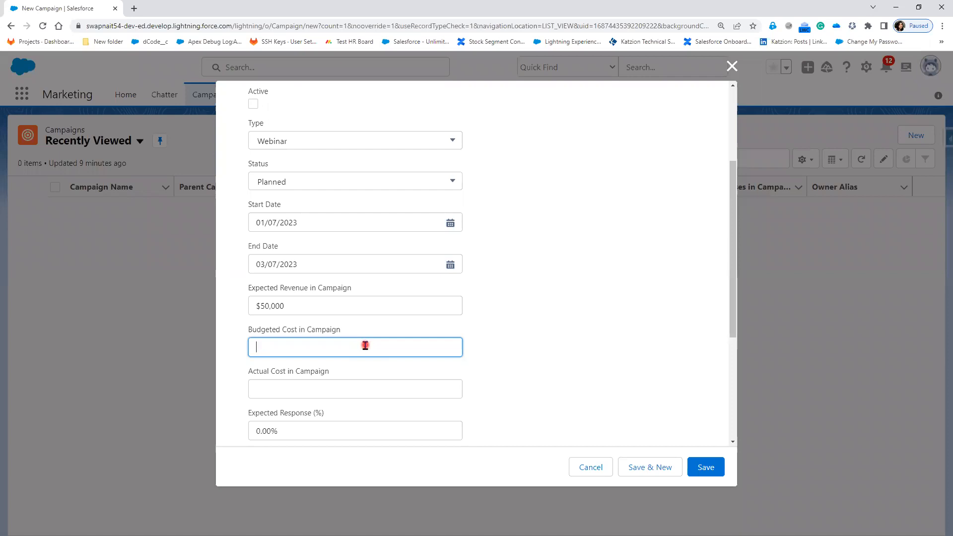
type("2")
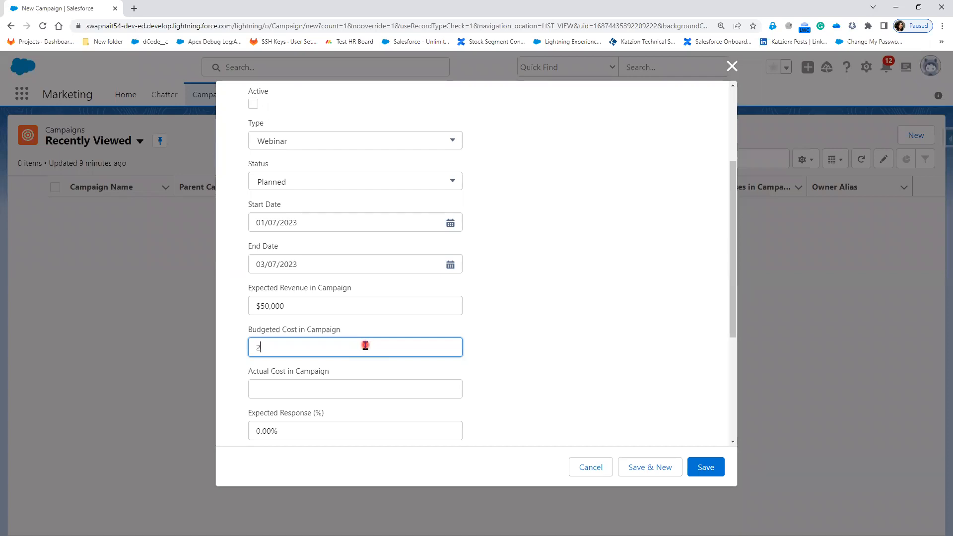
type("0,000")
left_click(517, 409)
Enter 15,000 as the Actual Cost in Campaign
left_click(315, 389)
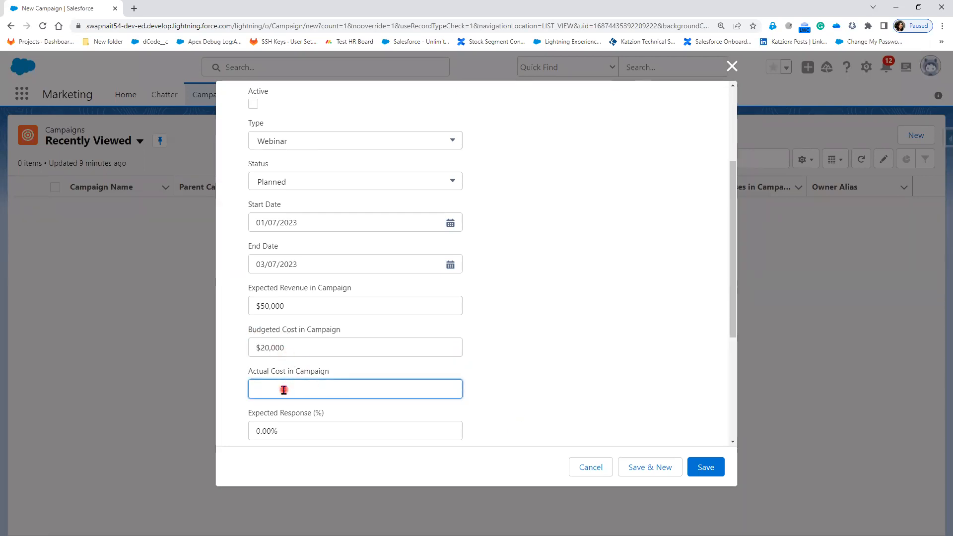
type("15")
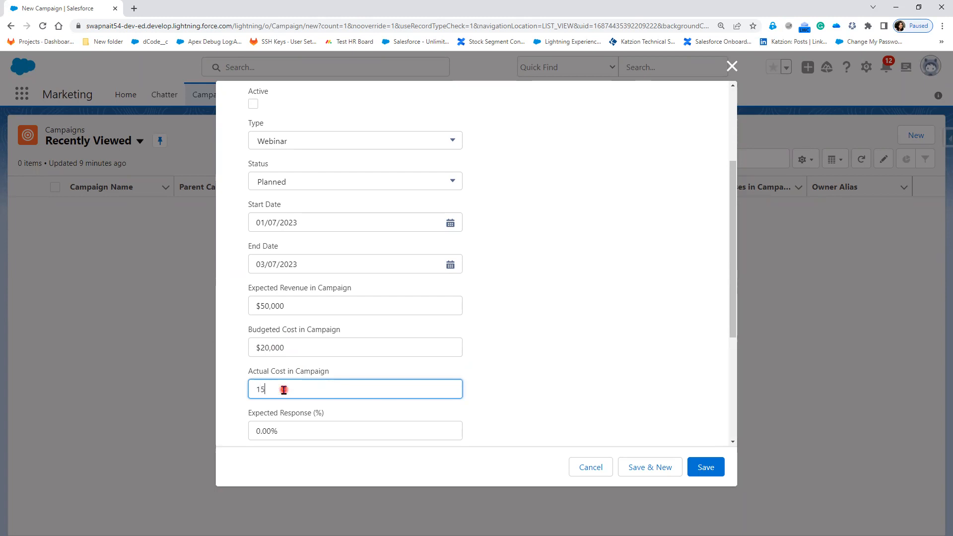
type(",000")
left_click(579, 369)
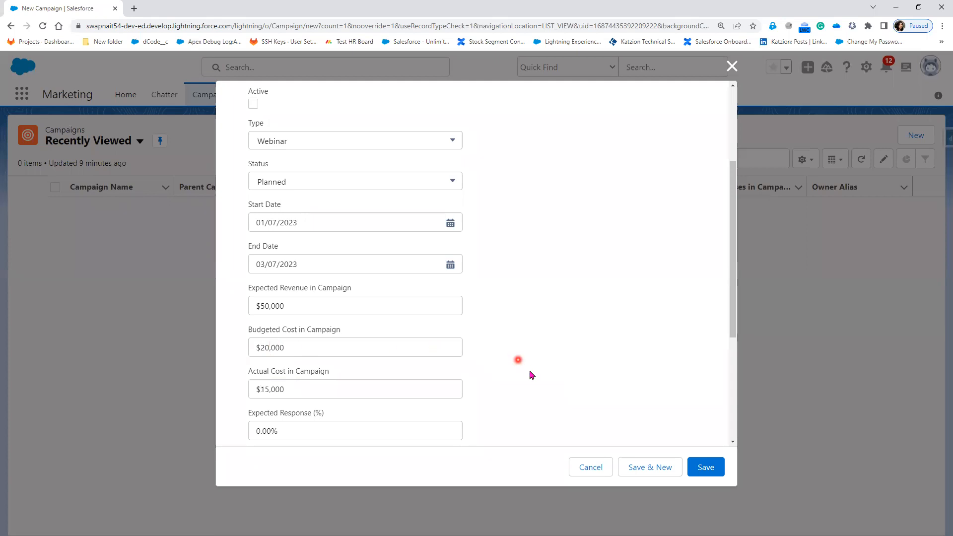
Replace the Expected Response (%) value of the campaign with 50
scroll(530, 381, "down", 2)
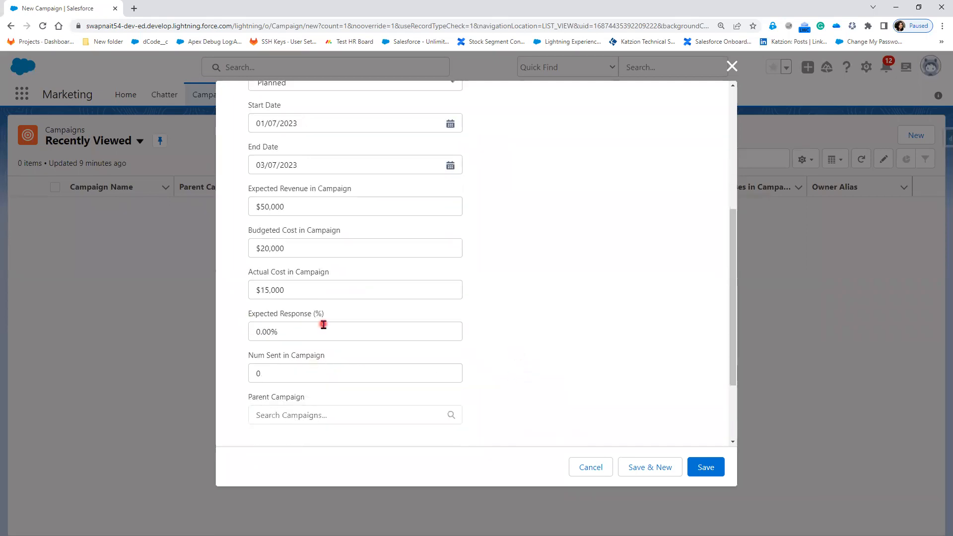
left_click(309, 332)
left_click_drag(308, 332, 240, 334)
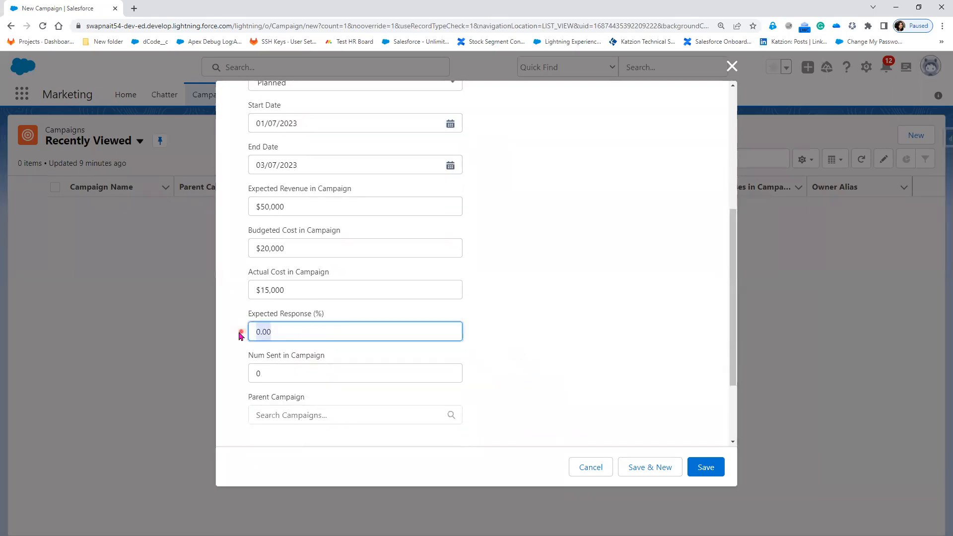
type("50")
left_click(596, 367)
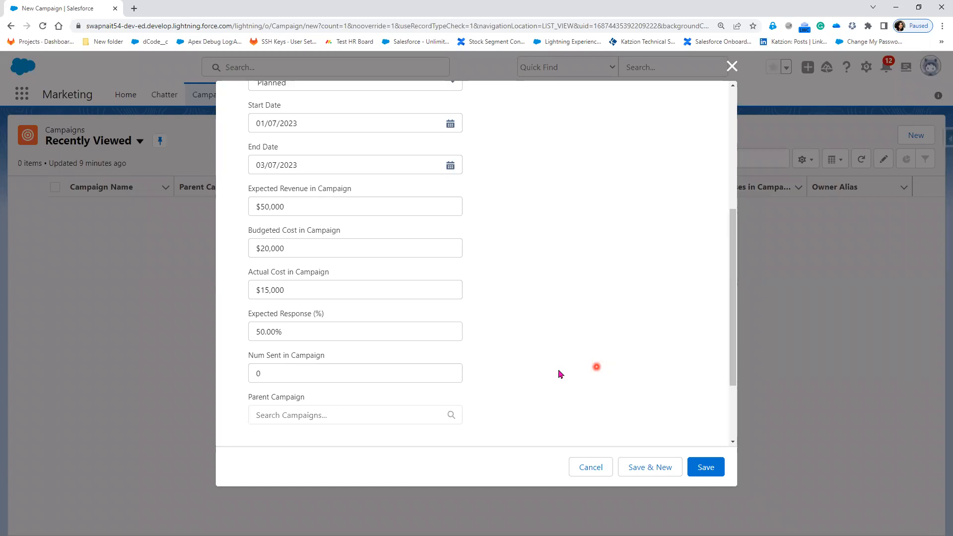
Set Num Sent in Campaign to 500
left_click(390, 370)
key("BackSpace")
type("500")
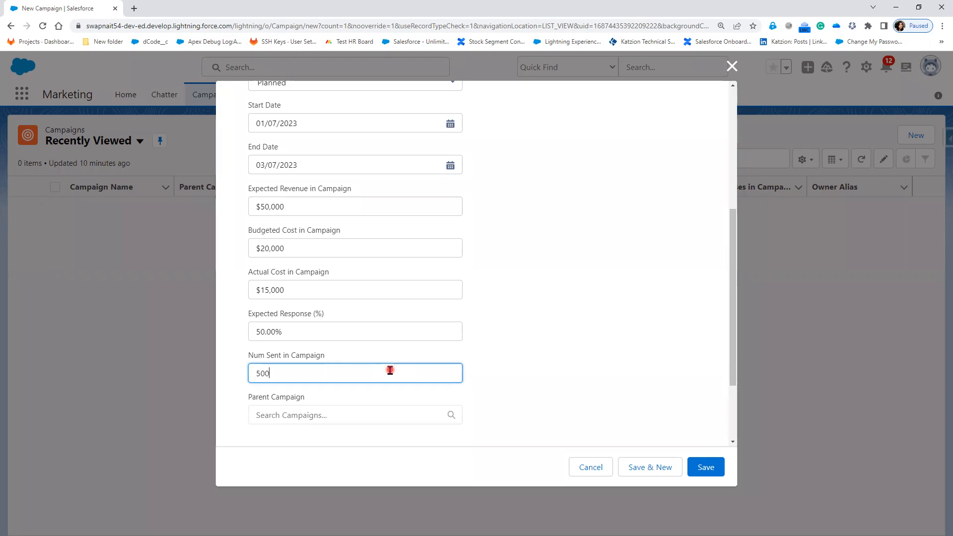
Enter "iphone 14 Campaign" as the campaign's description
scroll(537, 360, "down", 1)
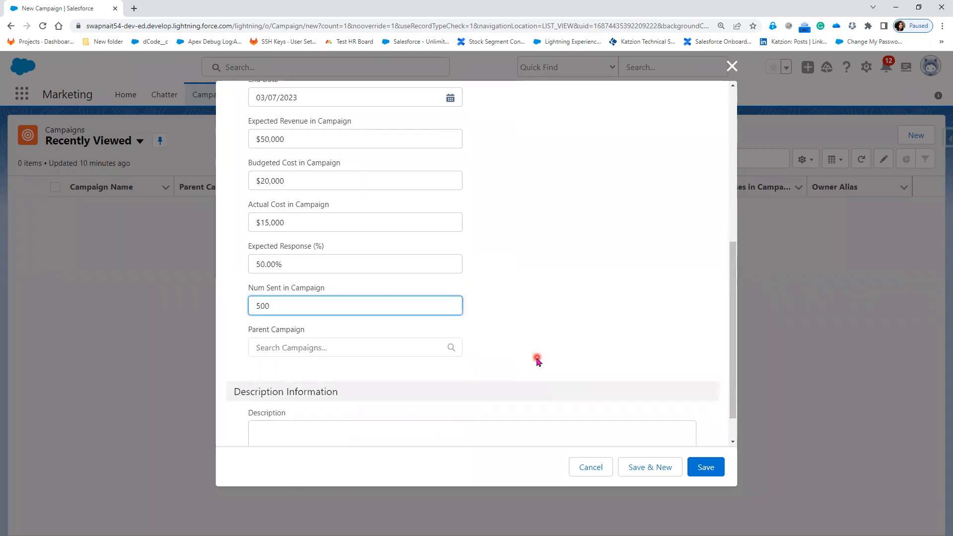
left_click(339, 409)
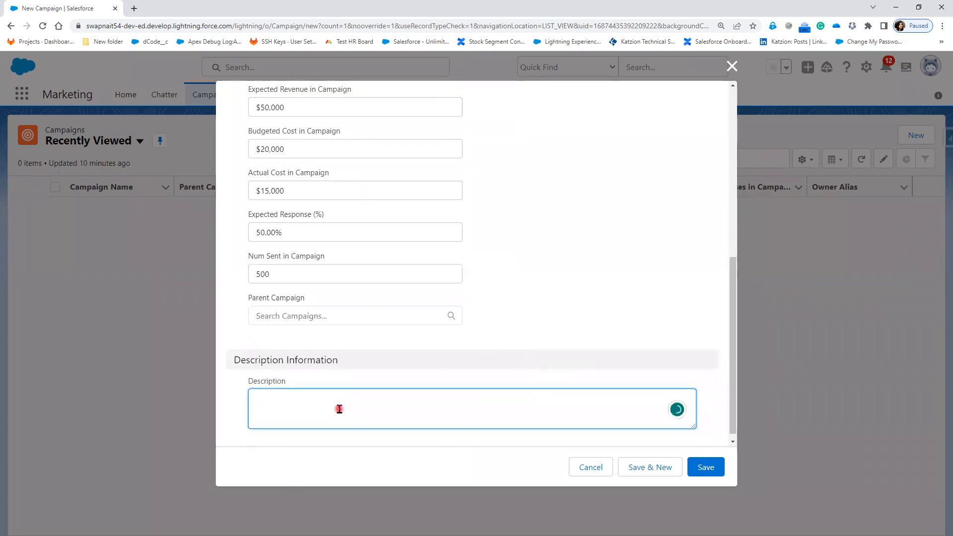
type("iphone 14")
type("Campaign")
left_click(571, 256)
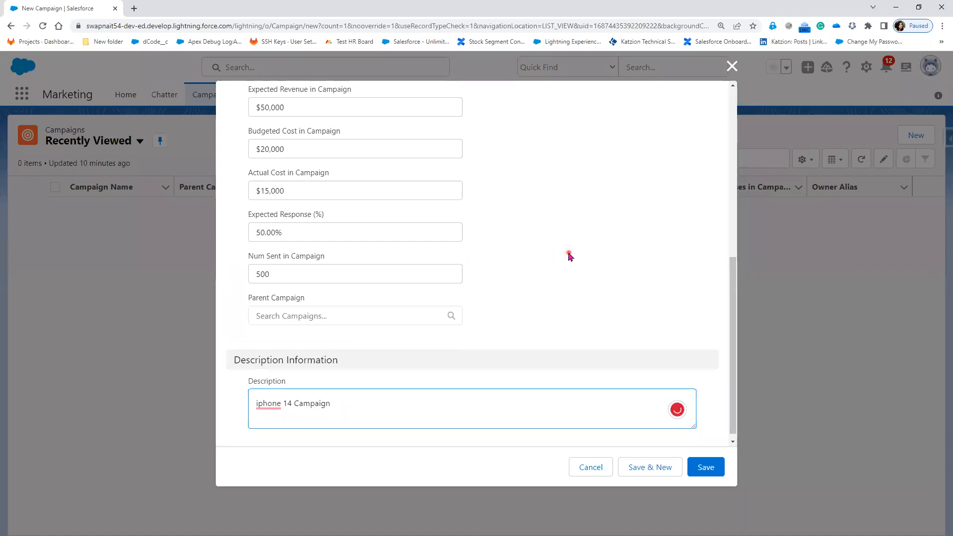
Start the required Campaign Name with the prefix "Apple_"
scroll(570, 256, "up", 10)
left_click(345, 211)
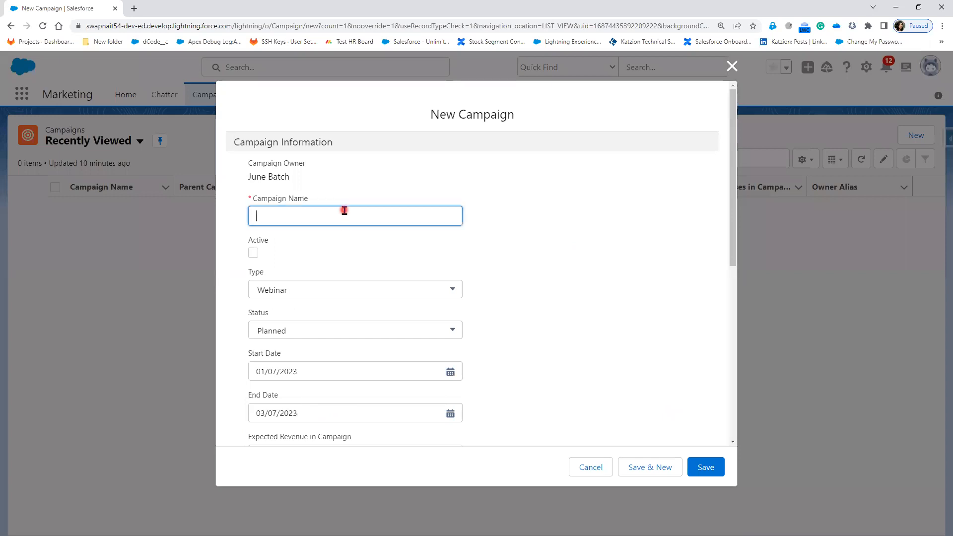
type("Apple_")
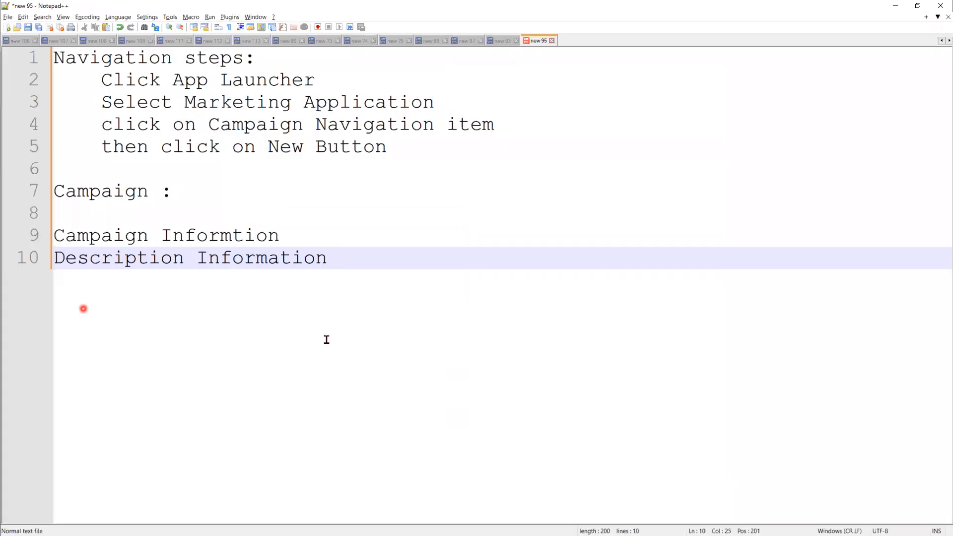
Switch to the Notepad++ notes and add a "Fiscal Year" heading below "Description Information", separated by a blank line
key("Return")
key("Return")
type("Fisy")
key("BackSpace")
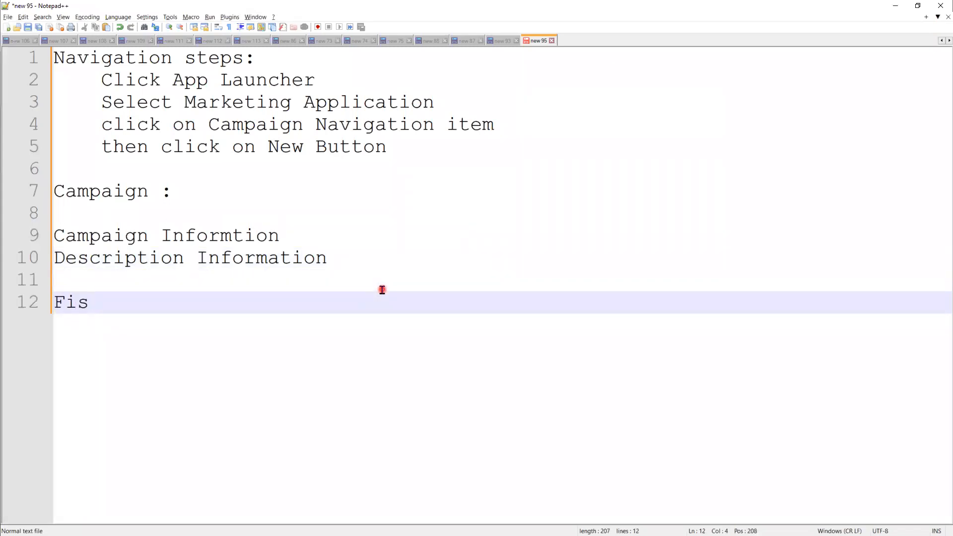
type("cal Yead")
key("BackSpace")
type("r")
key("Return")
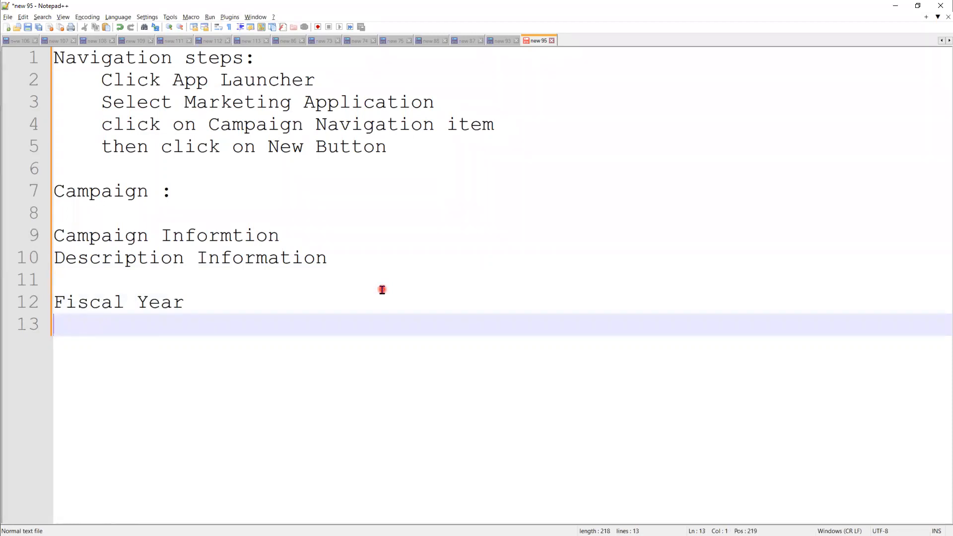
List the quarters Q1, Q2, Q3 and Q4 on separate lines under the Fiscal Year heading
type("Q1")
key("Return")
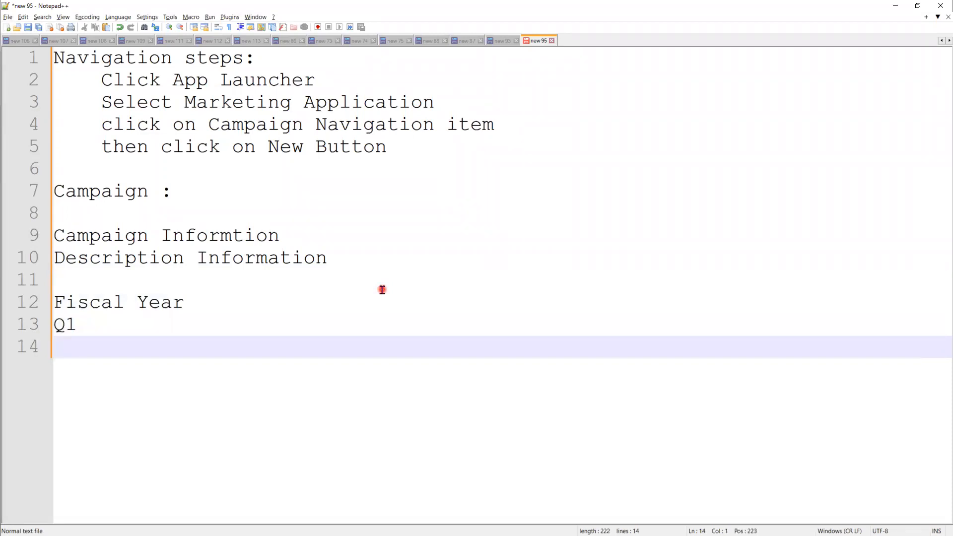
type("Q2")
key("Return")
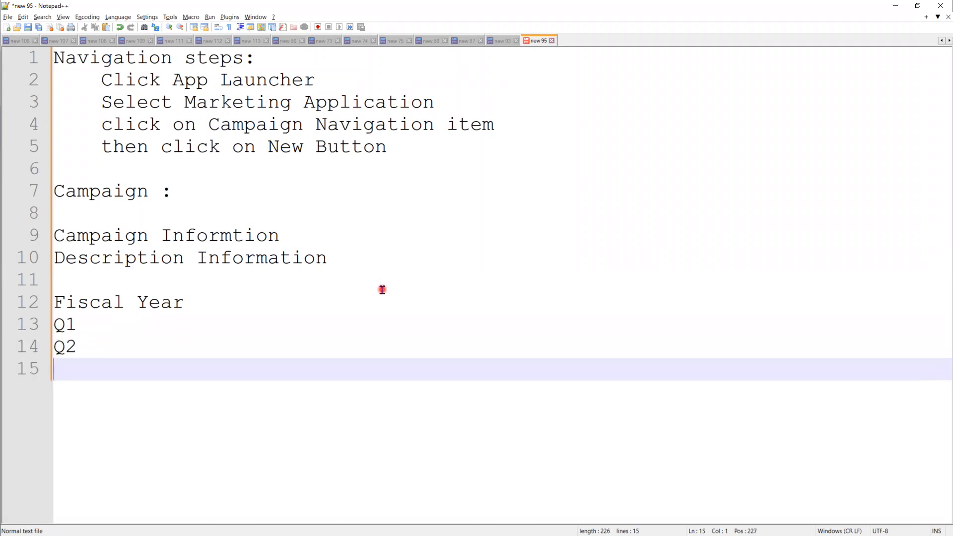
type("Q3")
key("Return")
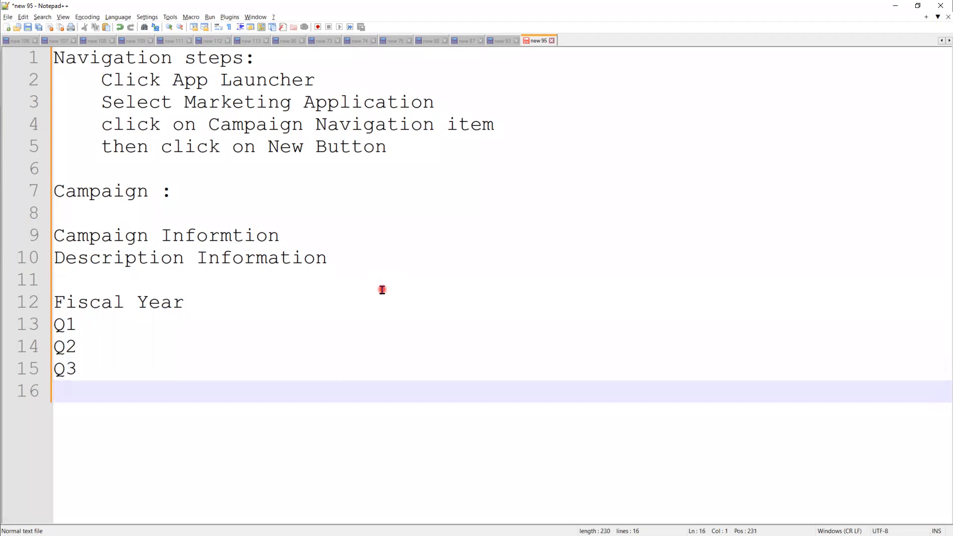
type("Q4")
Append "-2023" to the Fiscal Year heading
left_click(235, 296)
type("-202")
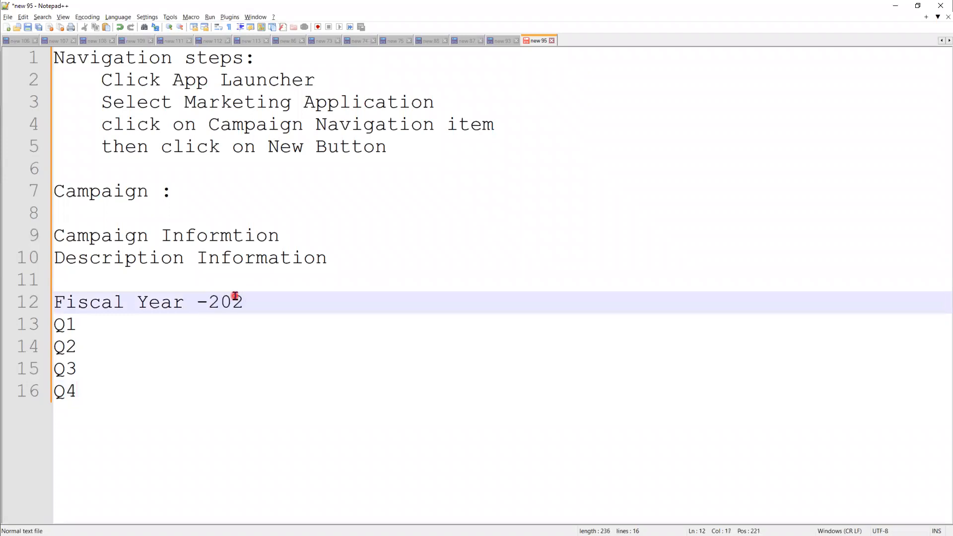
type("3")
Add the months "-- Jan, Feb, March" to the Q1 line
left_click(173, 323)
type("-- ")
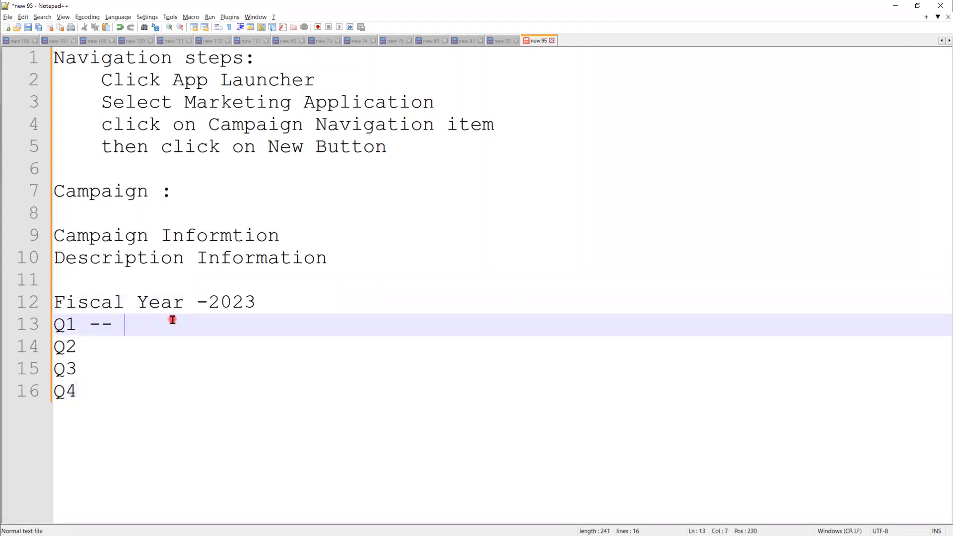
type("Jan, Feb, March")
Add the months "-- April, May,June" to the Q2 line
key("Down")
type("---")
key("BackSpace")
type("April, Man")
key("BackSpace")
type("y")
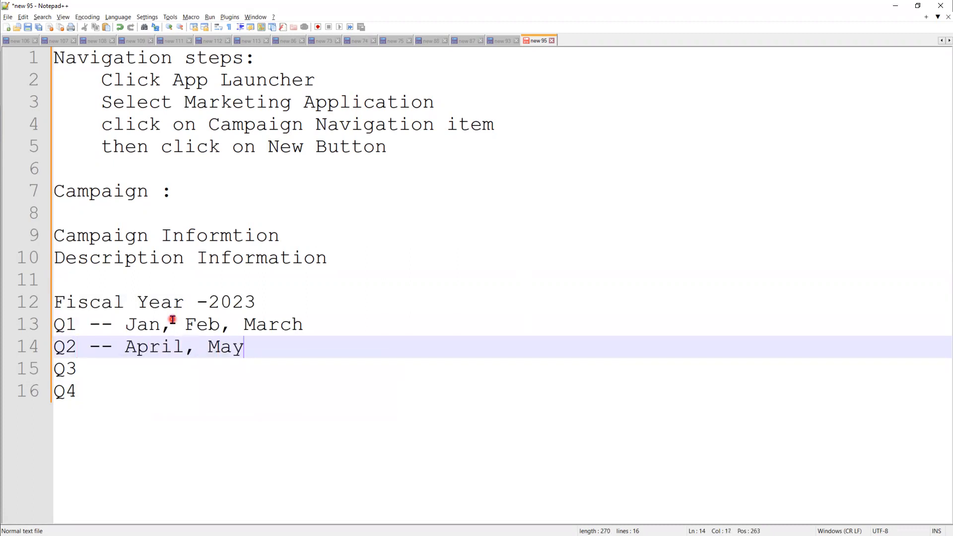
type(",June,")
key("BackSpace")
Add the months "-- Jul,Aug,sept" to the Q3 line
key("Down")
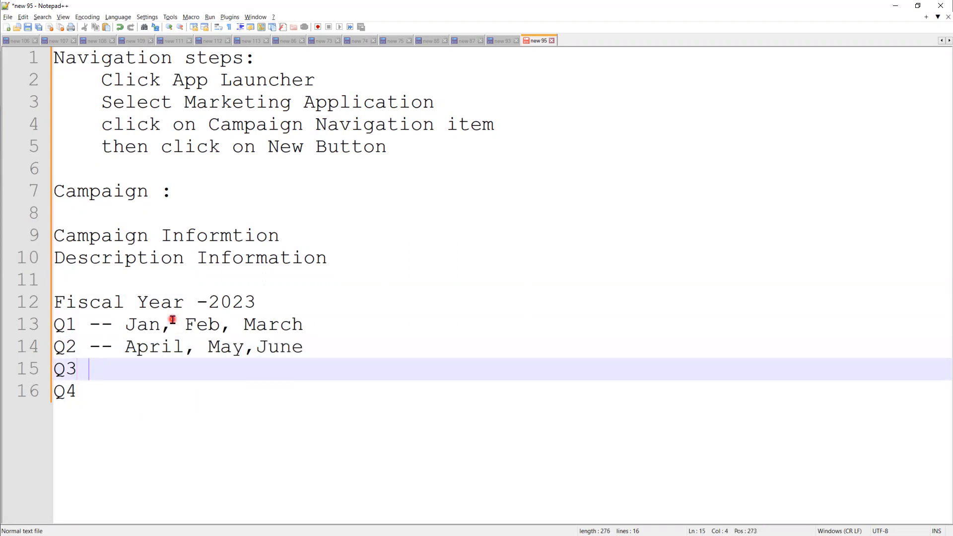
type("-- Jul,")
key("BackSpace")
type("Aug,sept")
Add the months "-- Oct,Nov, Dec" to the Q4 line
key("Down")
type("-- Nov,")
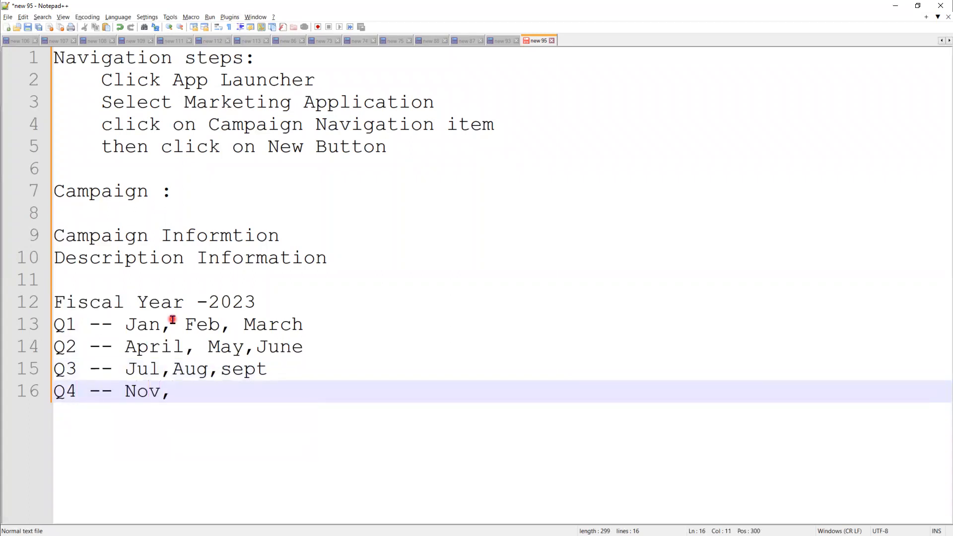
key("Left")
key("ctrl+Left")
type("Oct,")
key("Right")
key("Right")
key("Right")
key("Right")
type("Dec")
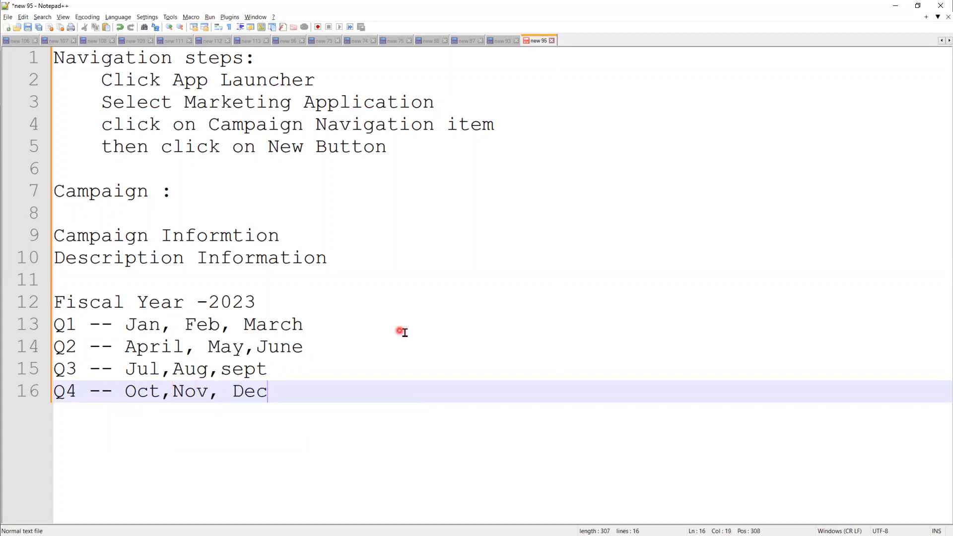
Check the campaign's quarter against the Q3 line of the Notepad++ notes and return to the Salesforce campaign form
key("alt+Tab")
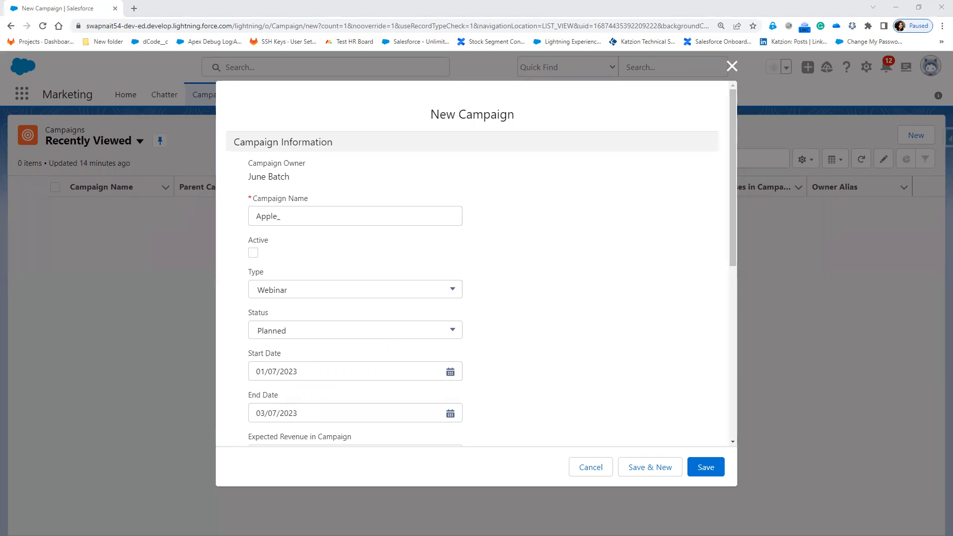
key("alt+Tab")
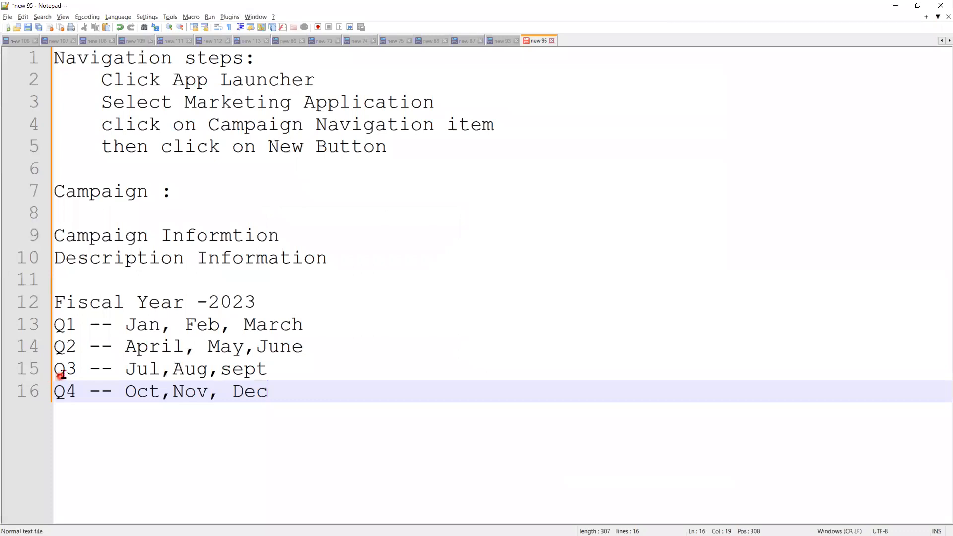
left_click_drag(58, 370, 99, 370)
left_click(892, 5)
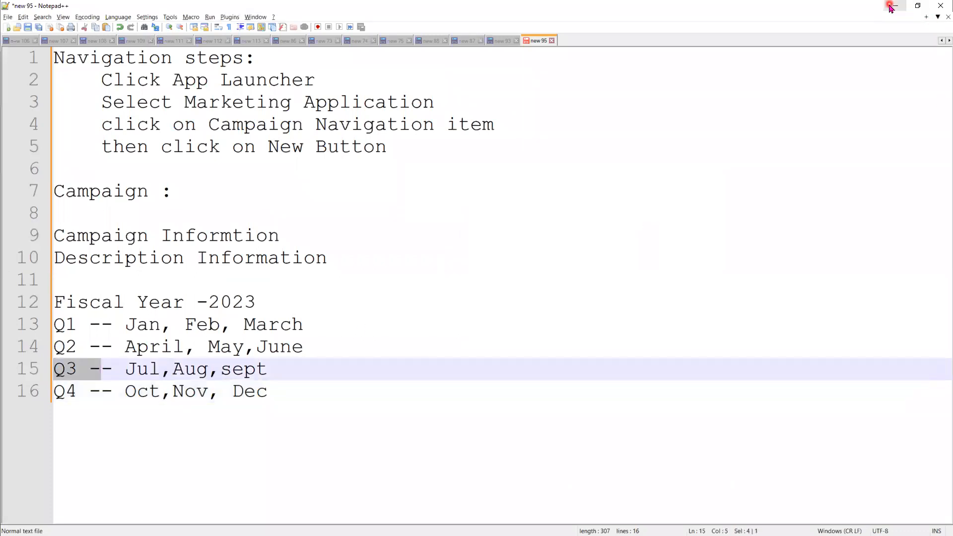
Complete the Campaign Name as "Apple_Q3_2023" and mark the campaign as Active
left_click(358, 217)
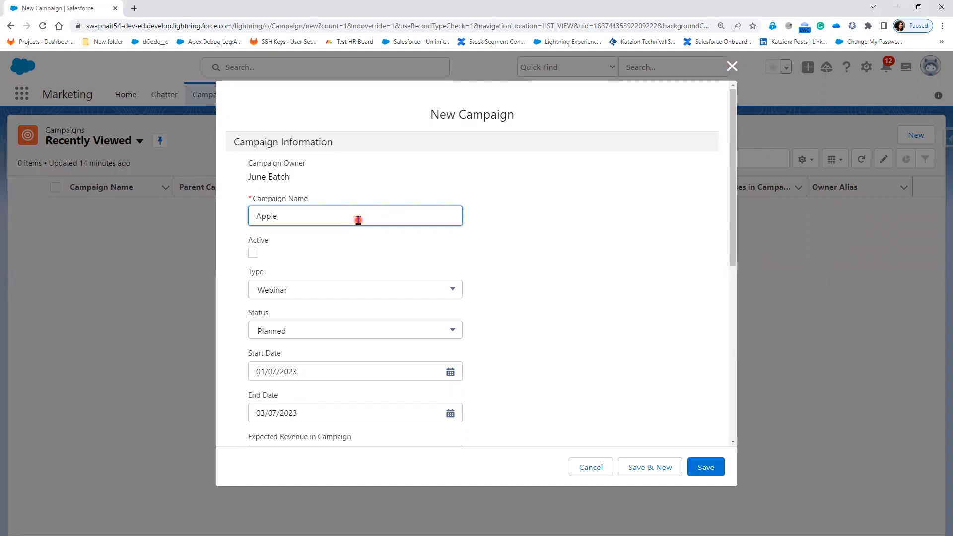
type("Q3_2023")
left_click(253, 253)
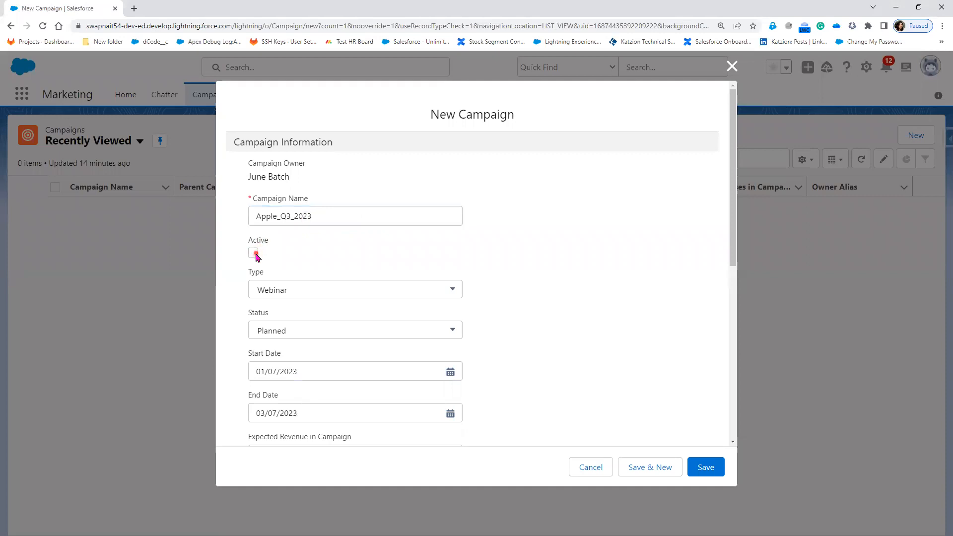
scroll(572, 372, "down", 6)
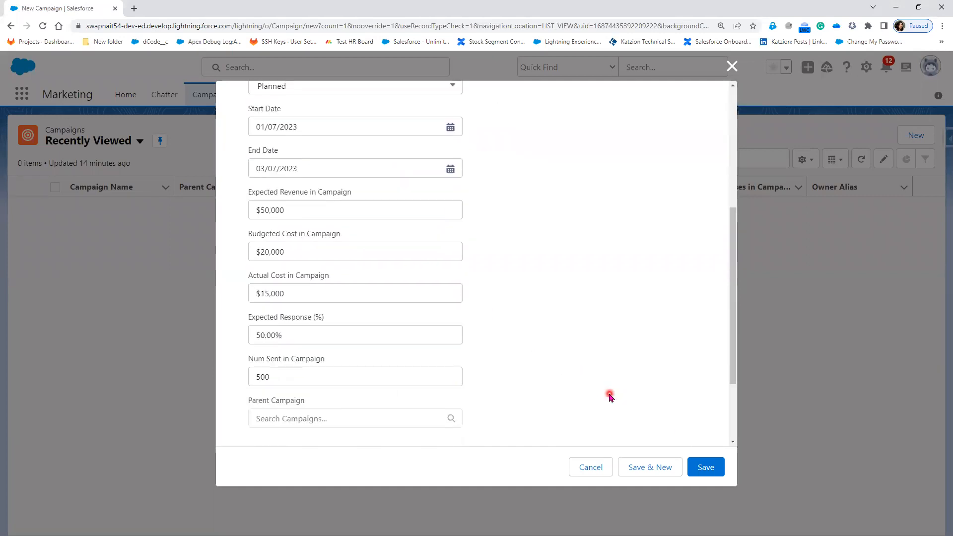
scroll(470, 365, "up", 6)
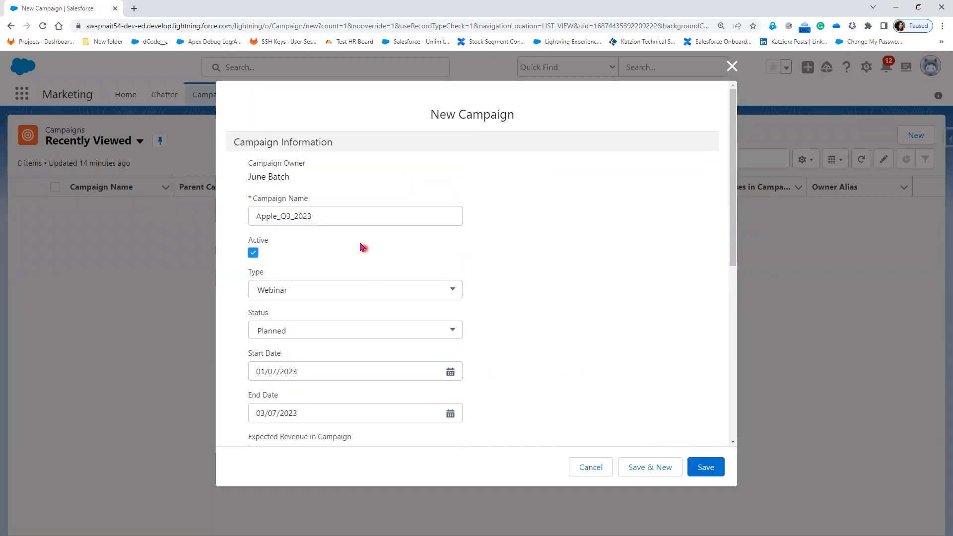
scroll(590, 366, "down", 6)
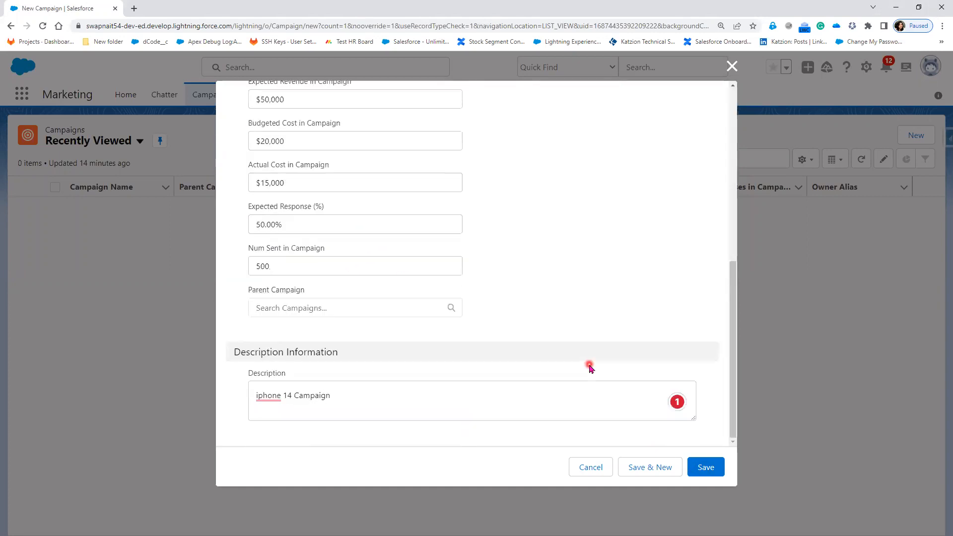
scroll(473, 337, "up", 6)
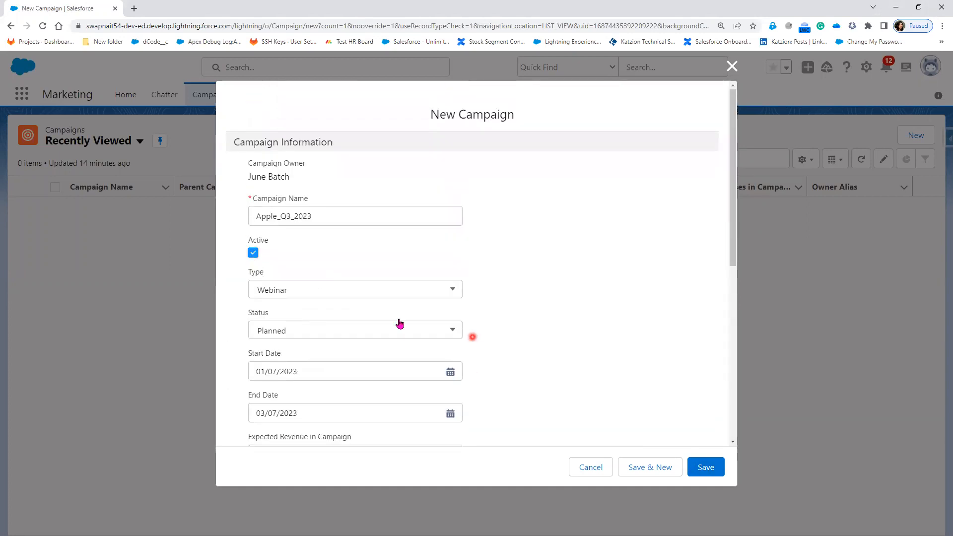
Change the Campaign Name to "iphone_Q3_2023" and save the new campaign
double_click(272, 216)
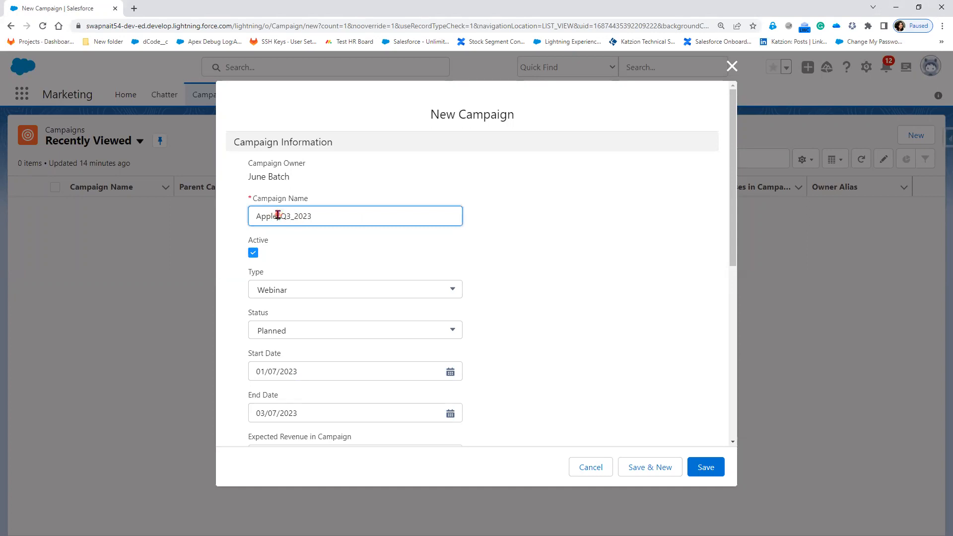
type("iphone")
left_click(706, 468)
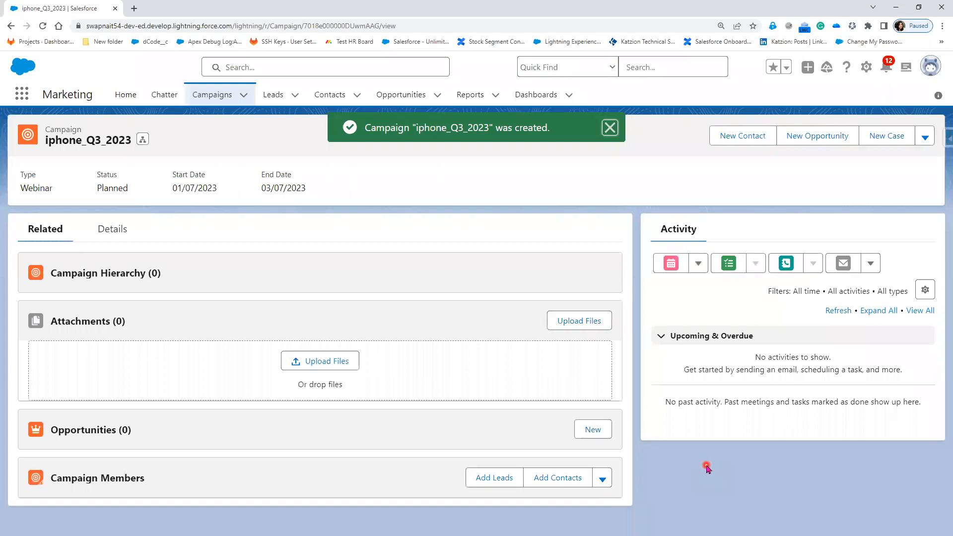
Open the details of the iphone_Q3_2023 campaign, set its Status to In Progress and save the record
left_click(125, 230)
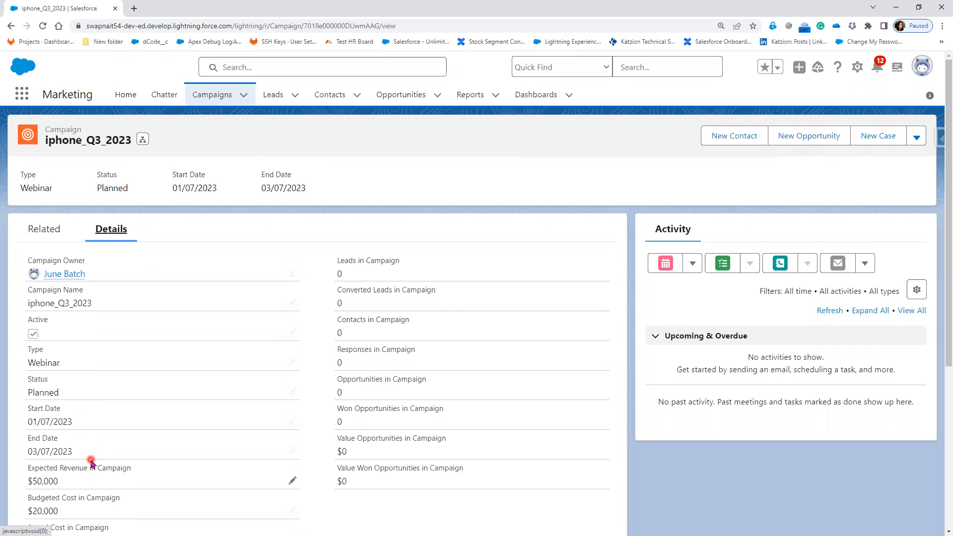
left_click(293, 392)
left_click(266, 392)
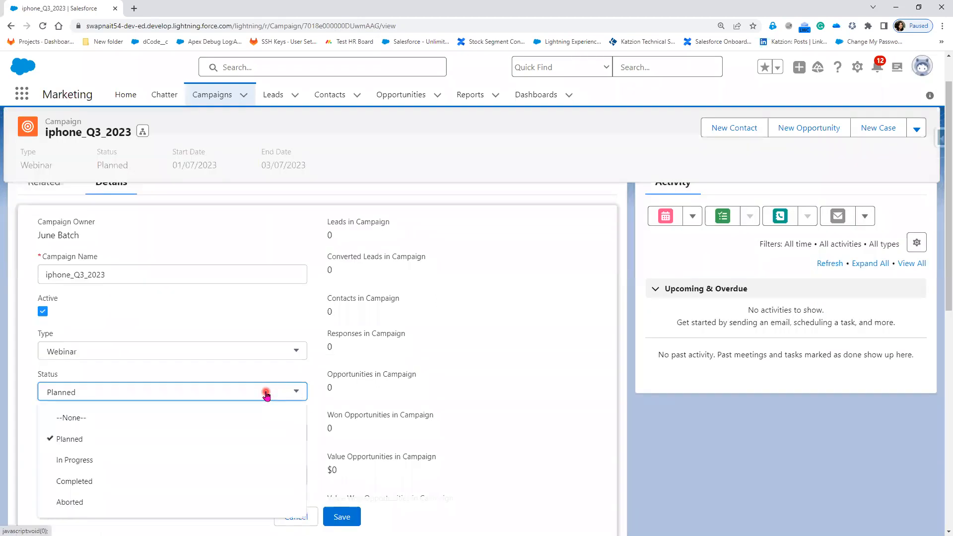
left_click(191, 461)
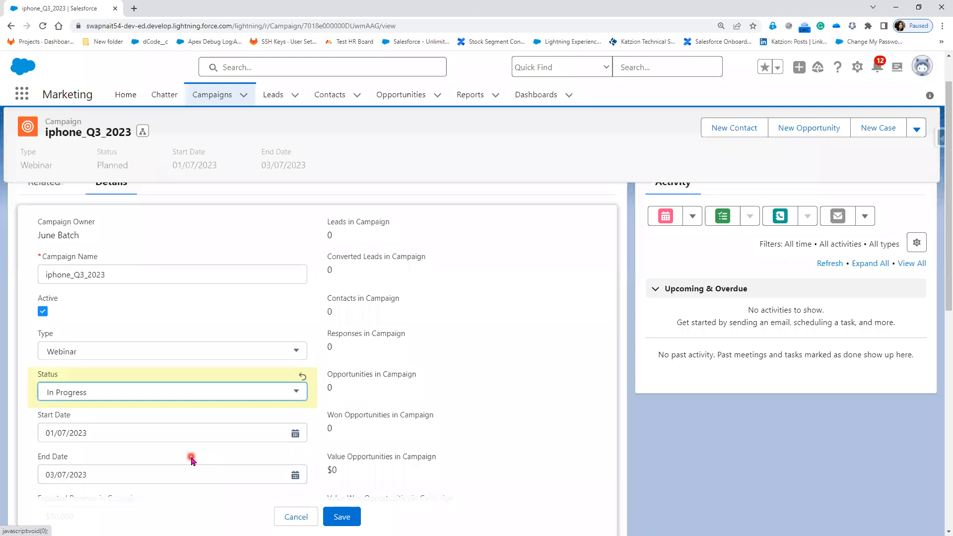
left_click(350, 516)
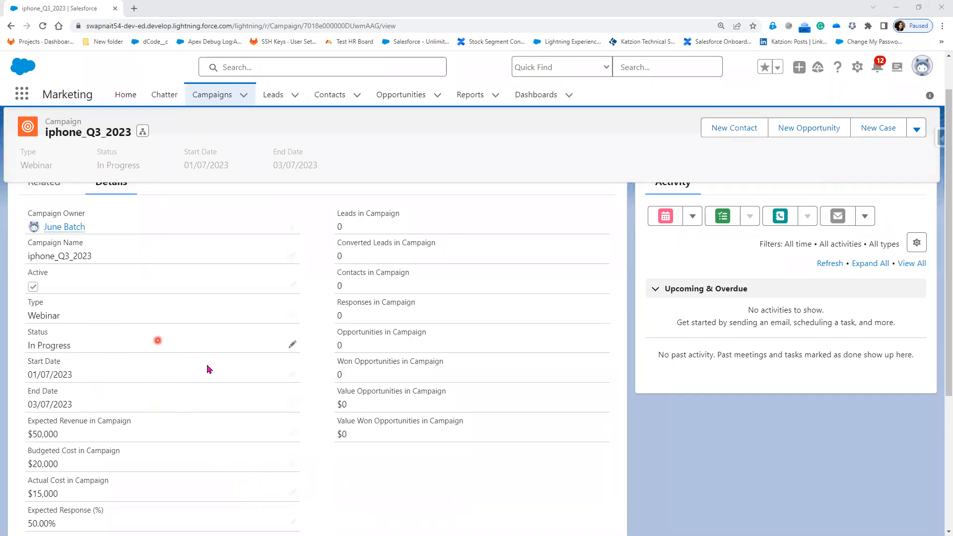
Set the iphone_Q3_2023 campaign's Status to Completed and save the record
left_click(292, 343)
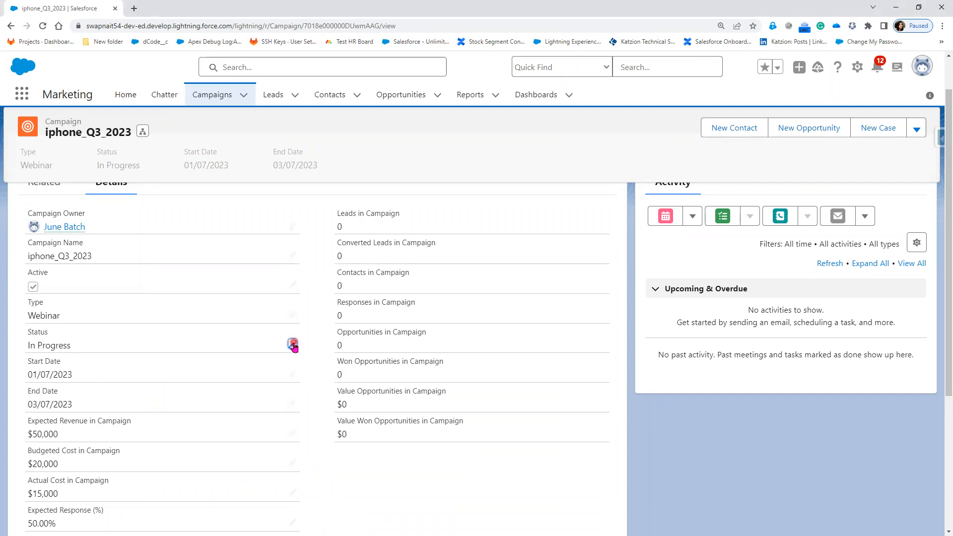
left_click(293, 335)
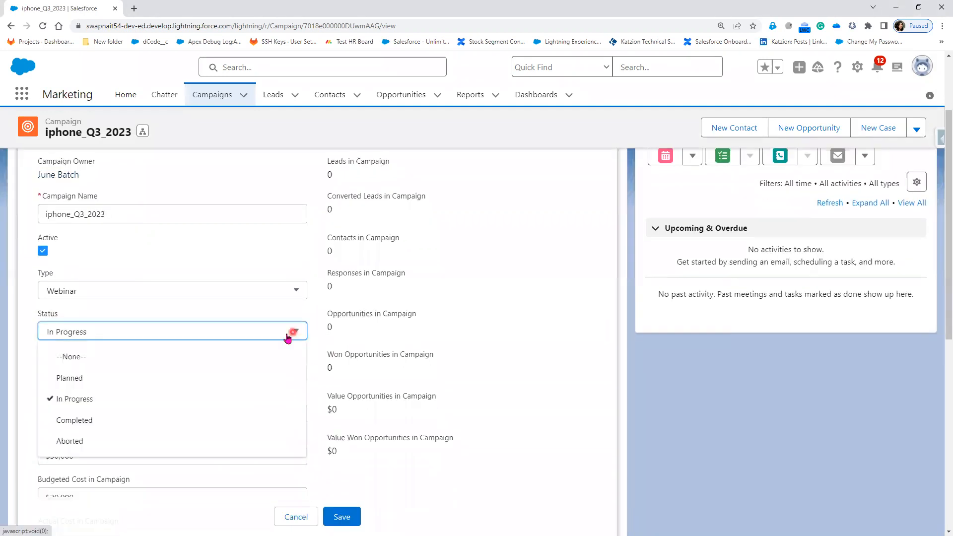
left_click(189, 421)
left_click(347, 517)
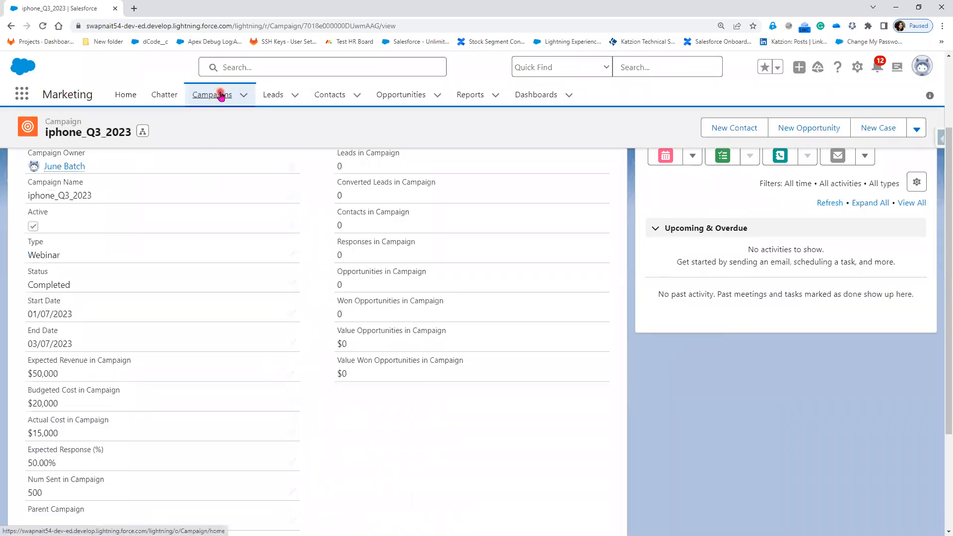
Start a new campaign from the campaigns list and name it "iphone14_pro_Q4_2023"
left_click(222, 95)
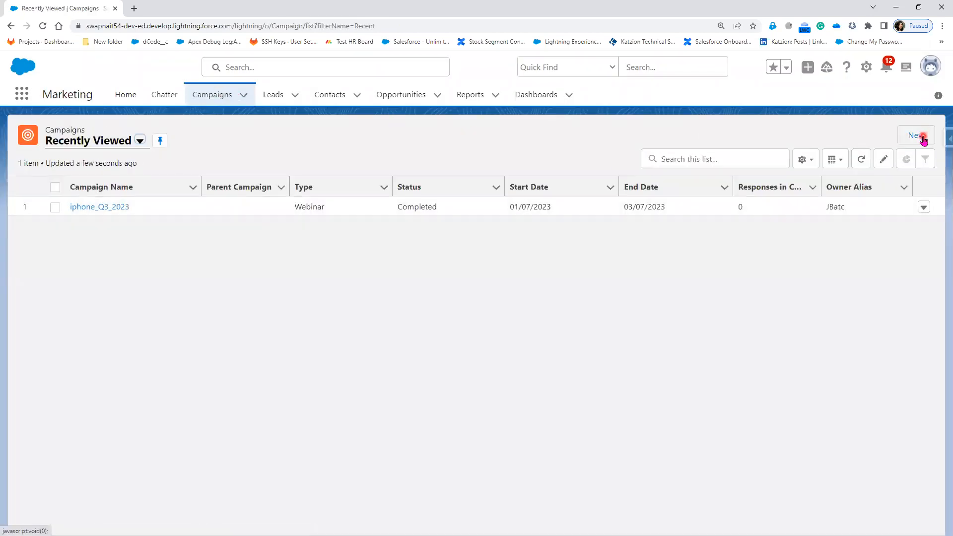
left_click(917, 136)
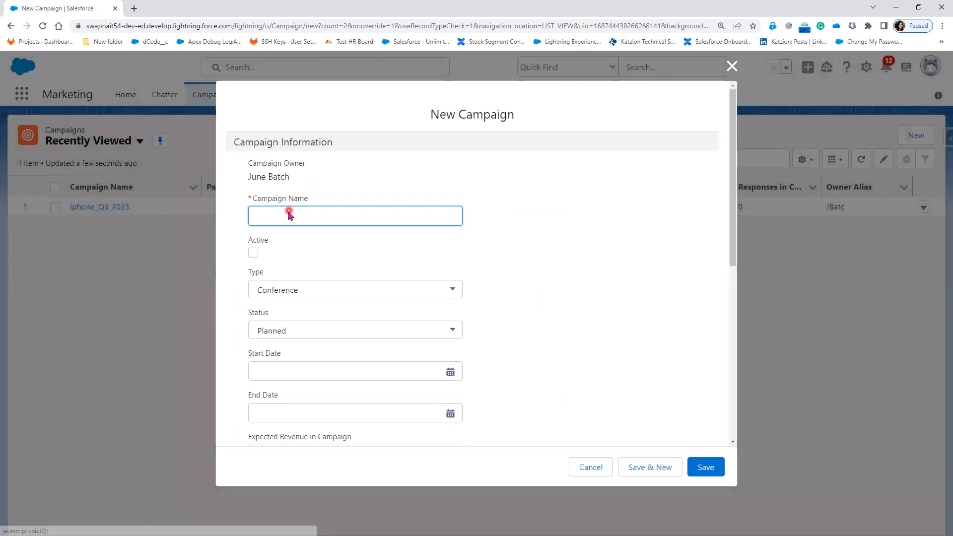
type("ip")
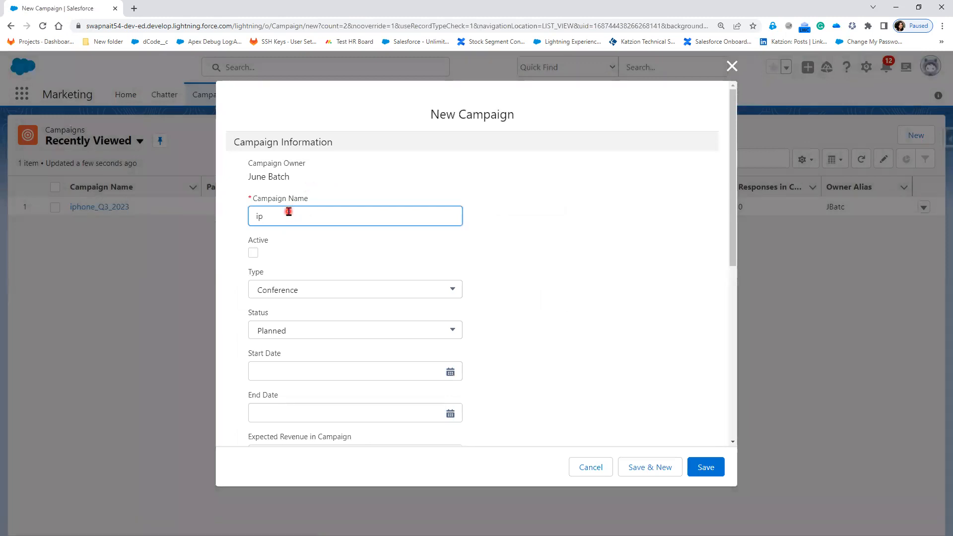
type("hone12")
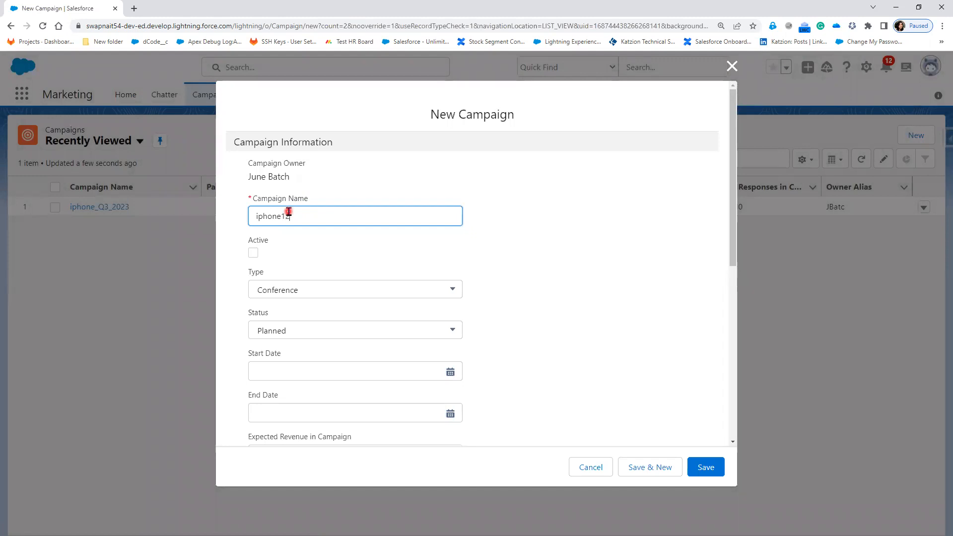
key("BackSpace")
type("14")
key("BackSpace")
key("BackSpace")
key("BackSpace")
type("14_pr")
type("0")
key("BackSpace")
type("o_Q4_2023")
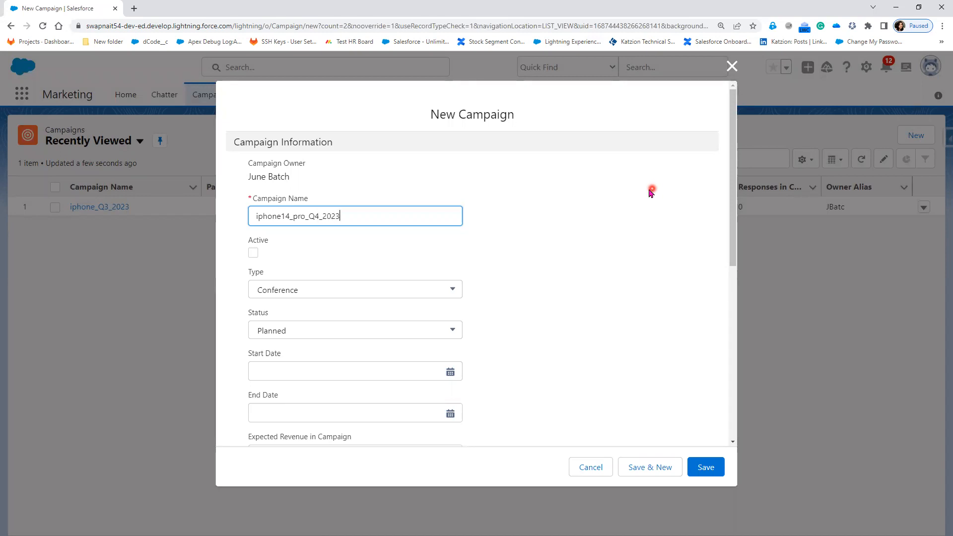
Mark the new campaign as Active and set its Type to Public Relations
left_click(254, 253)
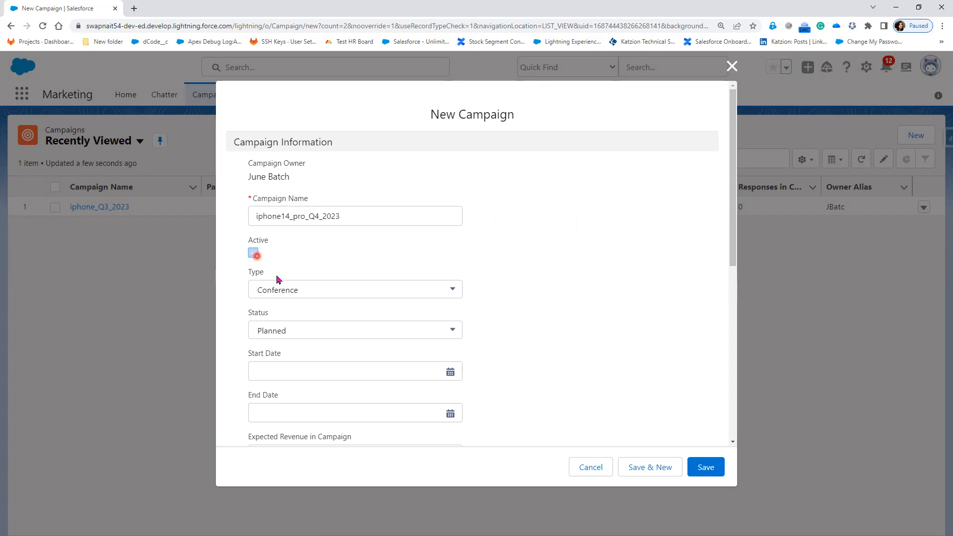
left_click(306, 292)
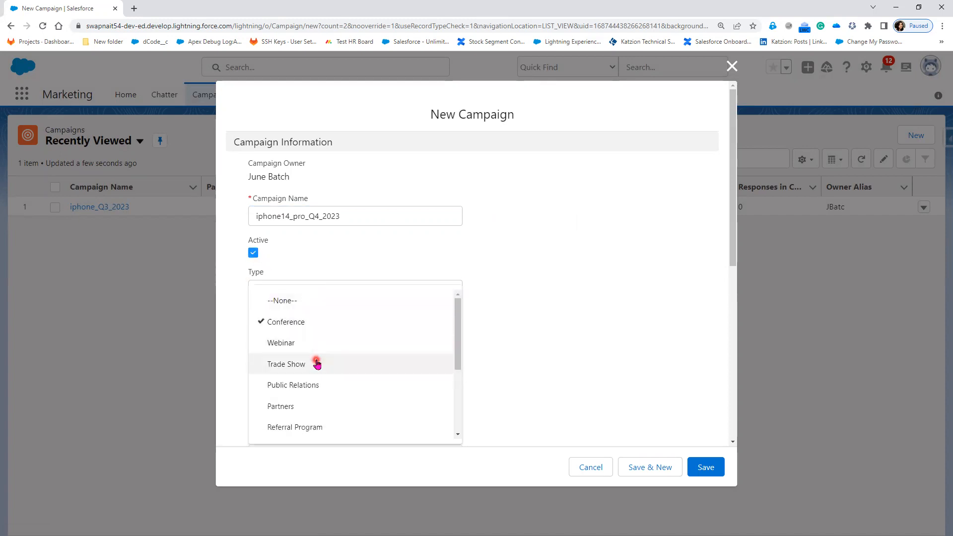
left_click(319, 389)
Set the campaign's Start Date to 25/10/2023
scroll(485, 319, "down", 2)
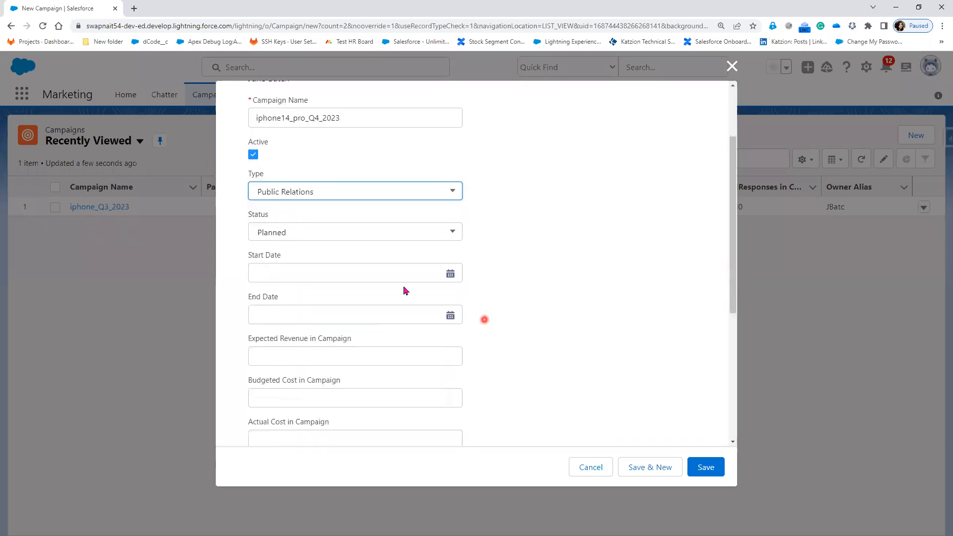
left_click(362, 272)
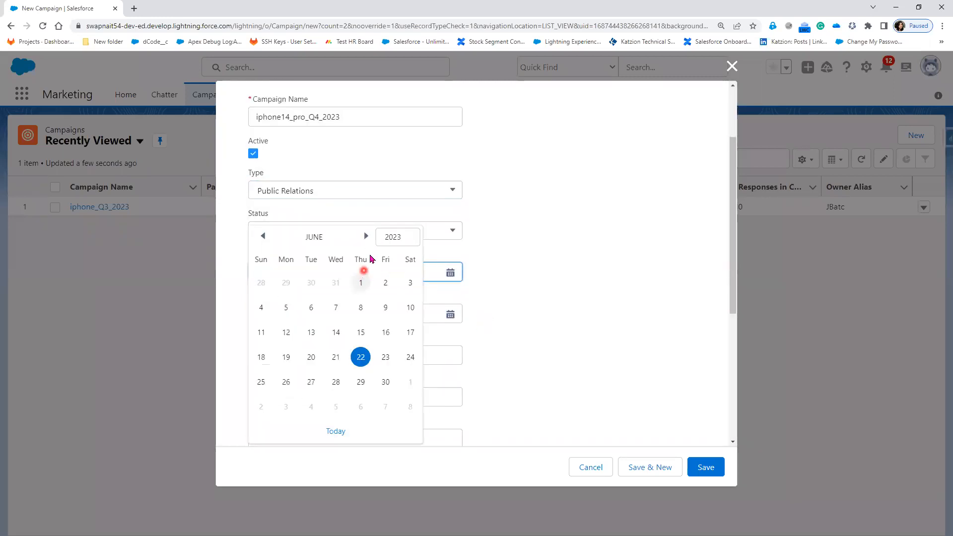
left_click(366, 238)
left_click(366, 238)
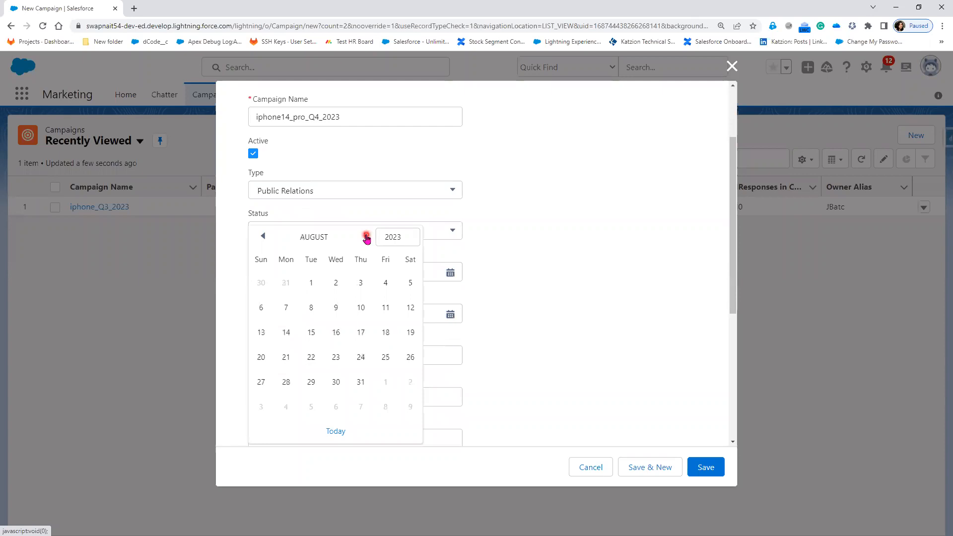
left_click(365, 237)
left_click(366, 237)
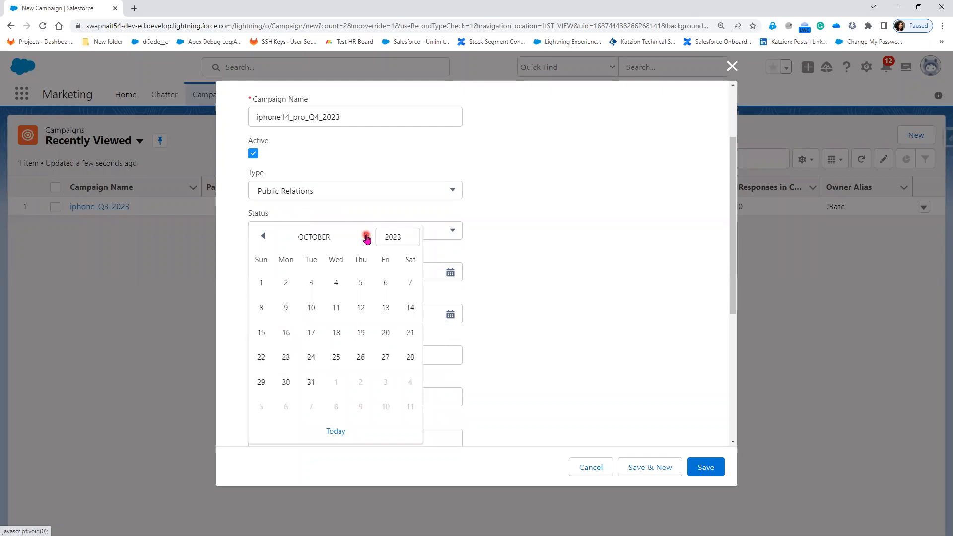
left_click(336, 357)
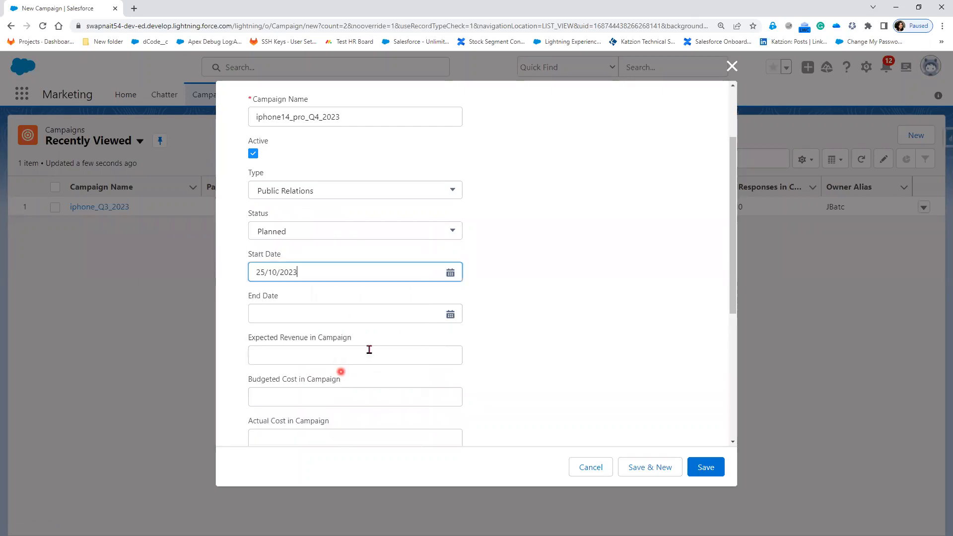
Set the campaign's End Date to 01/11/2023
left_click(343, 315)
left_click(366, 237)
left_click(366, 238)
left_click(366, 237)
left_click(366, 237)
left_click(366, 238)
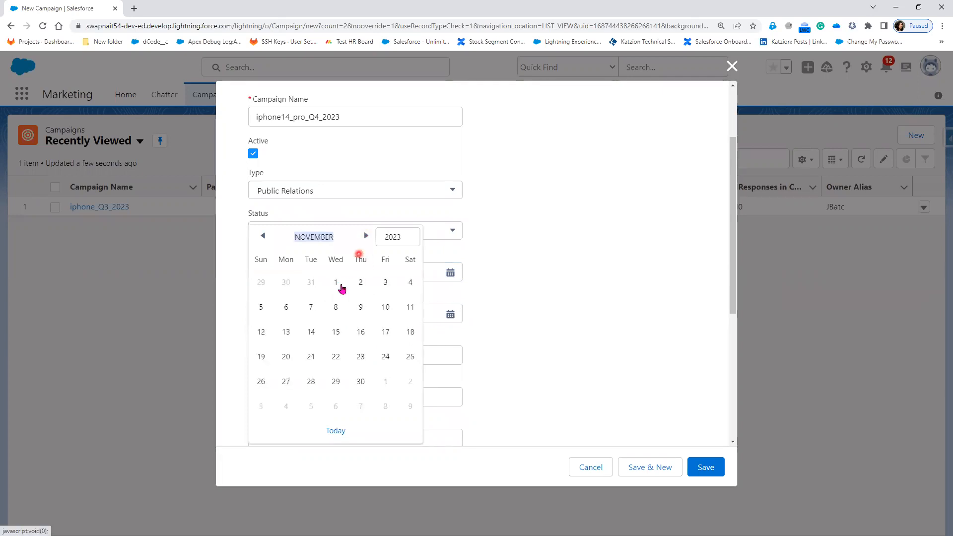
left_click(337, 283)
Enter 50,000 as the Expected Revenue in Campaign and 20,000 as the Budgeted Cost in Campaign
scroll(489, 343, "down", 1)
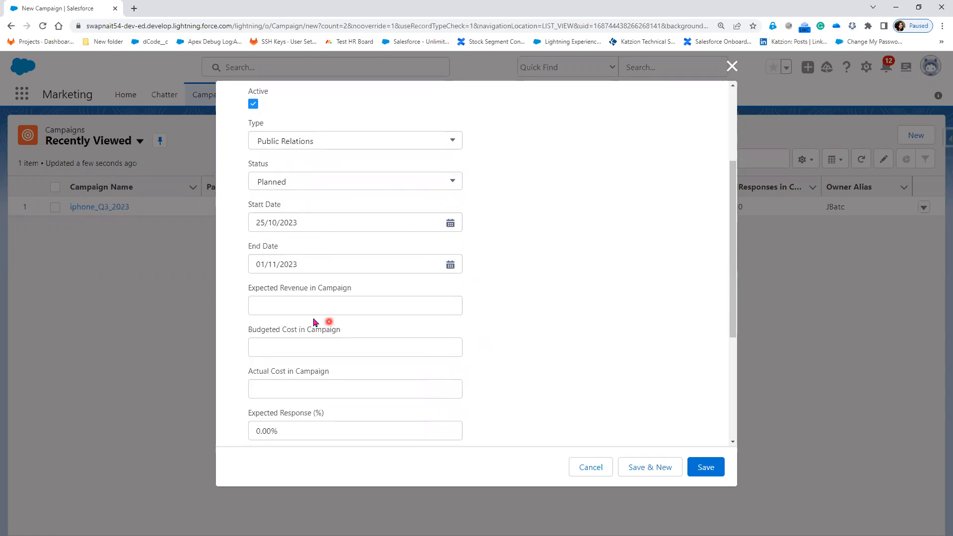
left_click(310, 306)
type("50,000")
left_click(294, 343)
type("2")
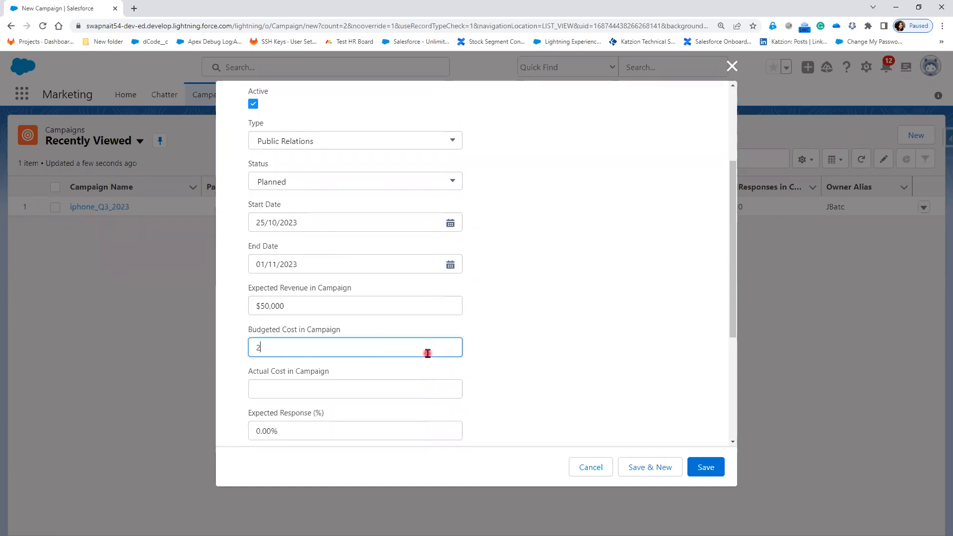
type("0,00")
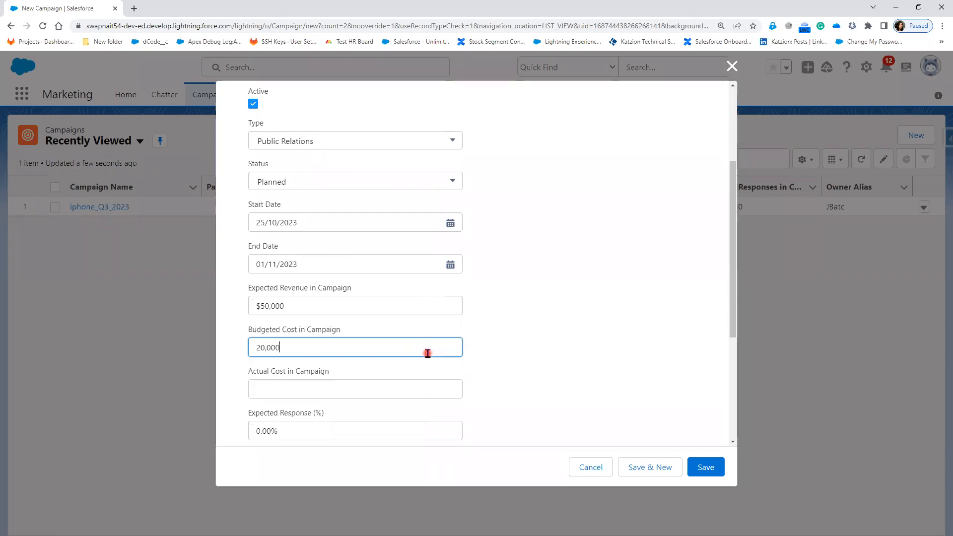
Enter 18,000 as the Actual Cost in Campaign
left_click(375, 387)
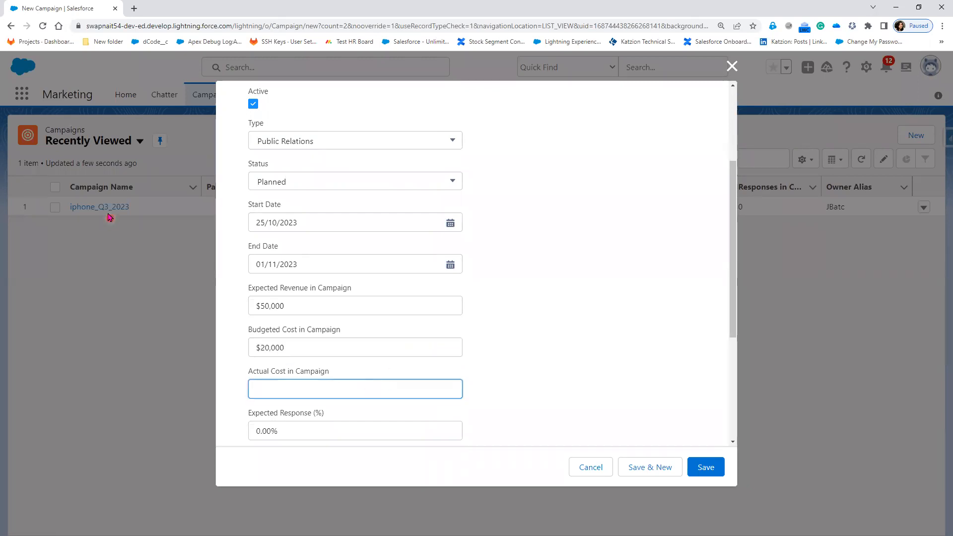
type("18,000")
left_click(481, 349)
Set the Expected Response to 50% and the Num Sent in Campaign to 500
scroll(481, 349, "down", 3)
left_click_drag(298, 286, 222, 279)
type("50")
left_click(286, 322)
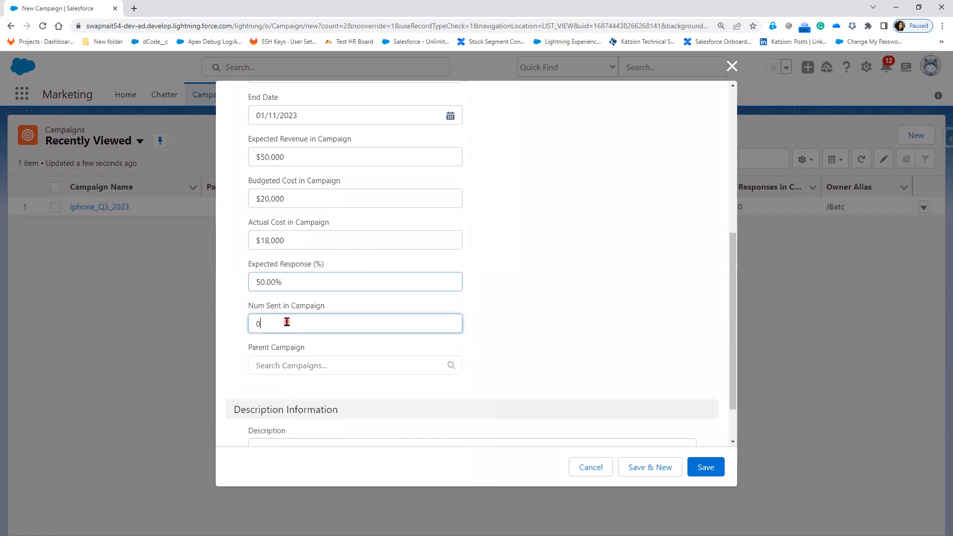
type("500")
left_click(502, 302)
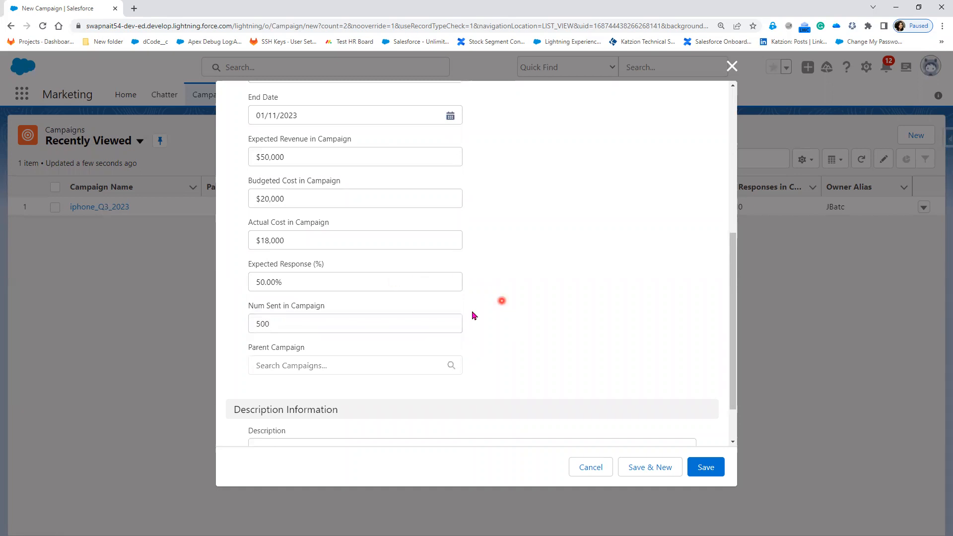
Review the new campaign's entries and choose iphone_Q3_2023 as its Parent Campaign
left_click(372, 368)
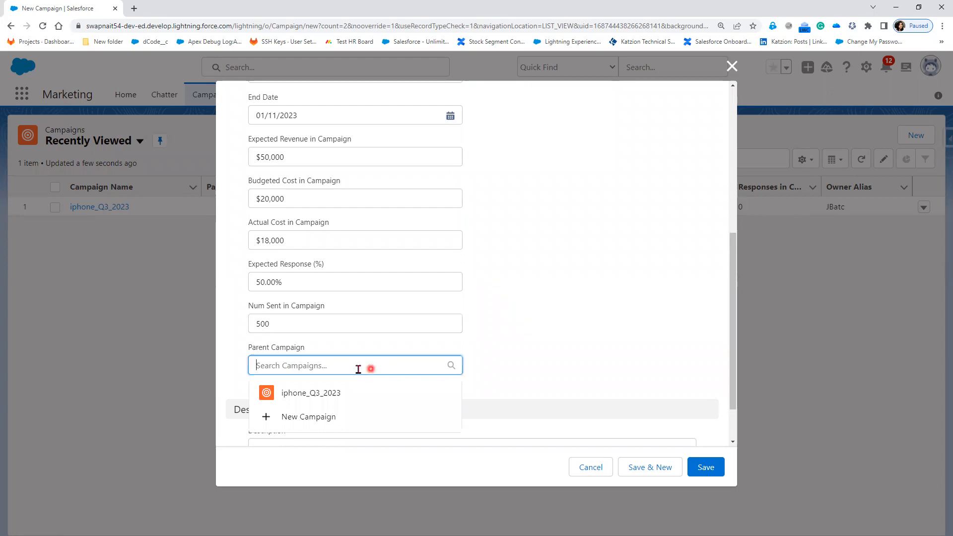
left_click(507, 311)
scroll(505, 312, "up", 6)
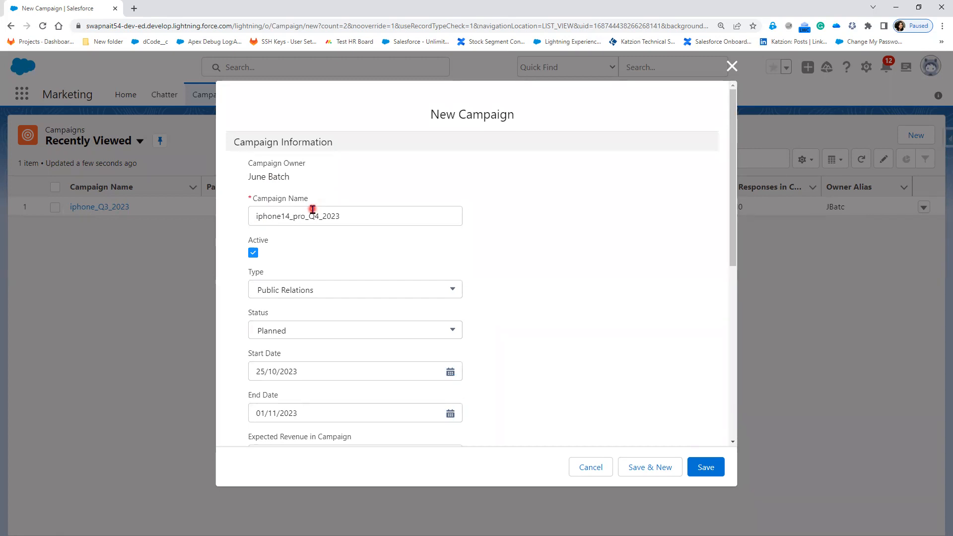
scroll(507, 392, "down", 7)
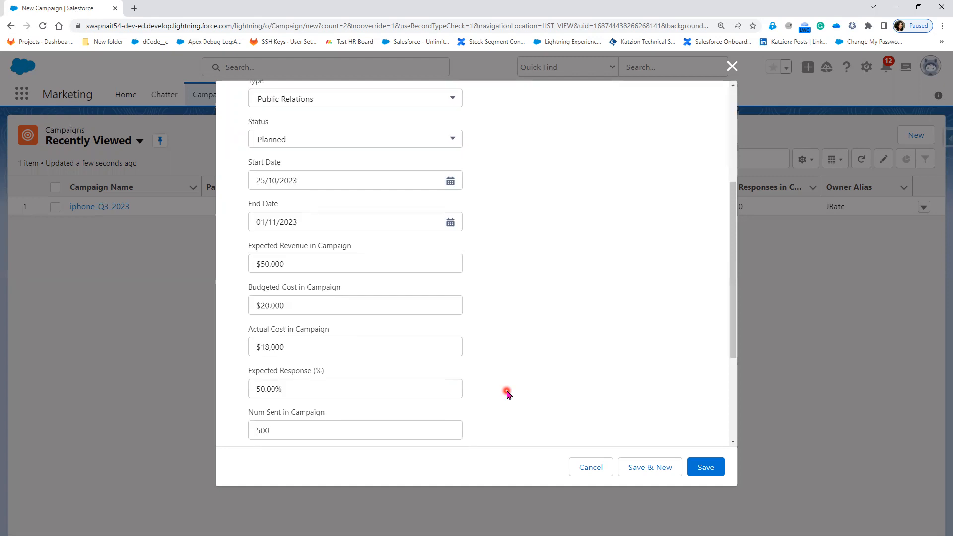
left_click(351, 338)
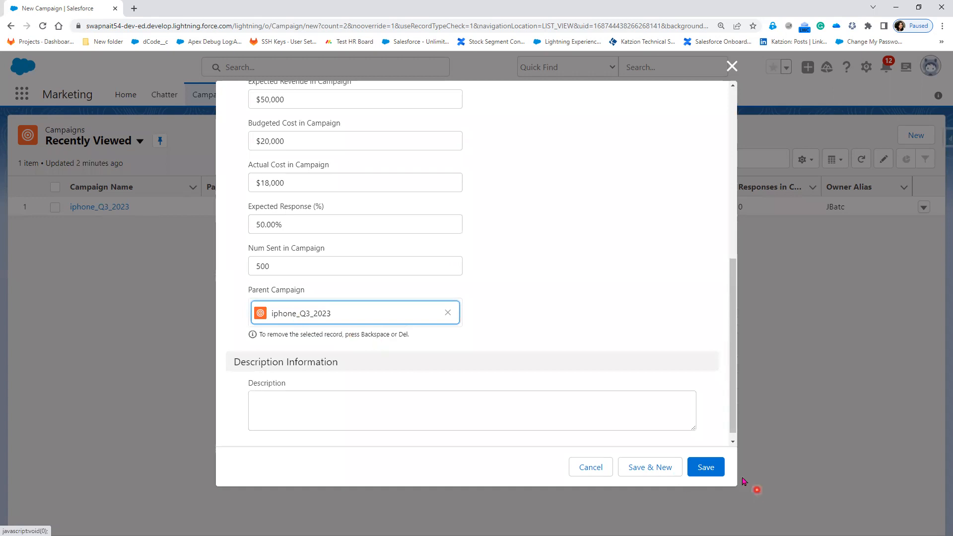
Enter "iphone14_pro Campaign" as the campaign's Description
left_click(359, 397)
type("i")
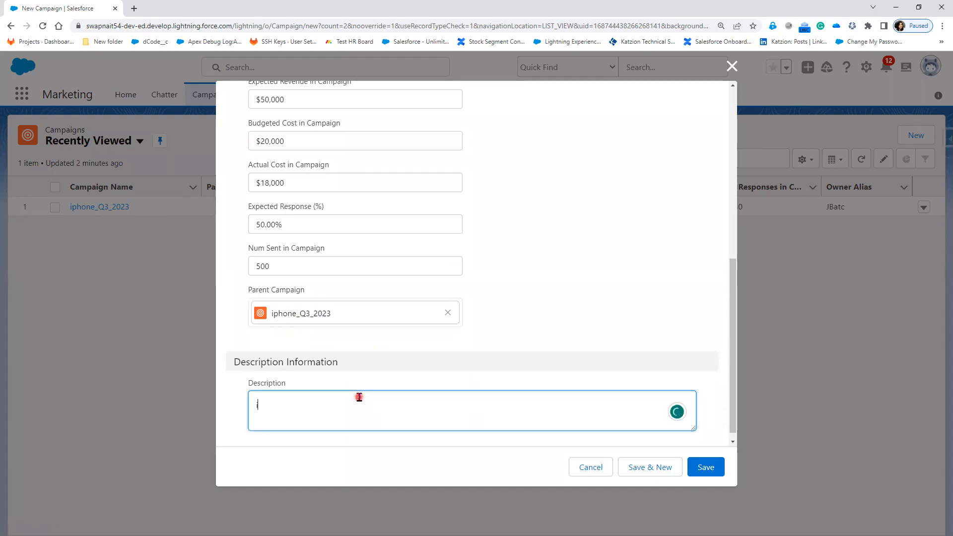
type("phone14")
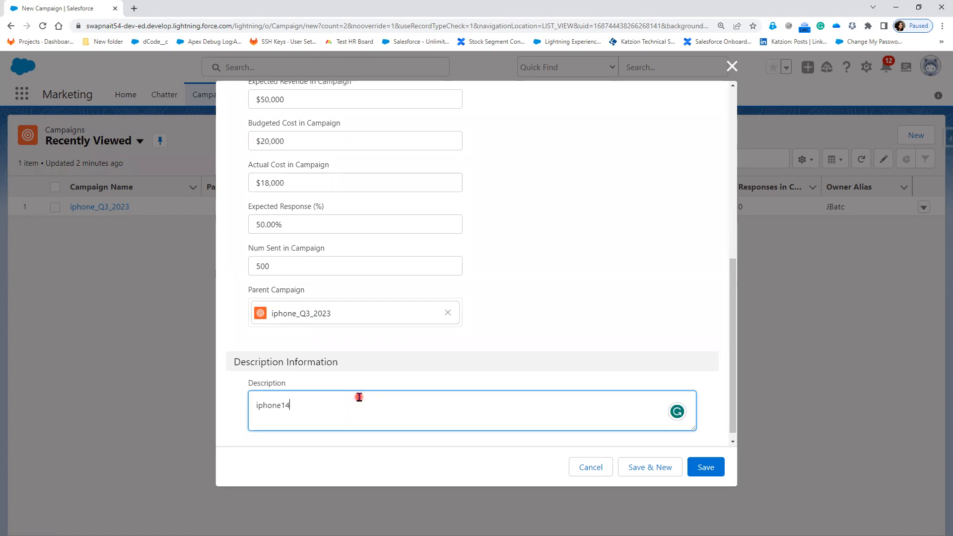
type("_pro Campaign")
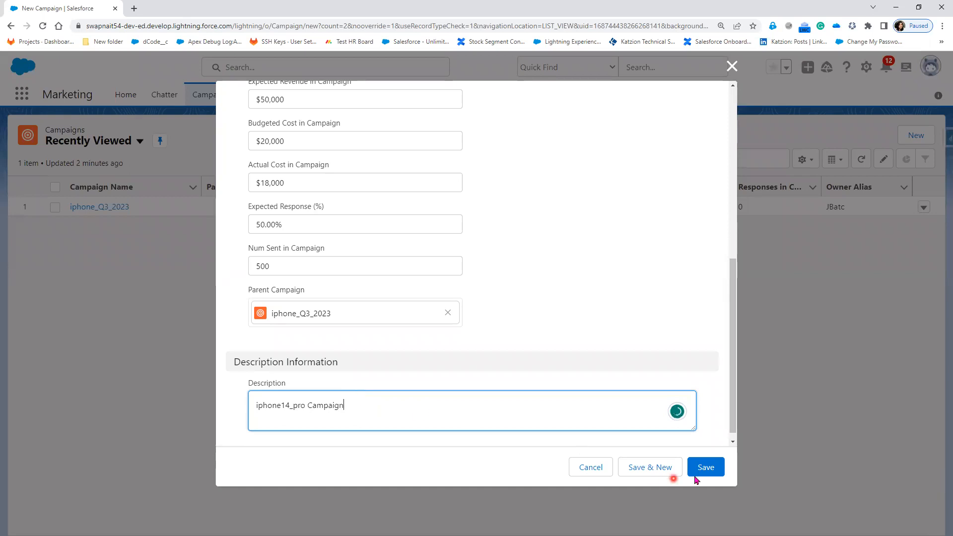
Save the iphone14_pro_Q4_2023 campaign, inspect its campaign hierarchy with iphone_Q3_2023, and return to the campaign record
left_click(710, 471)
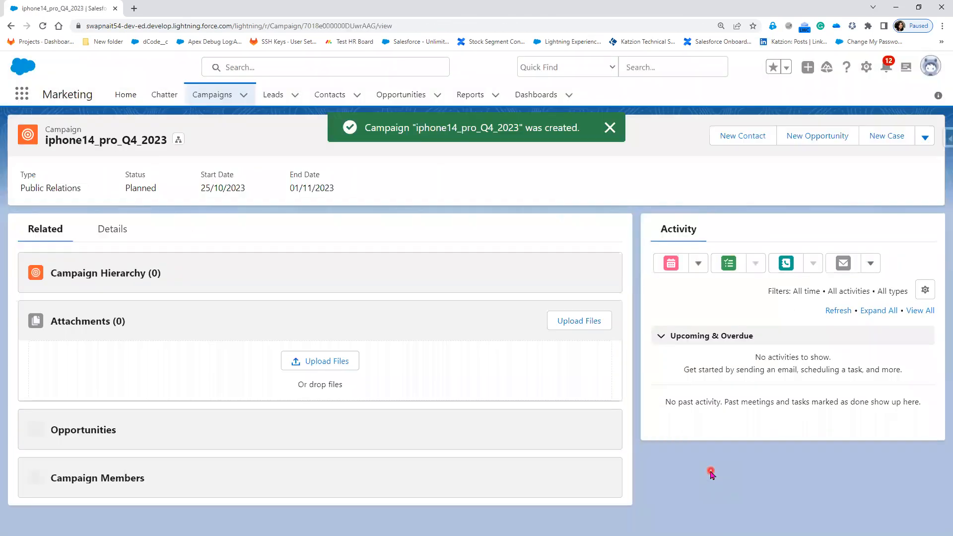
left_click(110, 237)
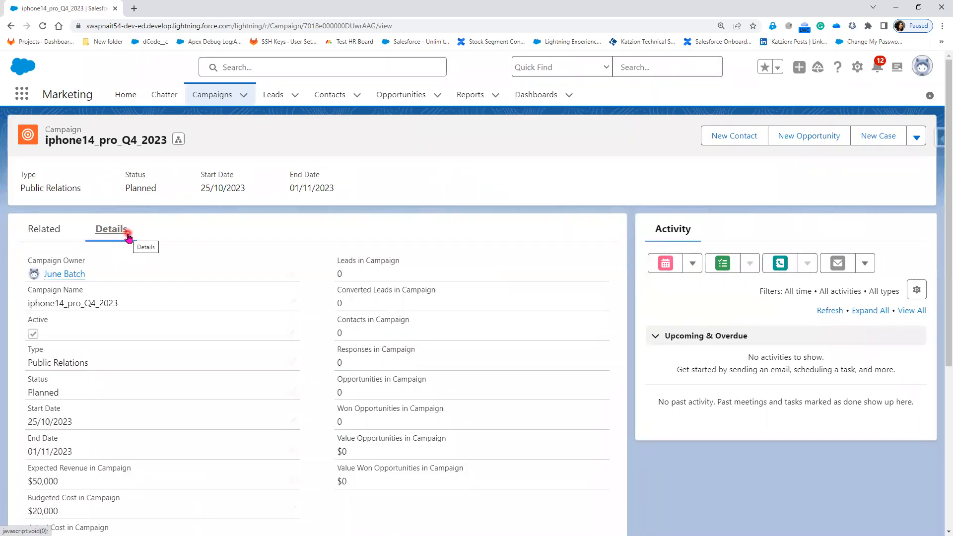
left_click(180, 142)
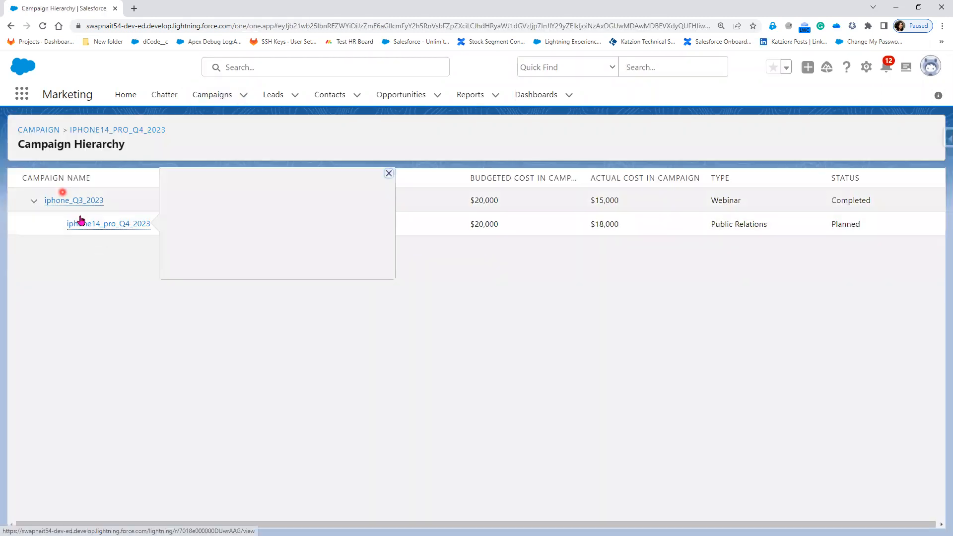
mouse_move(60, 201)
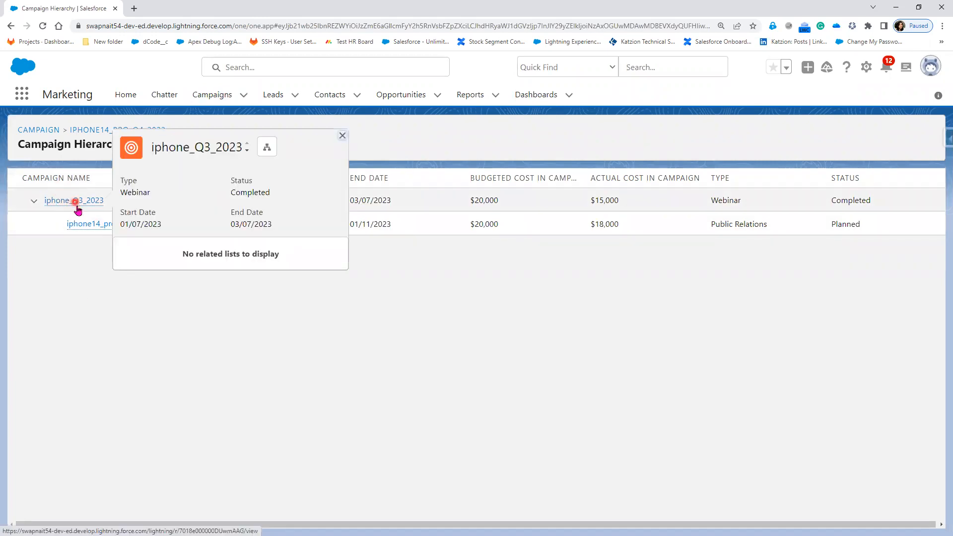
mouse_move(85, 225)
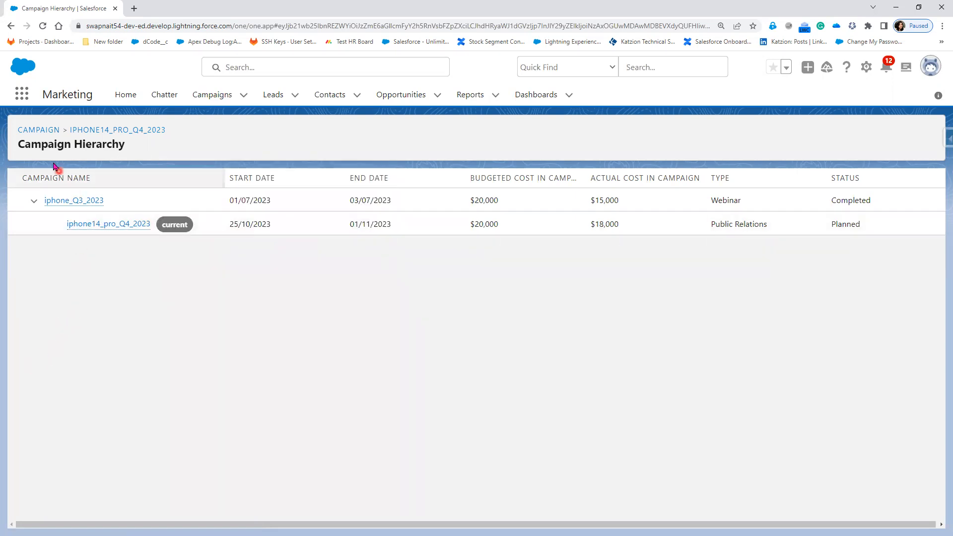
left_click(99, 224)
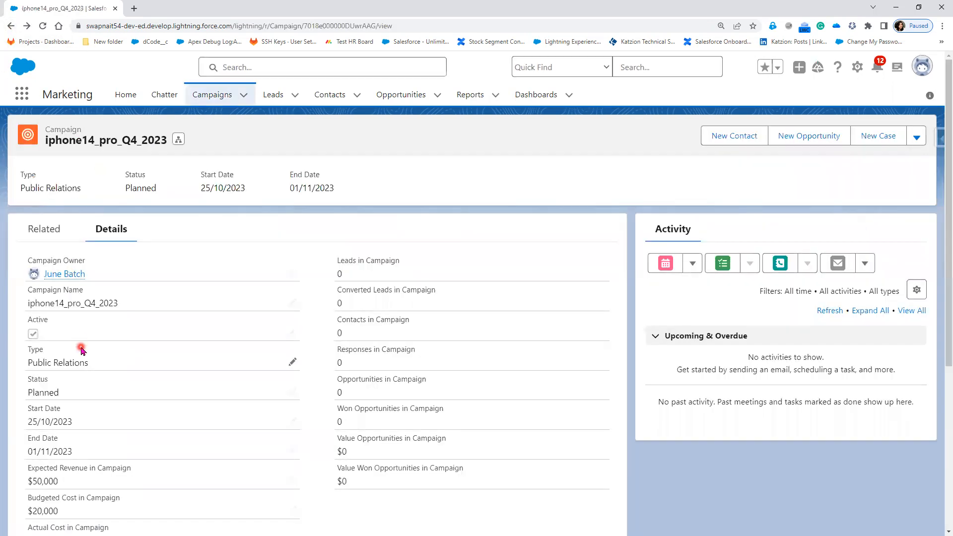
Switch to Paint and write "1 Child Campaign - 1 Parent Campaign" on a single line above the Apple box
key("alt+Tab")
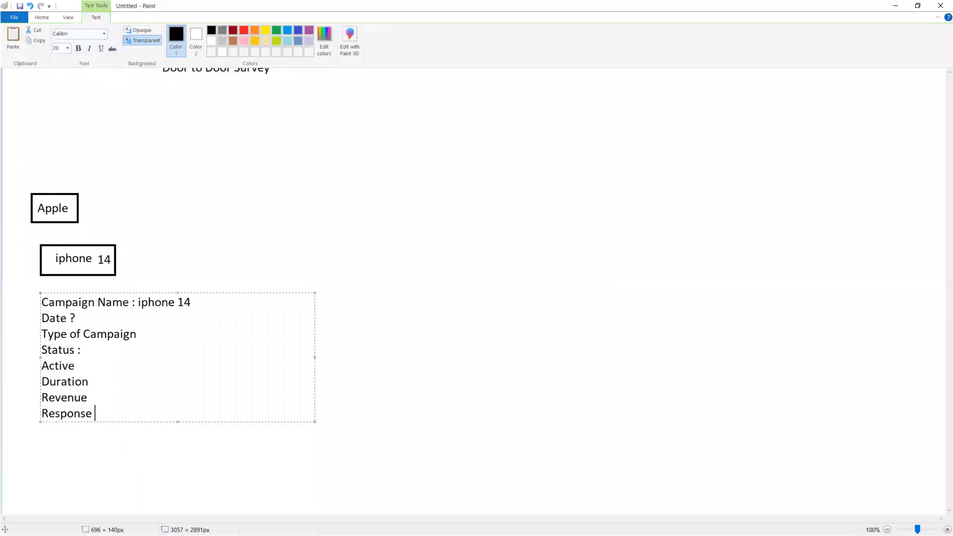
scroll(210, 227, "up", 5)
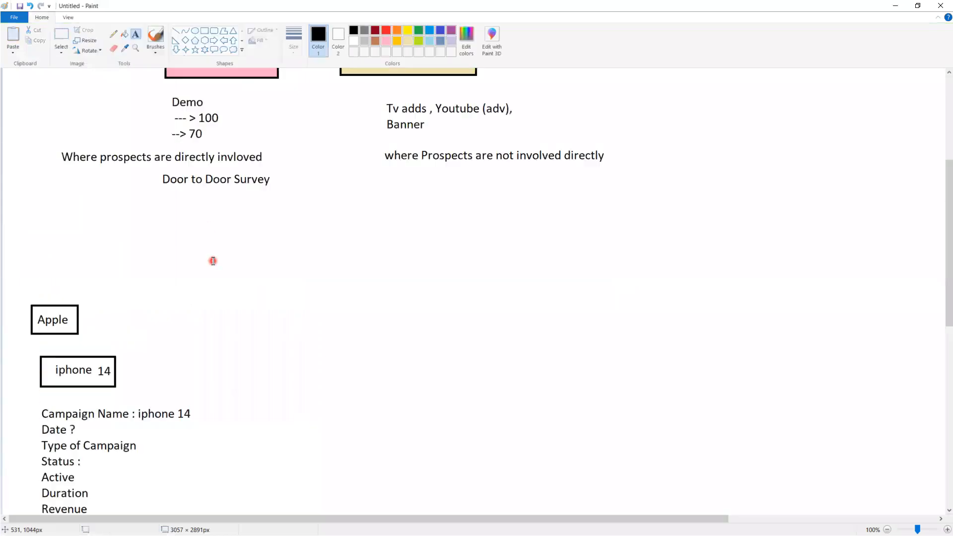
left_click(128, 255)
type("1 ")
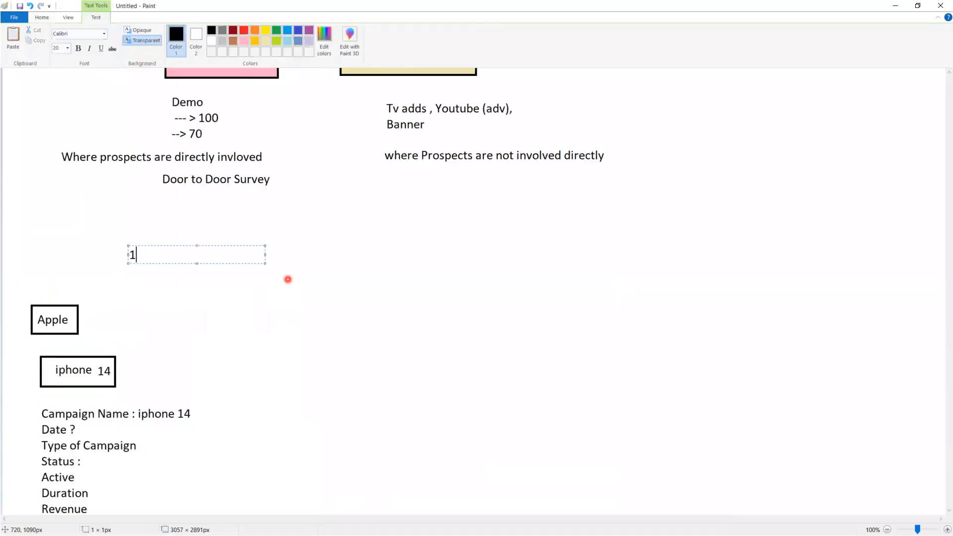
type("Child Campaign ")
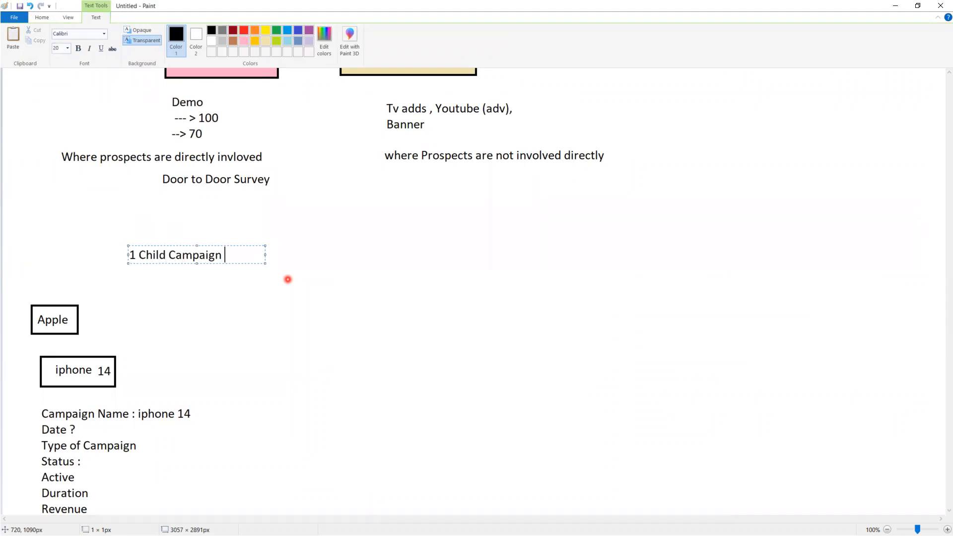
type("- 1 Parent ")
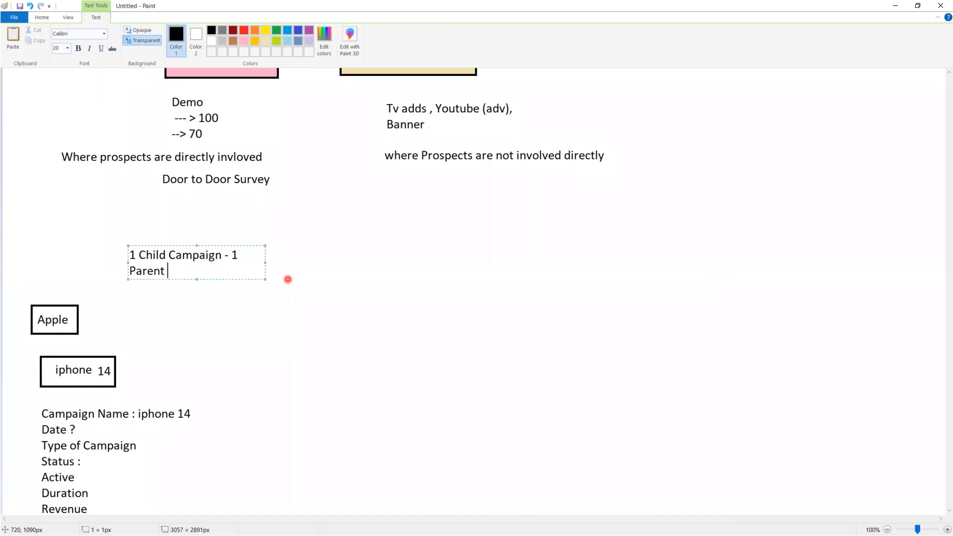
type("Campaign")
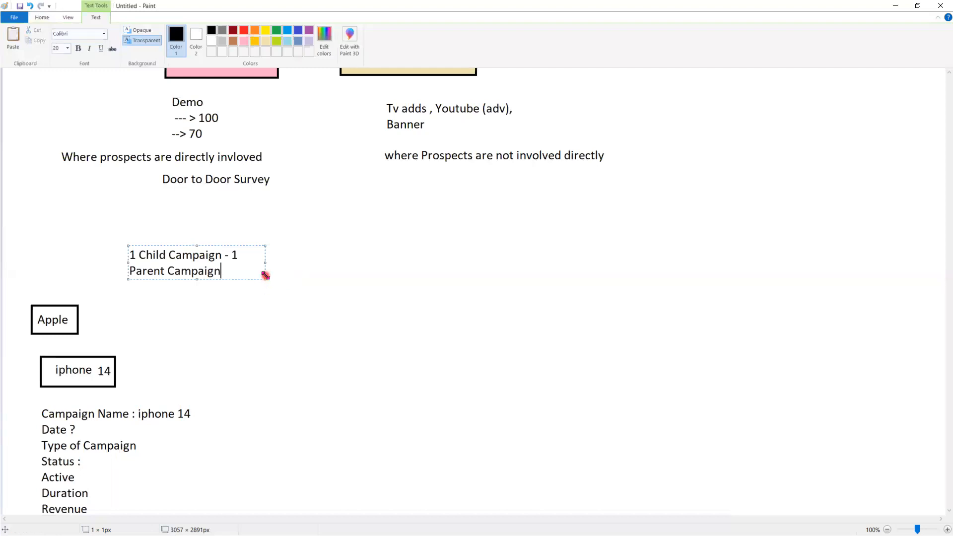
left_click_drag(266, 276, 456, 286)
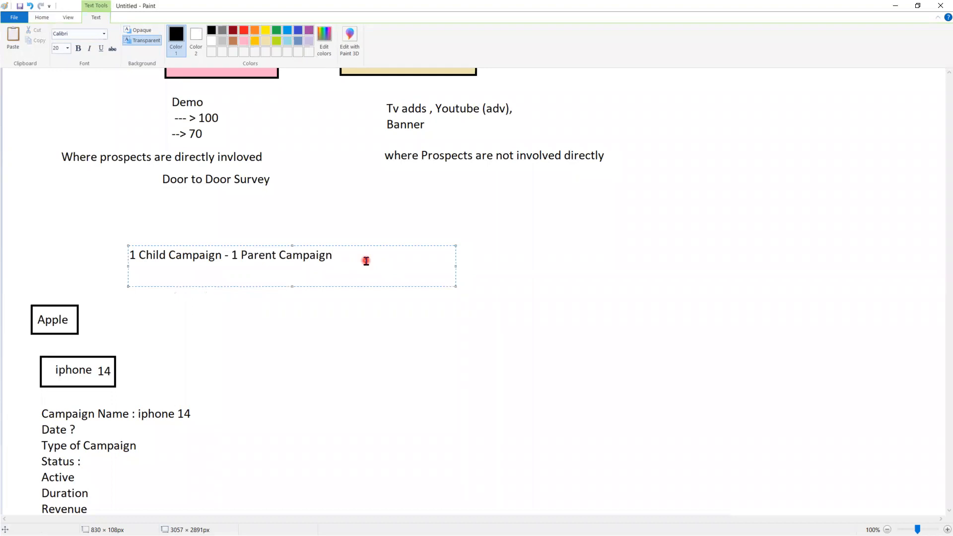
Add the line "1 Parent Campaign - Many Child Campaign (1:M)" below it and append "(1:1)" to the first line
key("Return")
type("1 Parent Cam")
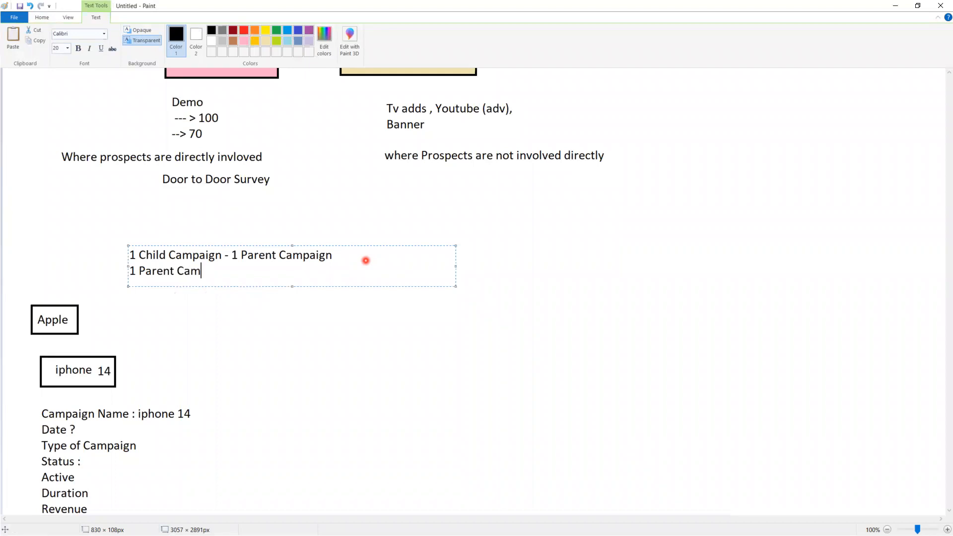
type("paign - Many Child ")
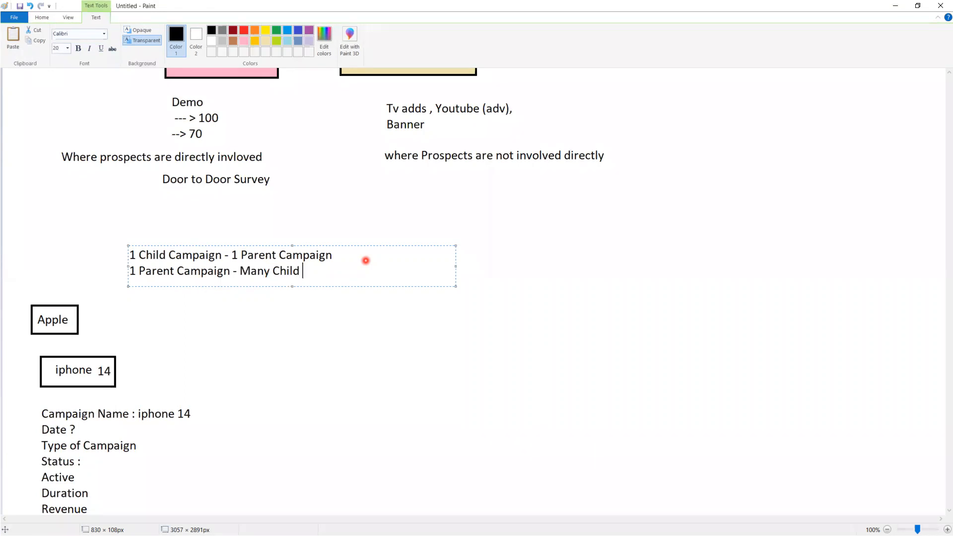
type("Campaign (1:M")
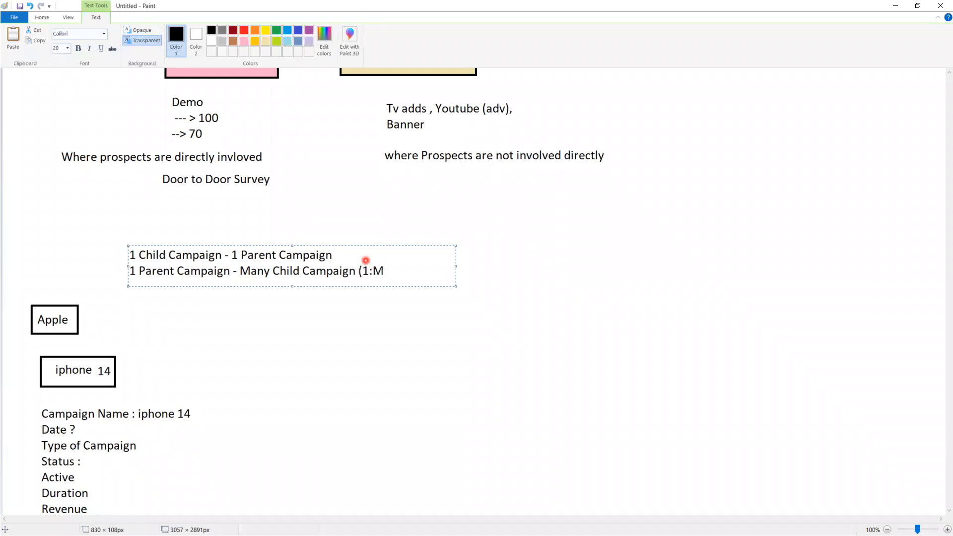
type(" (1:1)")
left_click(571, 334)
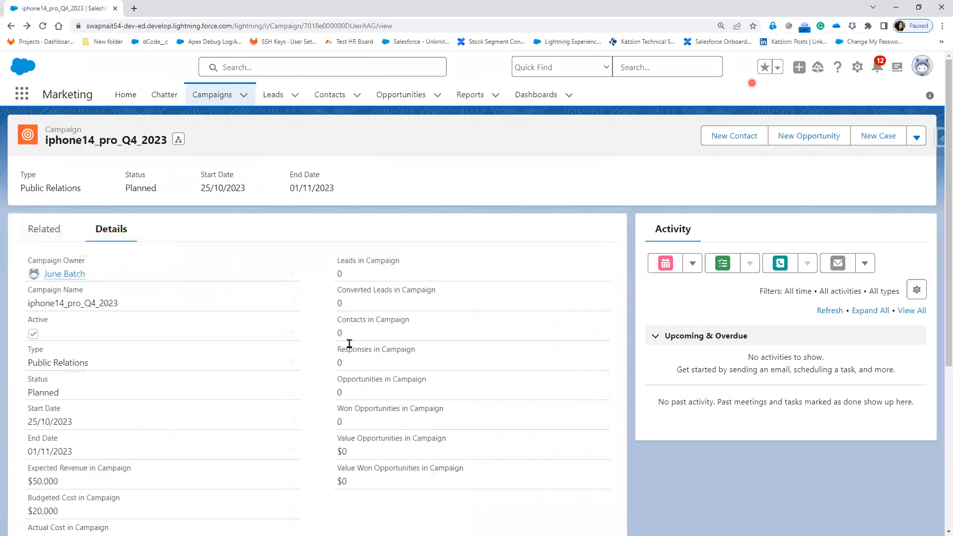
Switch back to Salesforce and review the field details of the iphone14_pro_Q4_2023 campaign
left_click(896, 6)
scroll(298, 463, "down", 2)
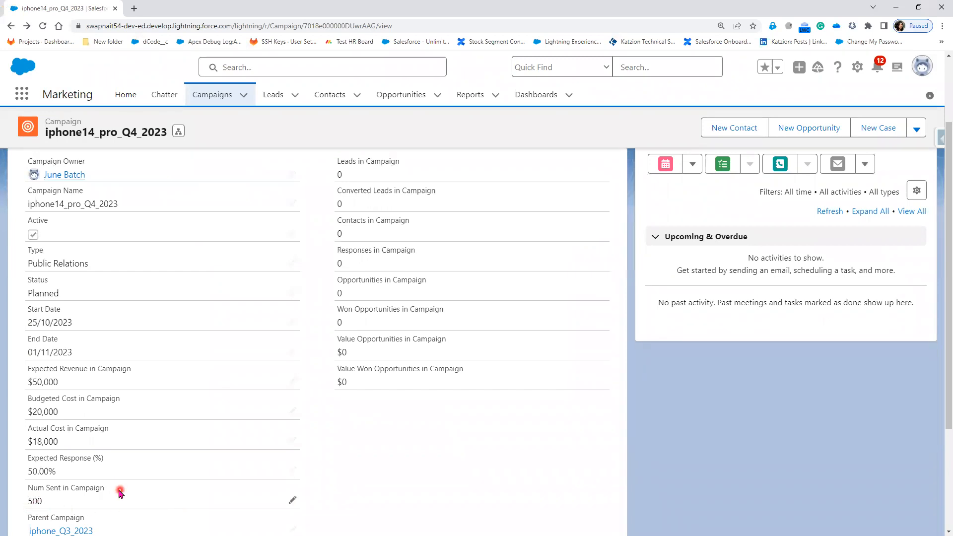
scroll(227, 489, "up", 2)
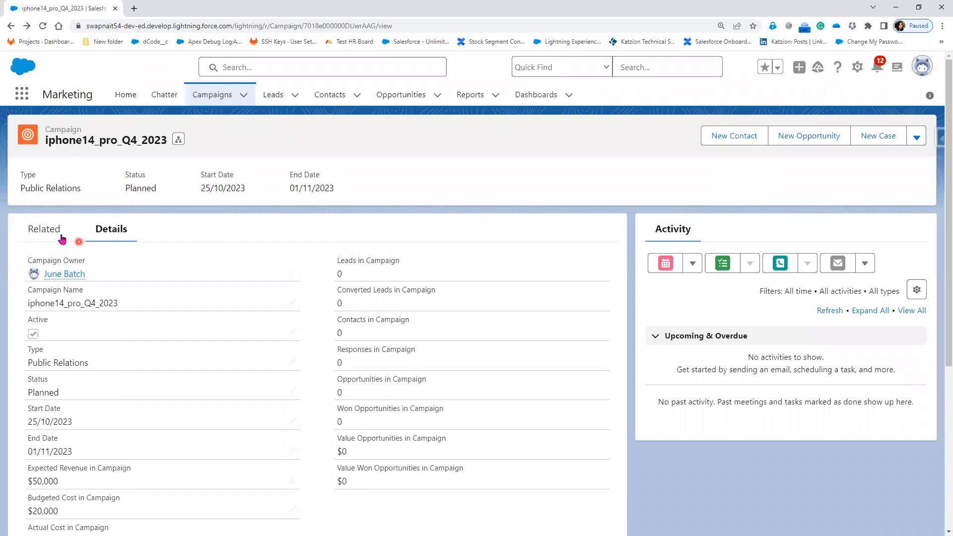
Start adding contacts to the campaign from its related Campaign Members and select every listed contact
left_click(45, 230)
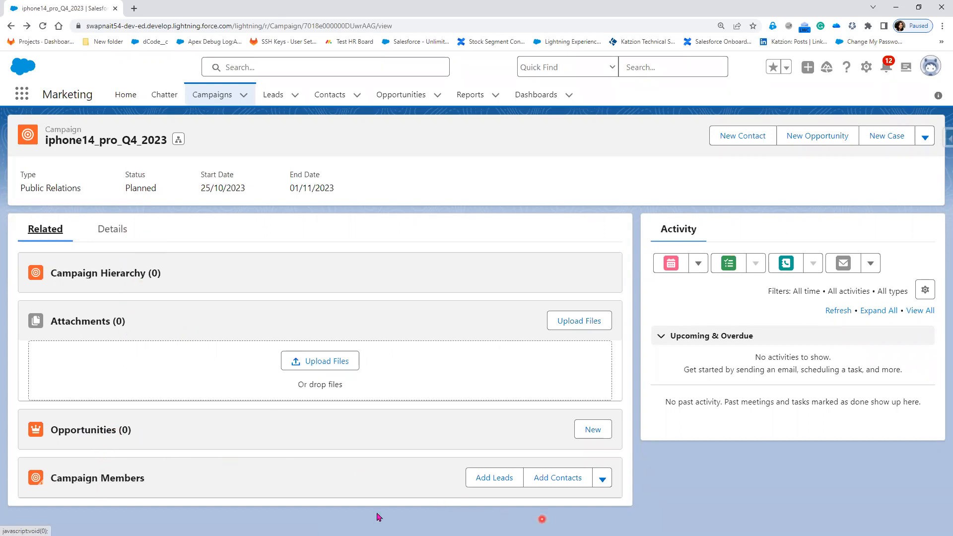
left_click(553, 479)
left_click(560, 479)
left_click(558, 482)
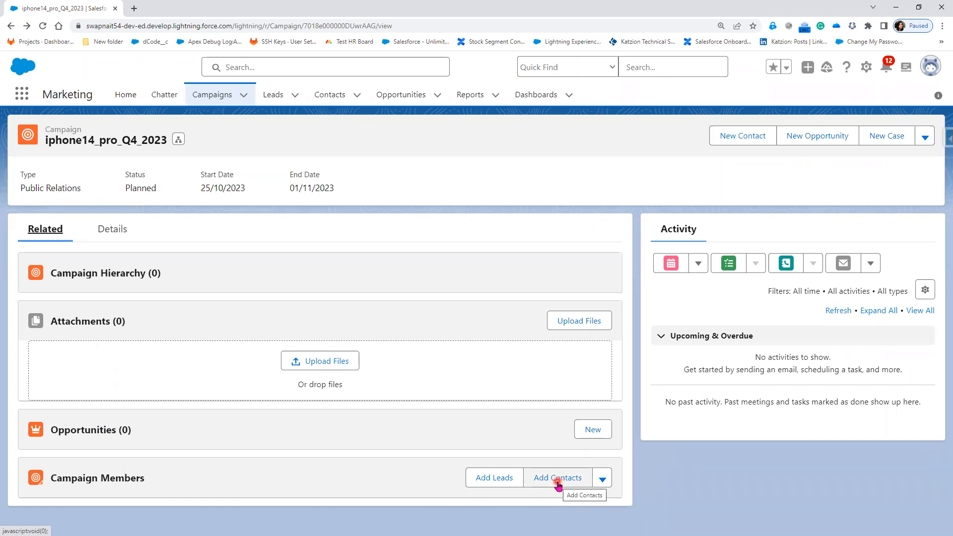
left_click(557, 481)
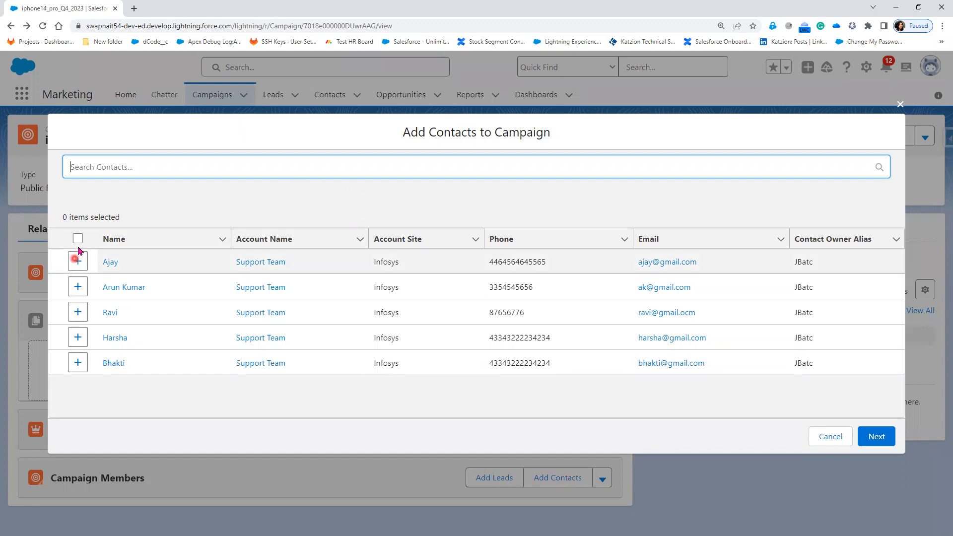
left_click(78, 239)
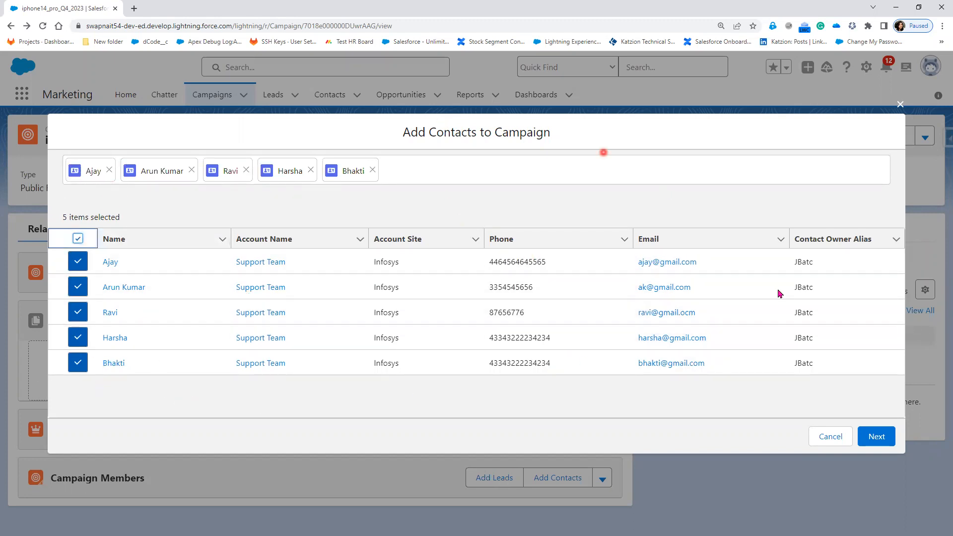
Submit the selected contacts to iphone14_pro_Q4_2023 with Member Status Sent and Keep member status, and view the Campaign Members chart
left_click(889, 443)
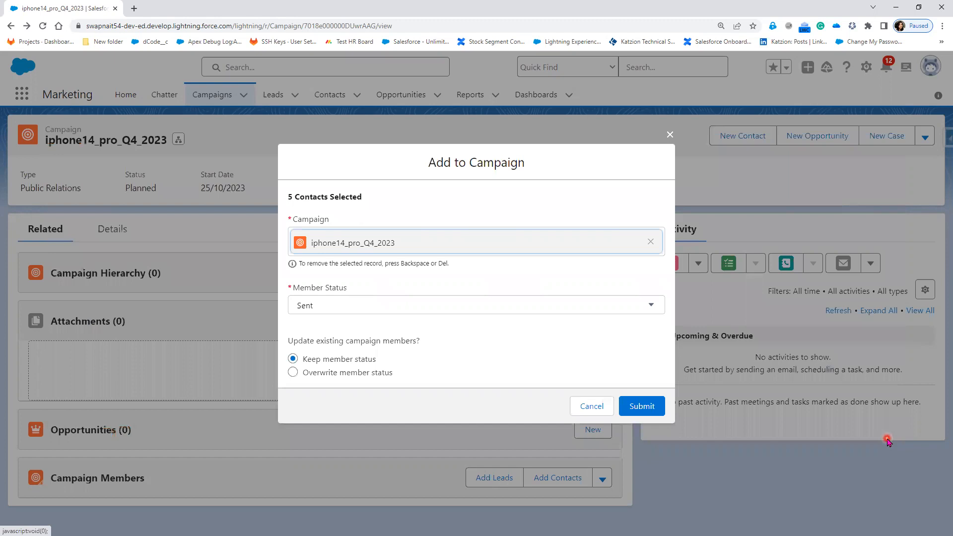
left_click_drag(297, 197, 397, 210)
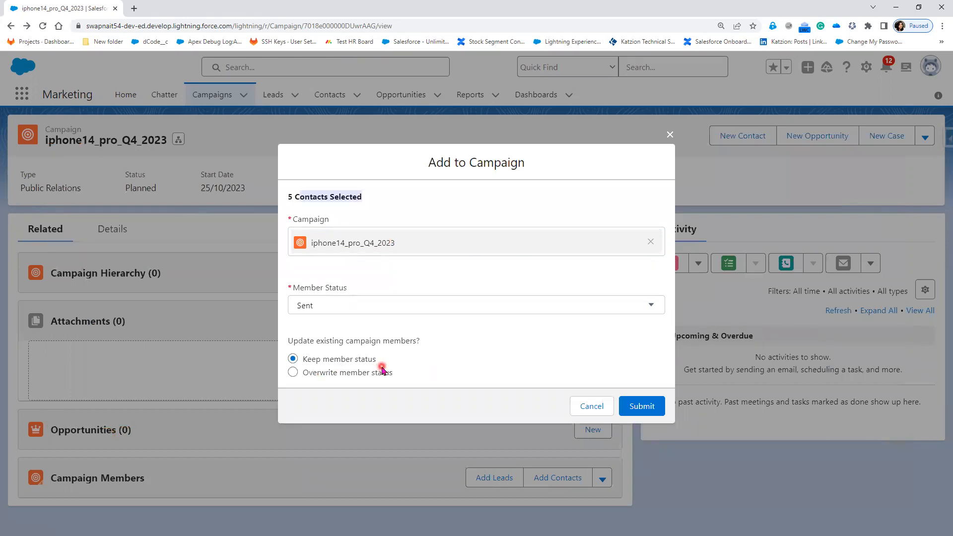
left_click(661, 408)
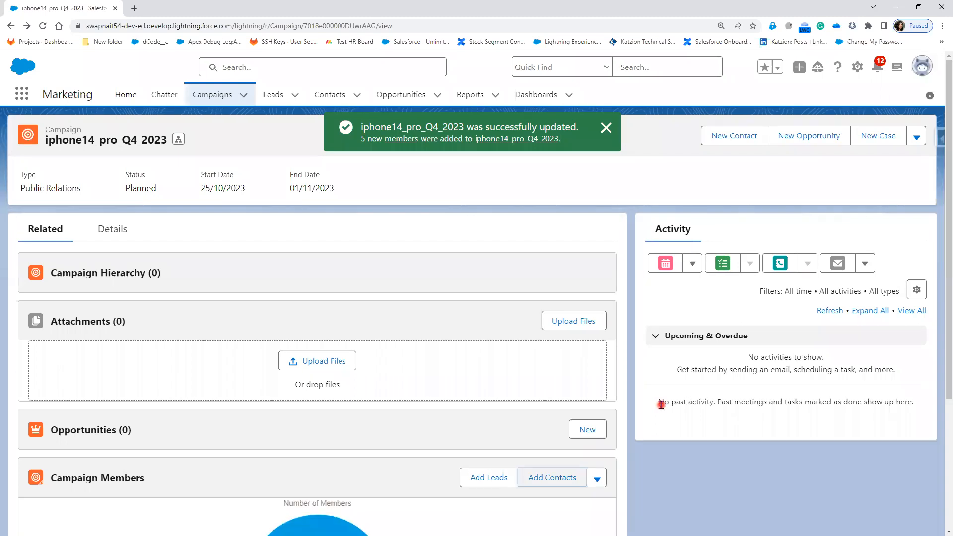
scroll(587, 419, "down", 4)
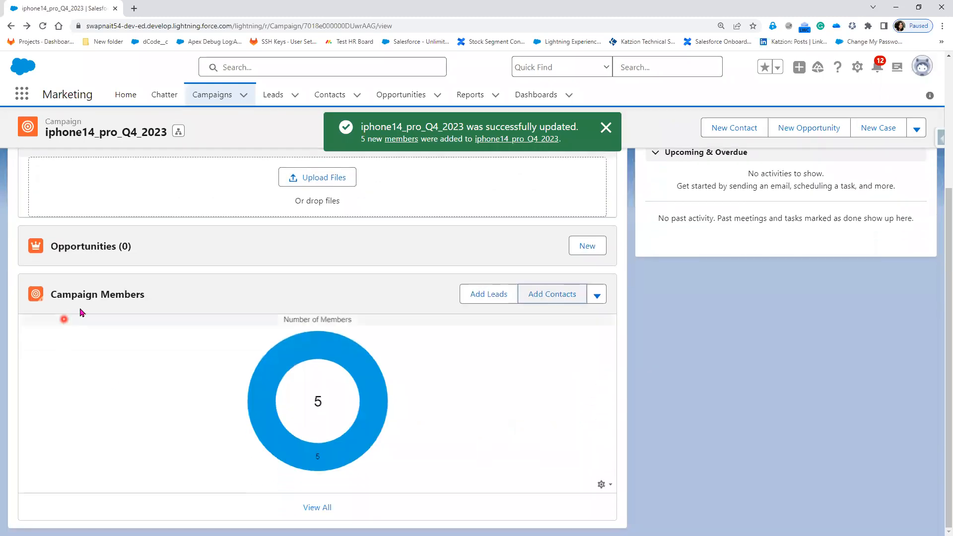
mouse_move(354, 430)
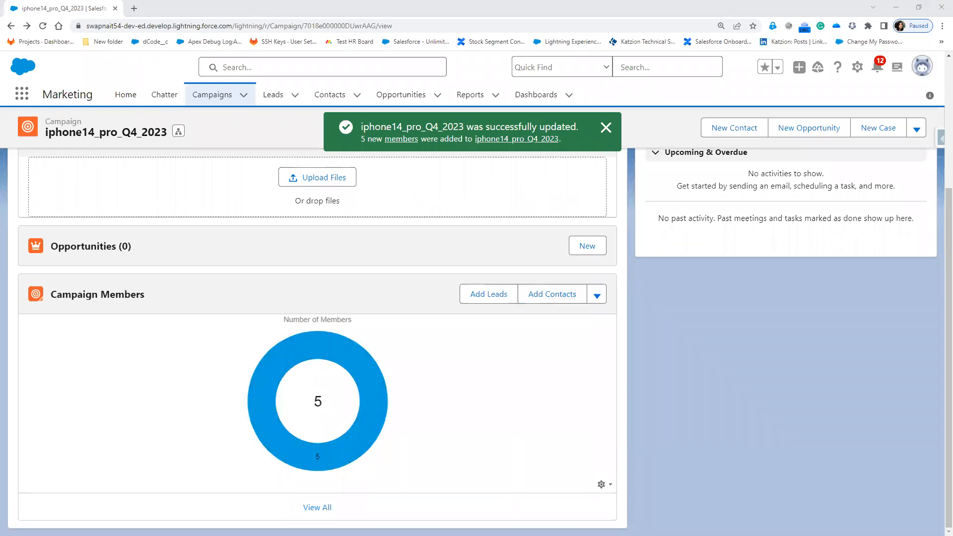
Switch to Paint and write a "Demo" note with "---> Email id" under it, in the empty area below the campaign relationship notes
key("alt+Tab")
left_click(508, 320)
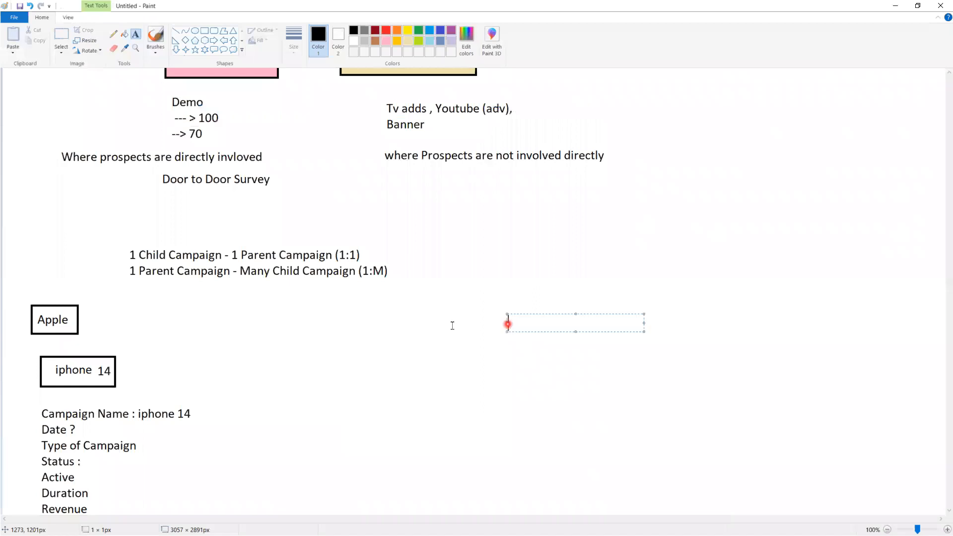
left_click(443, 323)
left_click(442, 313)
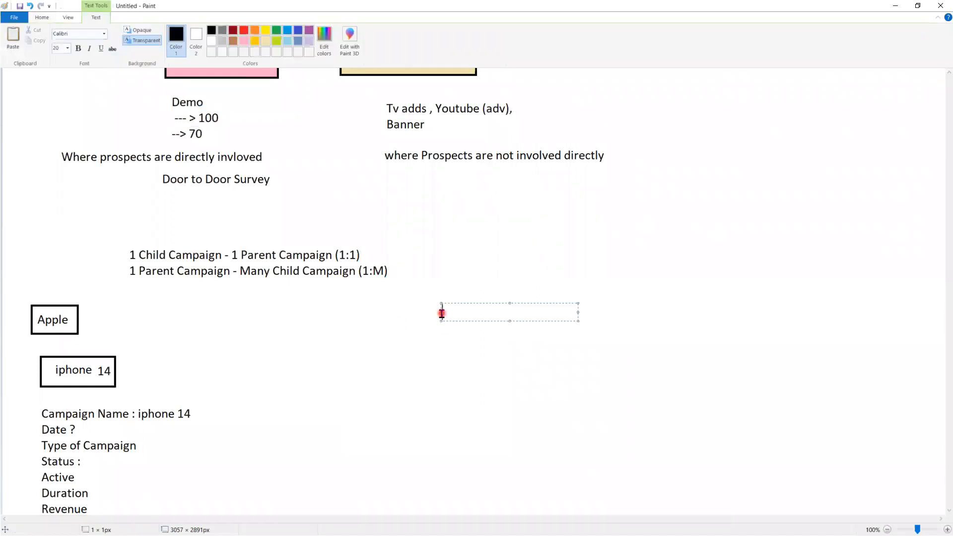
type("Demo")
key("Return")
Add "Meetup" with an arrow "--->" beneath it to the Demo note and finish the text
key("Return")
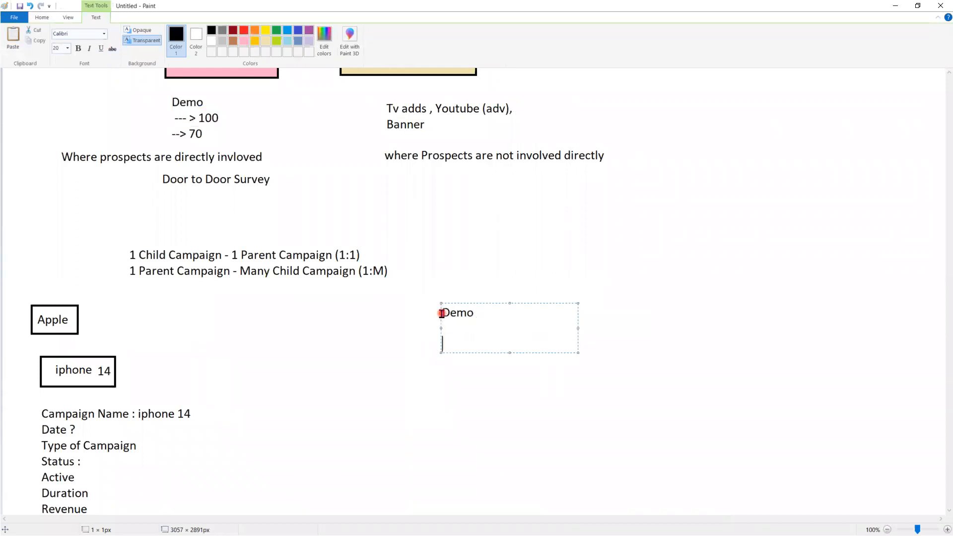
type("---> Email id")
key("Return")
key("Return")
key("Return")
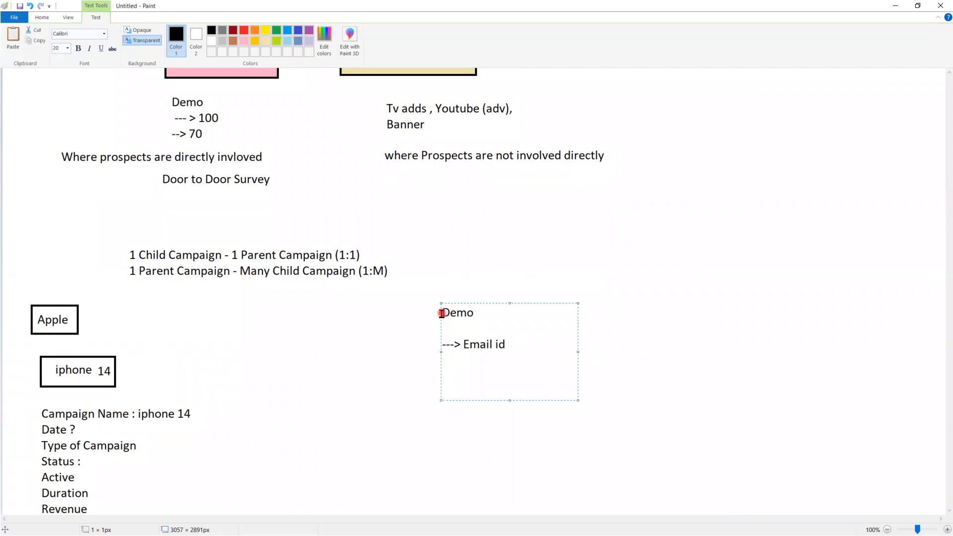
type("Meetup")
key("Return")
key("Return")
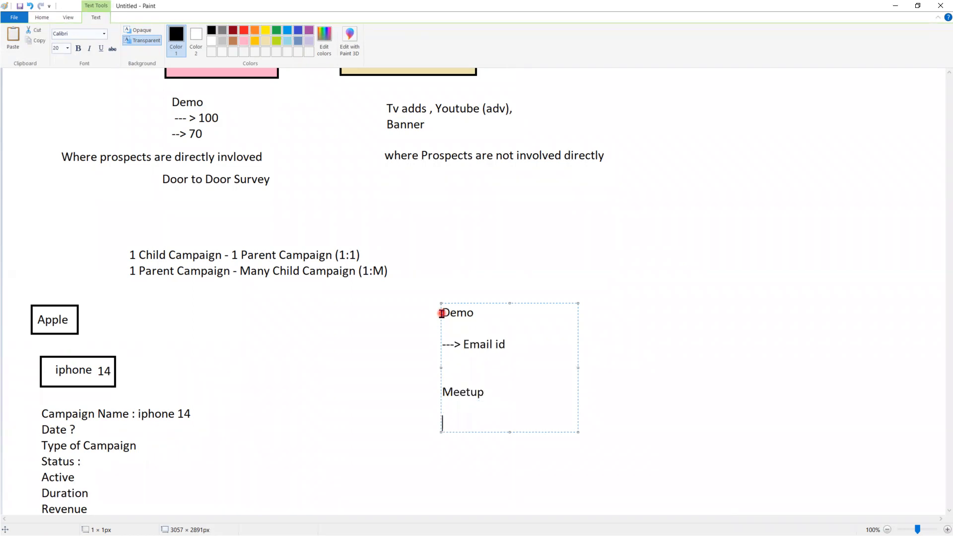
type("--->")
left_click(713, 347)
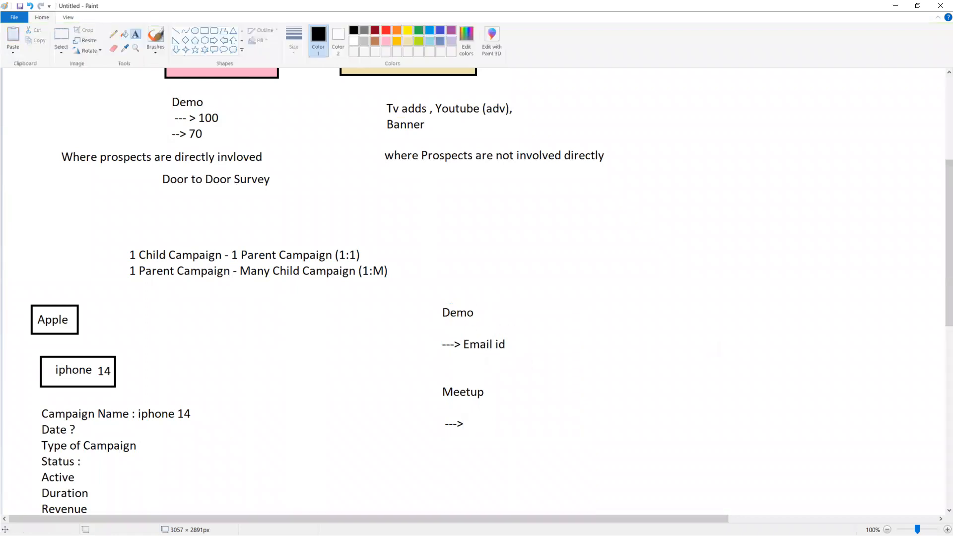
Outline "---> Email id" in pink with a curve to the Meetup arrow, and handwrite "Interview" and "Job" in the empty area beside the notes
mouse_move(475, 422)
left_mouse_down()
mouse_move(491, 350)
mouse_move(427, 353)
mouse_move(530, 348)
mouse_move(482, 356)
left_mouse_up()
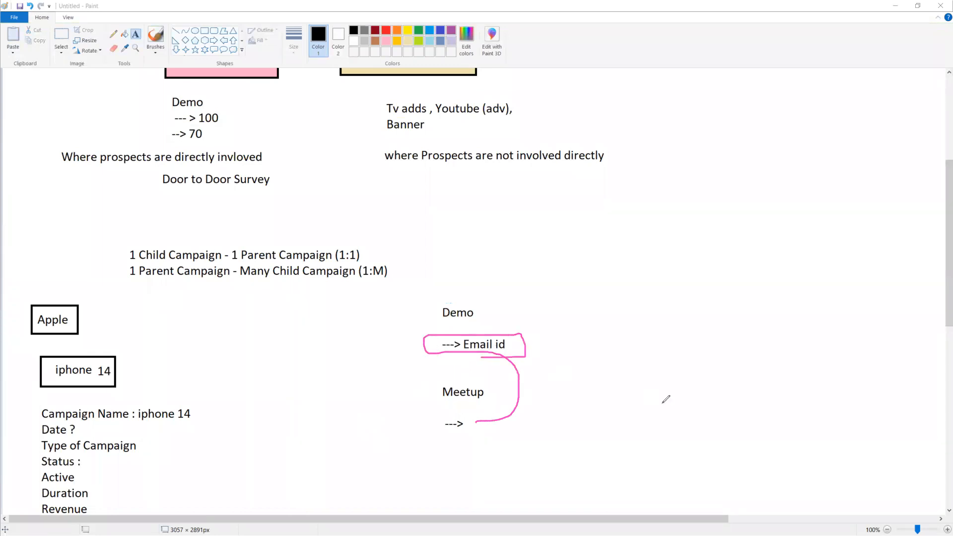
left_click_drag(669, 322, 669, 339)
mouse_move(660, 326)
left_mouse_down()
mouse_move(669, 321)
mouse_move(675, 337)
mouse_move(684, 326)
mouse_move(690, 338)
left_mouse_up()
left_click_drag(692, 304, 717, 331)
mouse_move(723, 314)
left_mouse_down()
mouse_move(756, 303)
mouse_move(770, 328)
mouse_move(807, 313)
mouse_move(813, 287)
left_mouse_up()
left_click(759, 288)
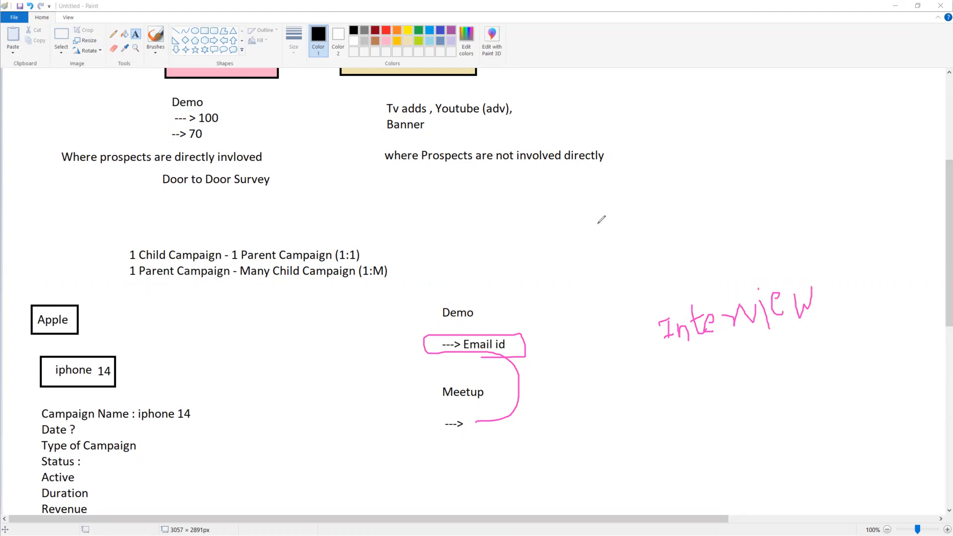
mouse_move(621, 205)
left_mouse_down()
mouse_move(623, 232)
mouse_move(659, 211)
mouse_move(657, 228)
mouse_move(665, 222)
mouse_move(675, 246)
left_mouse_up()
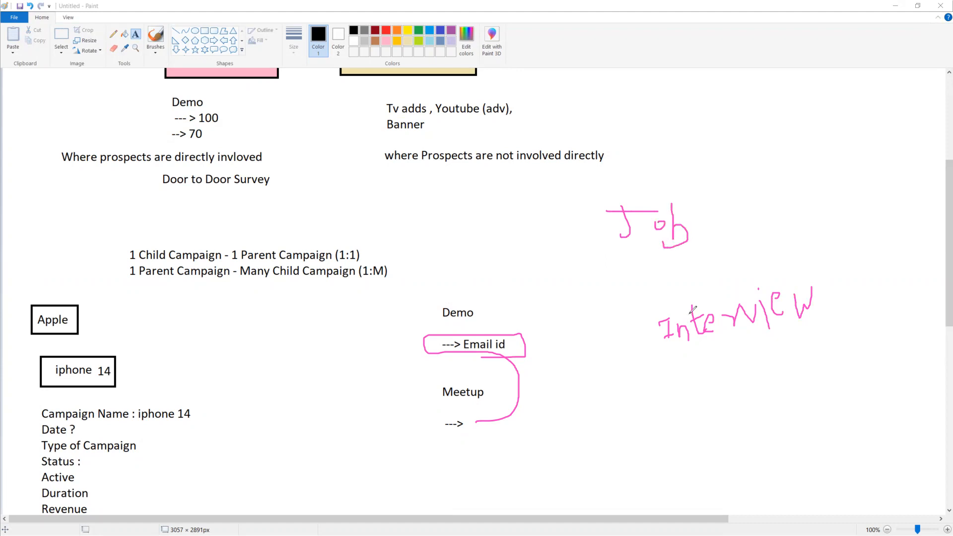
Draw a pink box around the handwritten "Interview" and connect it with arrows to the Email id note and the Meetup arrow
left_click_drag(630, 308, 826, 261)
mouse_move(834, 298)
left_mouse_down()
mouse_move(661, 360)
mouse_move(633, 296)
left_mouse_up()
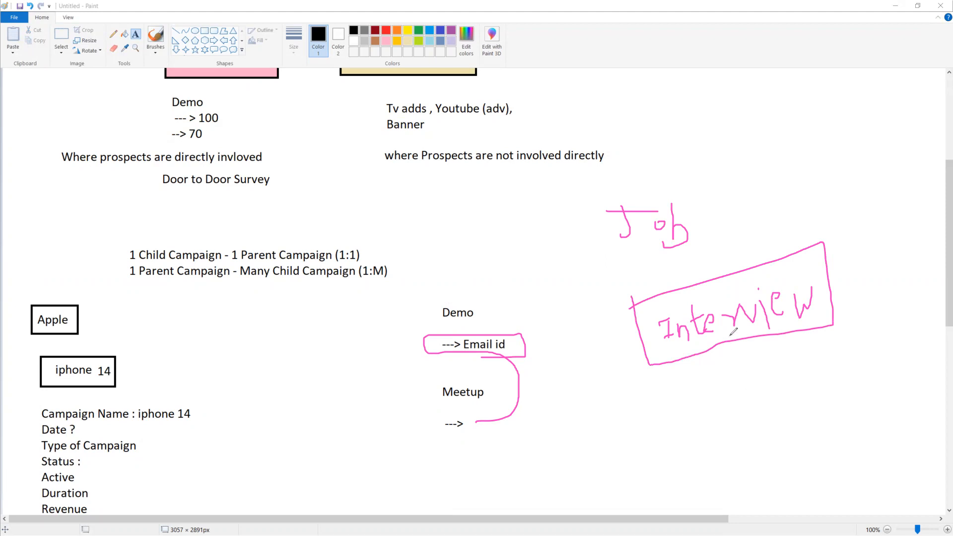
mouse_move(731, 337)
left_mouse_down()
mouse_move(733, 370)
mouse_move(649, 408)
mouse_move(524, 344)
left_mouse_up()
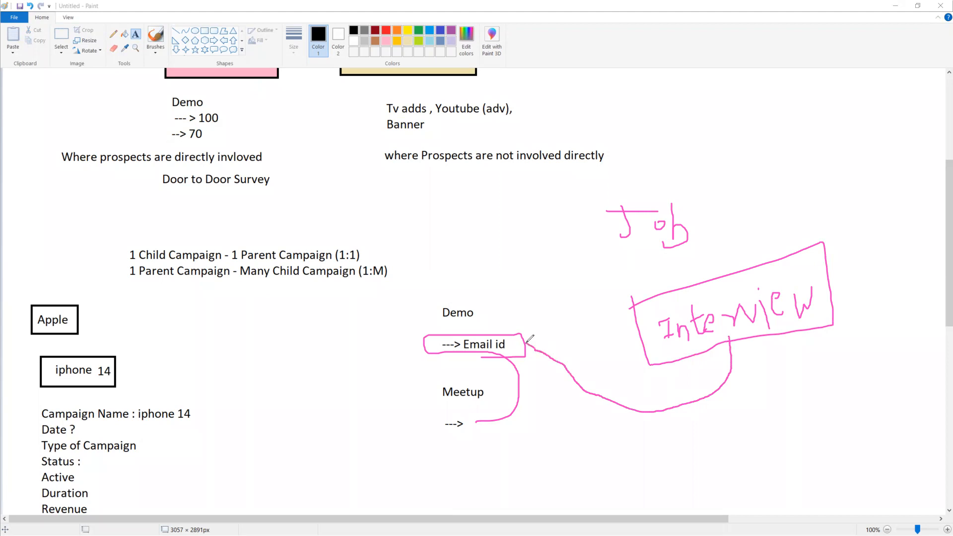
mouse_move(731, 337)
left_mouse_down()
mouse_move(753, 395)
mouse_move(678, 453)
left_mouse_up()
left_click_drag(594, 451, 436, 432)
left_click(550, 334)
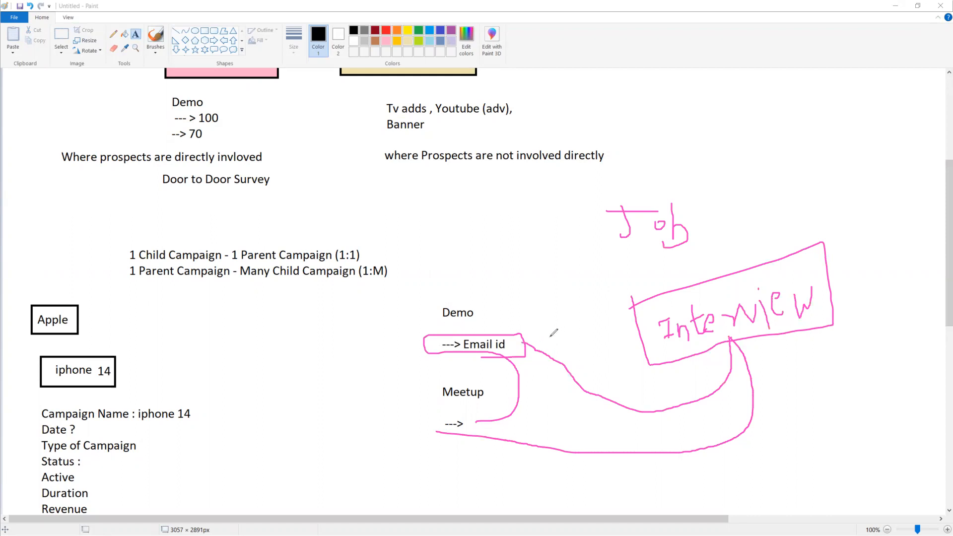
left_click_drag(550, 334, 526, 344)
left_click_drag(525, 345, 535, 361)
mouse_move(509, 421)
left_mouse_down()
mouse_move(487, 426)
mouse_move(506, 447)
left_mouse_up()
Switch back to the iphone14_pro_Q4_2023 campaign in Salesforce and clear the pink pen annotations
left_click(895, 5)
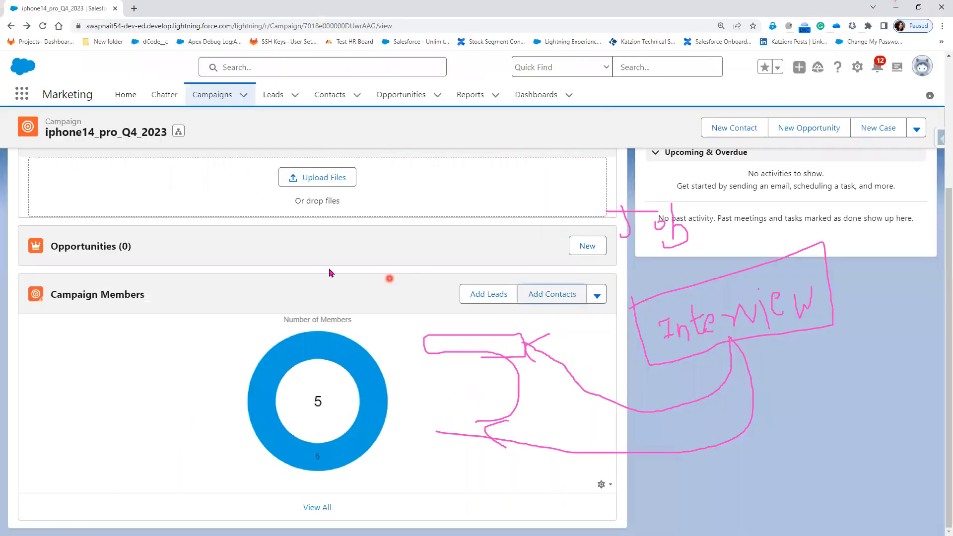
key("Escape")
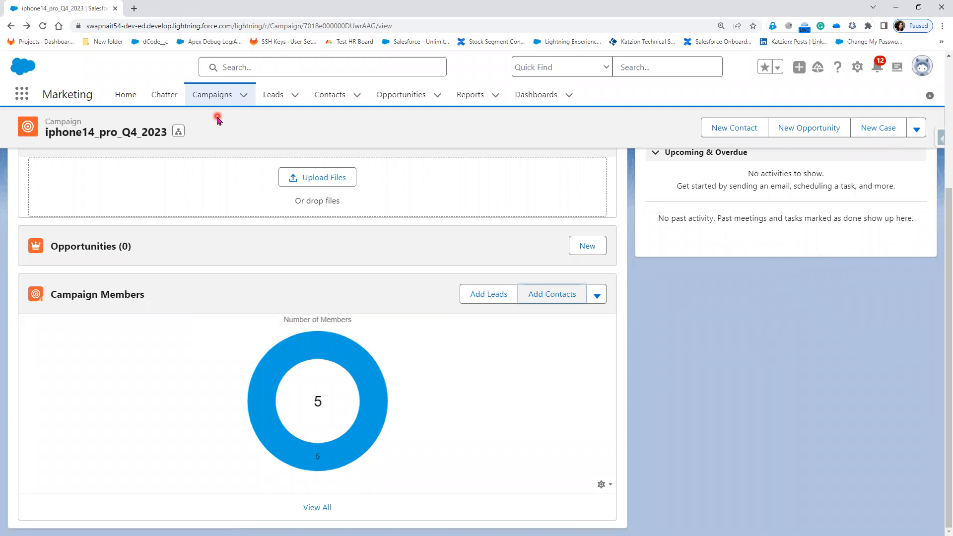
Start Import Leads and Contacts from the Campaign Members section, choosing the standard objects Accounts and Contacts with Add new records
mouse_move(352, 428)
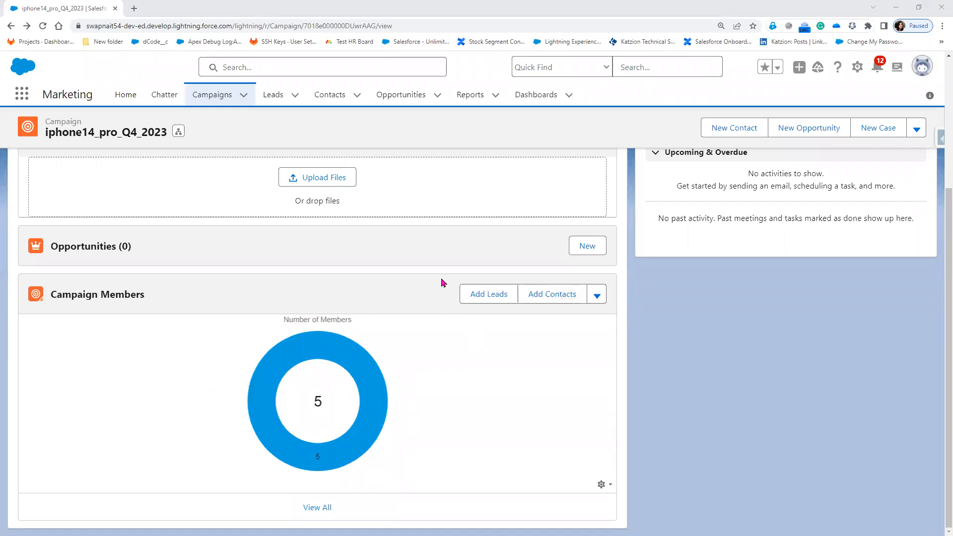
left_click(597, 296)
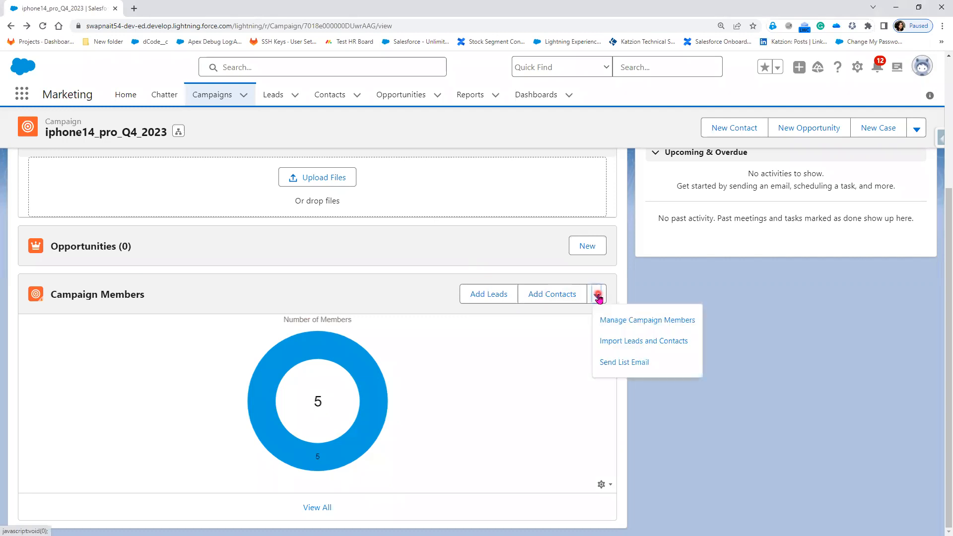
left_click(650, 348)
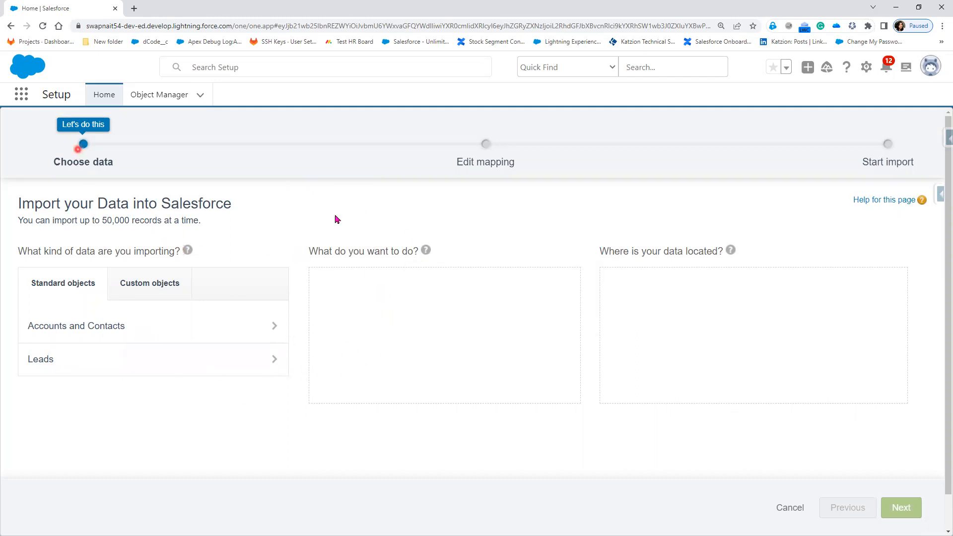
left_click(148, 288)
left_click(68, 292)
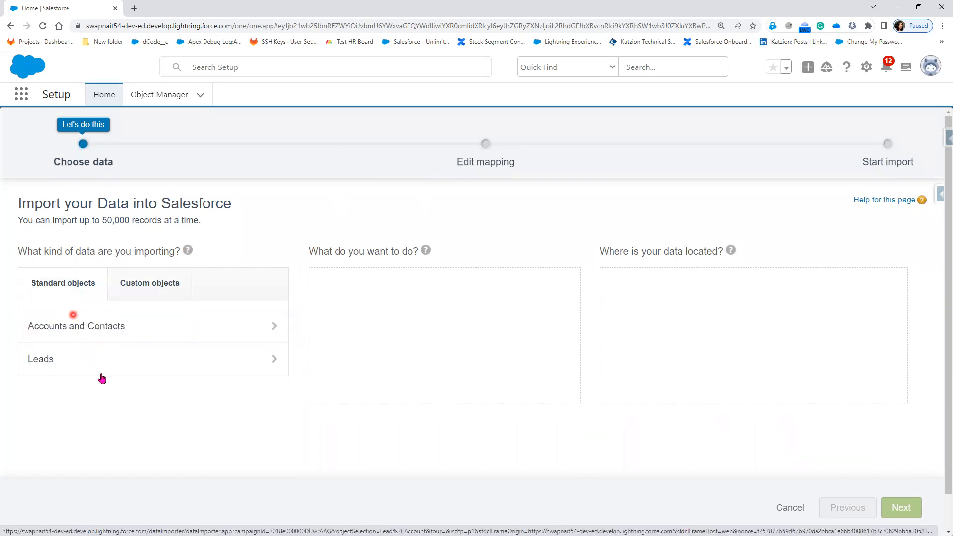
left_click(165, 333)
left_click(438, 293)
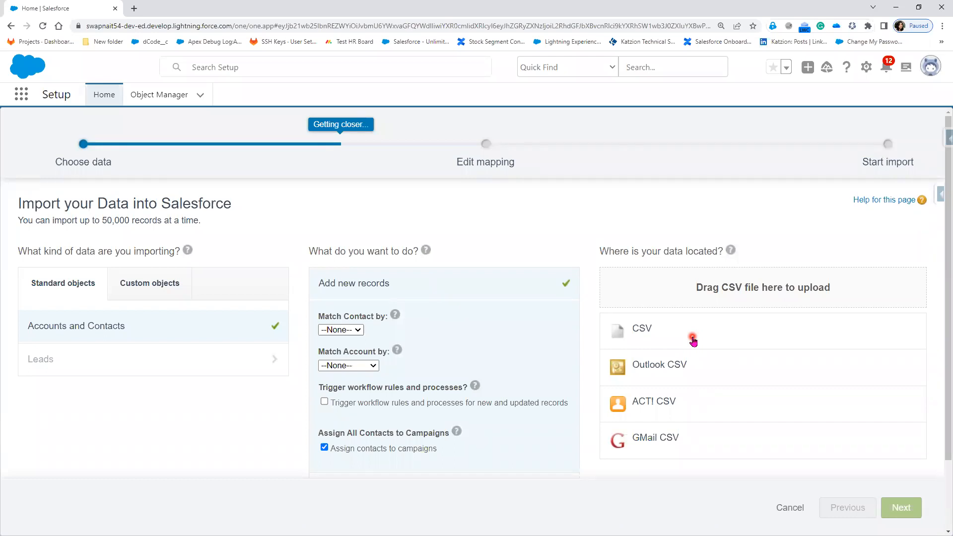
Choose CSV as the data source, open and dismiss its file selection, and quit the Data Import Wizard
left_click(638, 329)
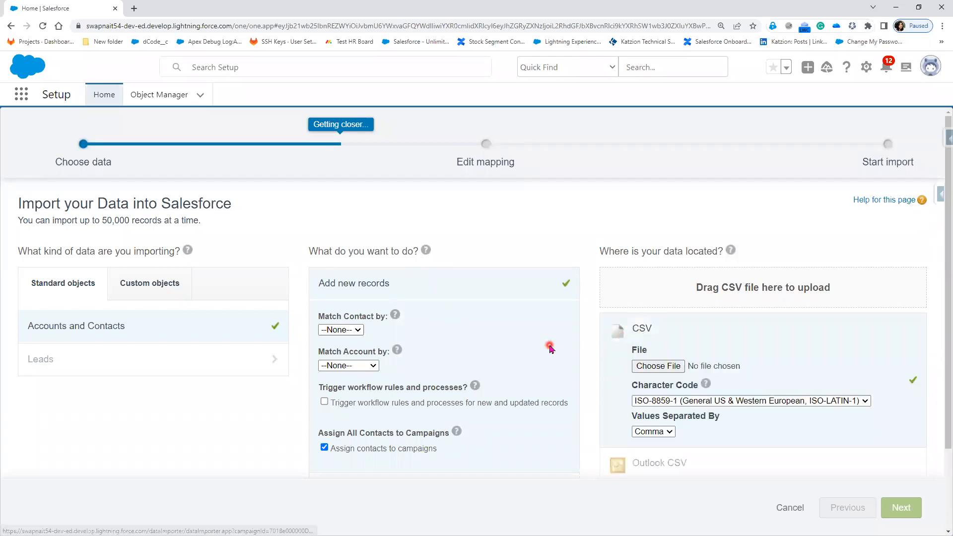
left_click(646, 367)
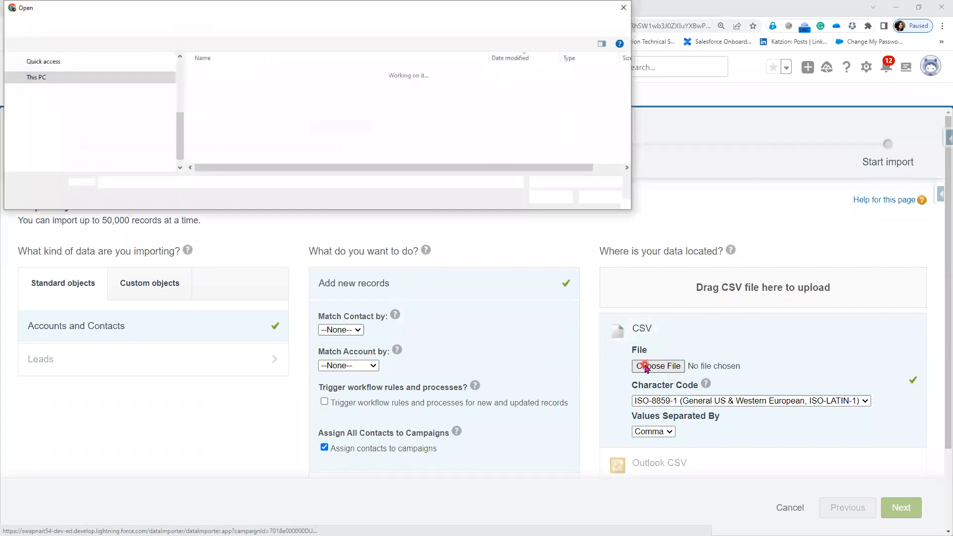
left_click(624, 8)
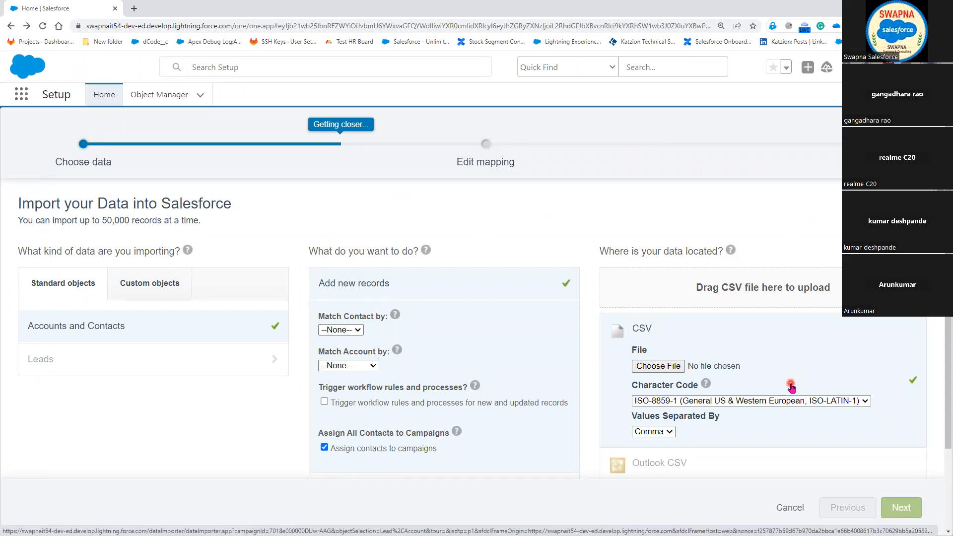
left_click(788, 508)
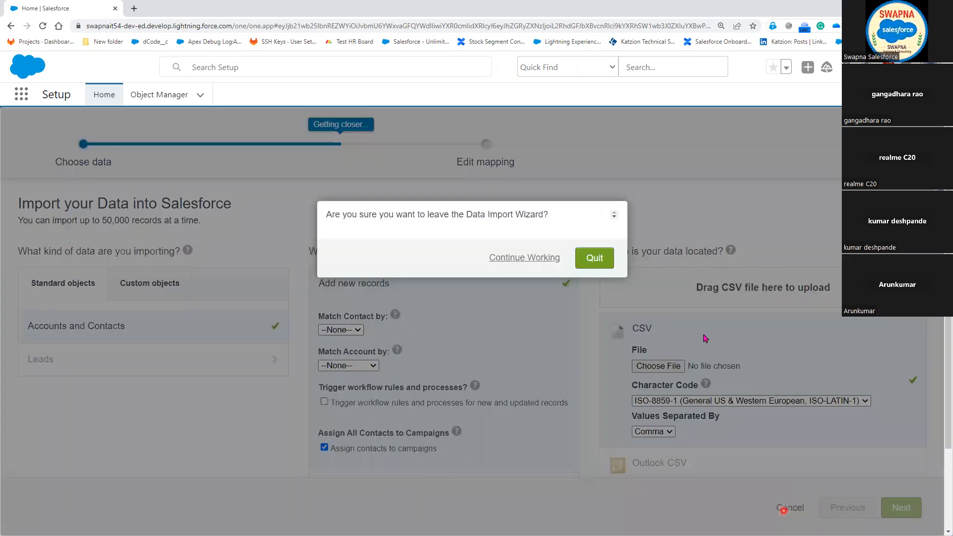
left_click(595, 259)
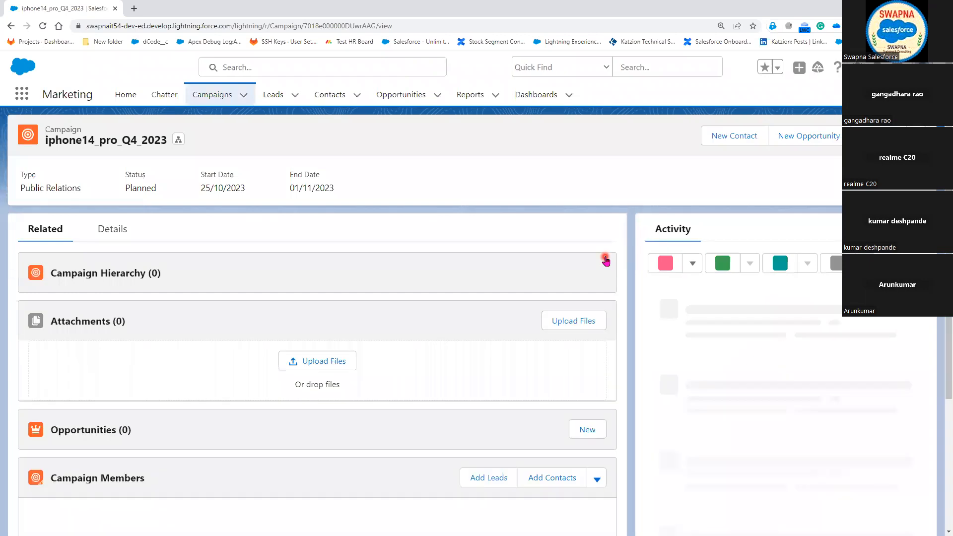
Review the related sections of the iphone14_pro_Q4_2023 campaign and open the full list of its Campaign Members
scroll(268, 451, "down", 3)
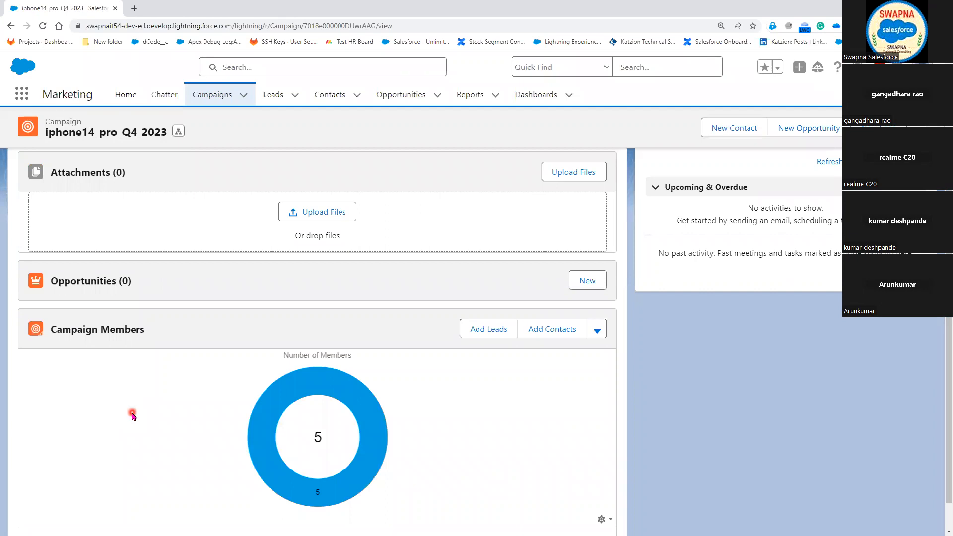
scroll(133, 413, "up", 3)
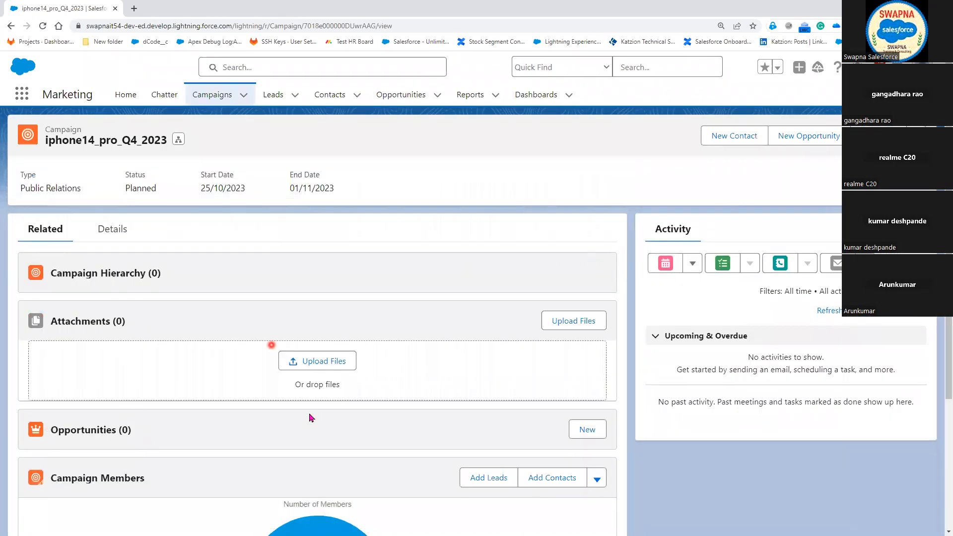
scroll(286, 457, "down", 3)
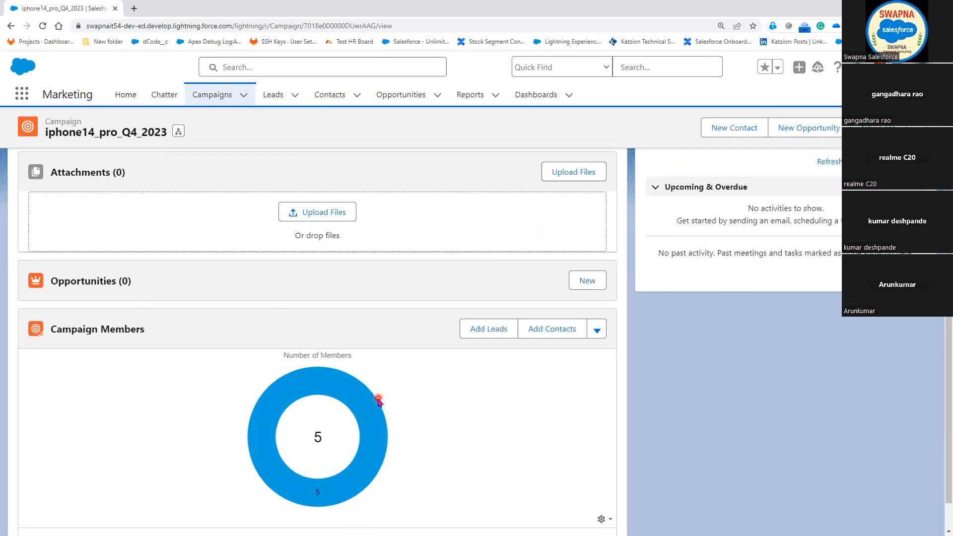
scroll(377, 401, "down", 1)
left_click(318, 508)
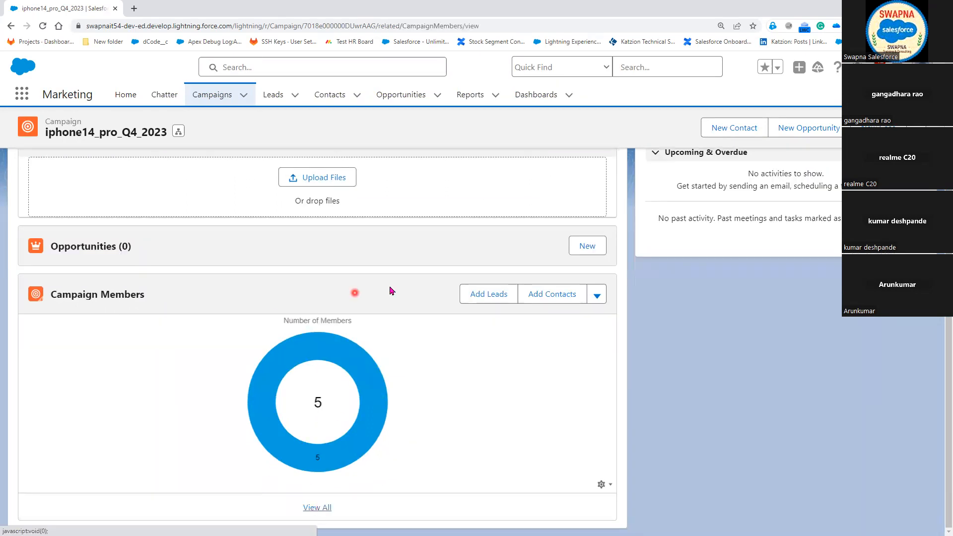
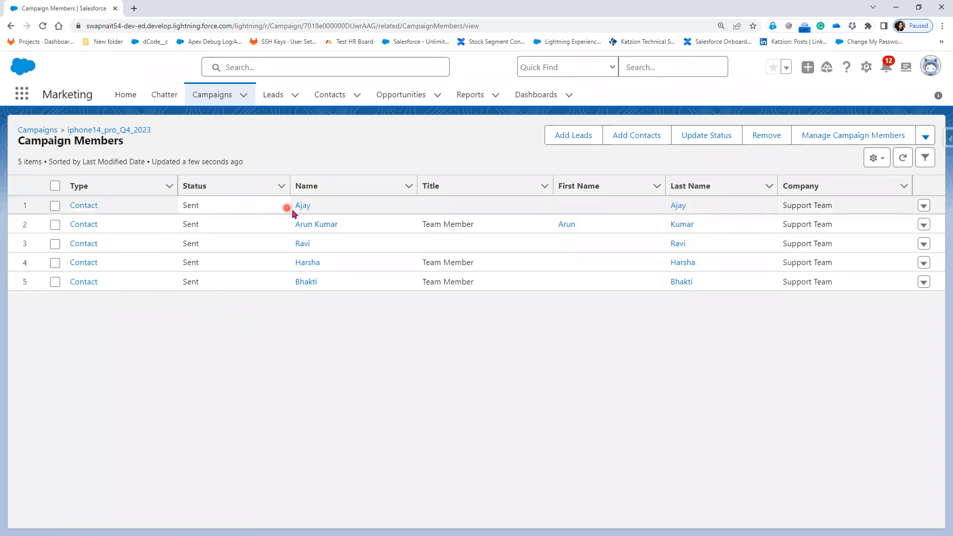
Return to the iphone14_pro_Q4_2023 campaign and start Send List Email for its Campaign Members
left_click(924, 207)
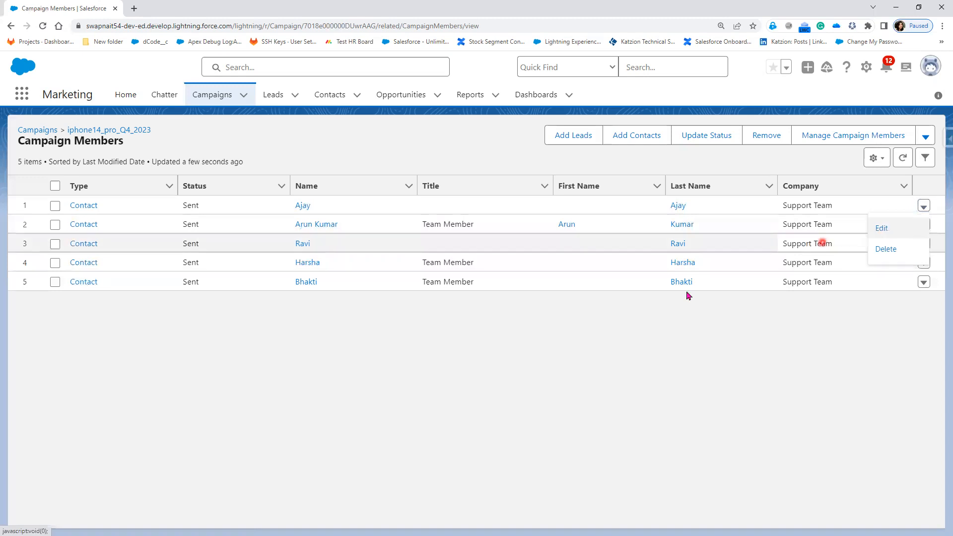
left_click(326, 383)
left_click(11, 26)
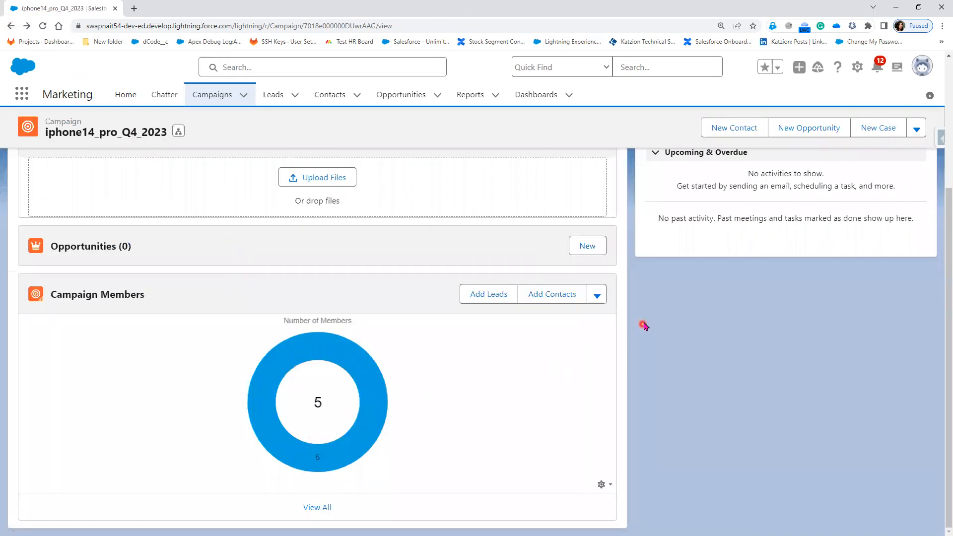
left_click(598, 297)
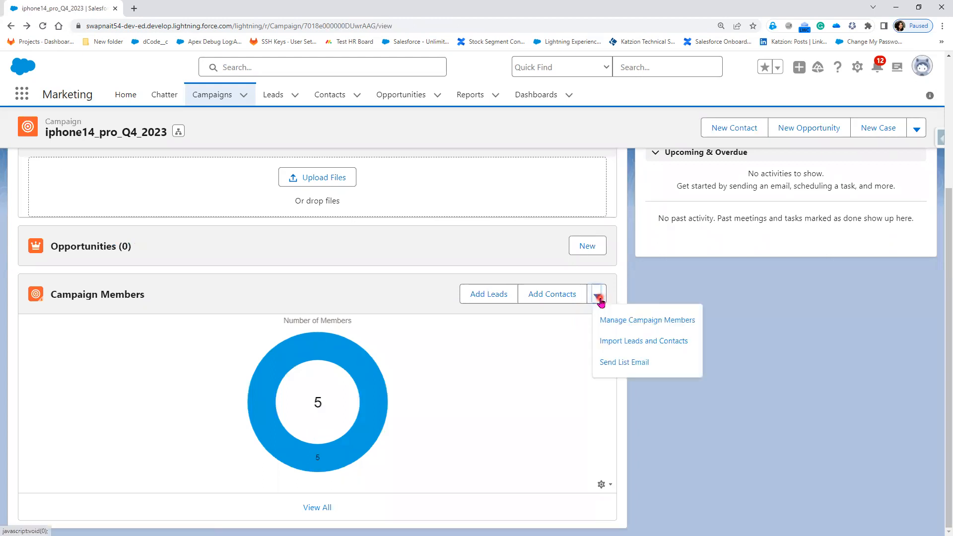
left_click(623, 364)
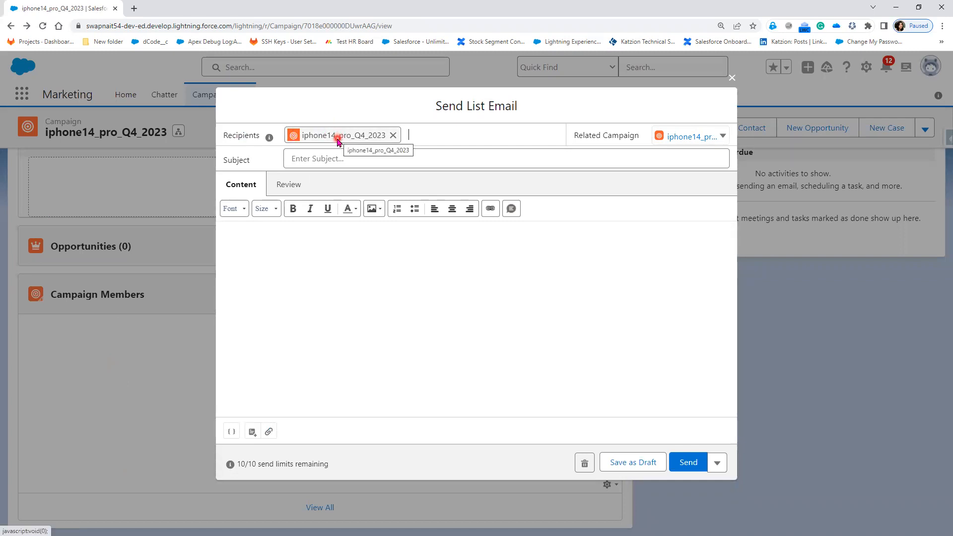
Enter "iphone14 webinar" as the subject of the list email
left_click(324, 157)
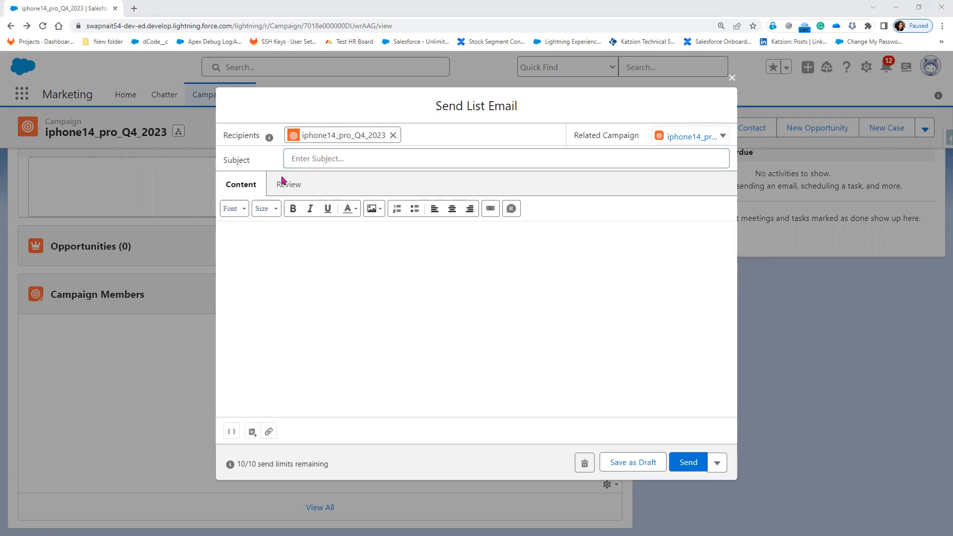
left_click(382, 158)
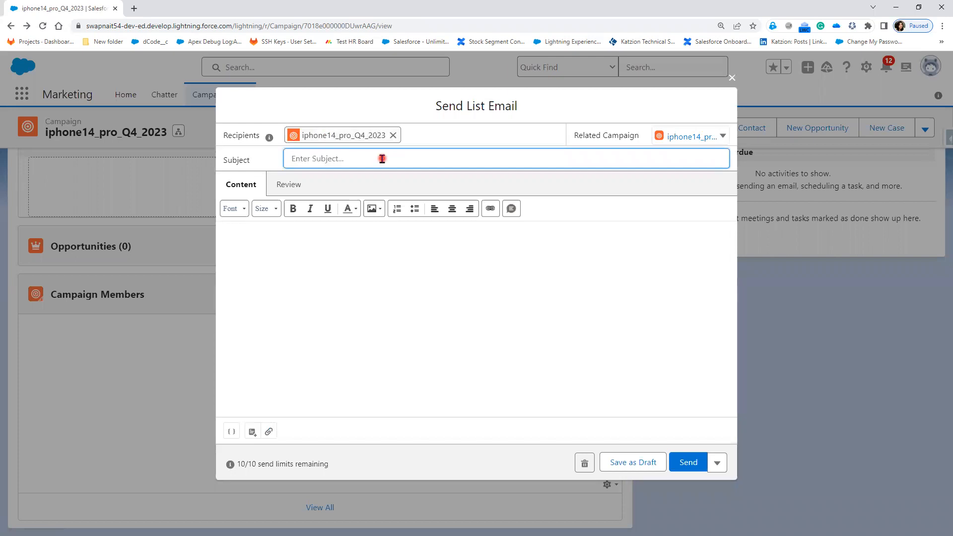
type("iphone 14")
key("BackSpace")
key("BackSpace")
type("14 webinar")
Begin the email body with the greeting "Good Evening ," followed by a new paragraph
left_click(345, 242)
type("Good Evening ")
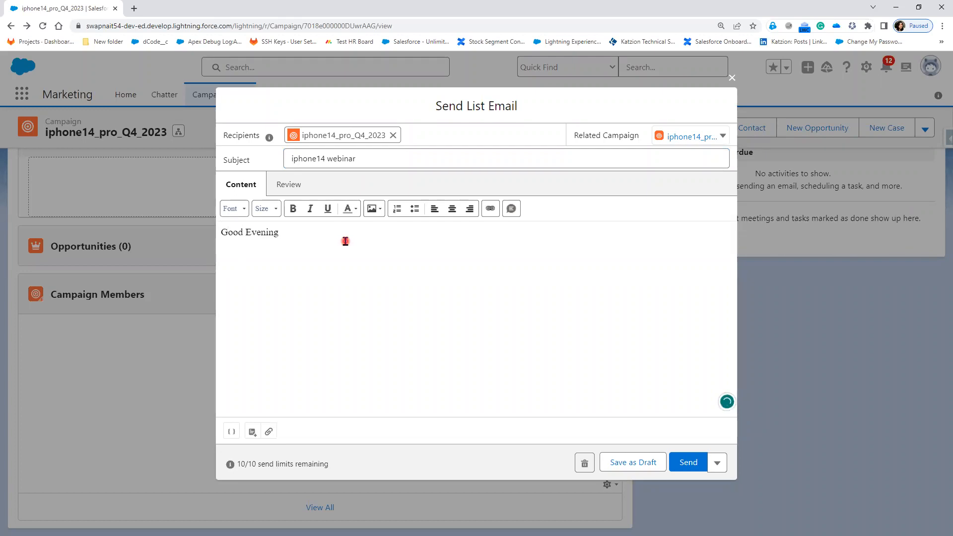
type(",")
key("Return")
key("Return")
Write "iphone14 webinar starting from 1:00 am to 12:00 pm on" below the greeting
type("iphone14 Confe")
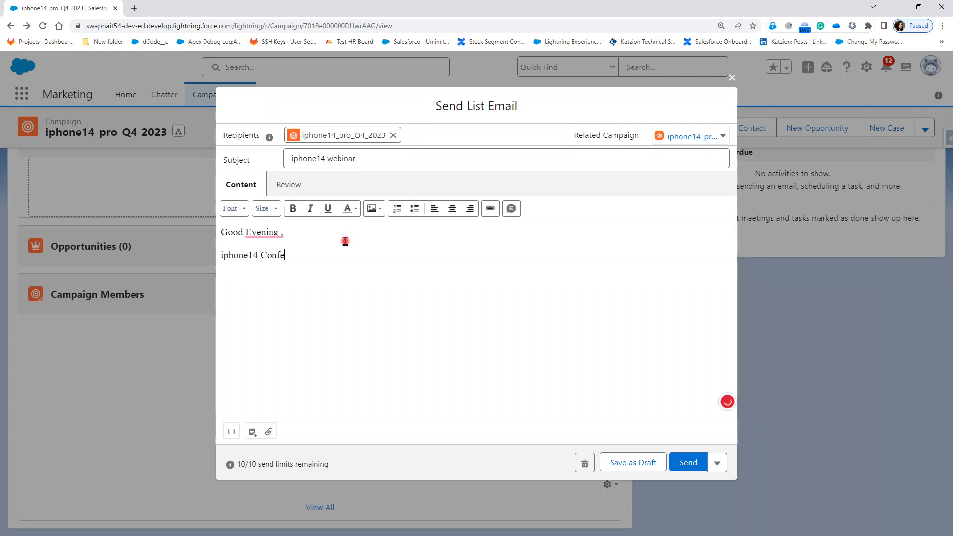
type("renceCa")
type("ll")
type(" s")
key("BackSpace")
key("BackSpace")
key("BackSpace")
key("BackSpace")
key("BackSpace")
key("BackSpace")
key("BackSpace")
key("BackSpace")
key("BackSpace")
key("BackSpace")
key("BackSpace")
key("BackSpace")
key("BackSpace")
key("BackSpace")
key("BackSpace")
key("BackSpace")
type("webinar starting from 1:00 a")
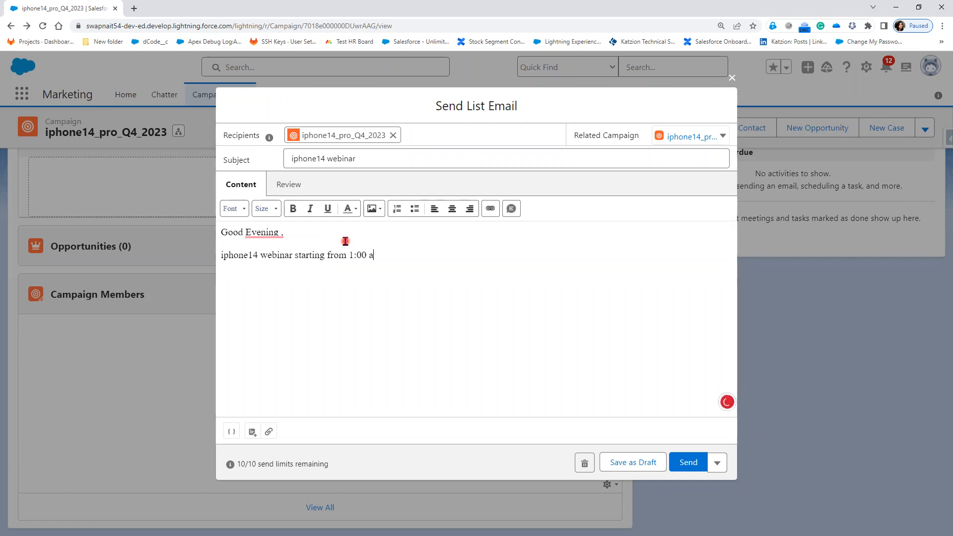
type("m to 12:00 pm on 25th of OC")
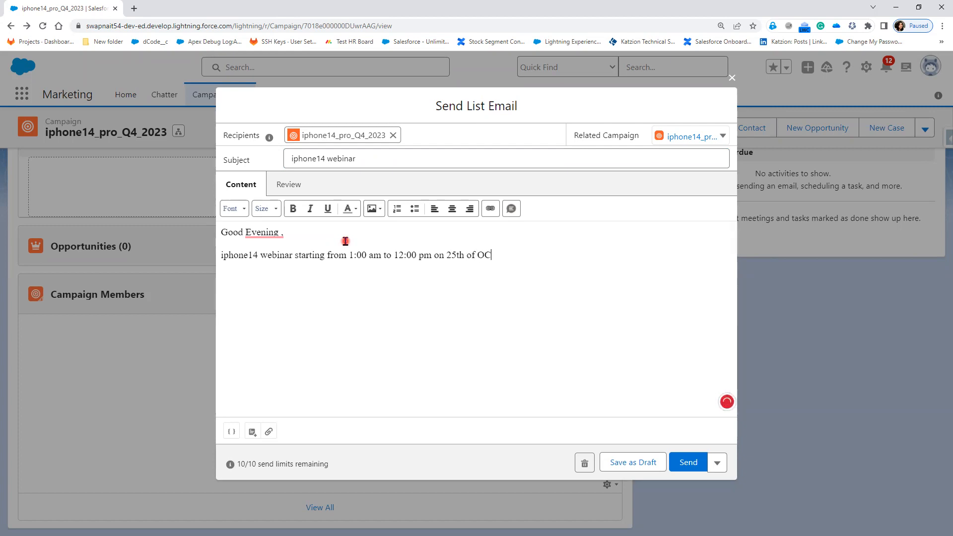
Complete the webinar sentence with the date "25th of OCtober."
type("tober.")
Add a new paragraph reading "If ineterested , Please join Webinar" below the webinar date
key("Return")
type("If ine")
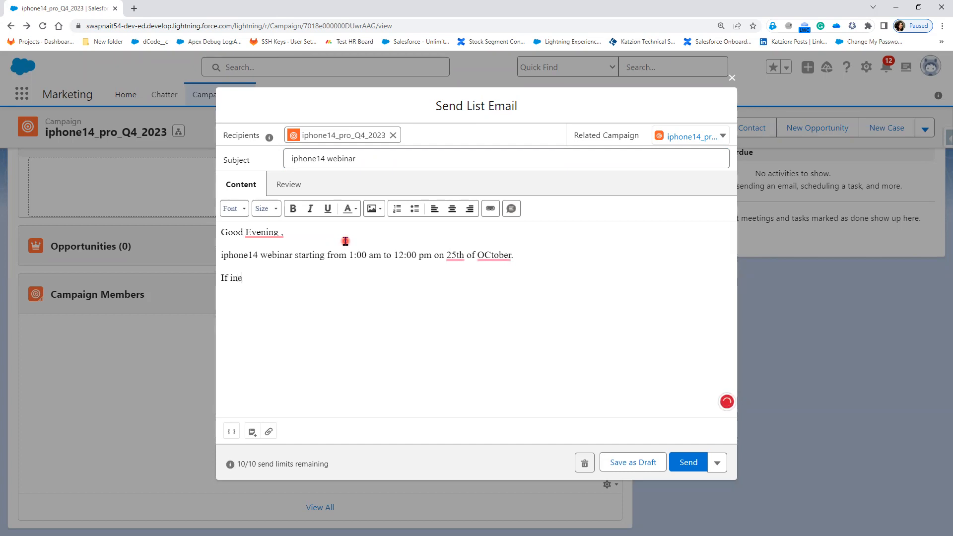
type("terested , Please join ")
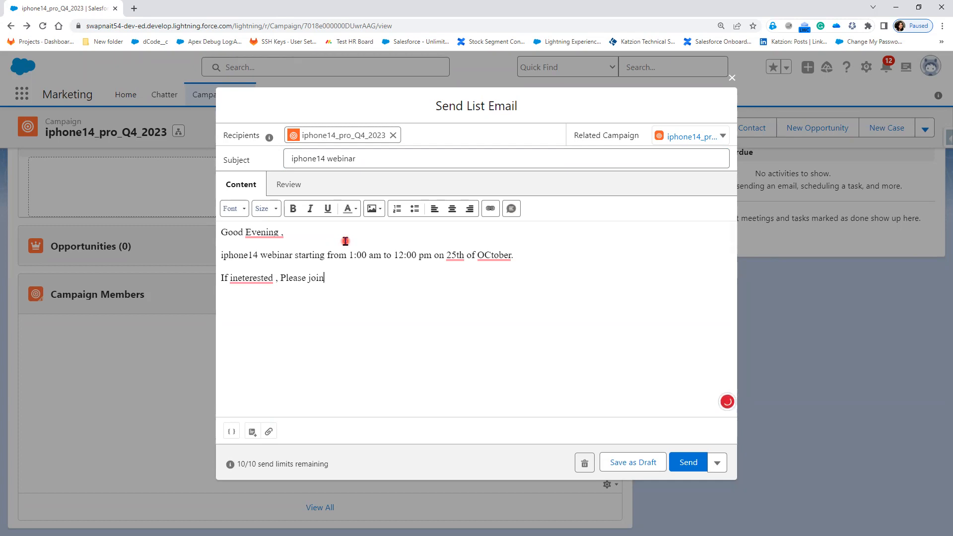
type("Confere")
key("BackSpace")
key("BackSpace")
key("BackSpace")
key("BackSpace")
key("BackSpace")
key("BackSpace")
key("BackSpace")
type("Webinar")
Accept the Grammarly corrections "the 25th", "October", "Evening," and "interested" in the email body
left_click(446, 255)
type("the")
mouse_move(452, 256)
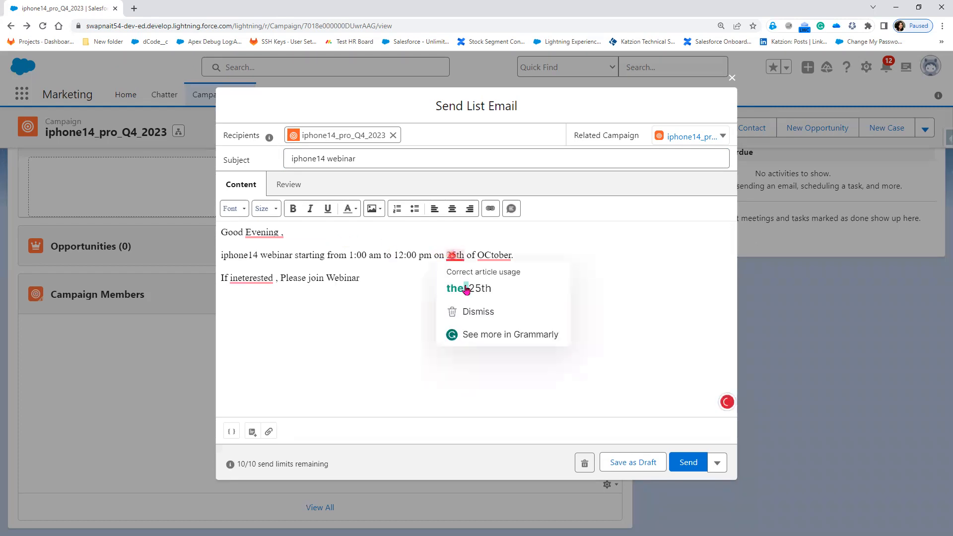
mouse_move(510, 257)
left_click(512, 275)
mouse_move(270, 232)
left_click(273, 265)
mouse_move(251, 281)
left_click(255, 298)
Add a comma after "Webinar" and a new "Webinar details :" line, and remove the space before the comma after "interested"
left_click(370, 276)
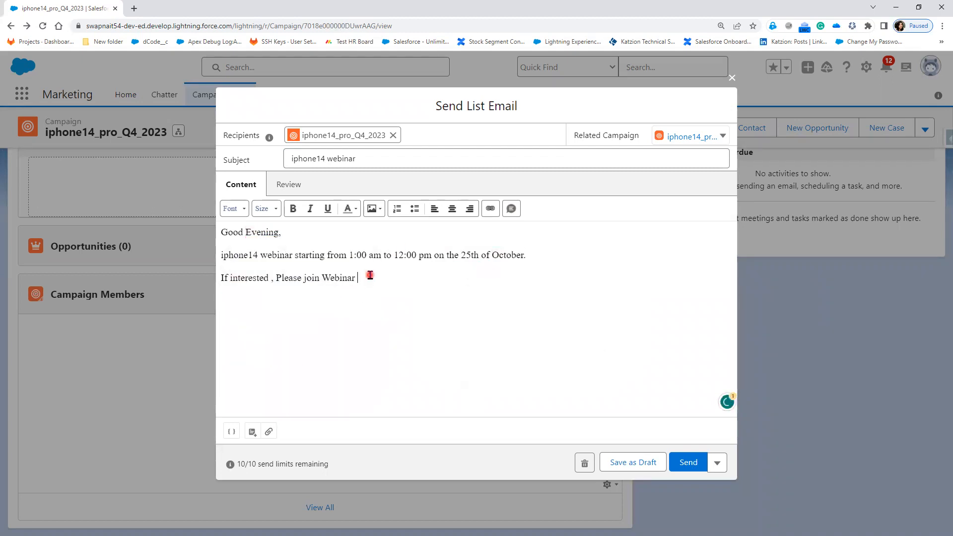
type(",")
key("Return")
type("Webinar de")
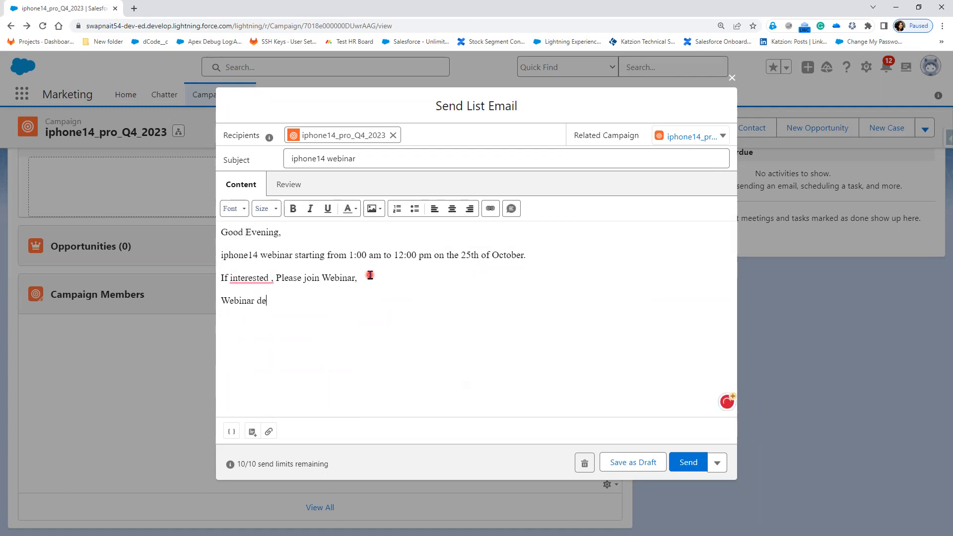
type("tails :")
mouse_move(248, 277)
left_click(260, 314)
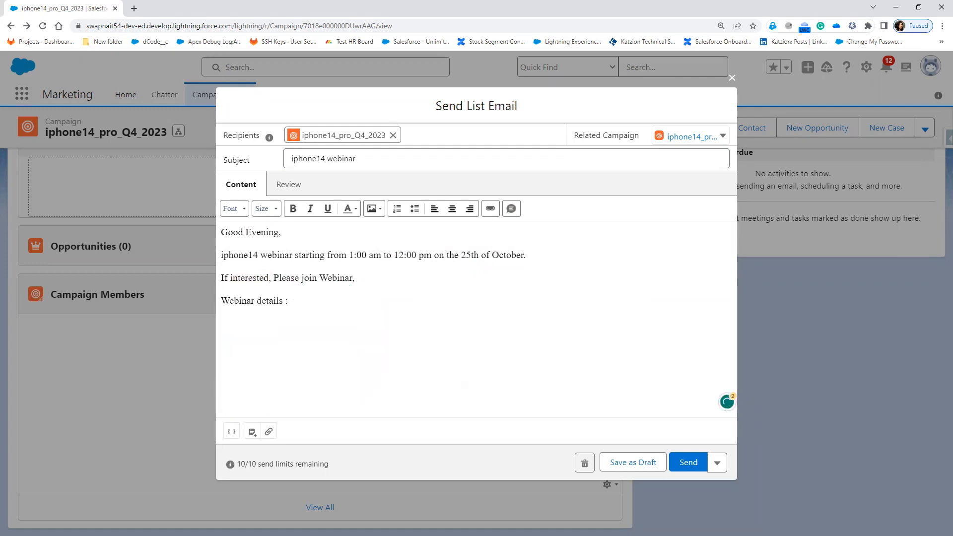
Paste the Zoom meeting link with its embedded passcode after "Webinar details" and remove the space before the colon
key("alt+Tab")
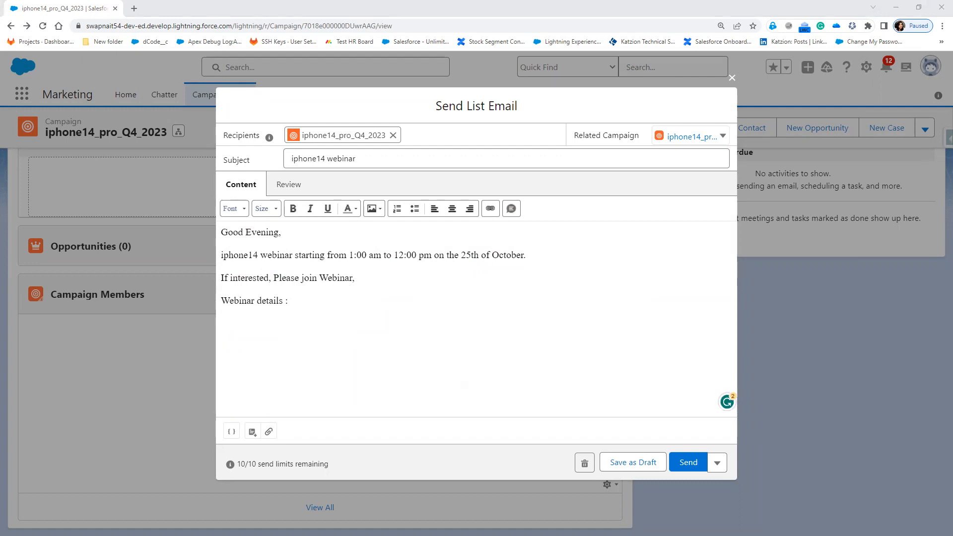
left_click(315, 301)
key("ctrl+v")
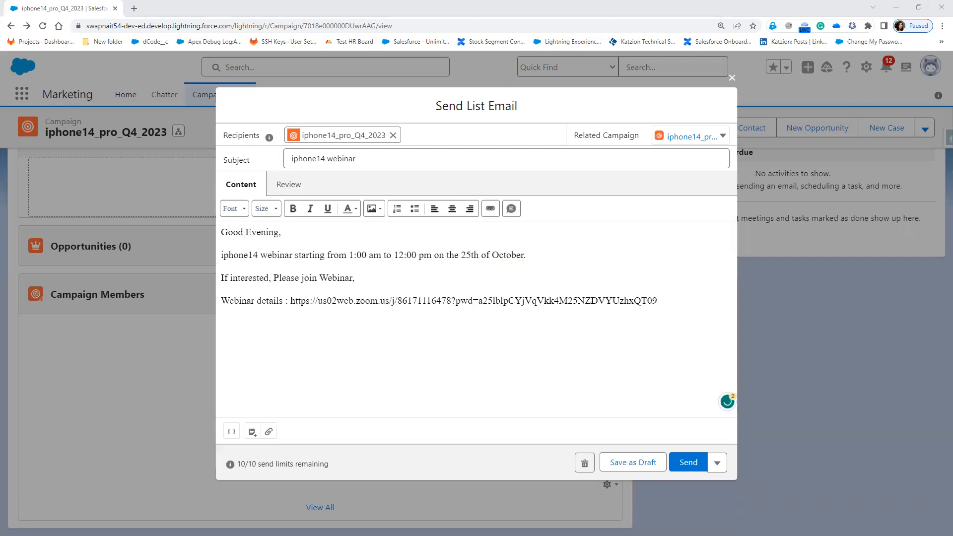
mouse_move(269, 298)
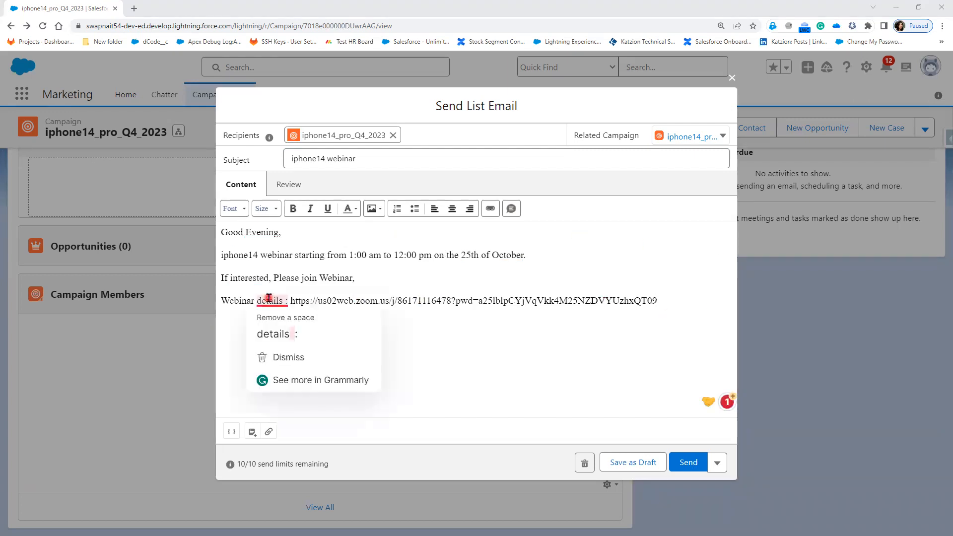
left_click(276, 330)
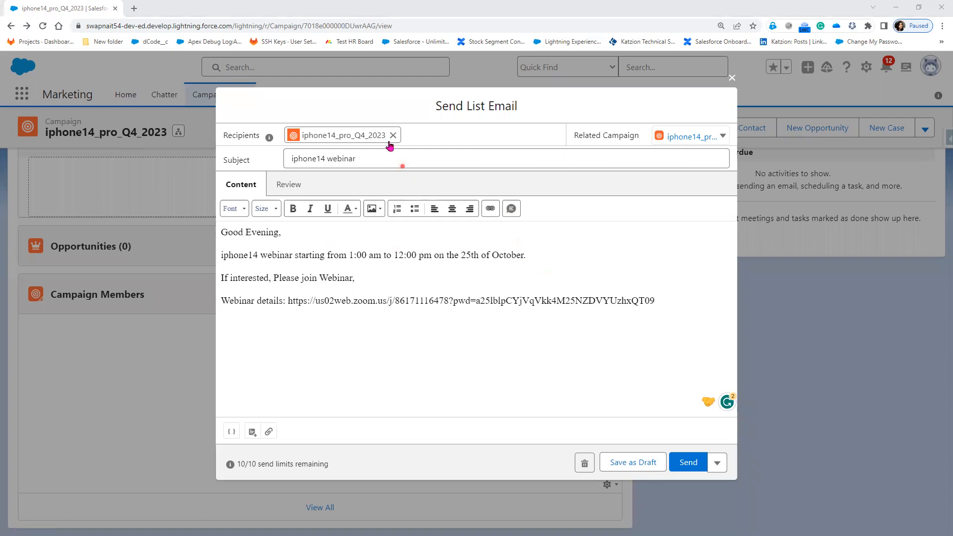
Check the email's campaign recipient and the available Related Campaign options
left_click(339, 137)
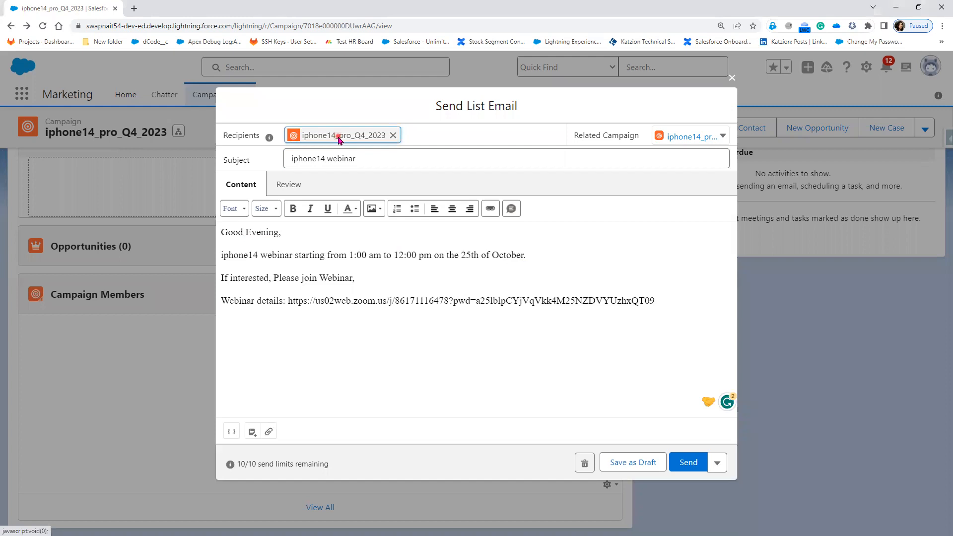
left_click(724, 137)
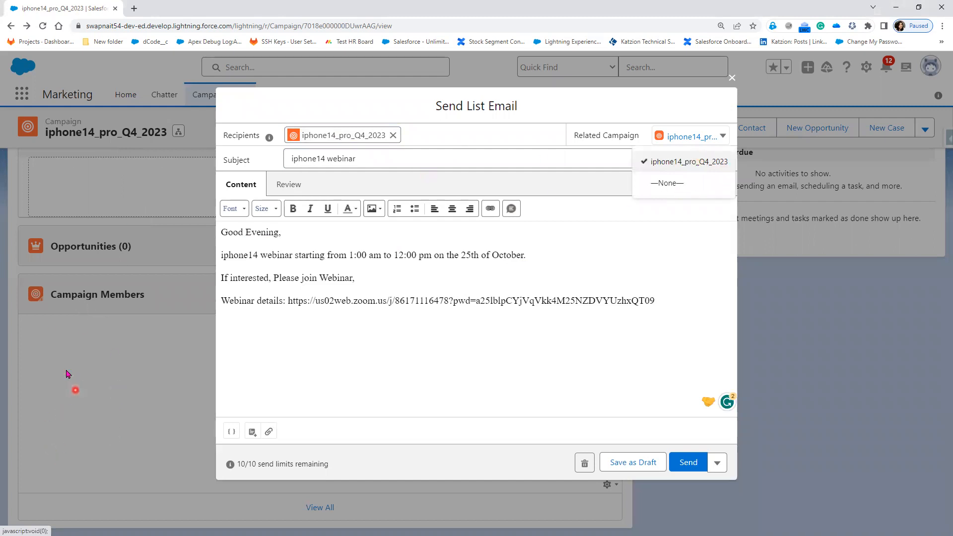
left_click(419, 350)
Put a period after the Zoom link and insert the welcome_new image from Downloads on the line below
left_click(677, 304)
type(".")
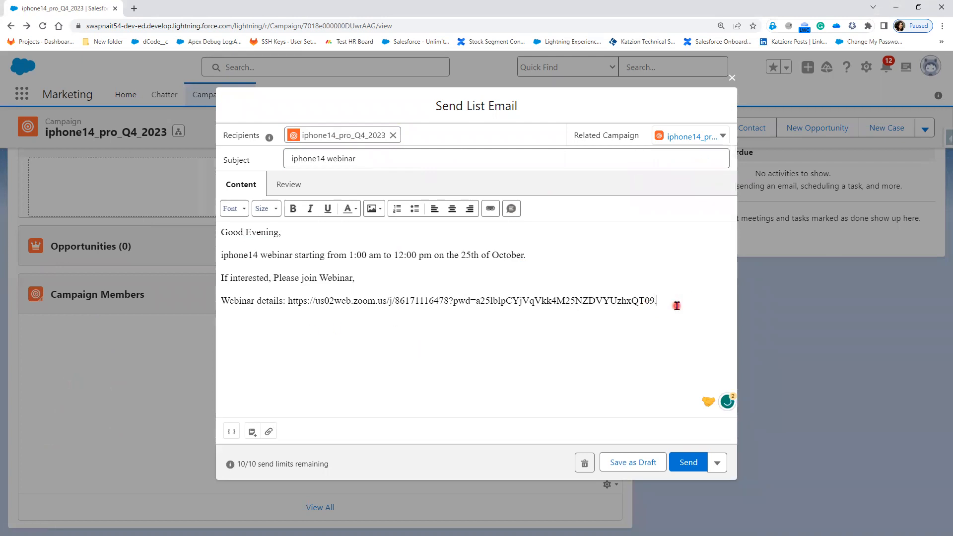
key("Return")
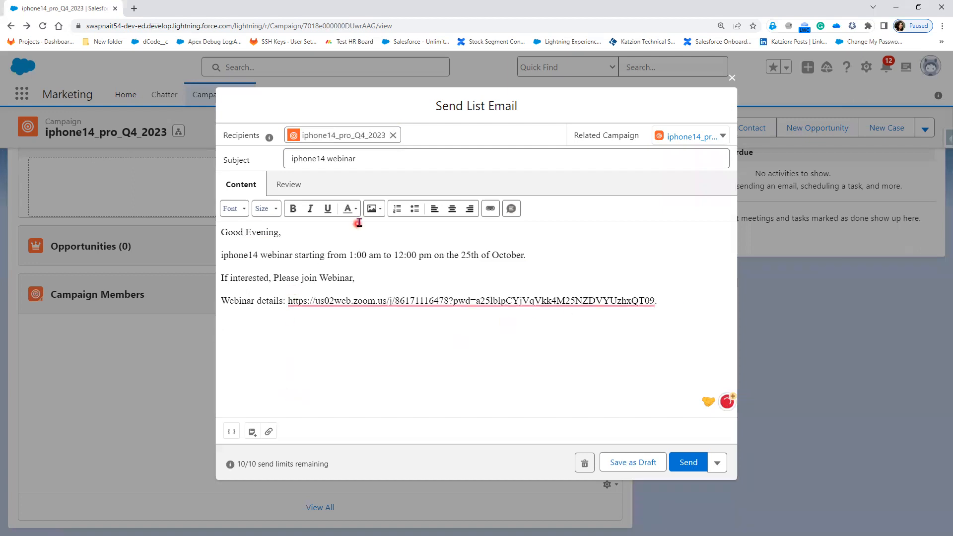
left_click(380, 215)
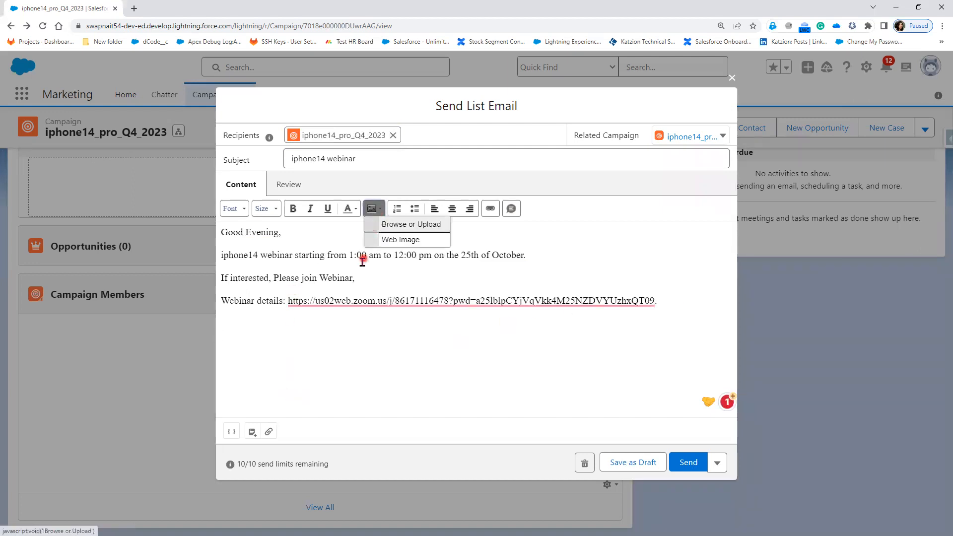
left_click(407, 225)
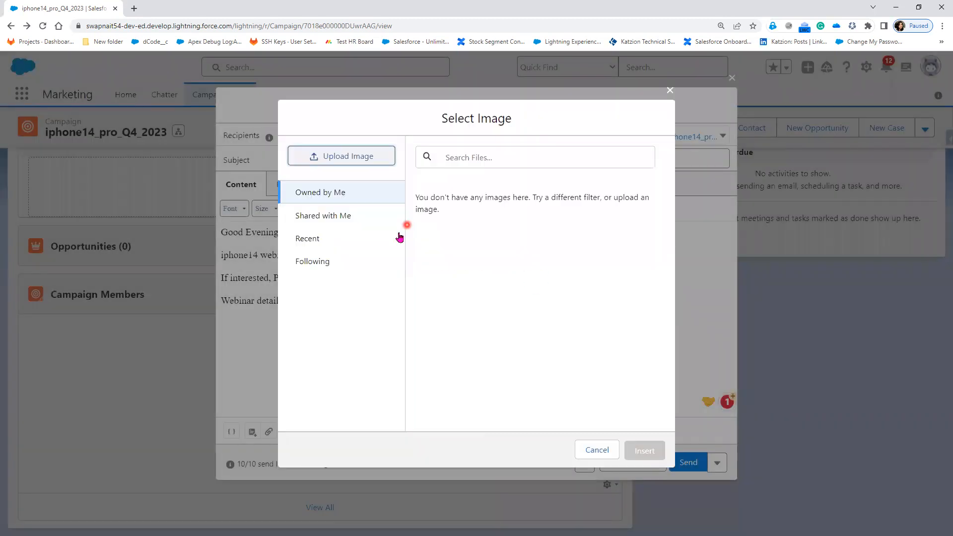
left_click(347, 162)
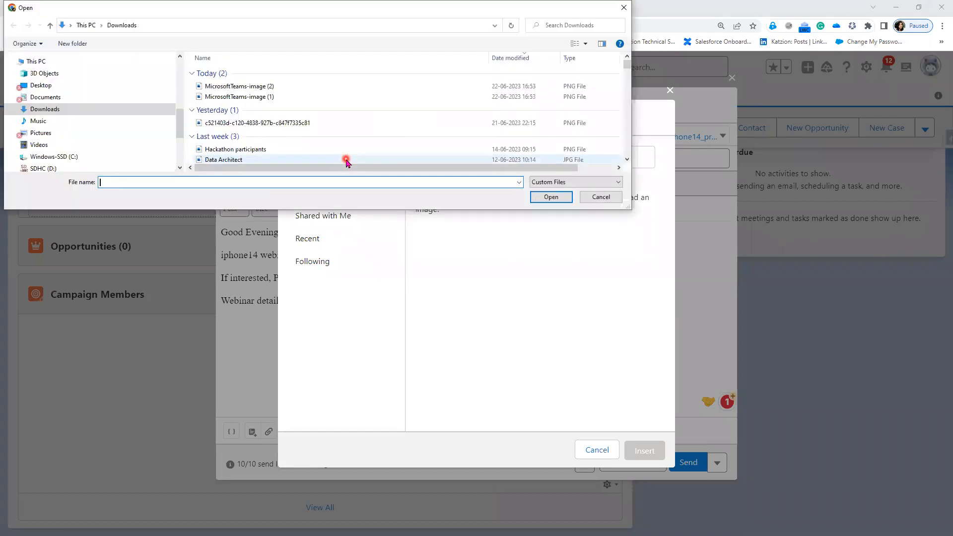
scroll(347, 150, "down", 2)
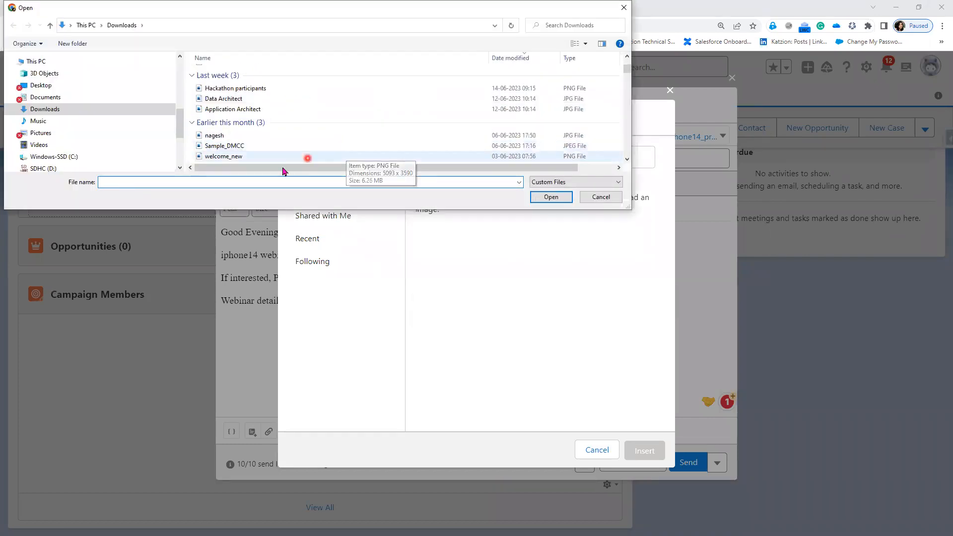
left_click(270, 157)
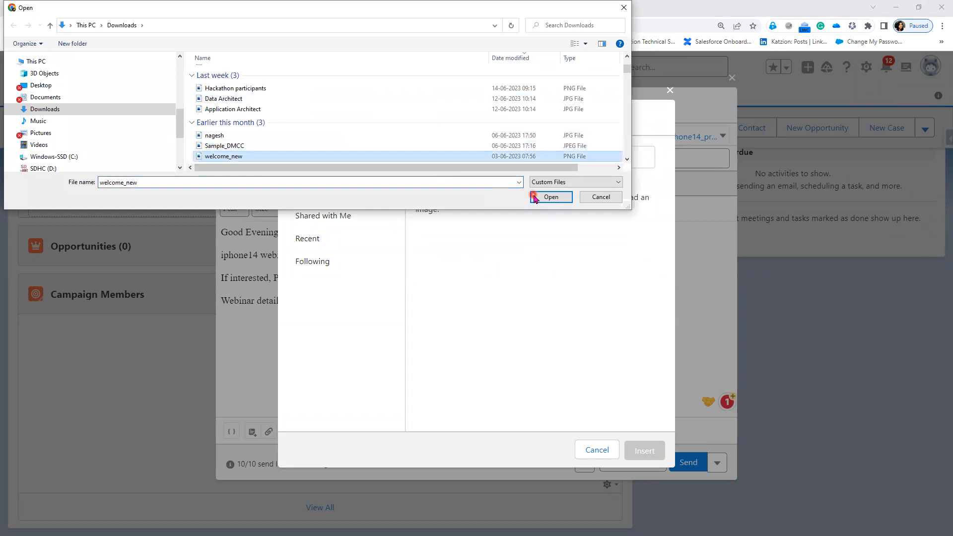
left_click(551, 197)
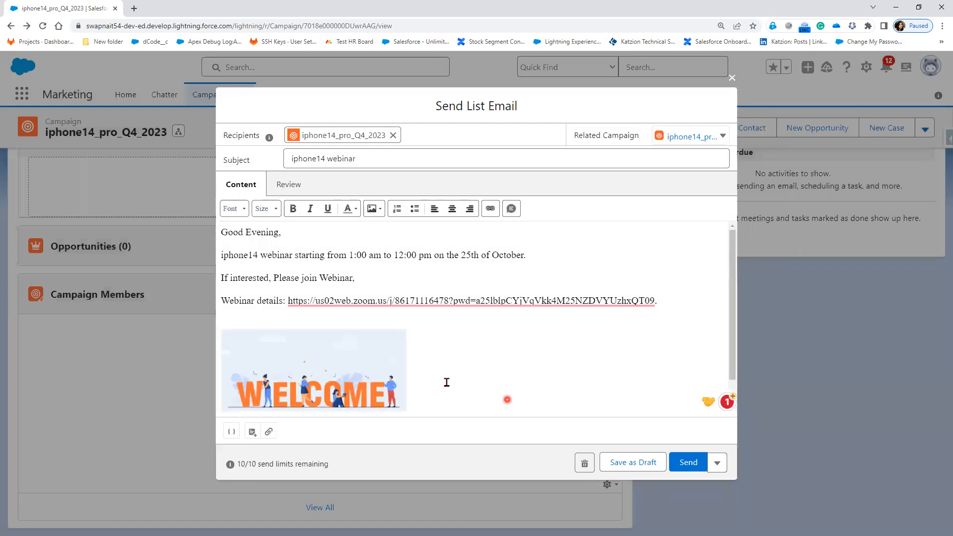
Add the closing "Thank you," with "Apple" on the next line below the welcome image
scroll(441, 379, "down", 1)
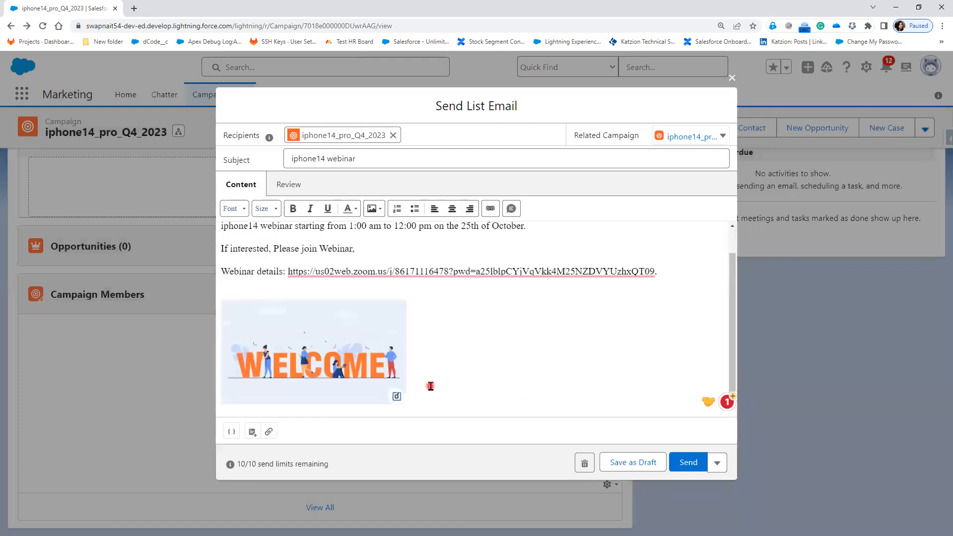
scroll(431, 386, "down", 1)
type("Thank you")
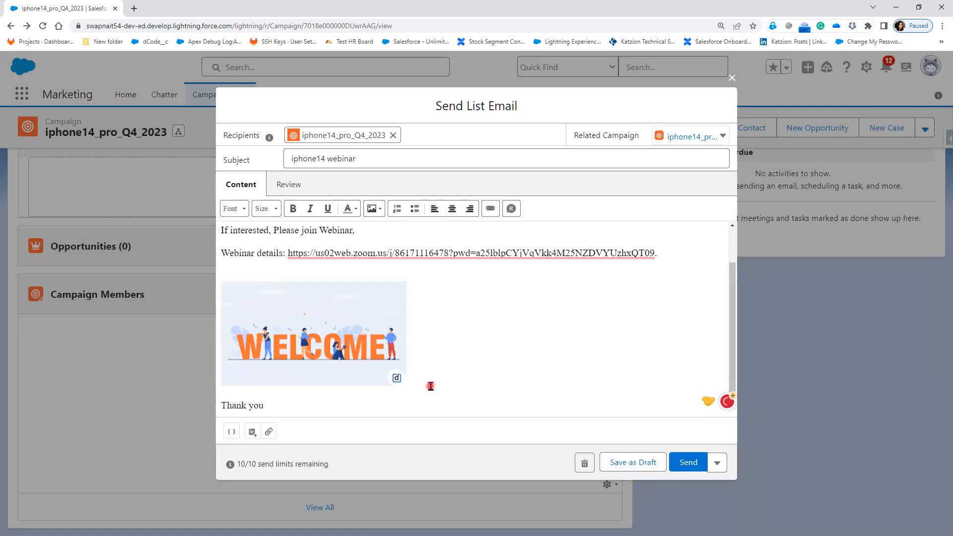
type(",")
key("Return")
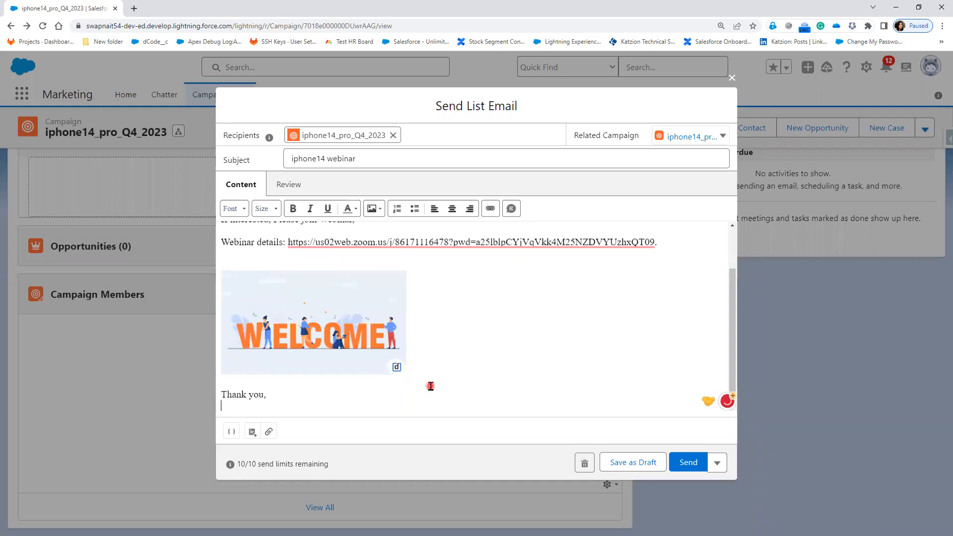
type("Apple")
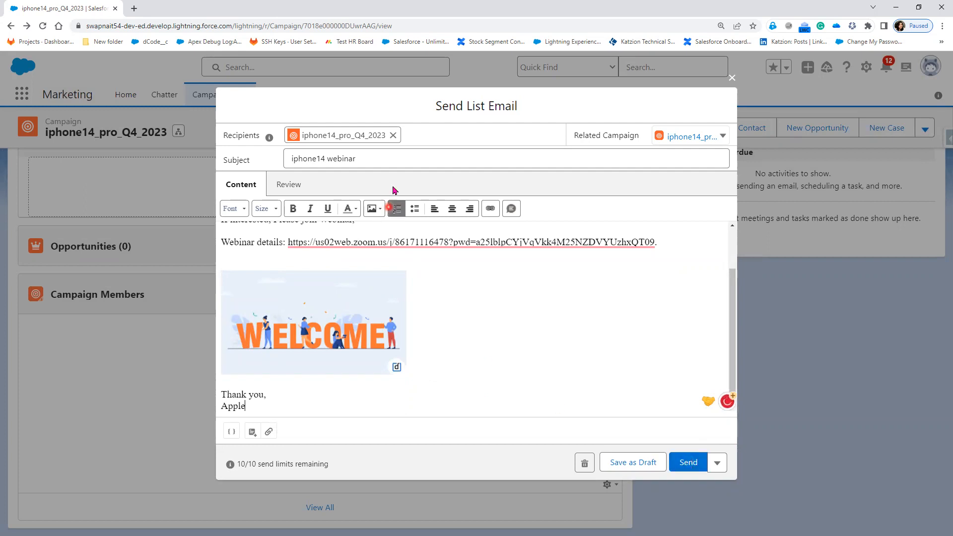
Add the extra recipient's email address beside the campaign recipient and send the list email
left_click(423, 136)
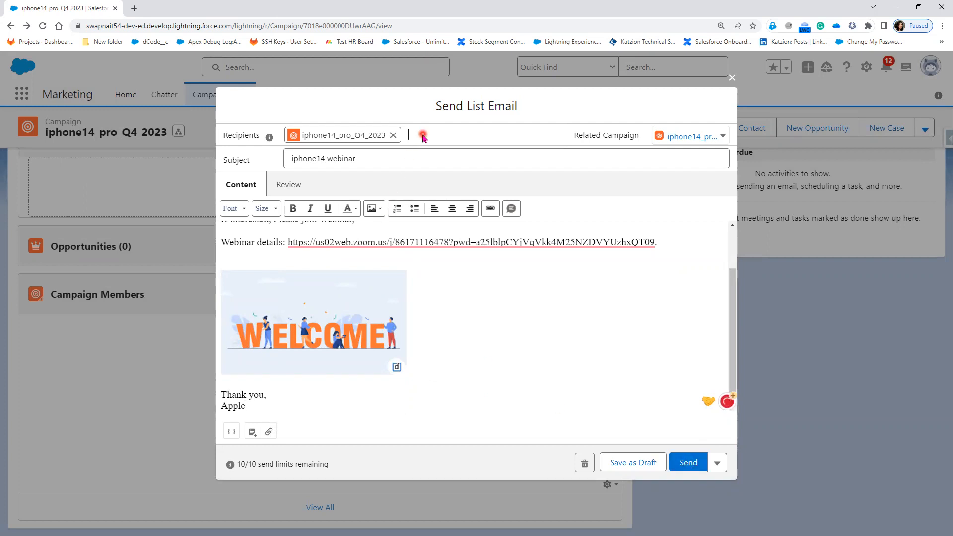
left_click(689, 465)
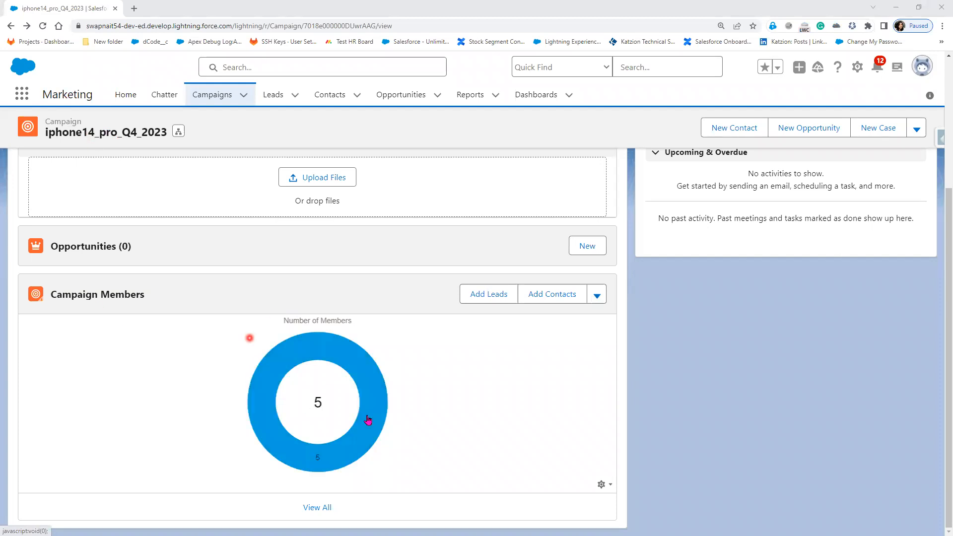
Examine the campaign's members chart, related lists and detail fields, including dates, costs, expected response and number sent
mouse_move(283, 430)
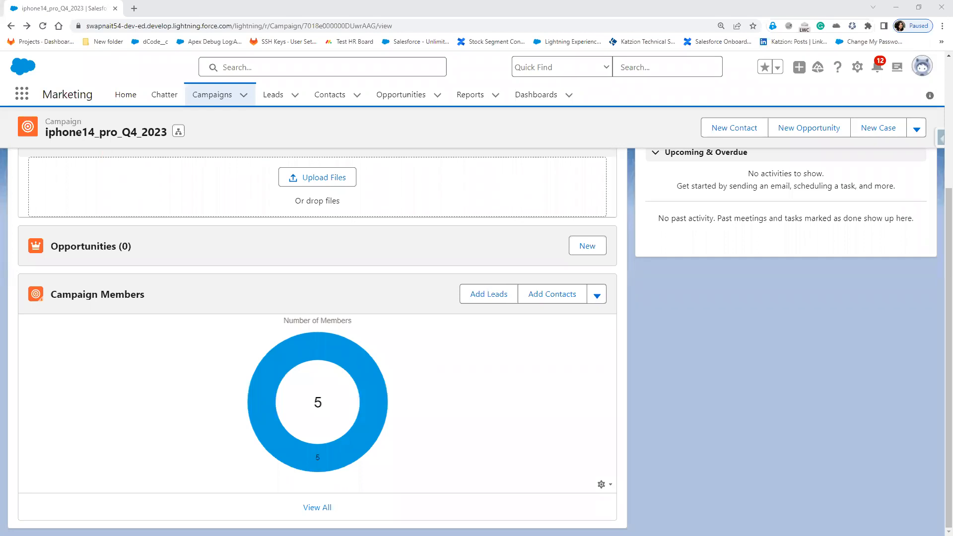
scroll(353, 363, "up", 4)
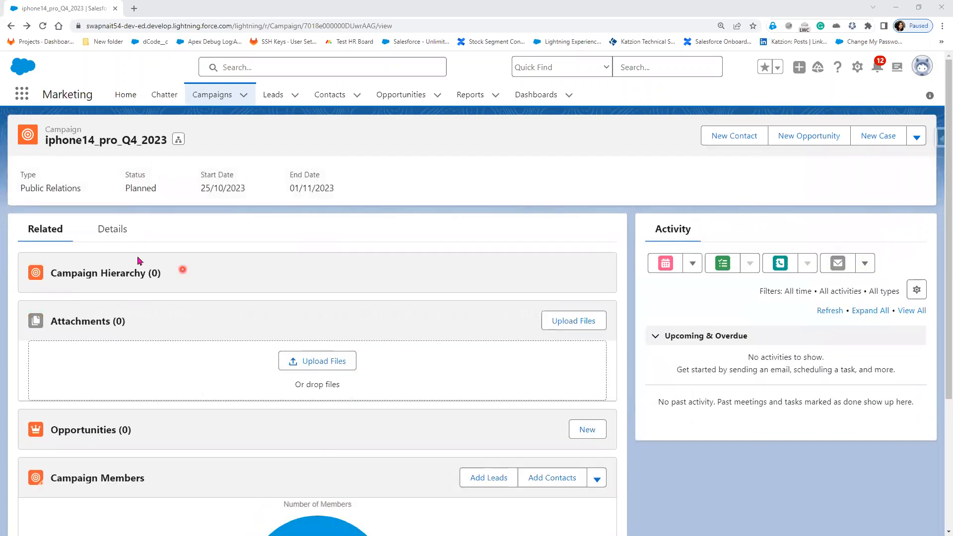
left_click(113, 231)
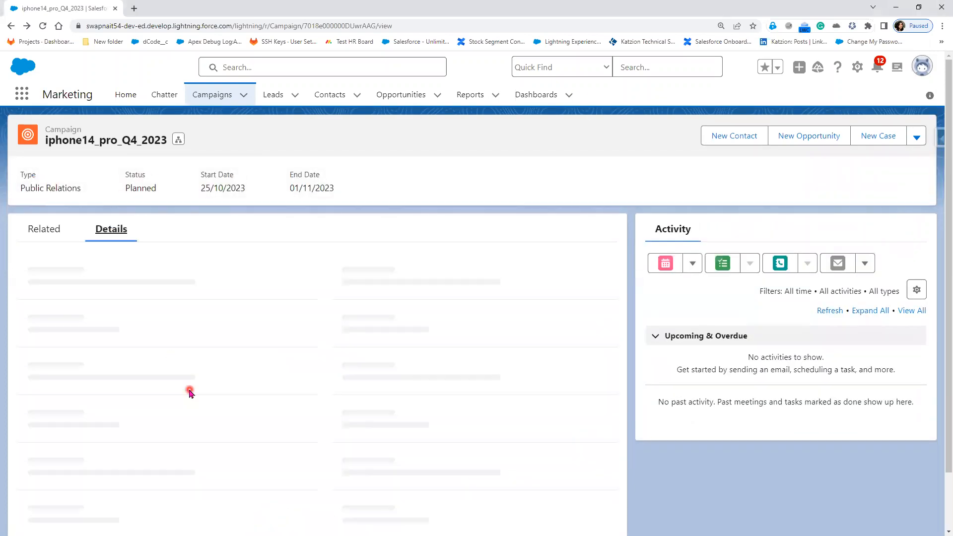
scroll(122, 493, "down", 3)
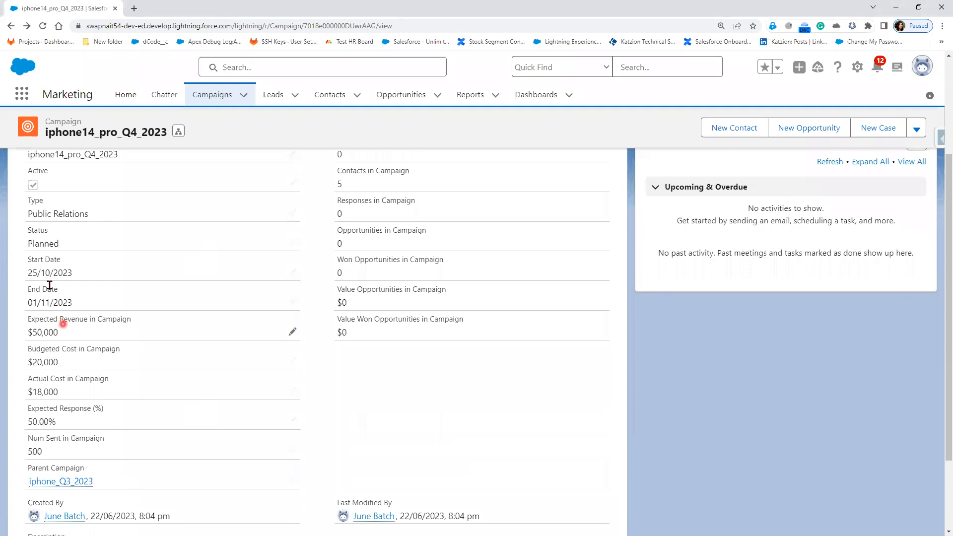
scroll(118, 339, "up", 3)
left_click(46, 230)
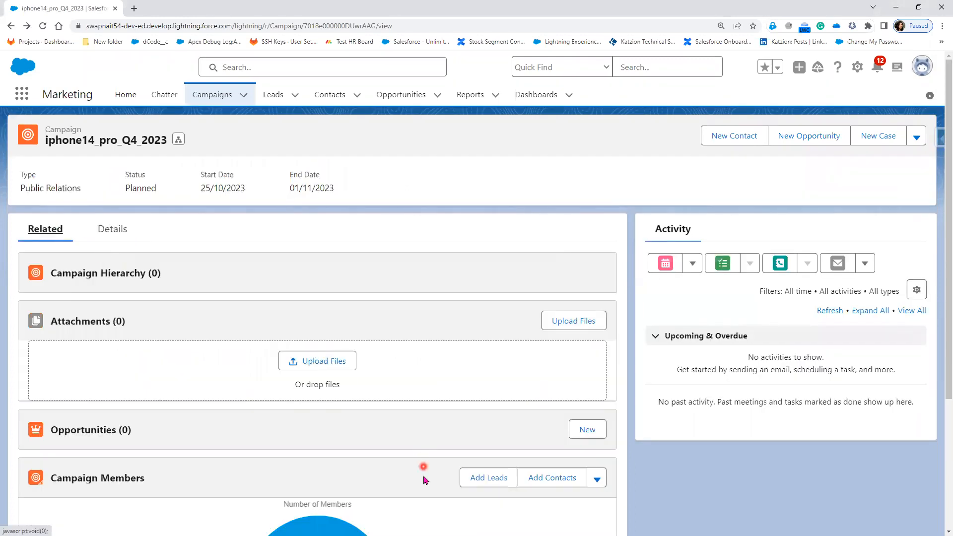
scroll(365, 506, "down", 1)
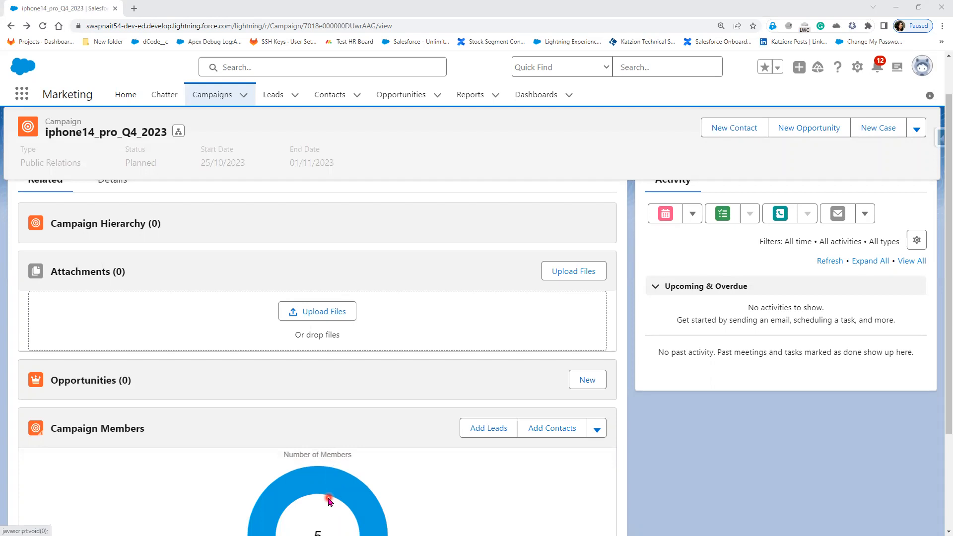
scroll(315, 341, "up", 2)
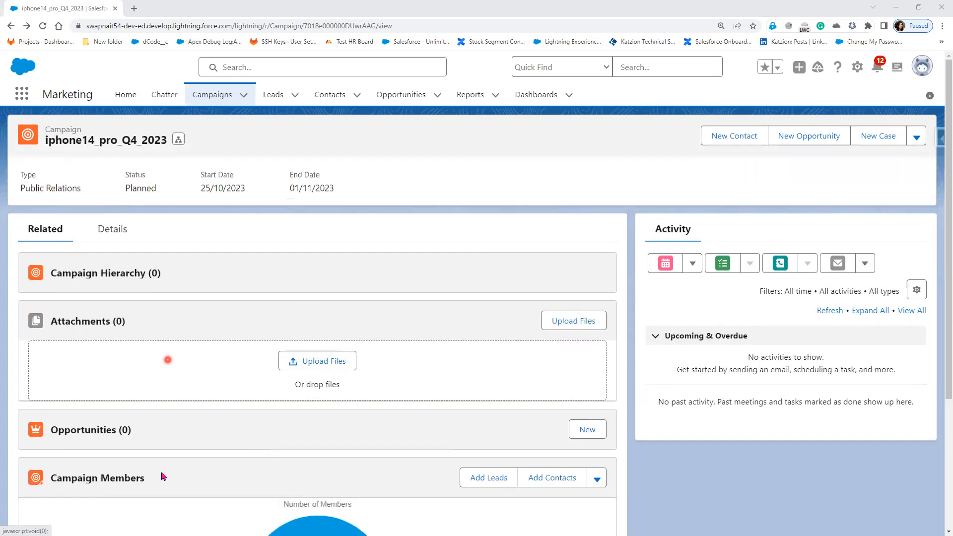
left_click(119, 226)
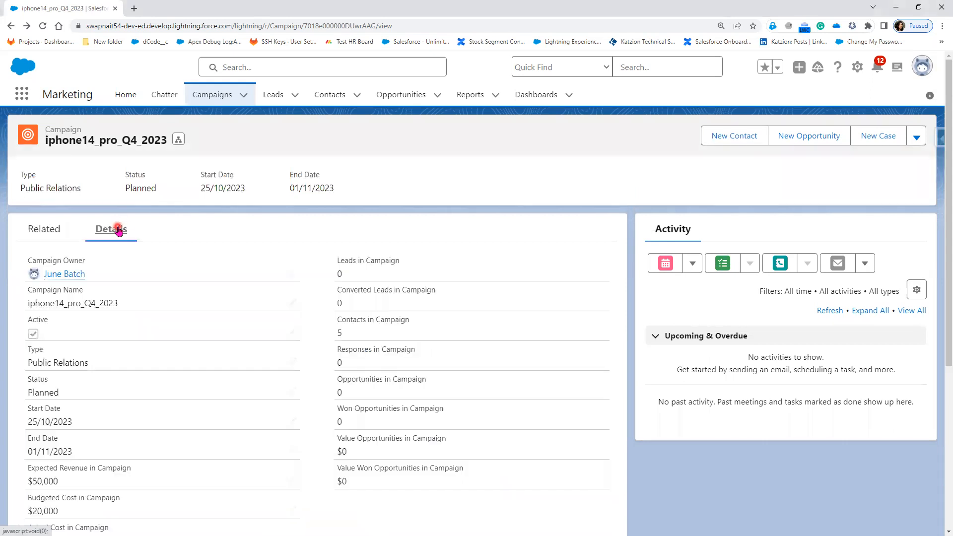
scroll(236, 392, "down", 5)
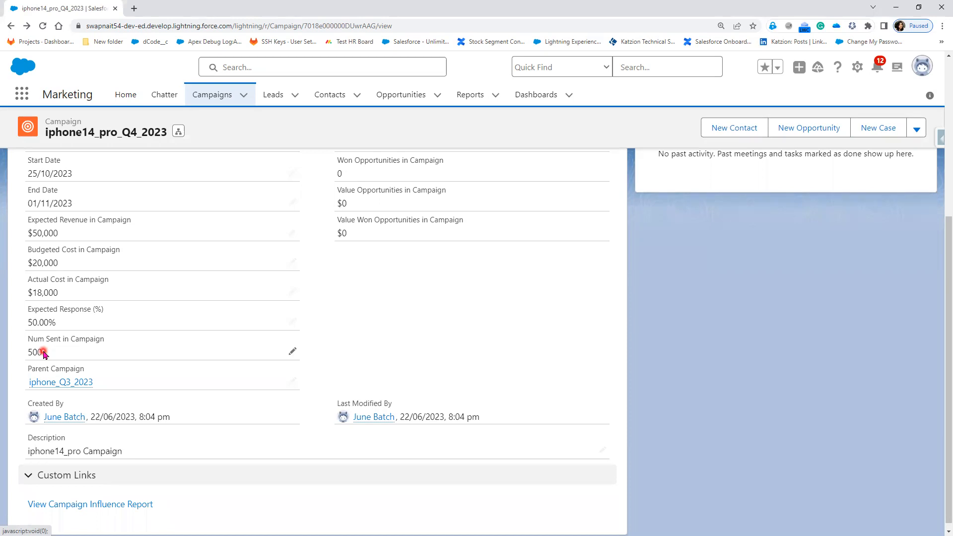
scroll(185, 369, "up", 8)
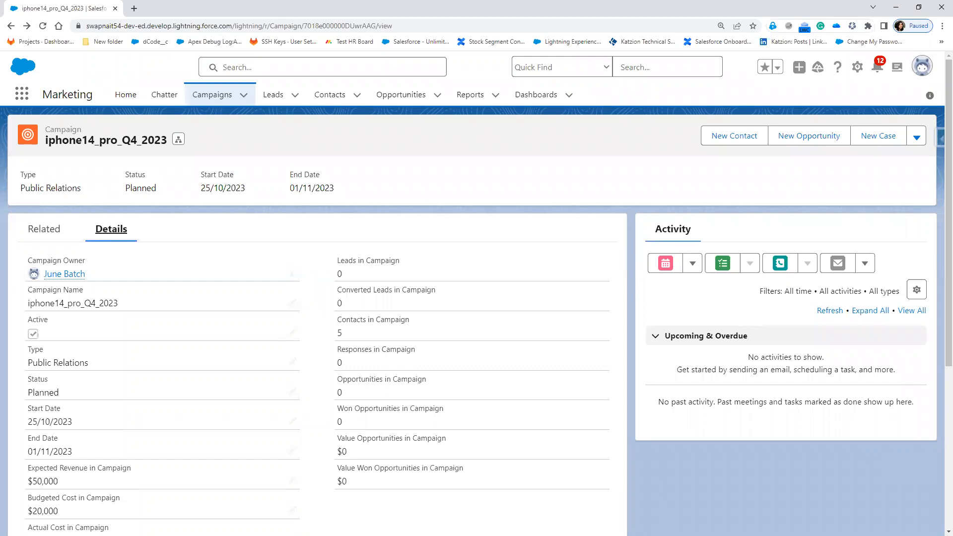
left_click(52, 233)
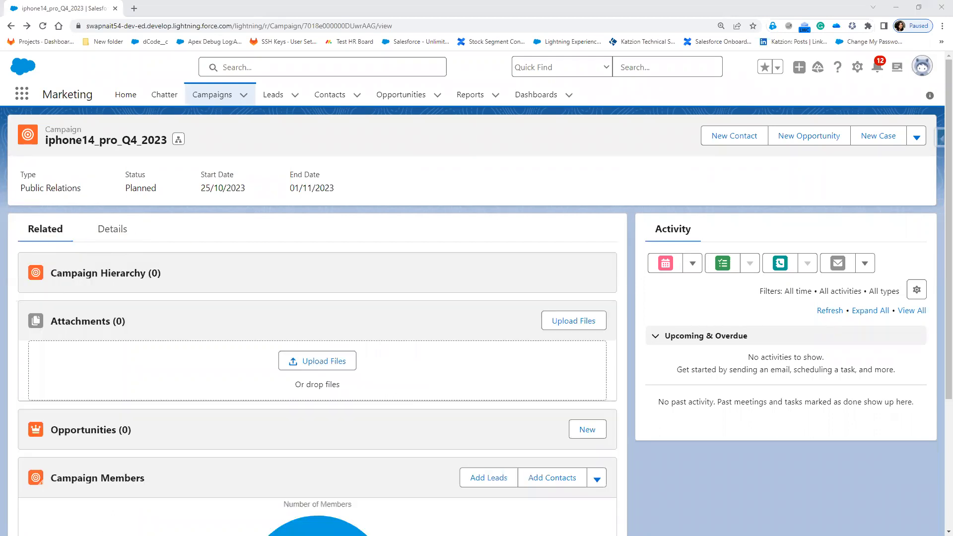
Switch to the Gmail inbox, open the "iphone14 webinar" sent notification and follow its link to the list email record
key("alt+Tab")
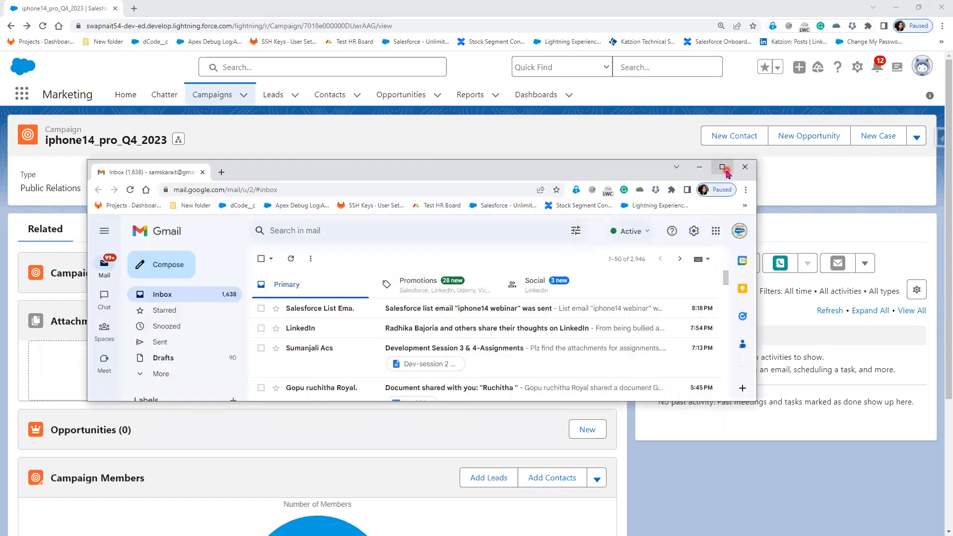
left_click(722, 167)
left_click(381, 148)
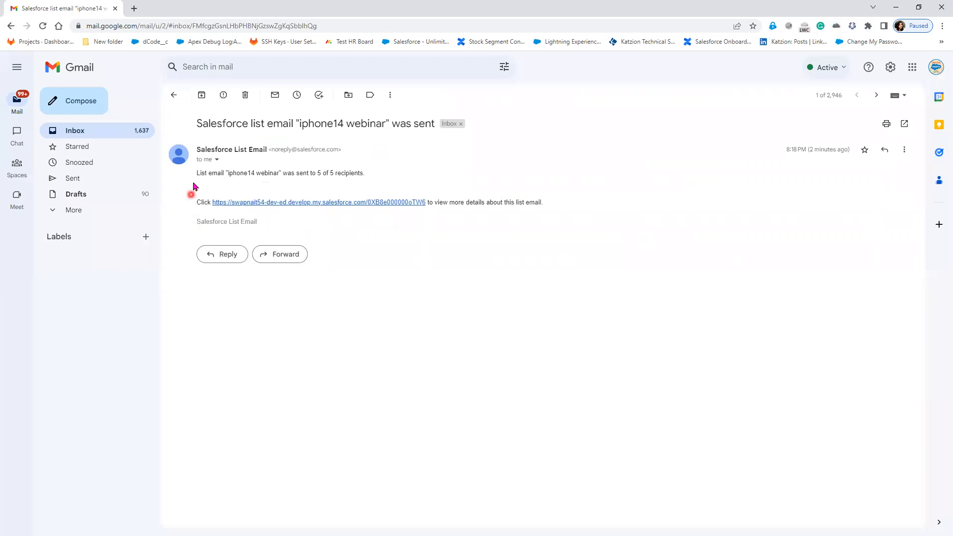
left_click(285, 204)
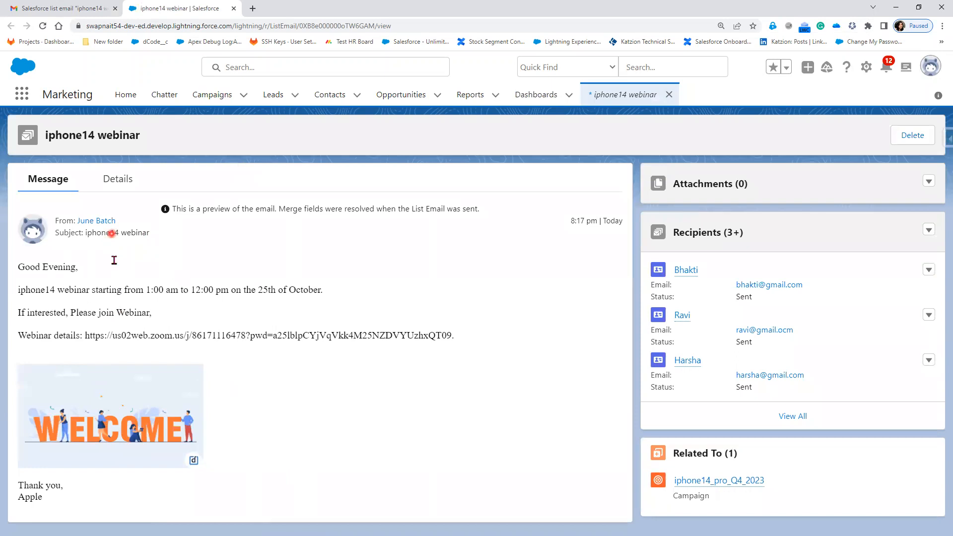
Check the list email's details, then open its linked iphone14_pro_Q4_2023 campaign and view all of that campaign's members
left_click(108, 188)
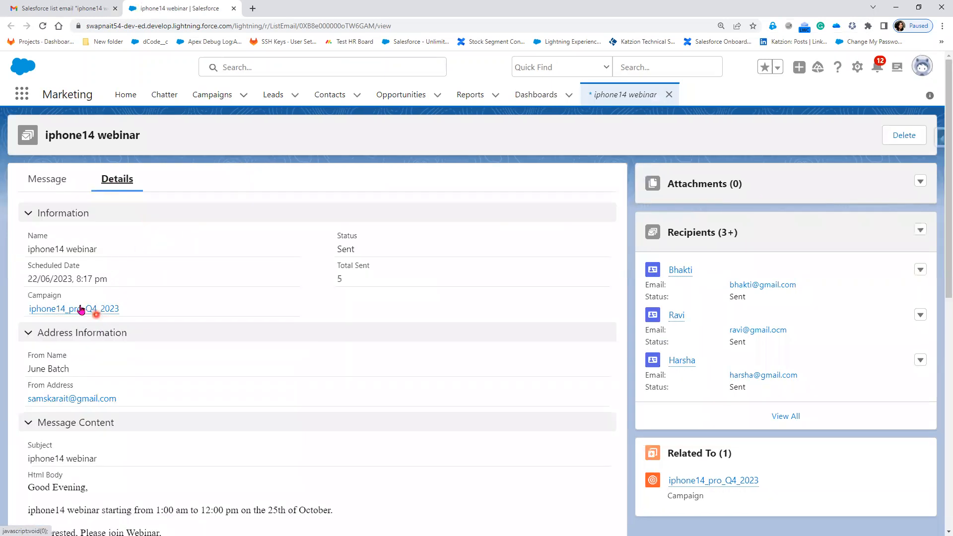
mouse_move(76, 310)
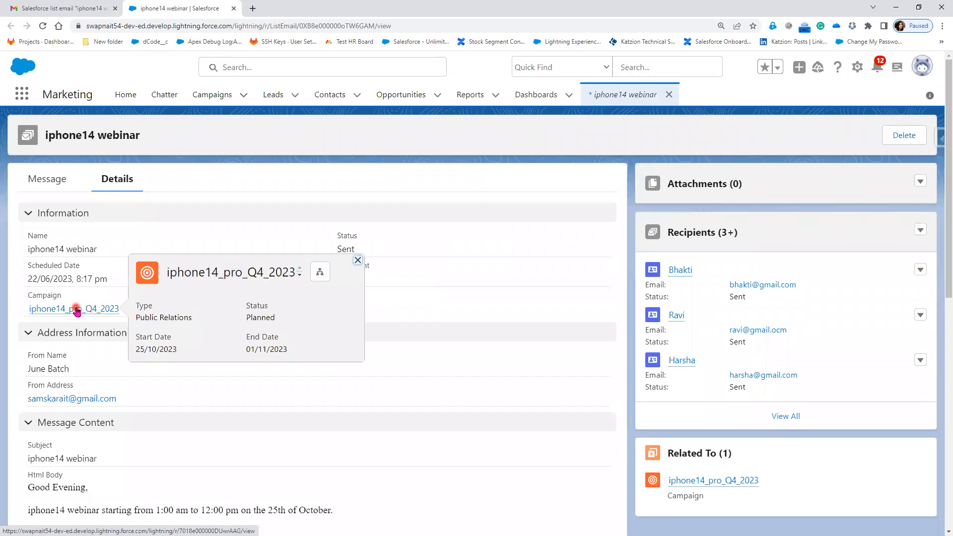
mouse_move(68, 314)
left_click(69, 311)
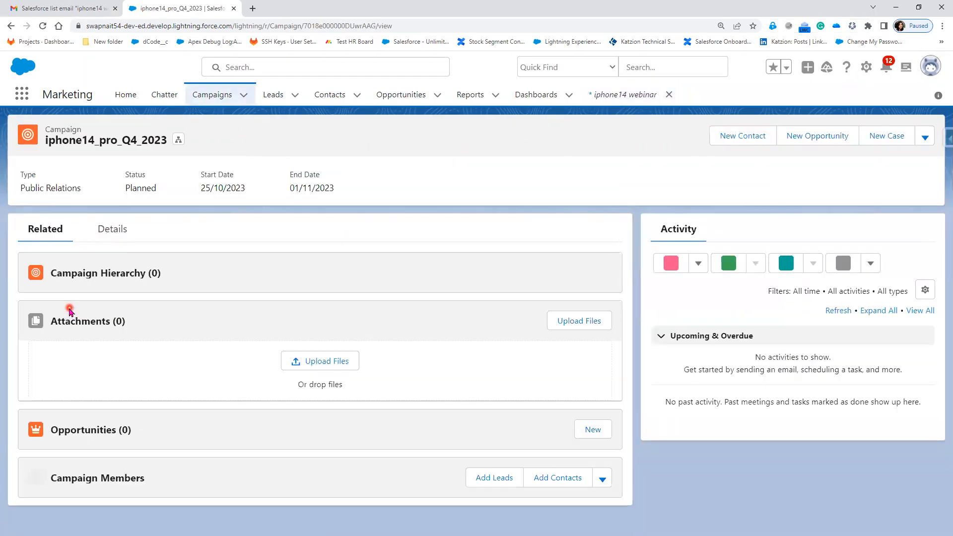
scroll(319, 472, "down", 4)
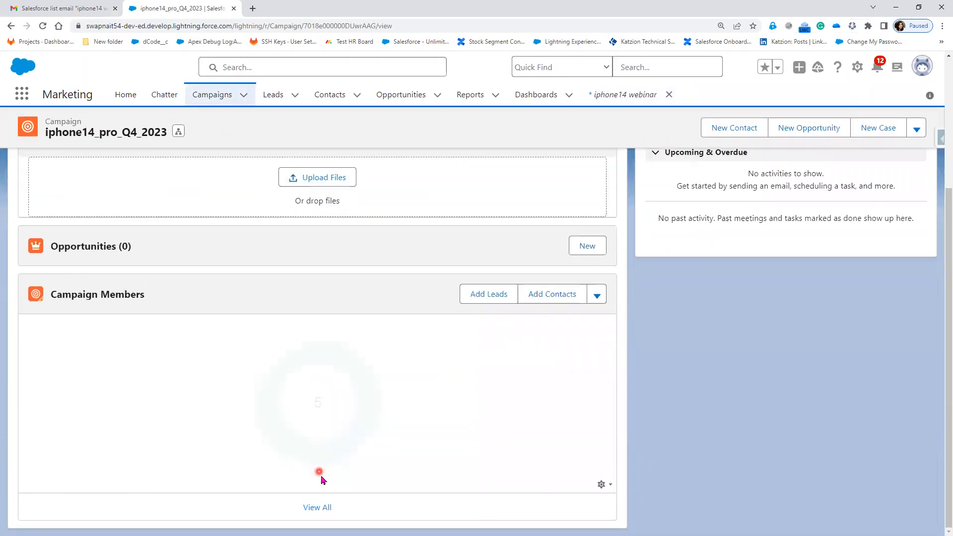
left_click(326, 508)
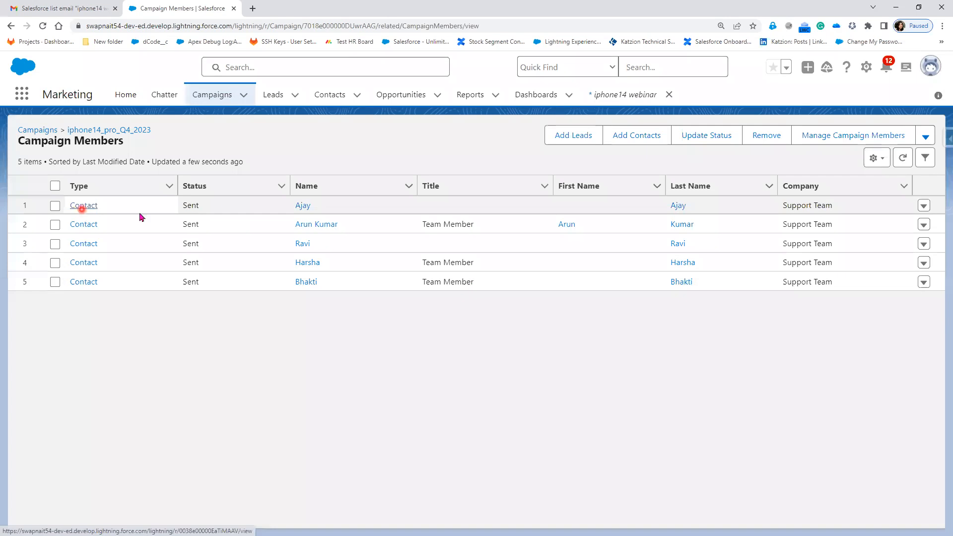
Open the first campaign member's record and go to the details of the linked contact
left_click(300, 206)
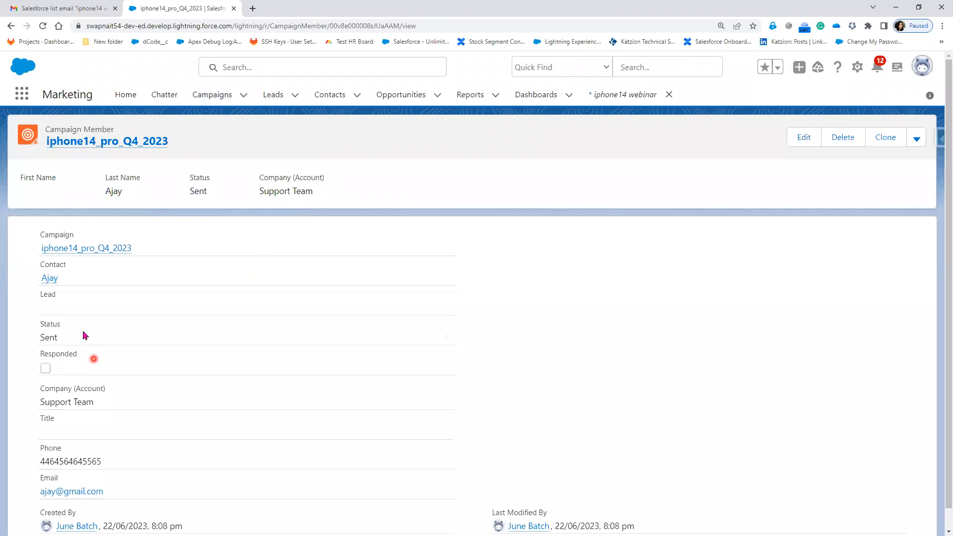
left_click(48, 281)
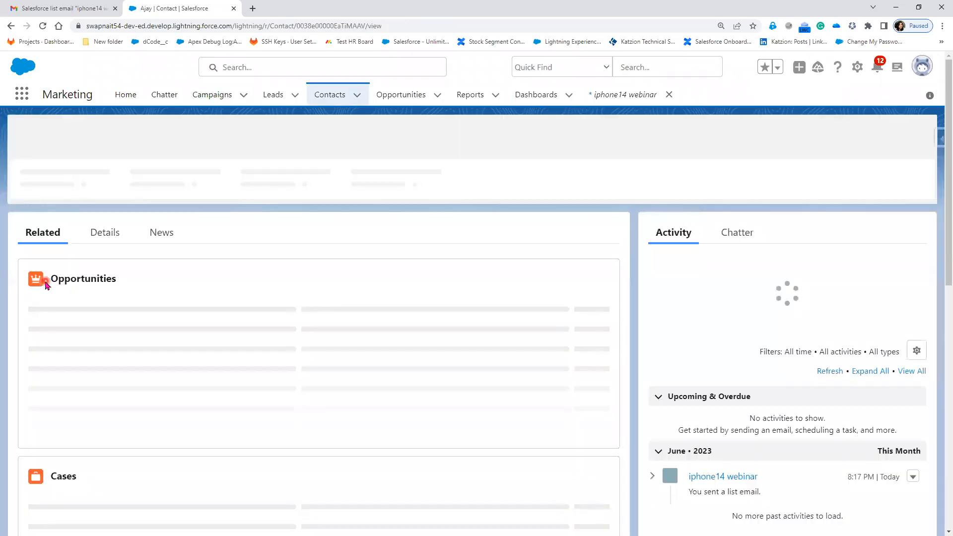
left_click(110, 233)
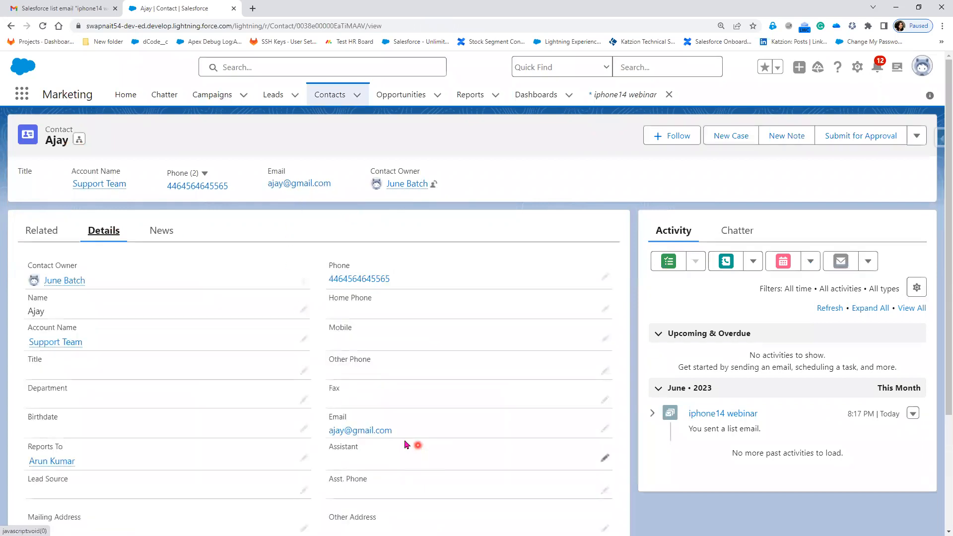
Replace the contact's email with the new email address and save the record
left_click(606, 430)
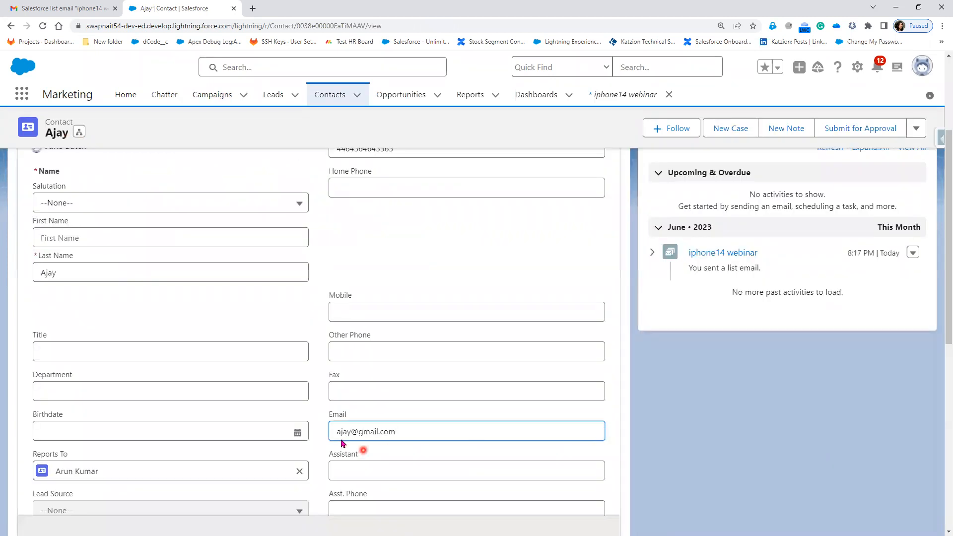
left_click_drag(400, 434, 315, 435)
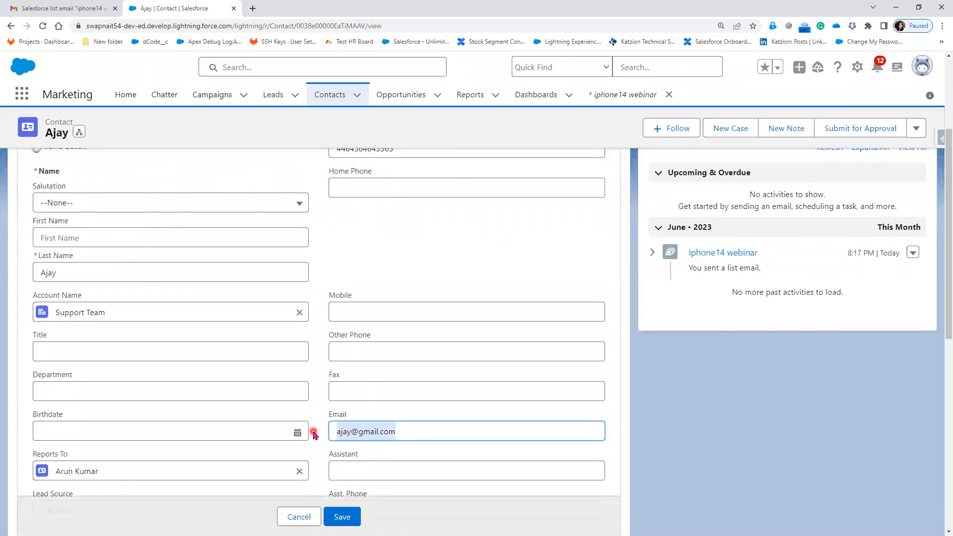
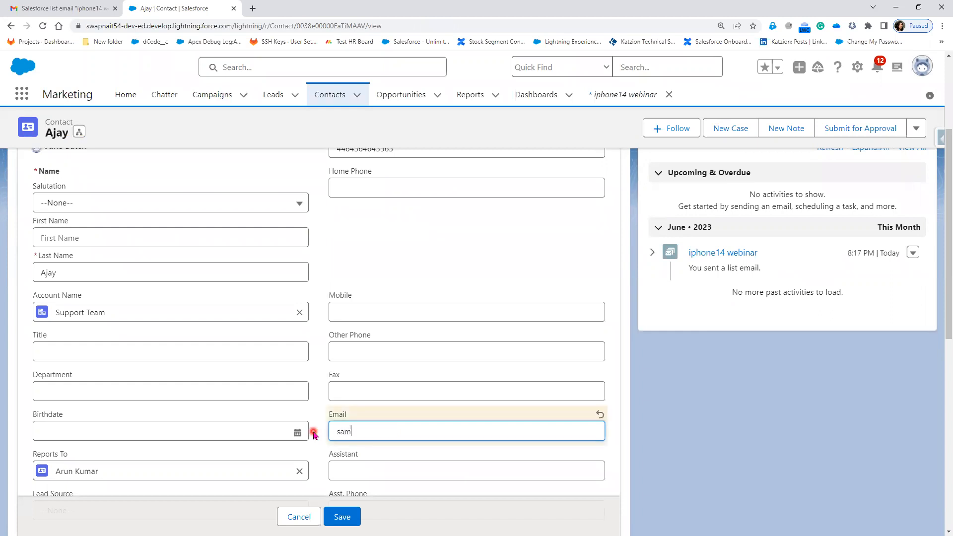
left_click(348, 517)
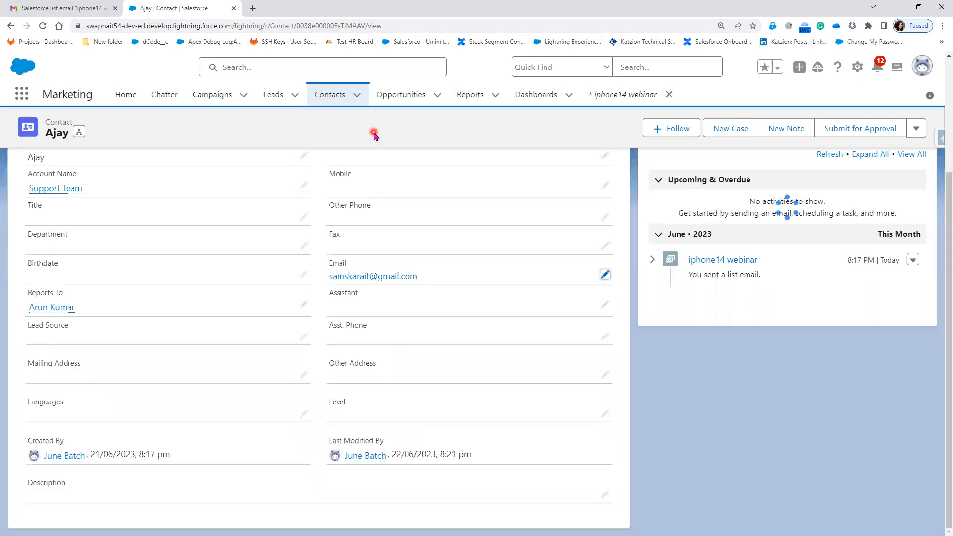
Open the iphone14_pro_Q4_2023 campaign from the recently viewed campaigns and look over its related records
left_click(208, 98)
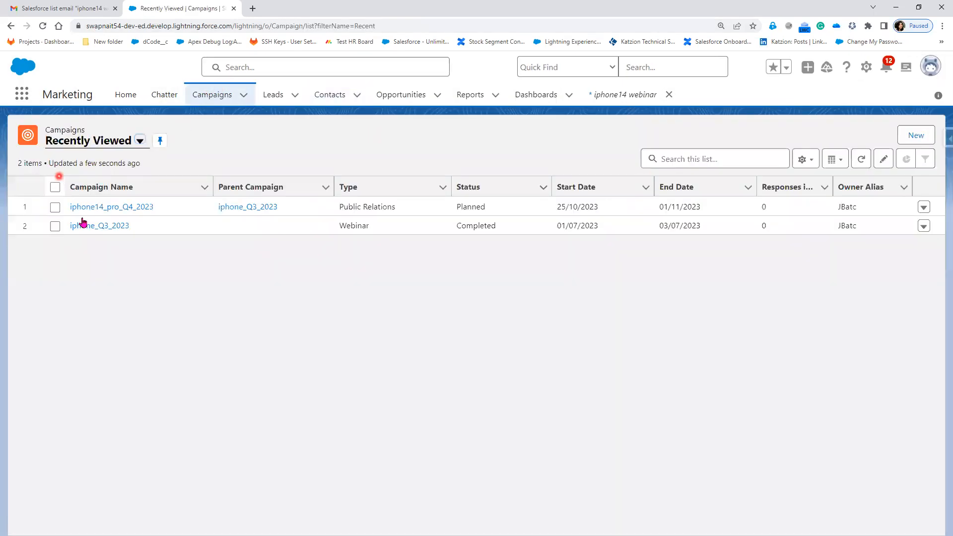
left_click(103, 208)
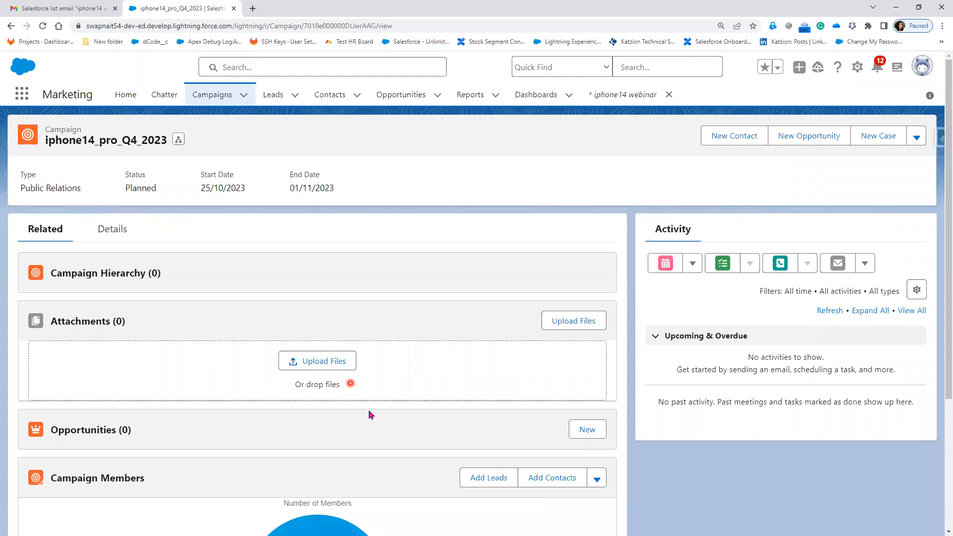
scroll(87, 209, "down", 4)
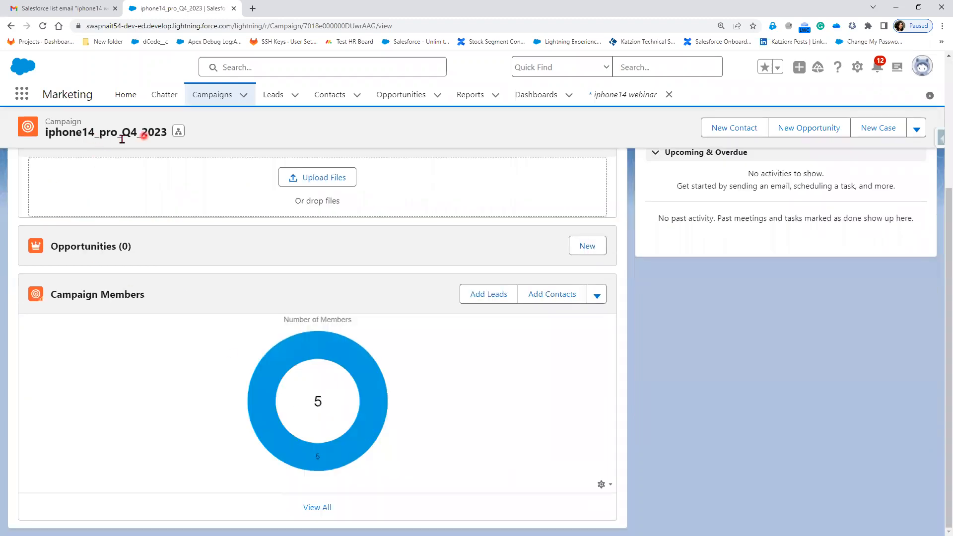
scroll(149, 323, "up", 4)
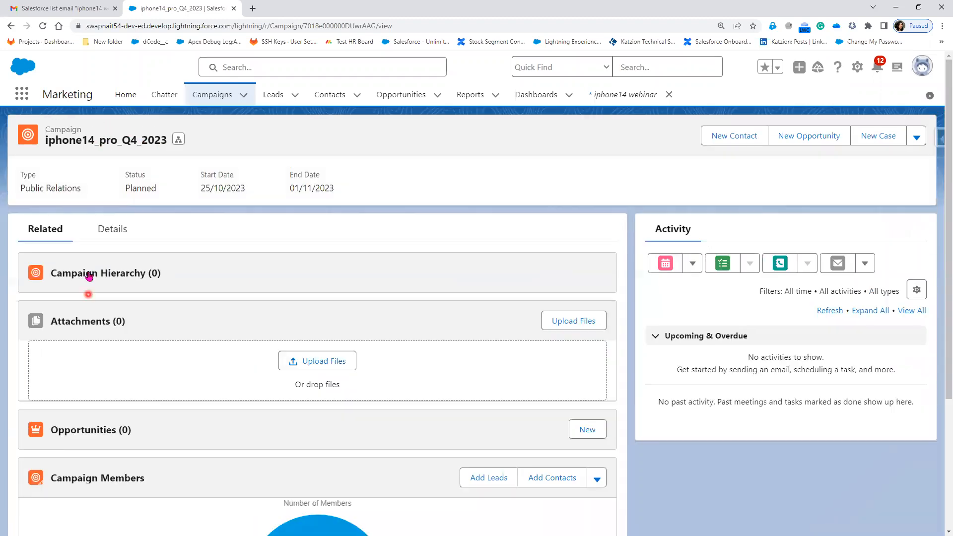
Rename the campaign to iphone14_pro_Q4 2023 in its details and save the record
left_click(122, 234)
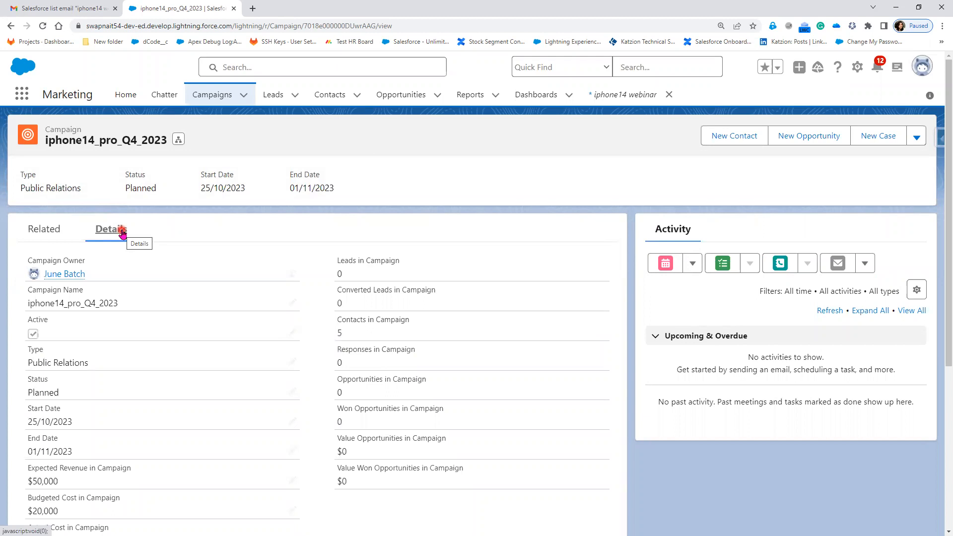
left_click(293, 306)
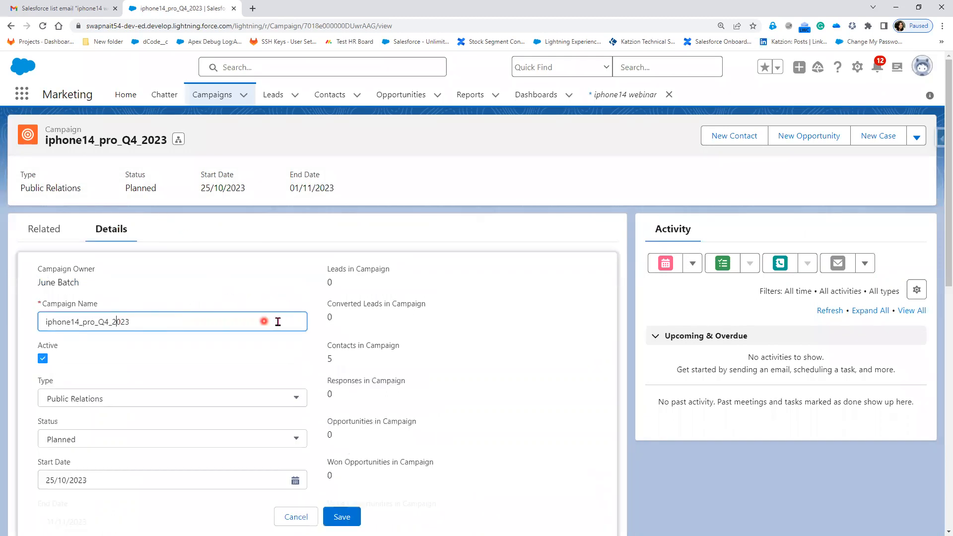
key("BackSpace")
left_click(357, 517)
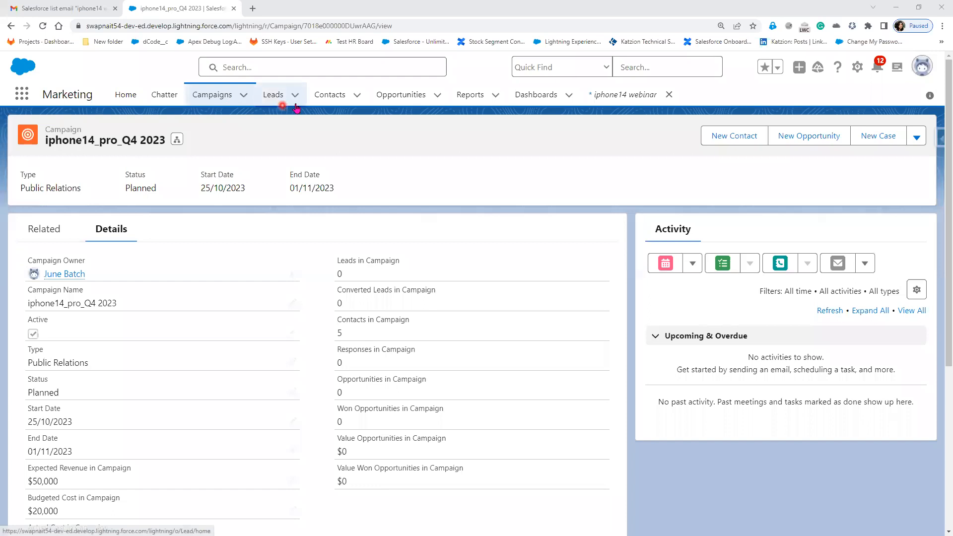
Start the import of leads and contacts from the campaign's related Campaign Members
left_click(36, 230)
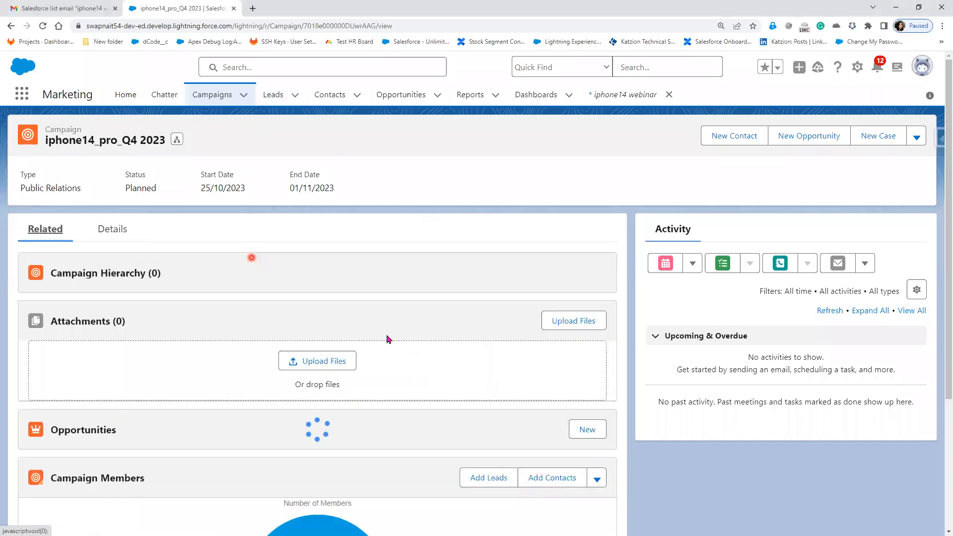
scroll(546, 437, "down", 2)
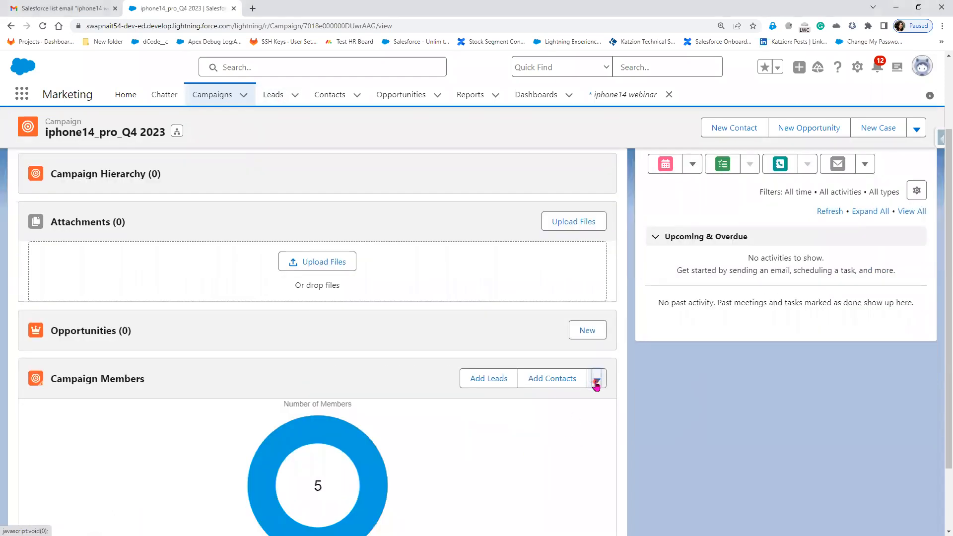
left_click(597, 385)
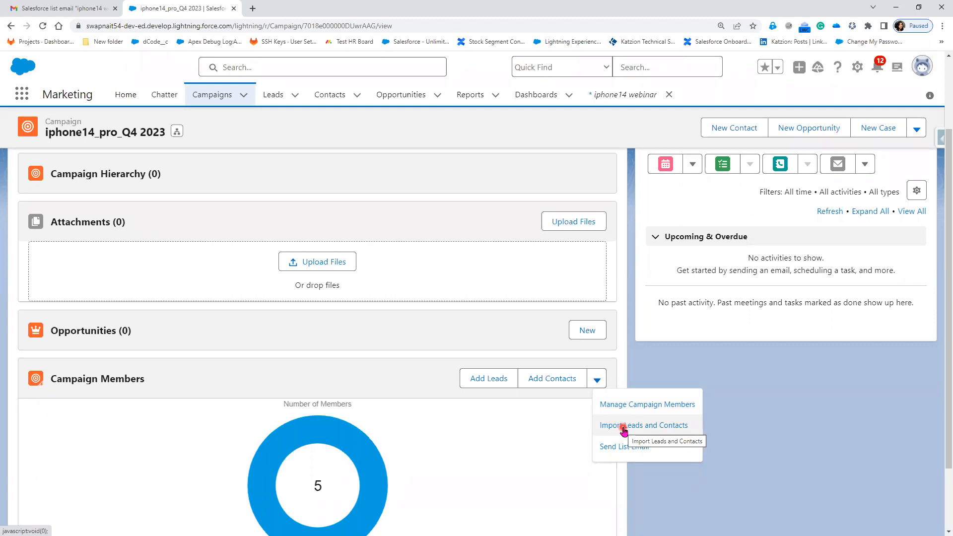
left_click(624, 428)
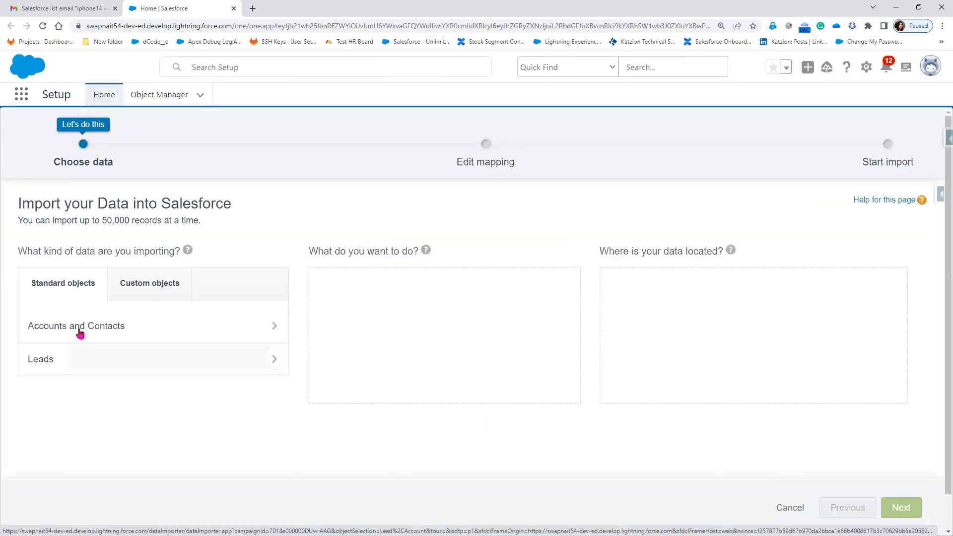
Choose Accounts and Contacts with Add new records in the import wizard, and leave it without importing
left_click(80, 331)
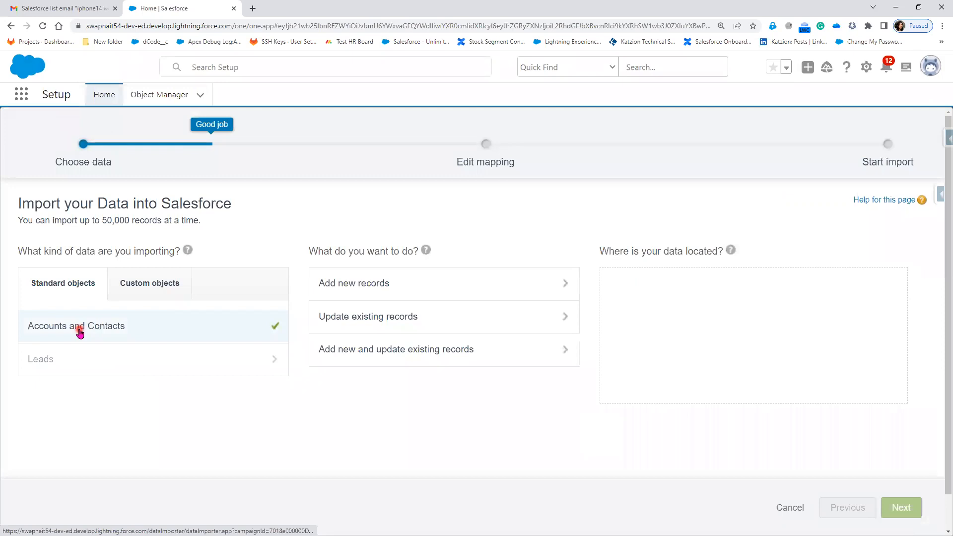
left_click(391, 296)
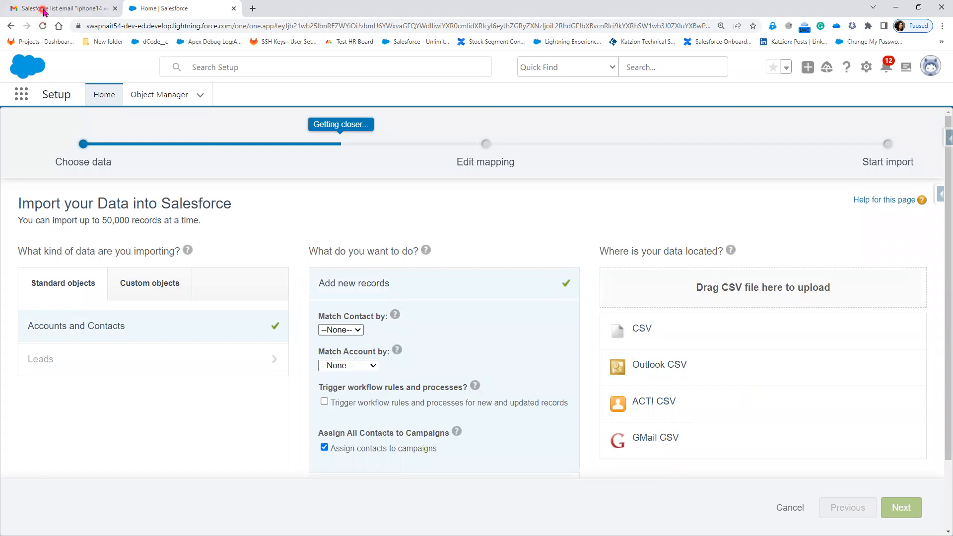
left_click(790, 508)
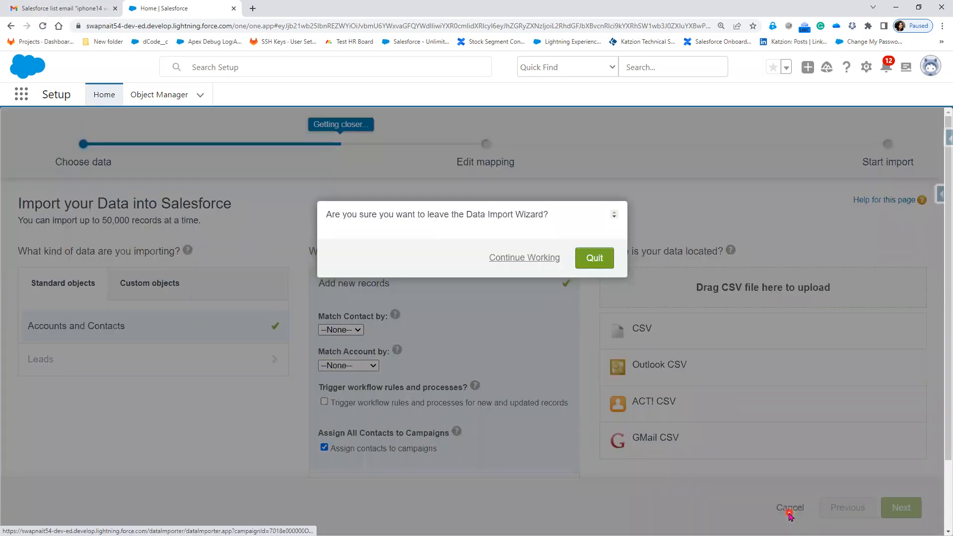
left_click(535, 258)
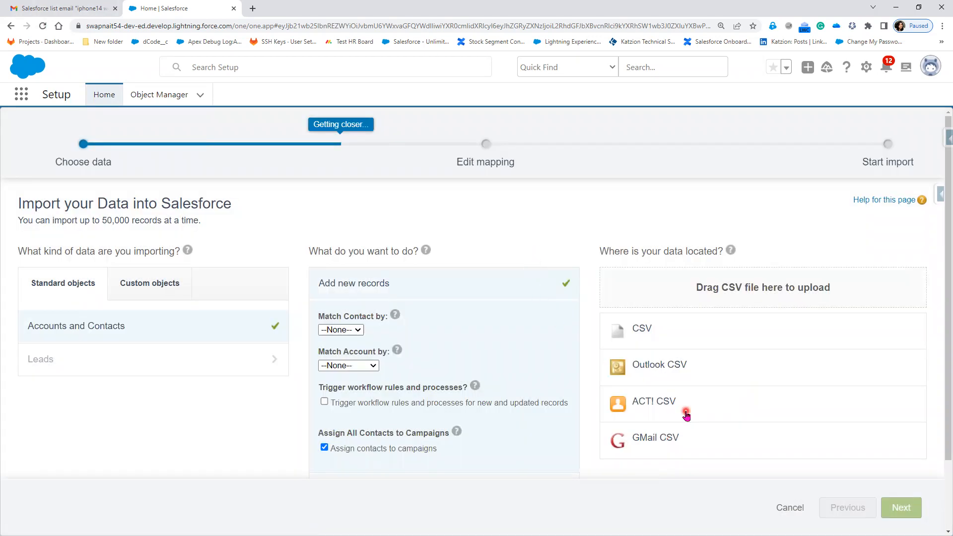
left_click(789, 508)
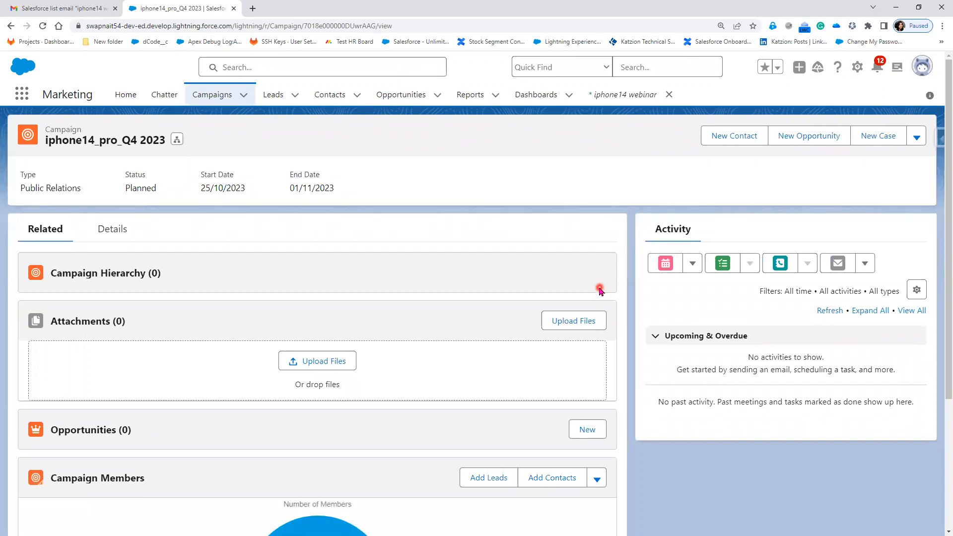
View the contacts offered for adding to the campaign, close the selection, and check the other Campaign Members actions
left_click(547, 481)
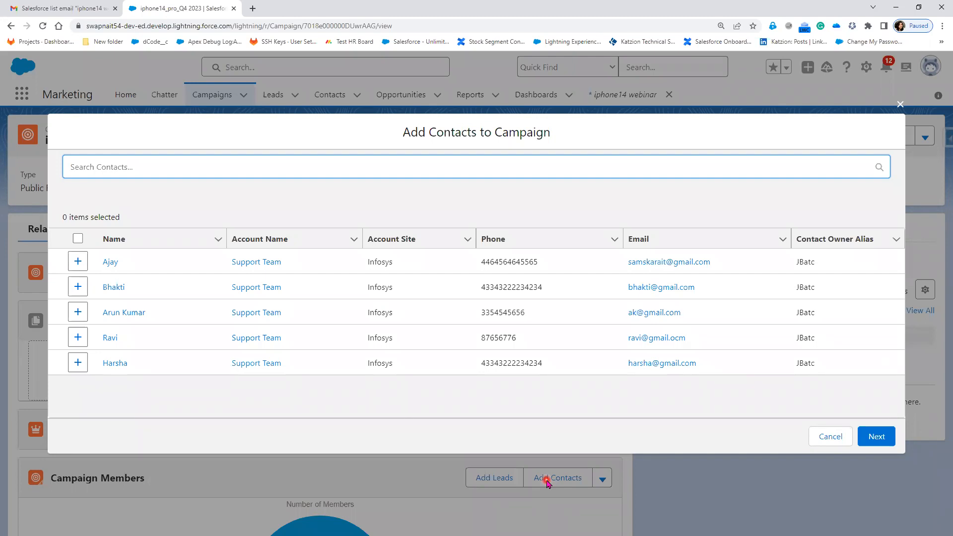
left_click(901, 103)
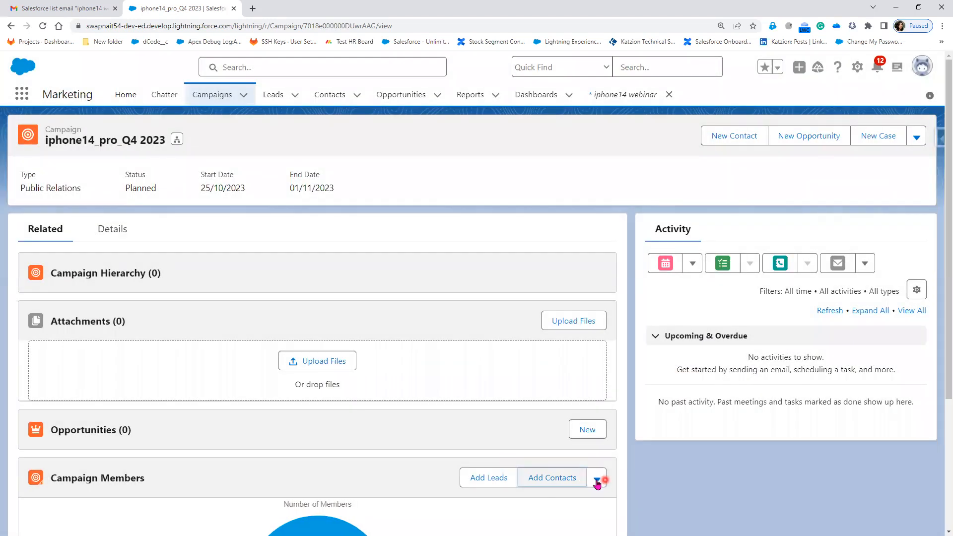
left_click(596, 480)
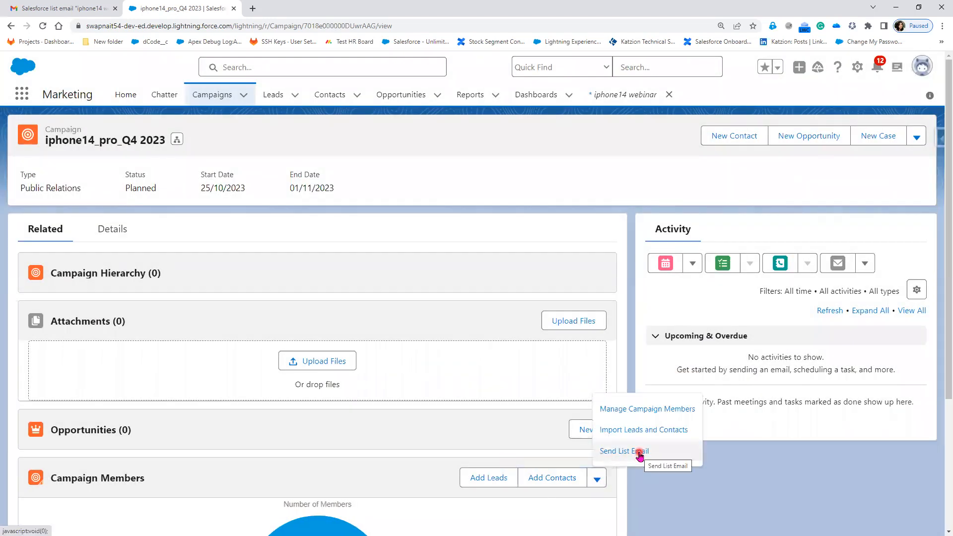
left_click(706, 492)
scroll(705, 497, "down", 2)
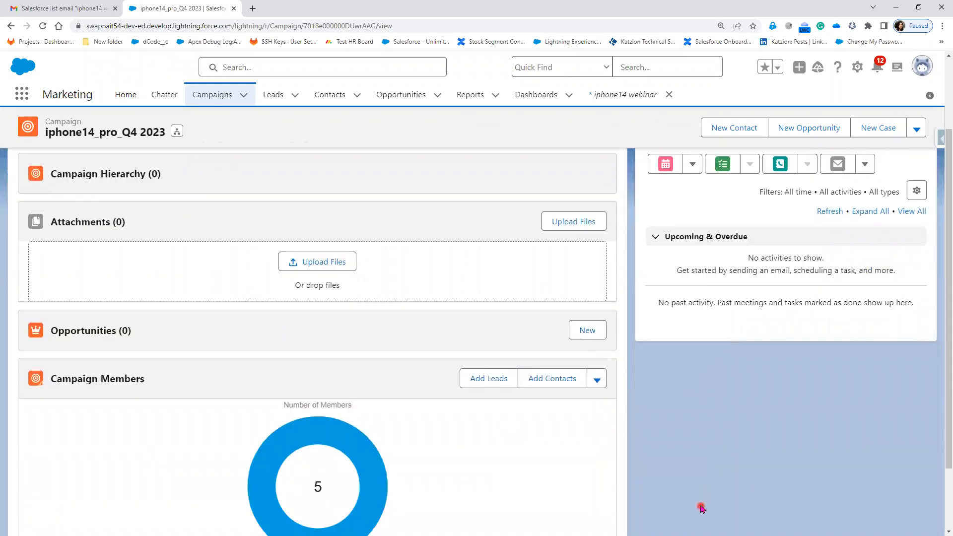
mouse_move(352, 452)
Open Contacts in a new browser tab and switch to the All Contacts list view
right_click(330, 99)
left_click(361, 107)
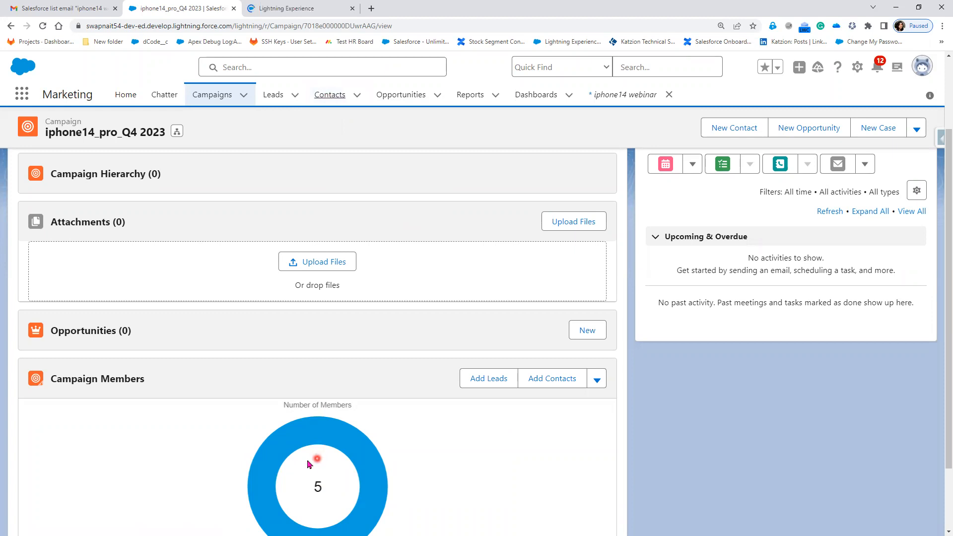
left_click(299, 11)
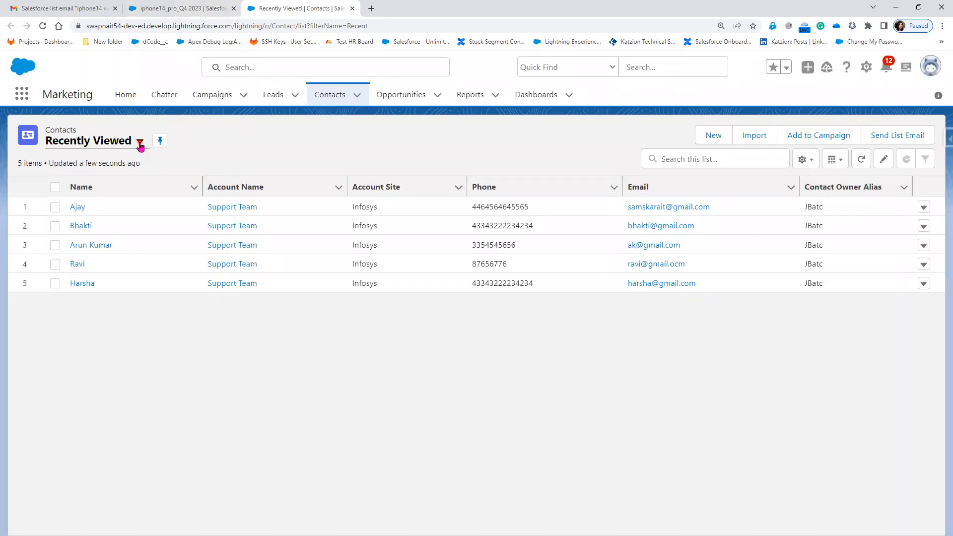
left_click(140, 142)
left_click(118, 185)
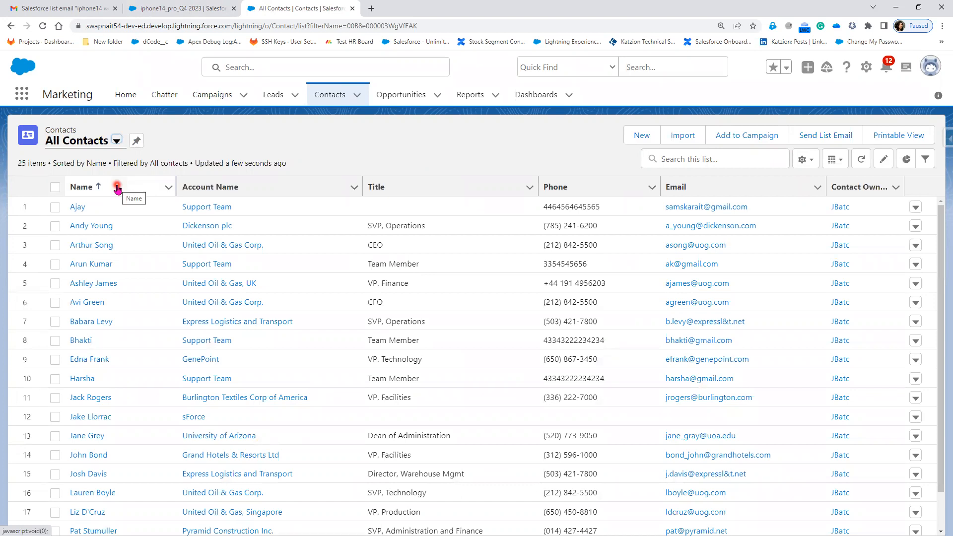
Select the first five contacts, open a list email addressed to them, and close it without sending
left_click(54, 207)
left_click(56, 227)
left_click(55, 246)
left_click(55, 265)
left_click(54, 284)
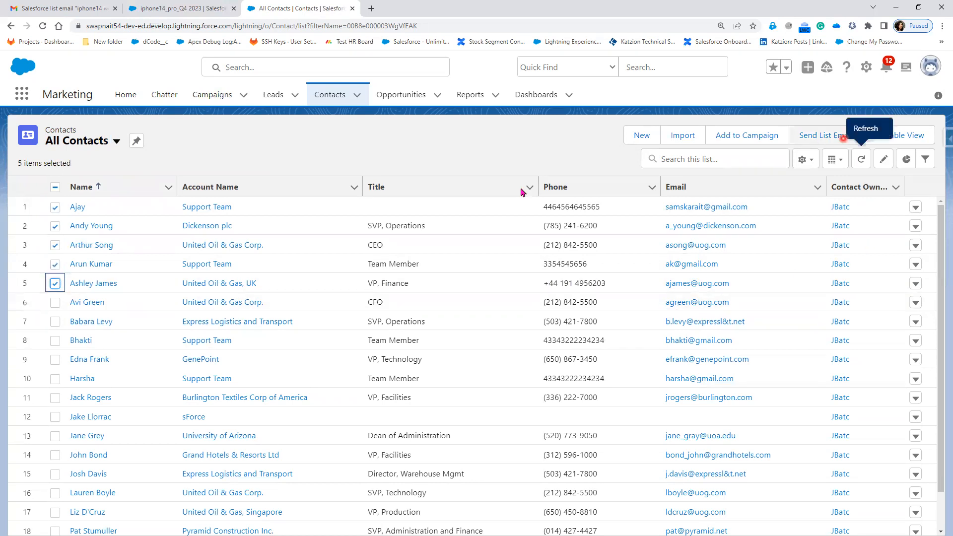
left_click(822, 142)
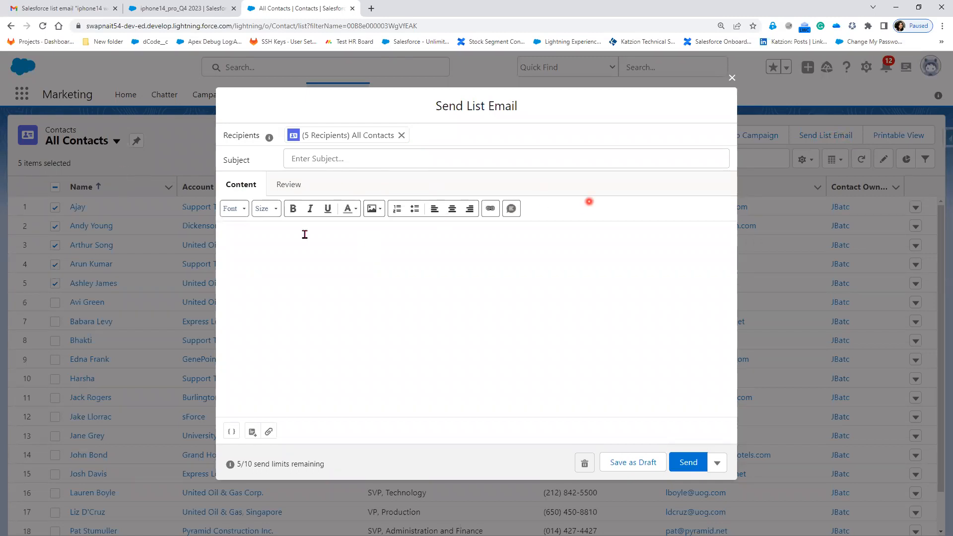
left_click(733, 79)
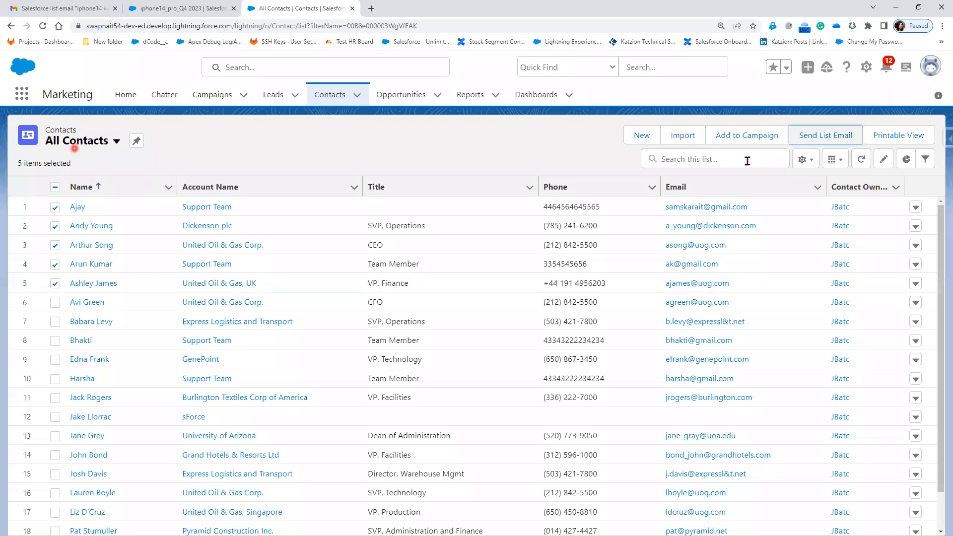
Open the iphone14_pro_Q4 2023 campaign, open a list email to all its members, and close it unsent
left_click(225, 98)
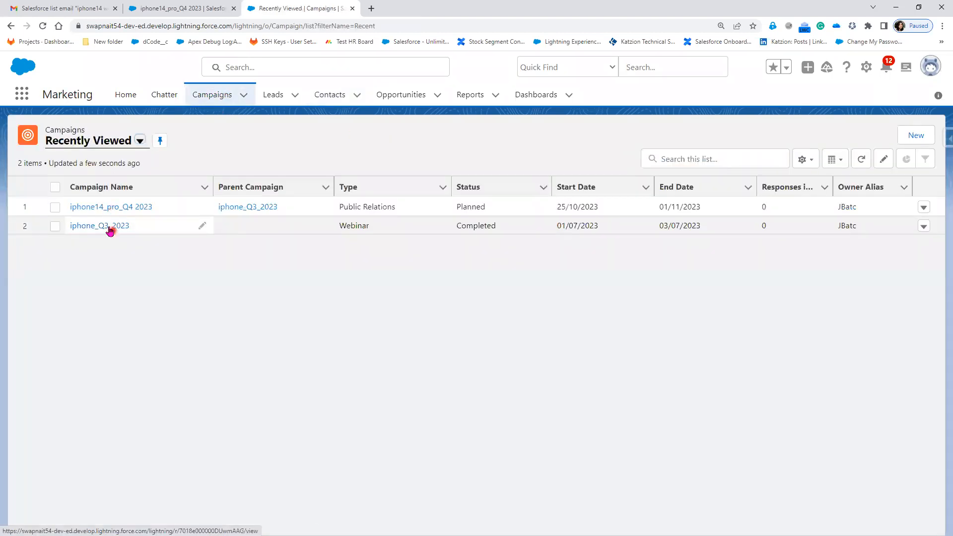
left_click(108, 212)
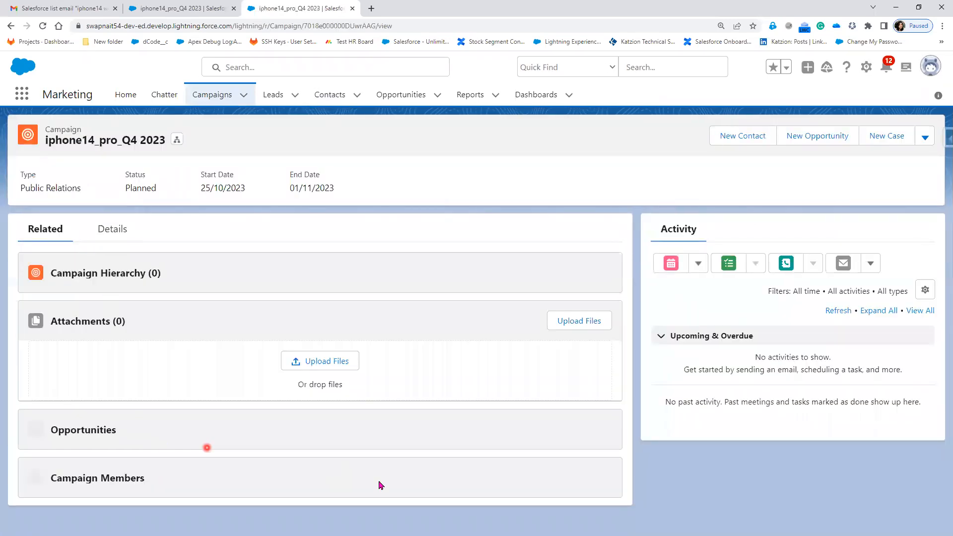
scroll(417, 459, "down", 3)
left_click(597, 330)
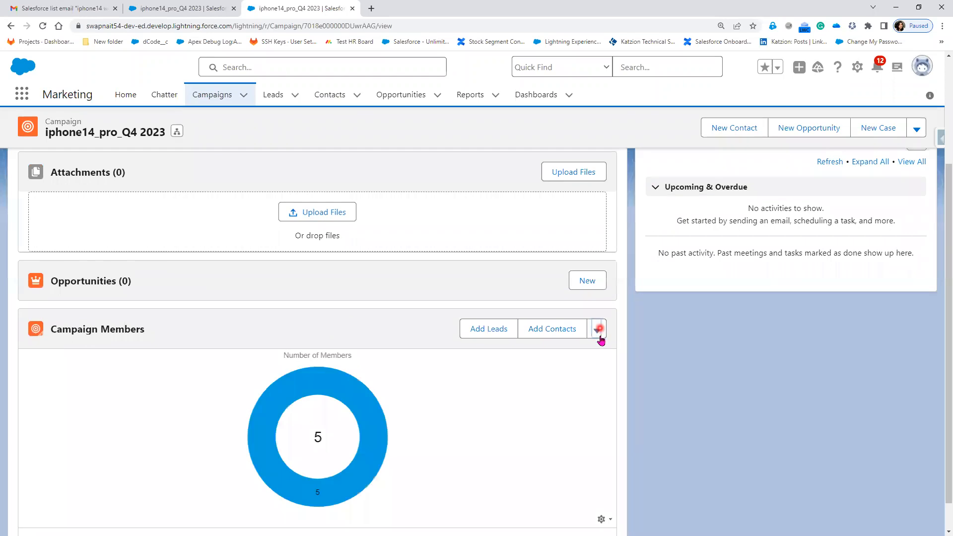
left_click(624, 398)
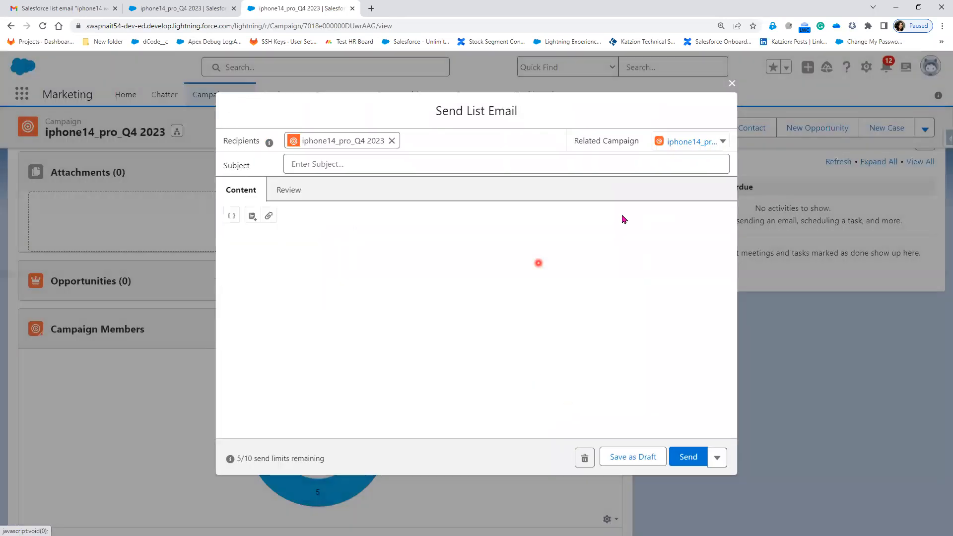
left_click(732, 79)
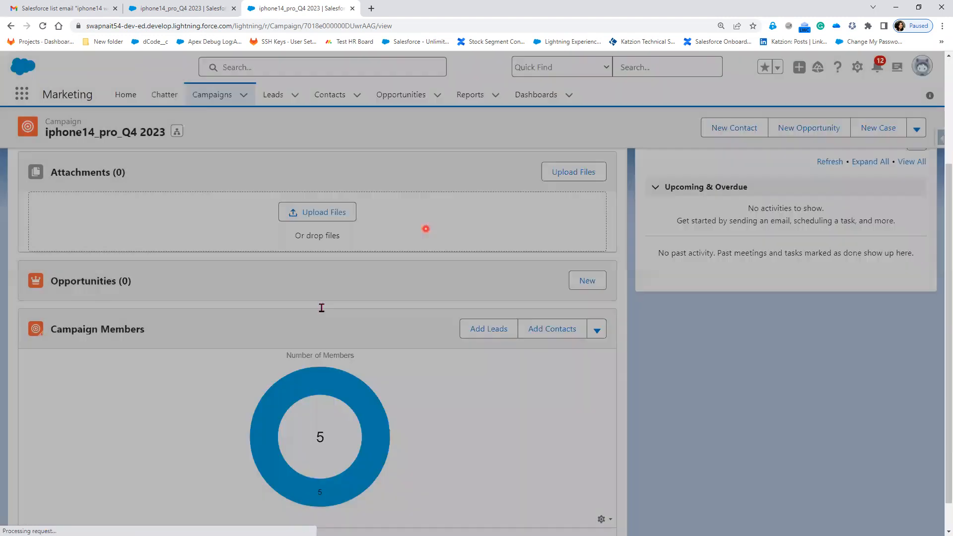
View all of the campaign's members, select the first two, and open a list email addressed to them
scroll(319, 472, "down", 1)
left_click(318, 508)
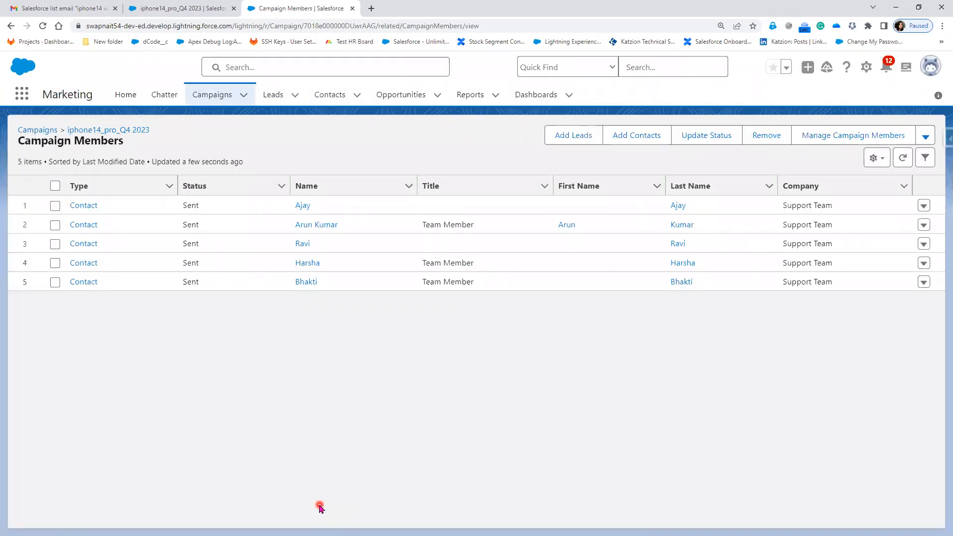
left_click(55, 205)
left_click(56, 225)
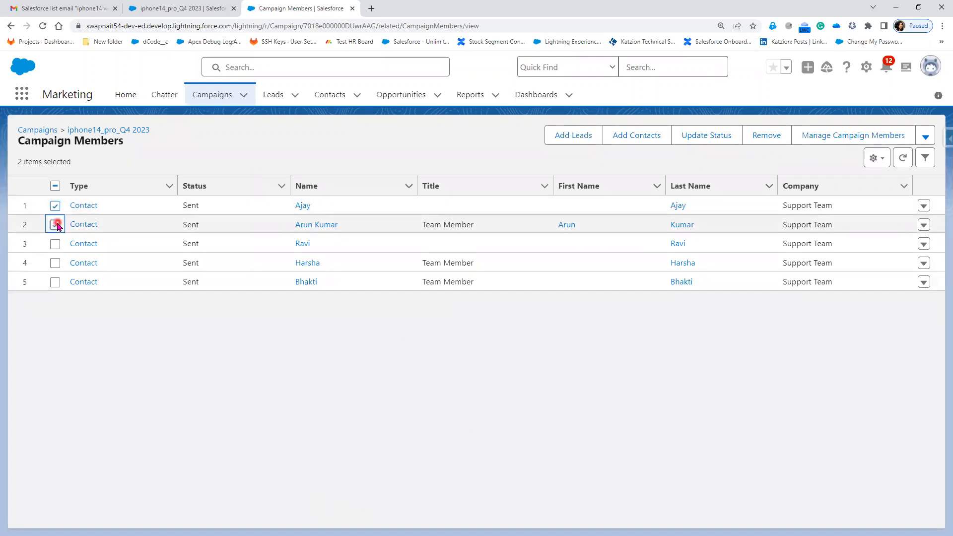
left_click(926, 138)
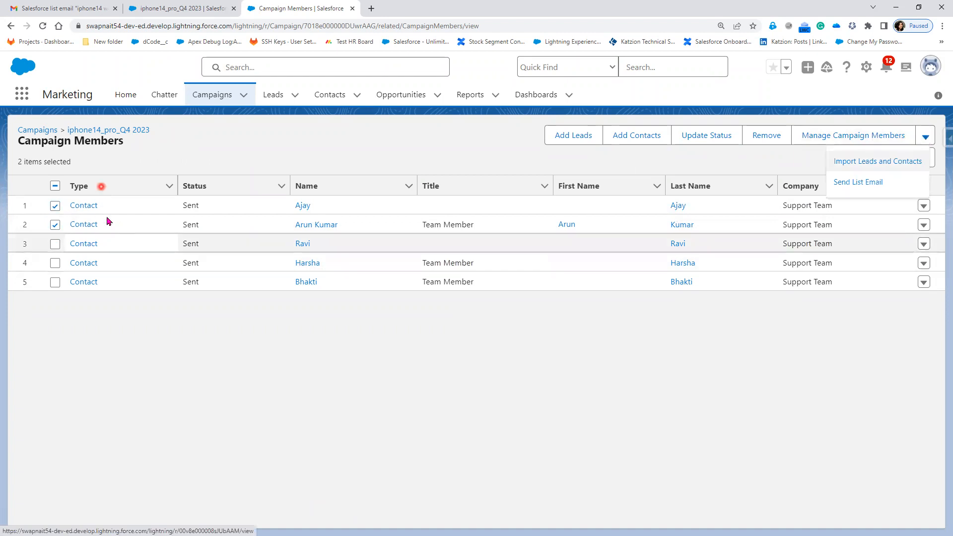
left_click(869, 183)
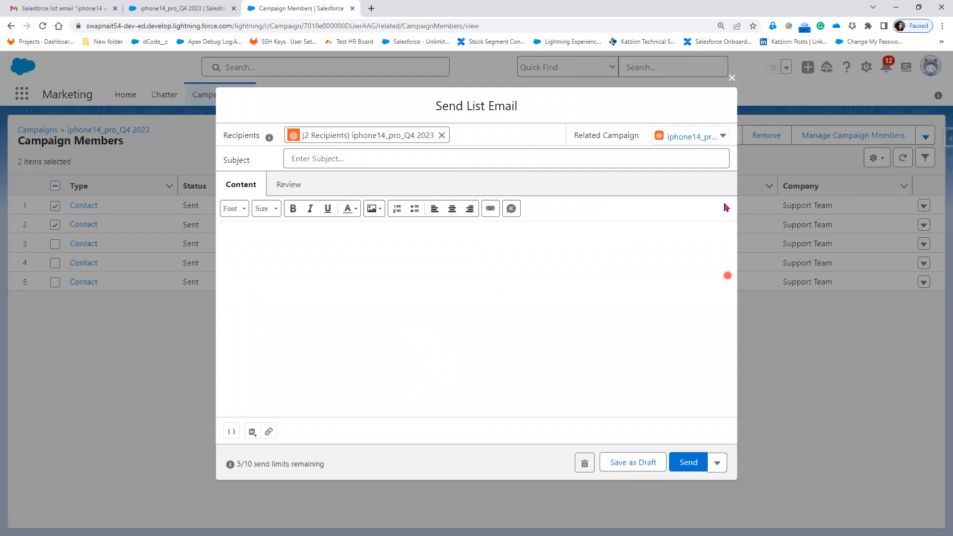
Close the list email to the two selected members without sending it and return to the iphone14_pro_Q4 2023 campaign
left_click(732, 78)
left_click(11, 25)
Open the campaign's import of leads and contacts, choose Accounts and Contacts with Add new records, and quit the wizard without importing
left_click(597, 297)
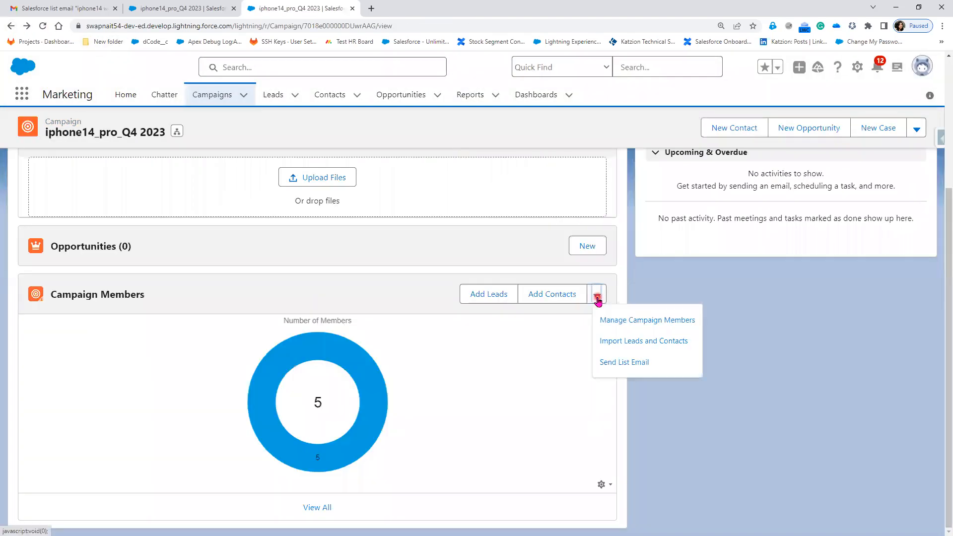
left_click(630, 325)
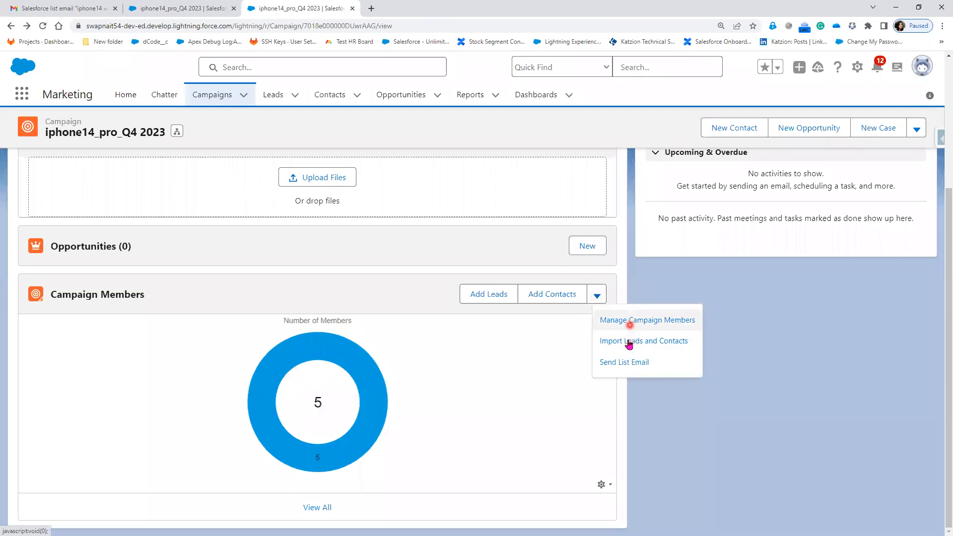
left_click(629, 342)
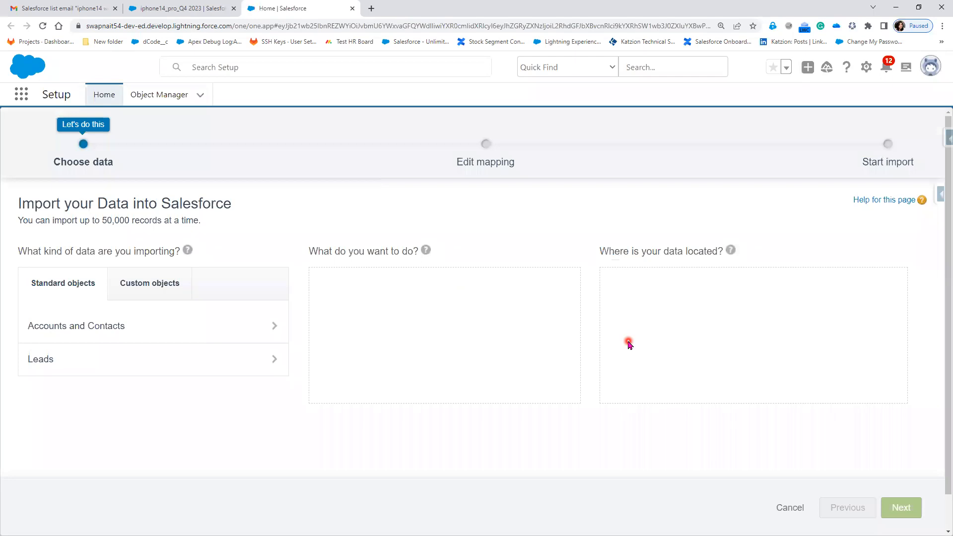
left_click(203, 334)
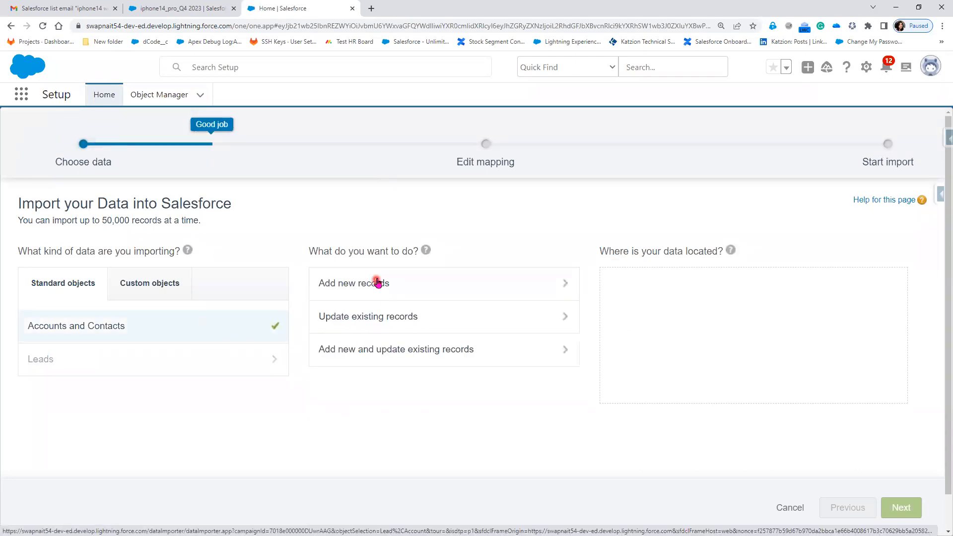
left_click(3, 288)
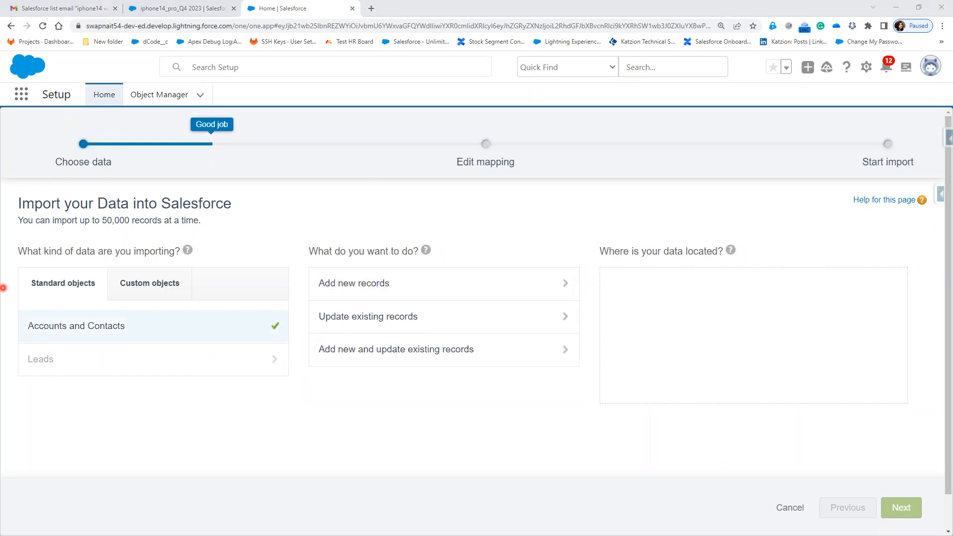
left_click(401, 291)
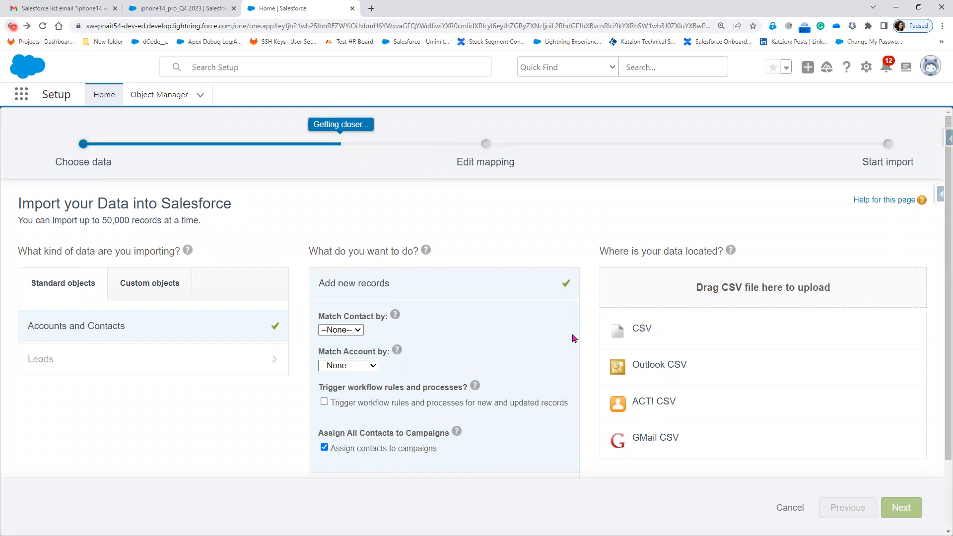
left_click(791, 515)
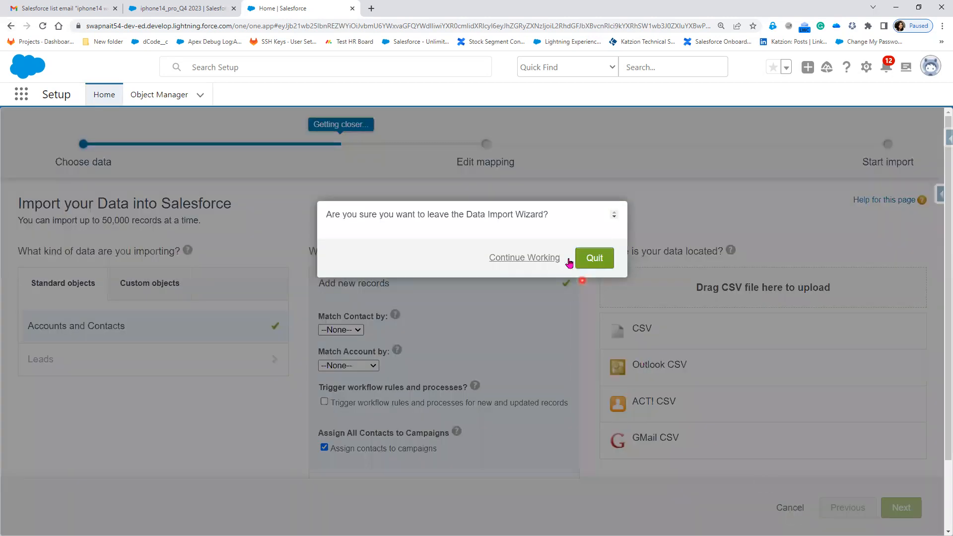
left_click(594, 259)
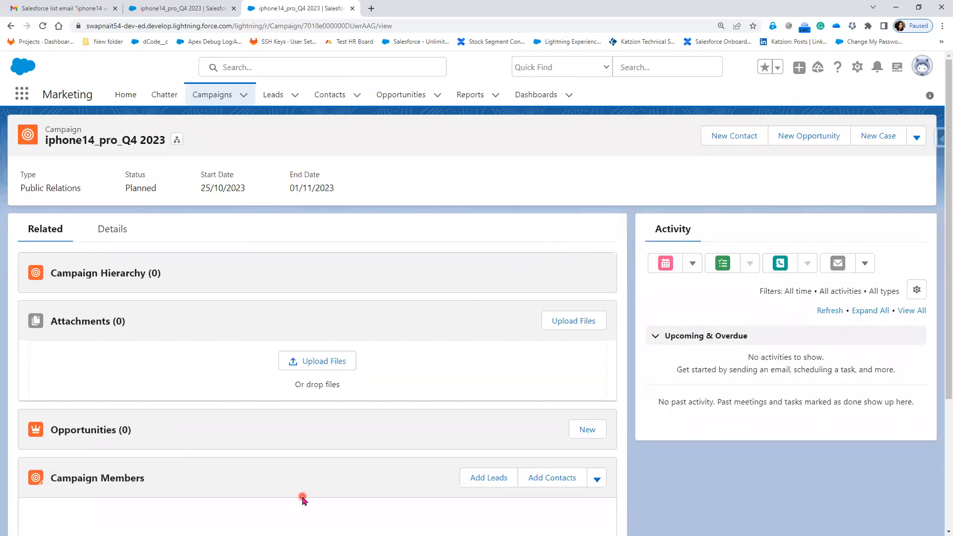
Look over the campaign's member chart and header details, and switch to the PowerPoint slide show on Marketing Cloud campaigns
scroll(303, 498, "down", 3)
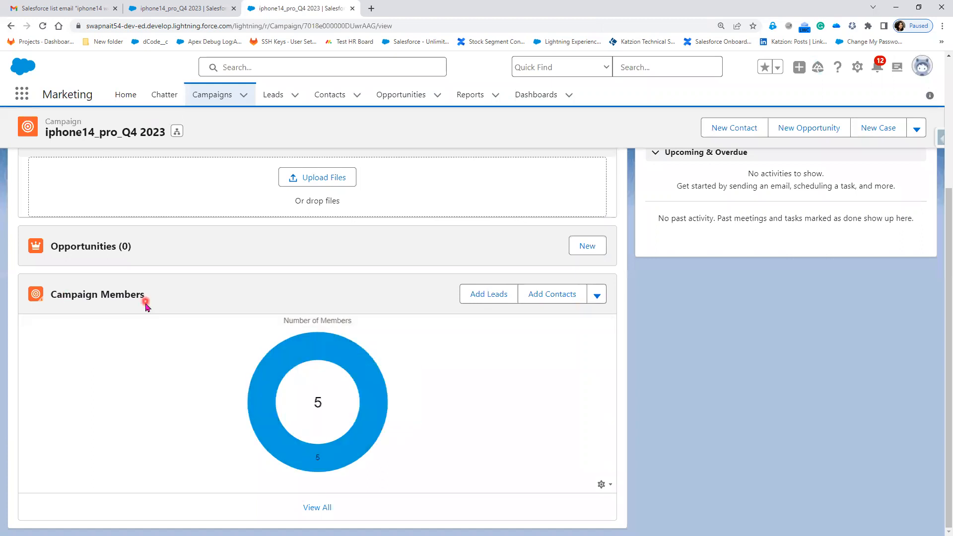
mouse_move(378, 443)
scroll(346, 432, "up", 4)
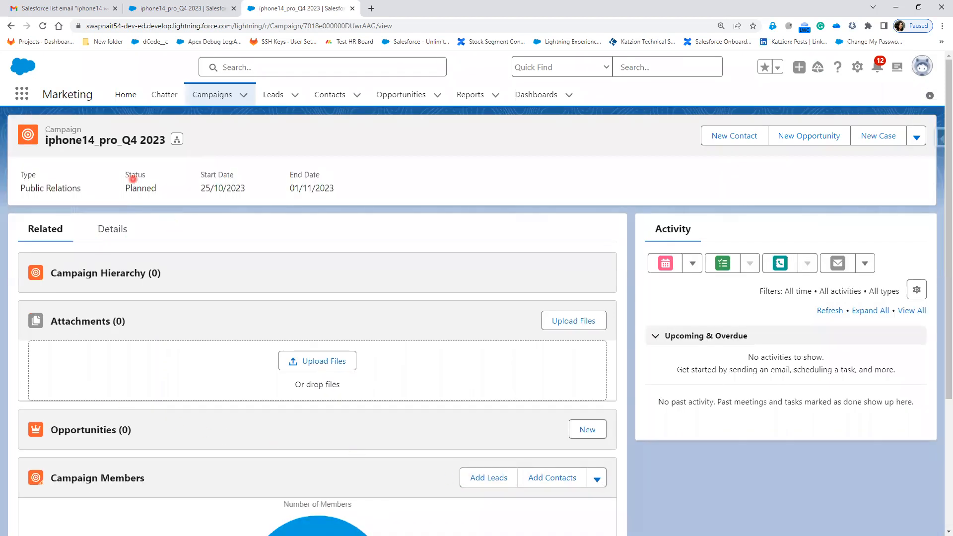
key("alt+Tab")
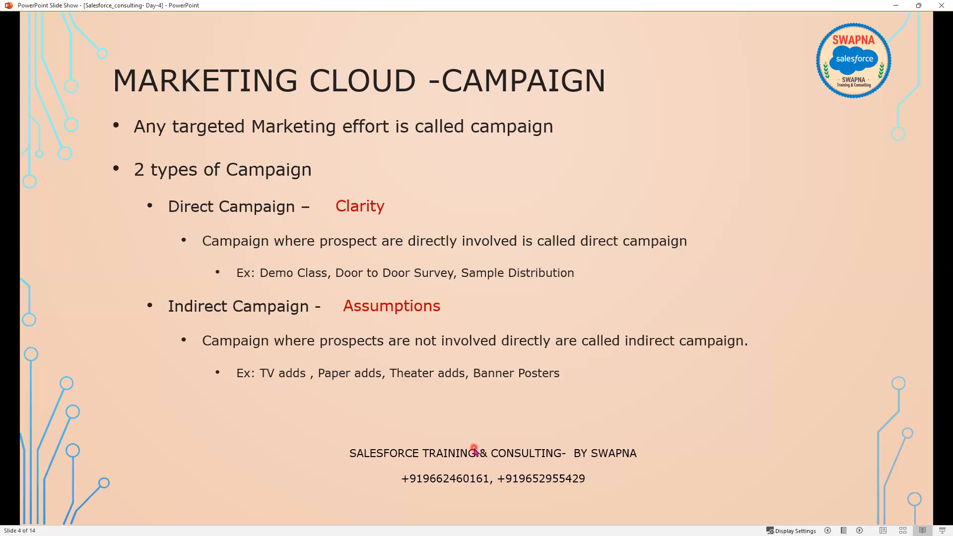
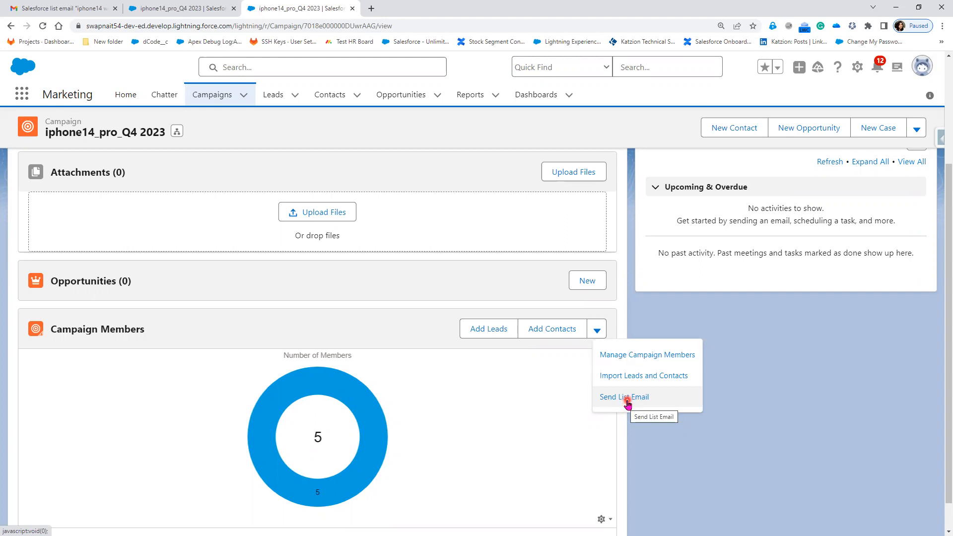
Open the Contacts list in a new browser tab, look it over, and return to the iphone14_pro_Q4 2023 campaign
left_click(525, 410)
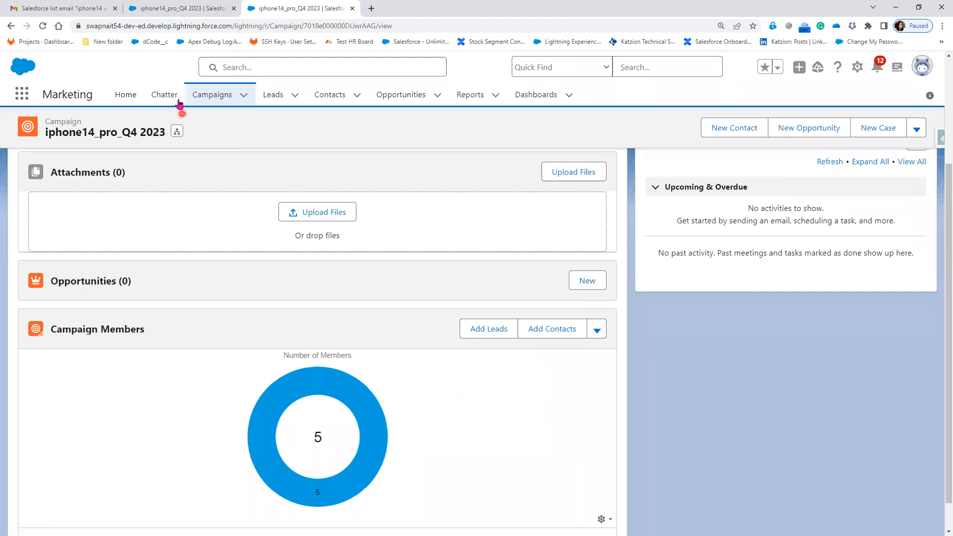
right_click(341, 99)
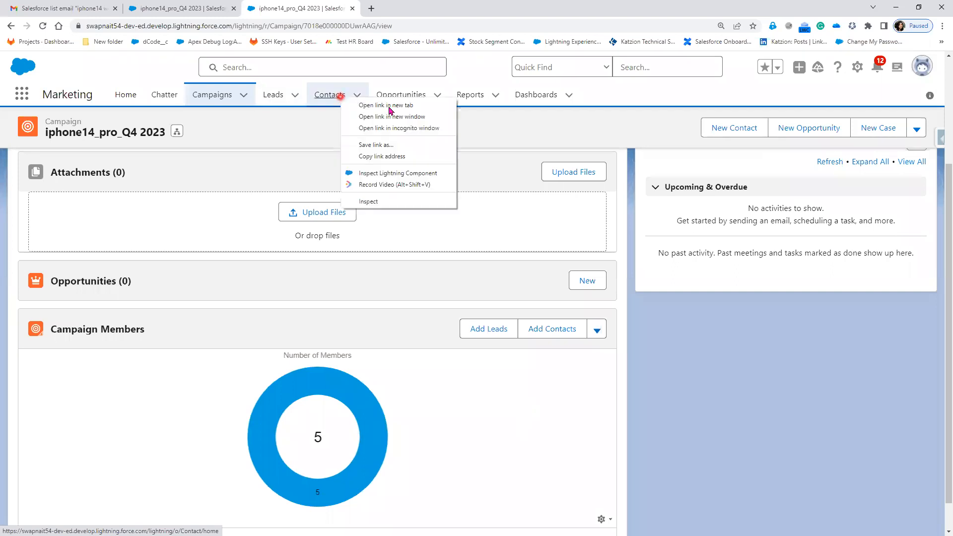
left_click(391, 108)
left_click(410, 7)
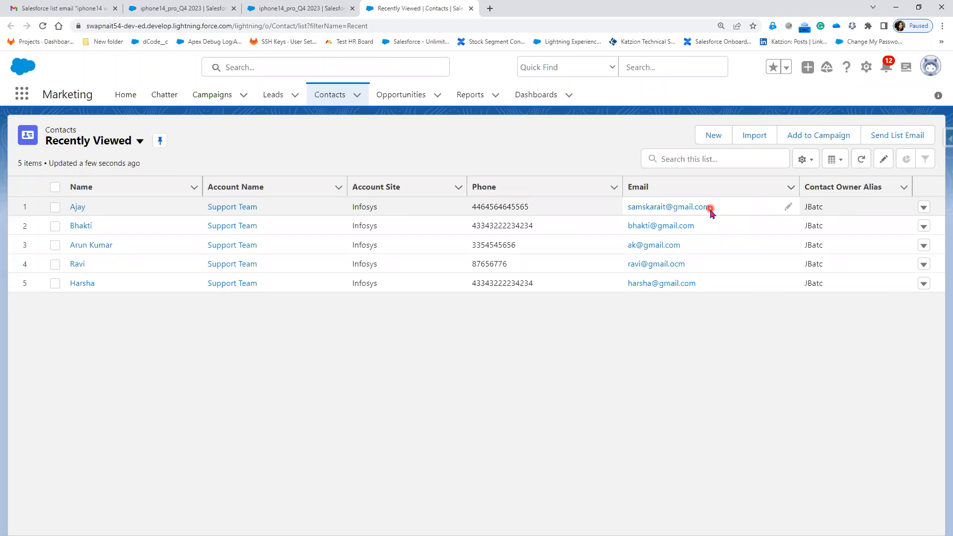
left_click(318, 9)
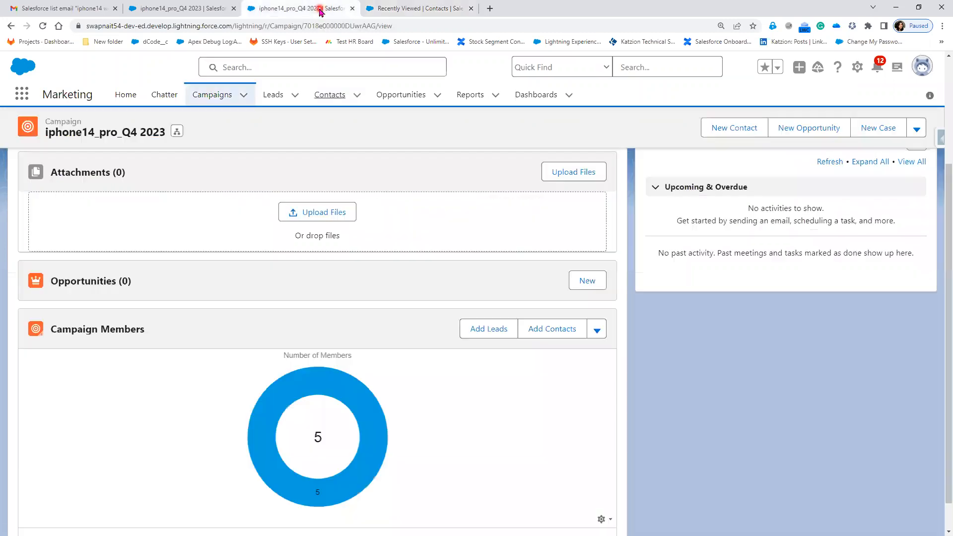
left_click(596, 329)
left_click(636, 404)
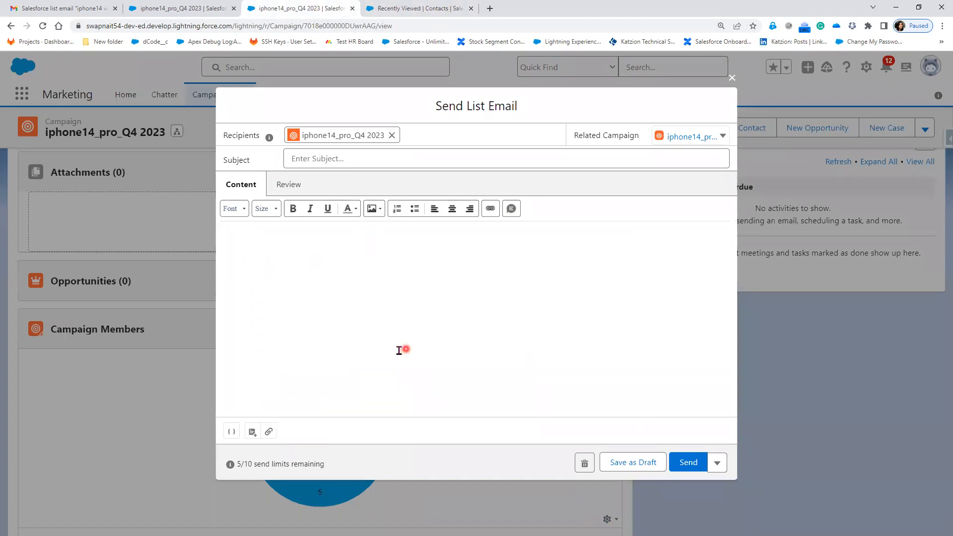
left_click(734, 80)
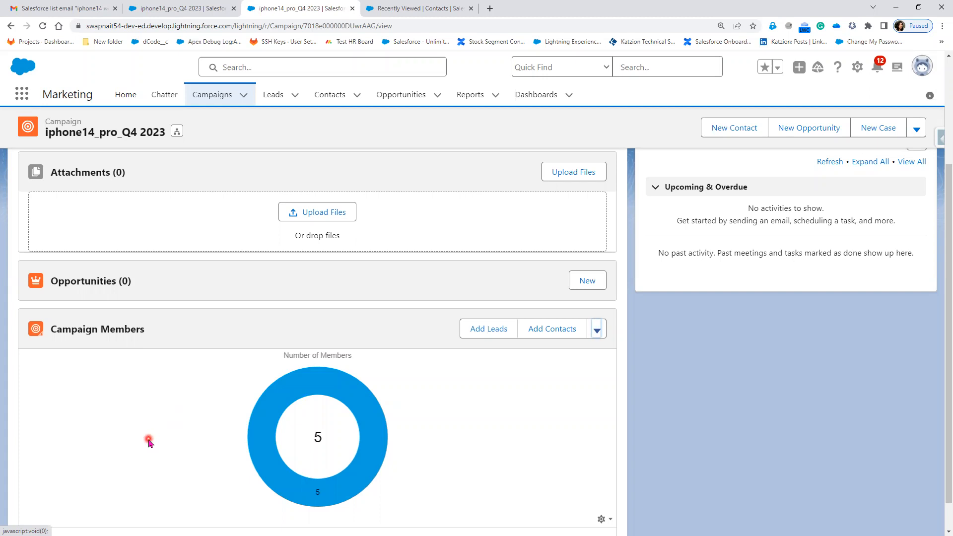
Start a list email to the members of the iphone14_pro_Q4 2023 campaign with the subject "New Phone"
left_click(595, 331)
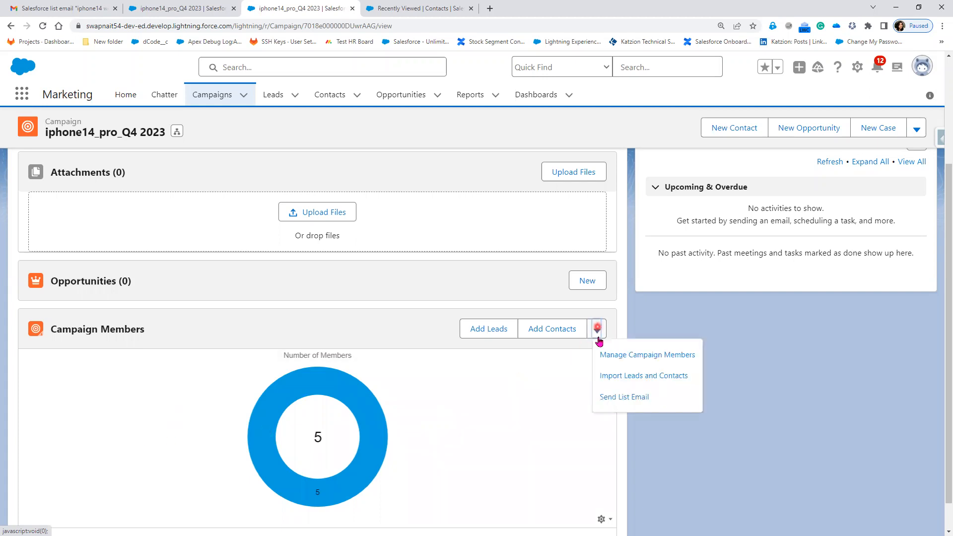
left_click(620, 404)
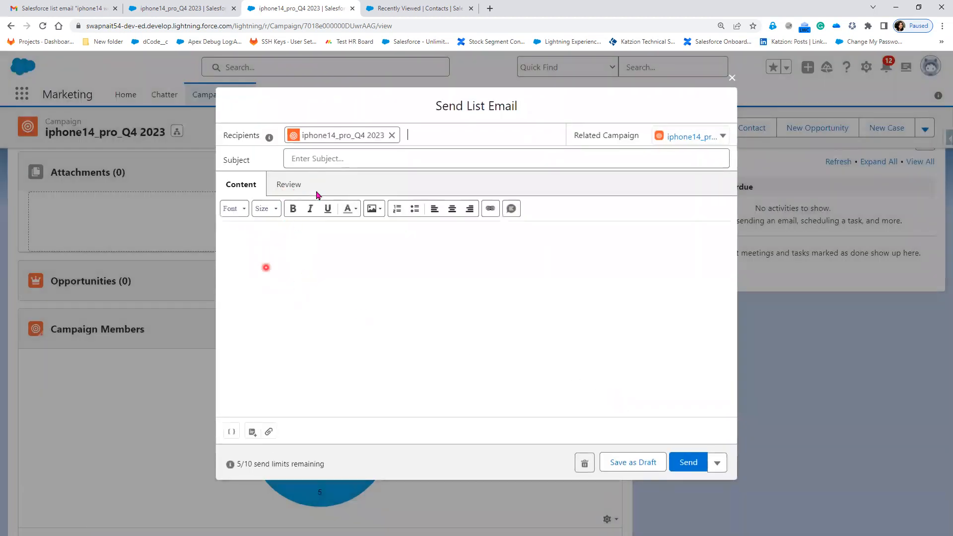
left_click(328, 160)
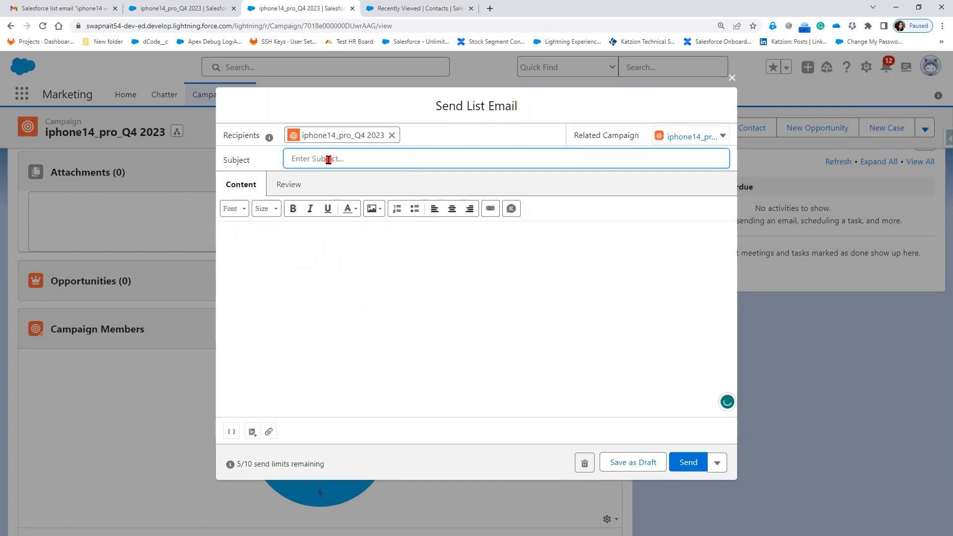
type("New Phone")
Write the email body on three lines: "Hi ,", "New Phone arriving next week." and "Thank you,"
left_click(268, 252)
type("Hi ,")
key("Return")
type("New Ph")
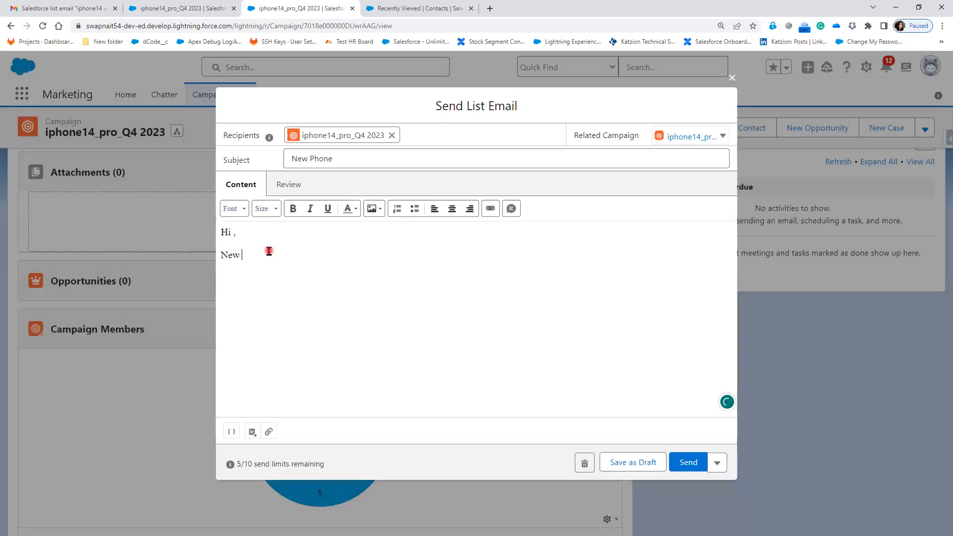
type("one arr")
key("BackSpace")
key("BackSpace")
key("BackSpace")
type("arriving next week")
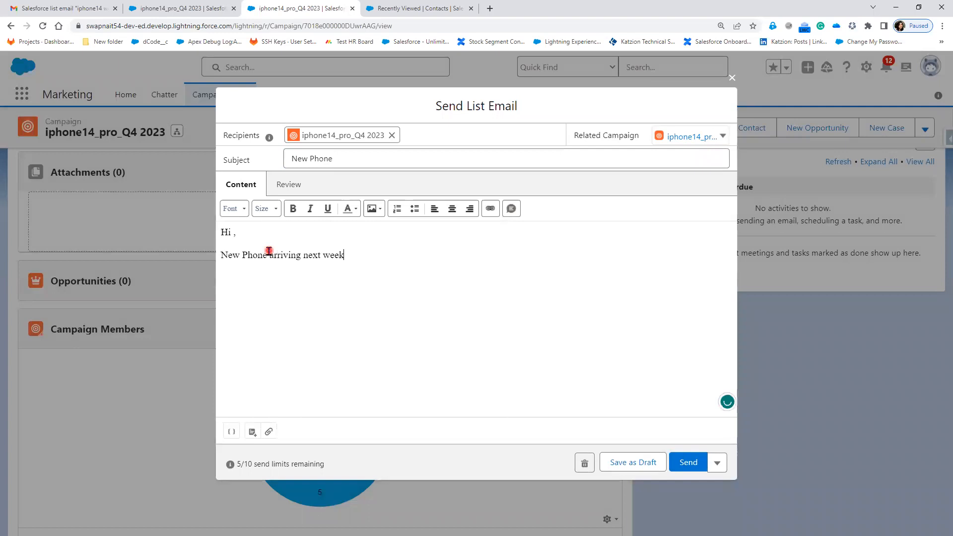
type(". ")
type("Thank you,")
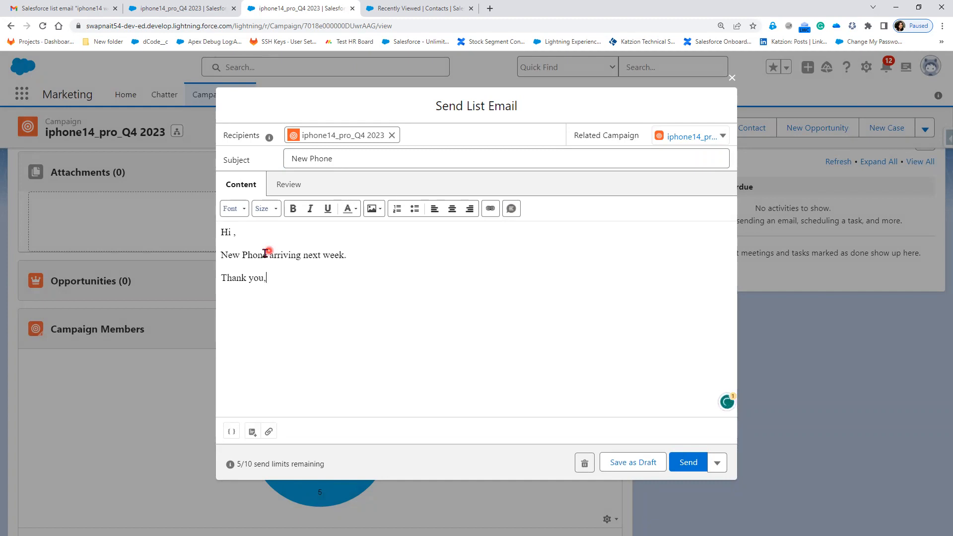
Choose to send the list email later and try to schedule it for 19-Oct-2023
left_click(633, 469)
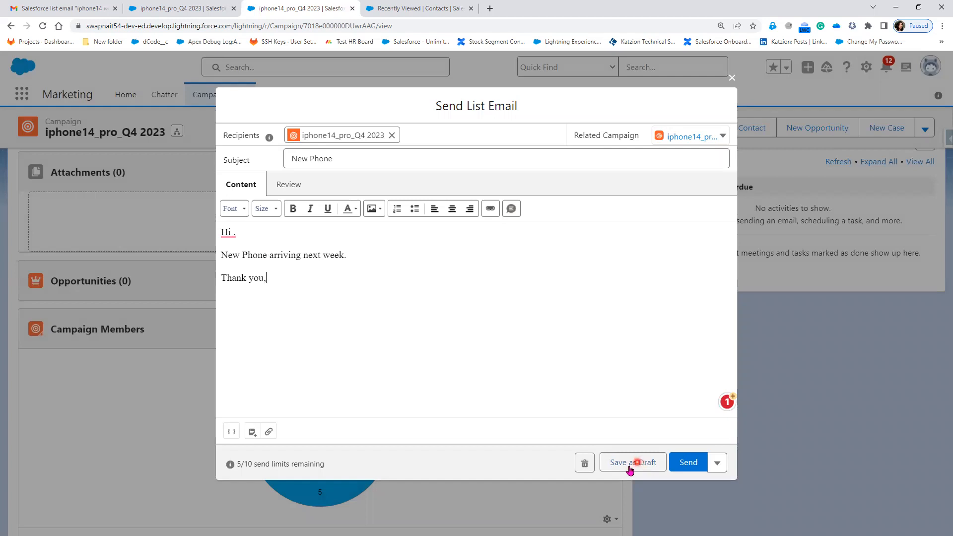
left_click(718, 463)
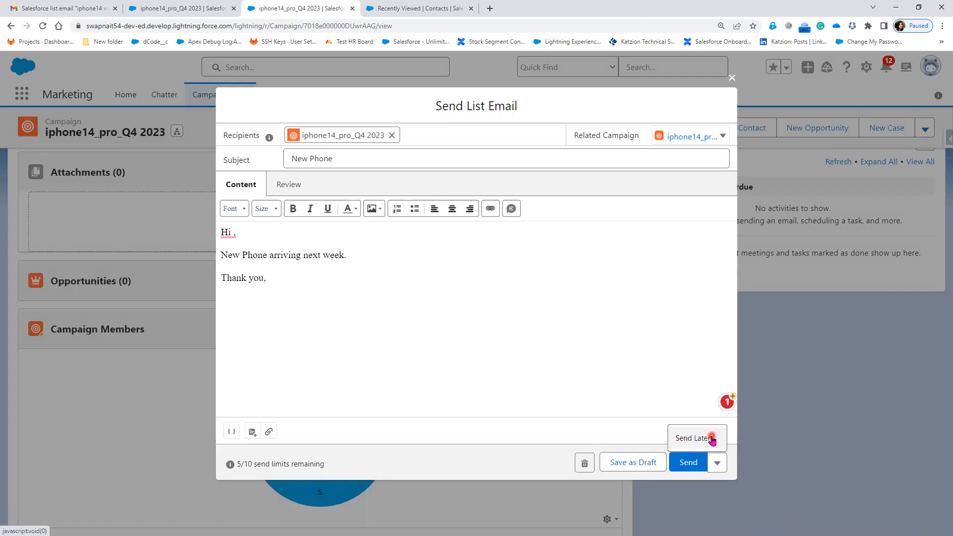
left_click(712, 439)
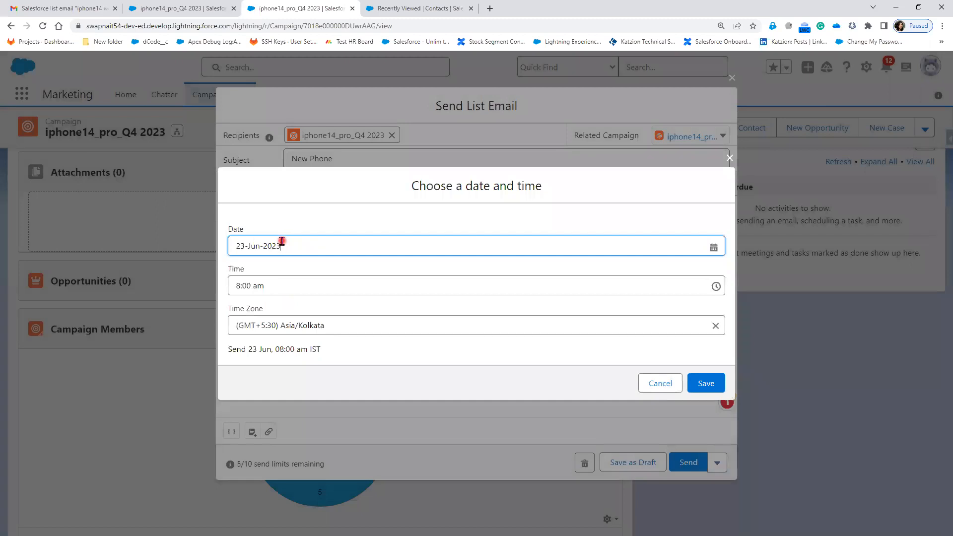
left_click(281, 241)
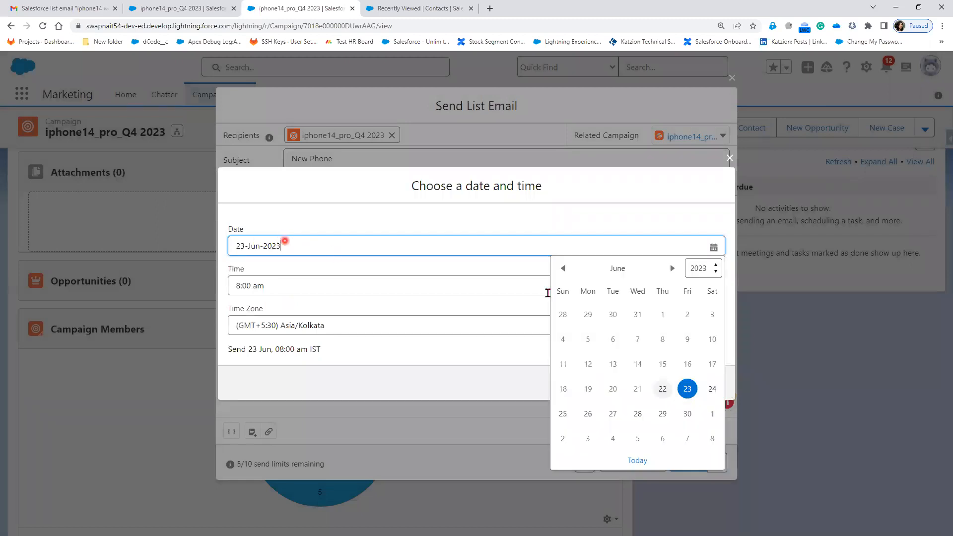
left_click(674, 269)
left_click(674, 268)
left_click(675, 269)
left_click(674, 269)
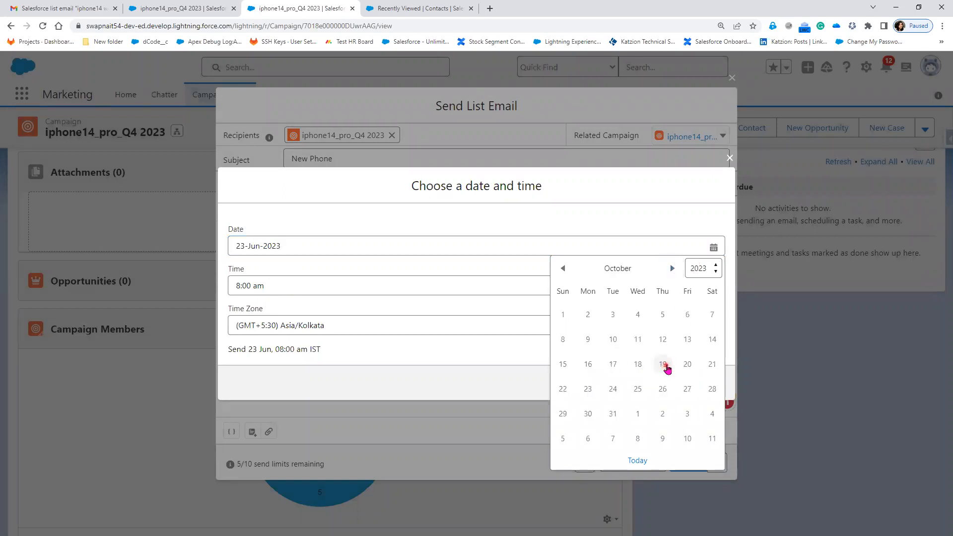
left_click(664, 366)
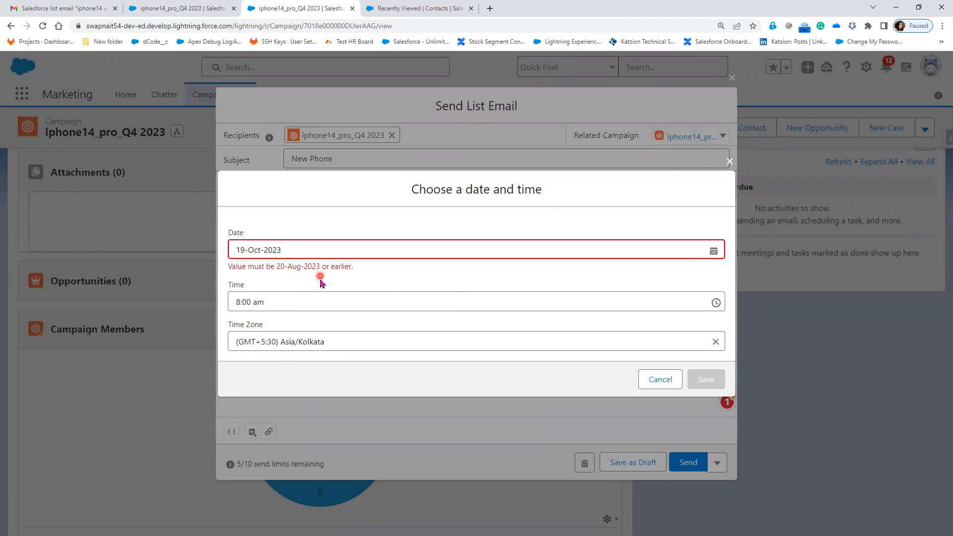
Schedule the email for 05-Jul-2023 at 8:00 am, save the schedule, and close the email without sending it
left_click(358, 254)
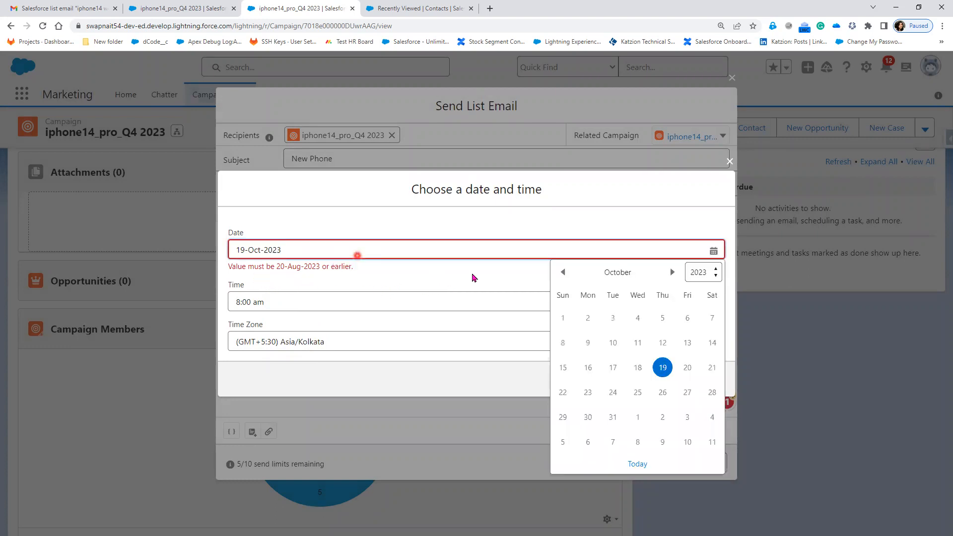
left_click(561, 274)
left_click(561, 274)
left_click(561, 274)
left_click(560, 273)
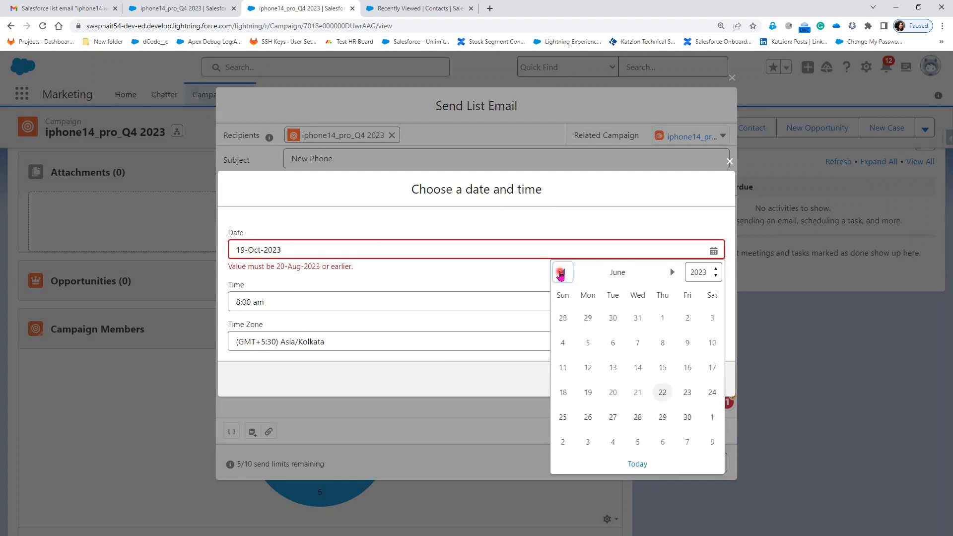
left_click(674, 272)
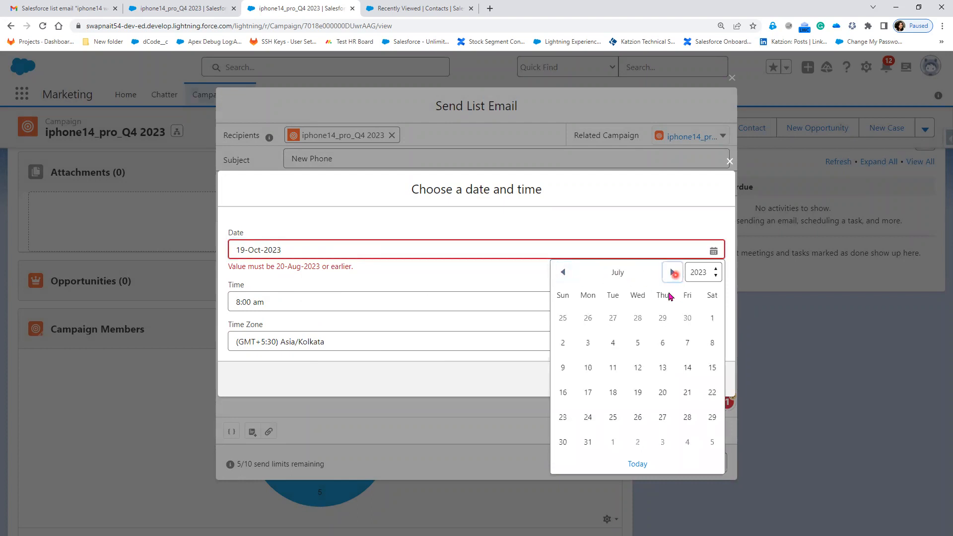
left_click(638, 342)
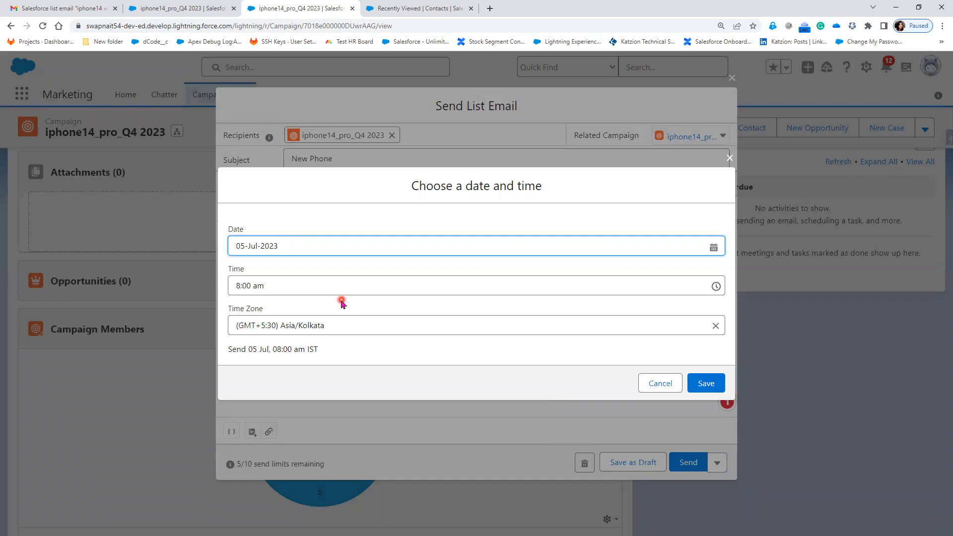
left_click(306, 270)
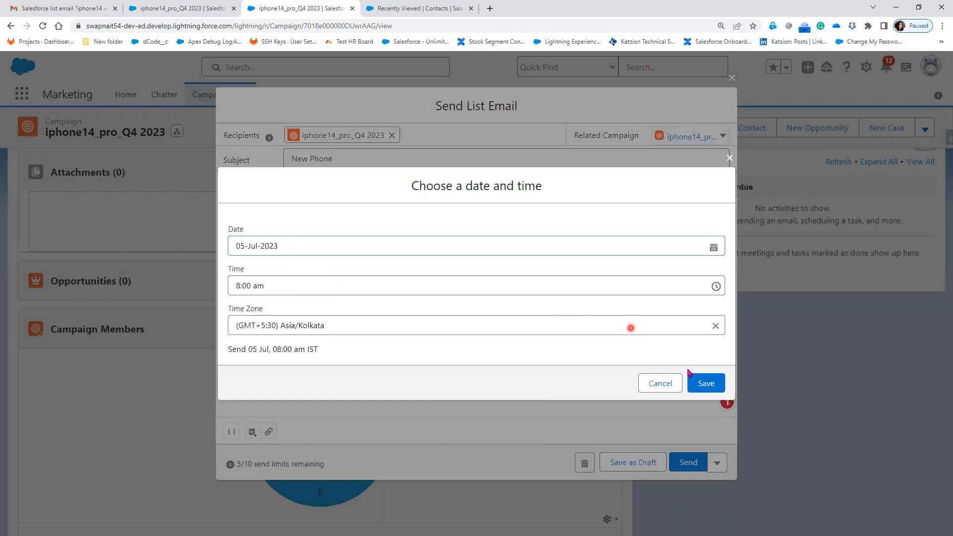
left_click(709, 390)
left_click(710, 392)
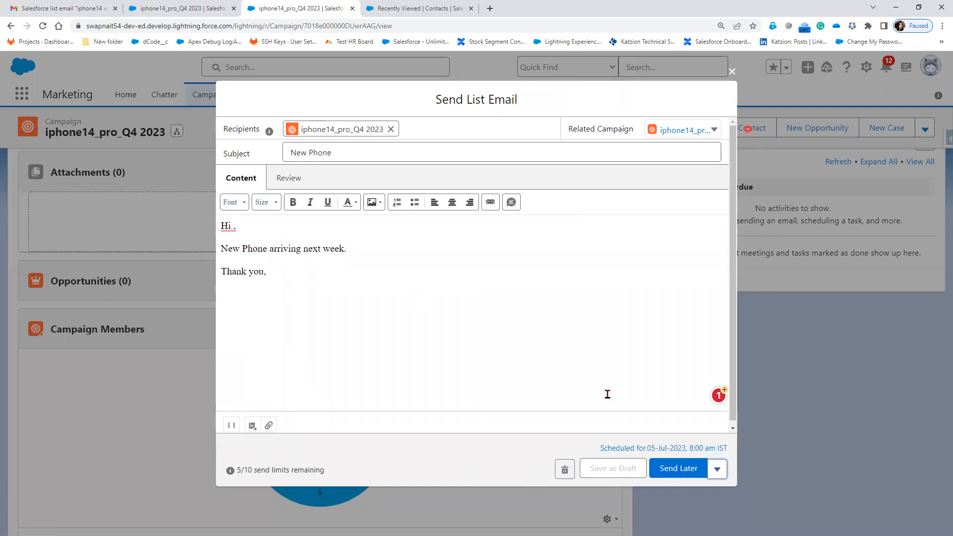
left_click(732, 72)
Look over the campaign's related lists, member chart and activity timeline
scroll(762, 465, "down", 1)
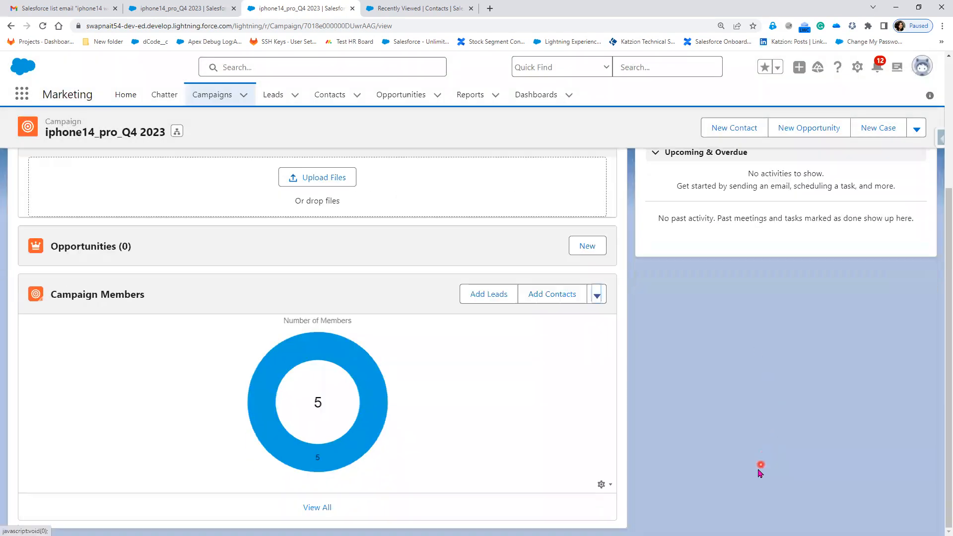
scroll(760, 470, "up", 3)
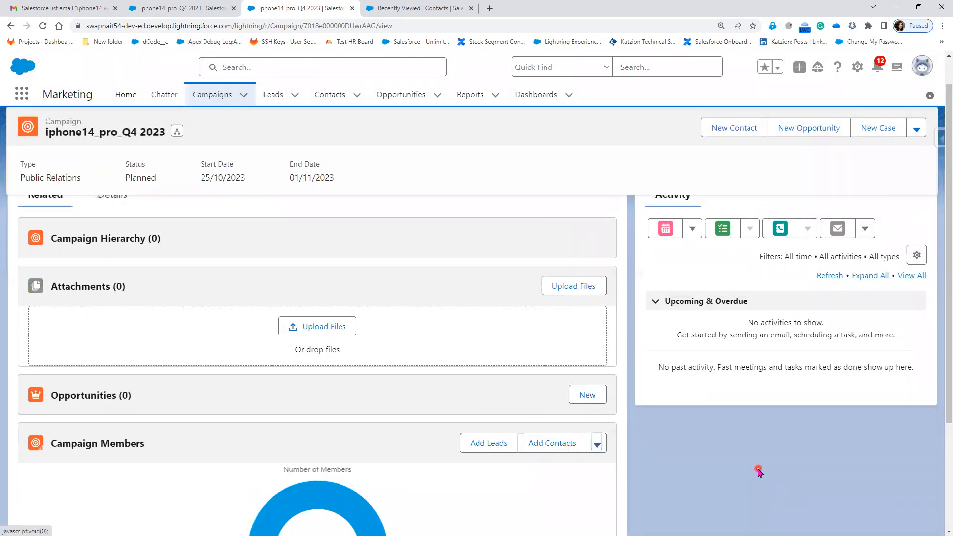
scroll(759, 470, "up", 1)
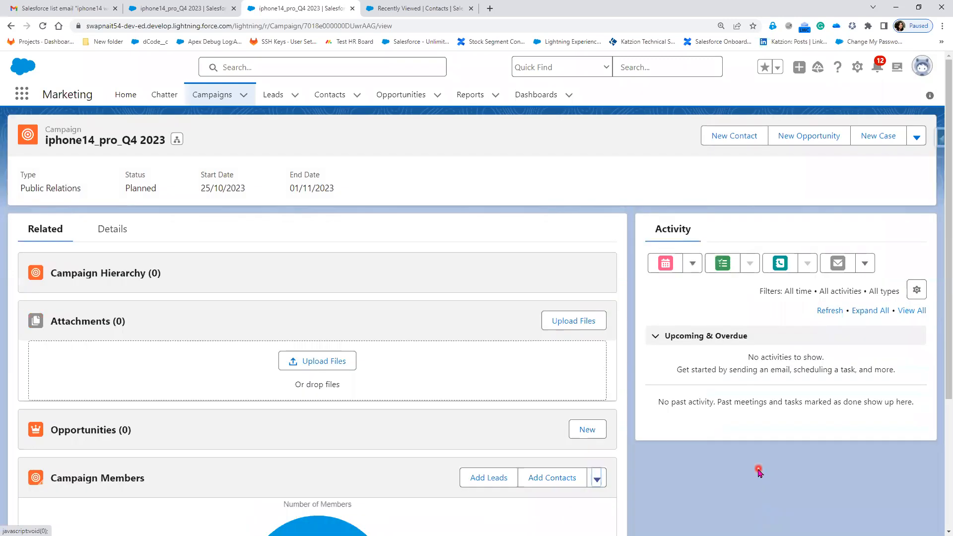
scroll(758, 470, "down", 2)
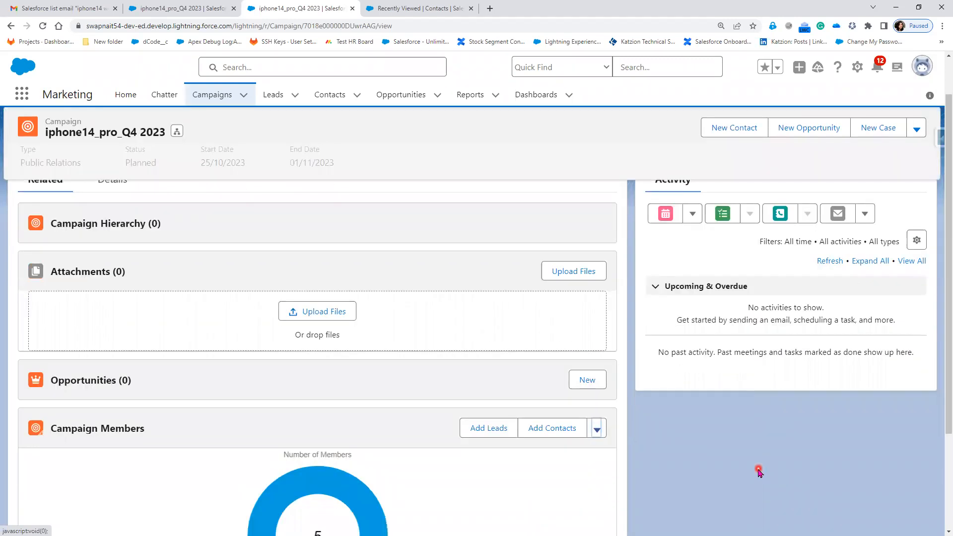
scroll(759, 471, "down", 2)
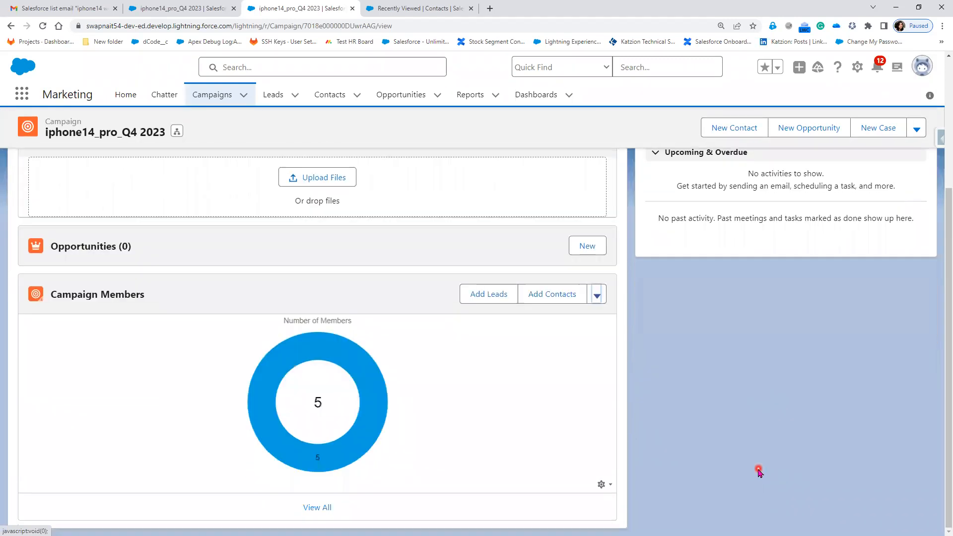
scroll(759, 471, "up", 3)
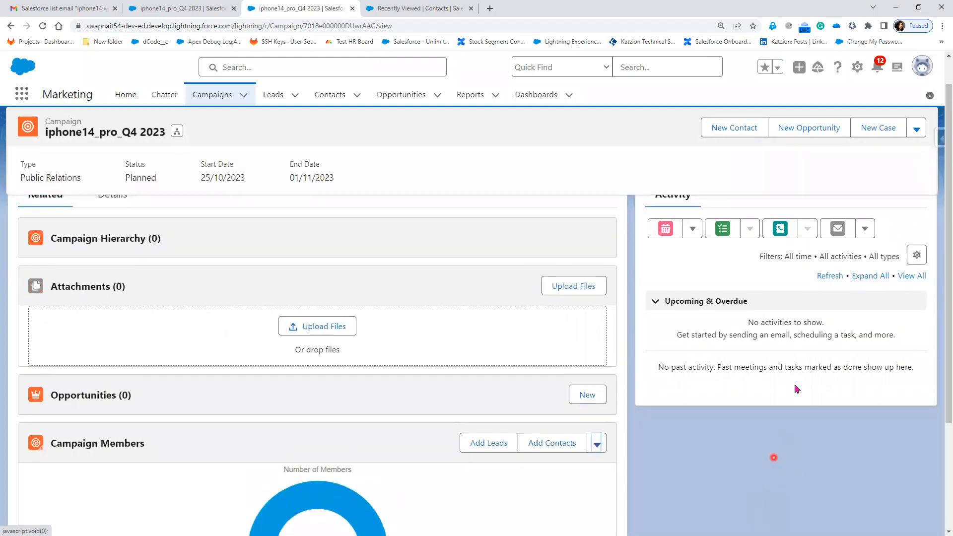
Reload the campaign page, review its members again, and check the email options in its activity section
left_click(43, 27)
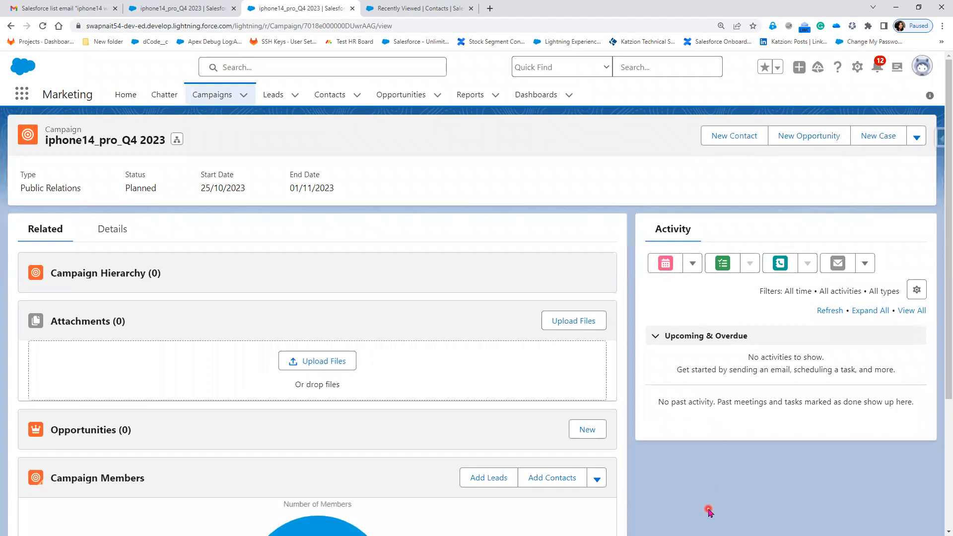
scroll(709, 513, "down", 1)
scroll(709, 513, "down", 3)
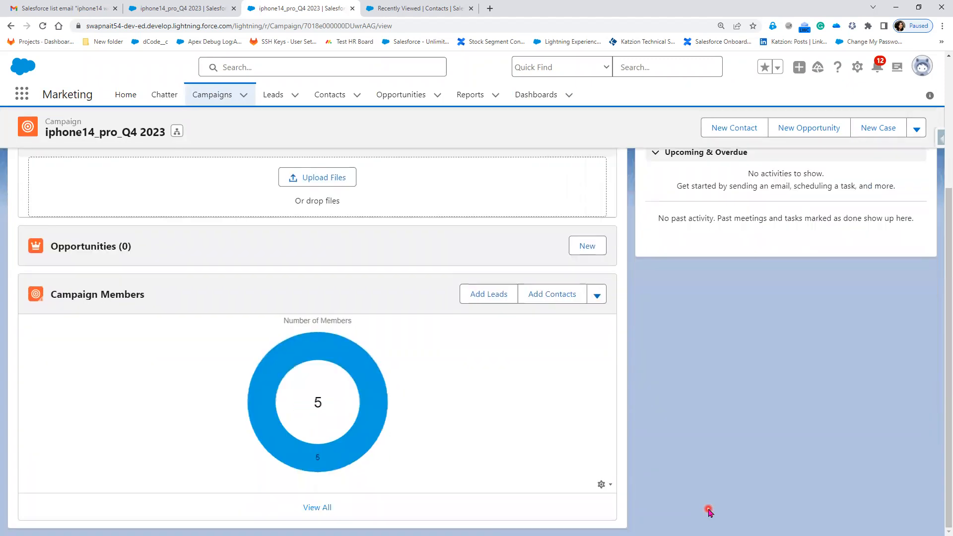
scroll(709, 513, "up", 4)
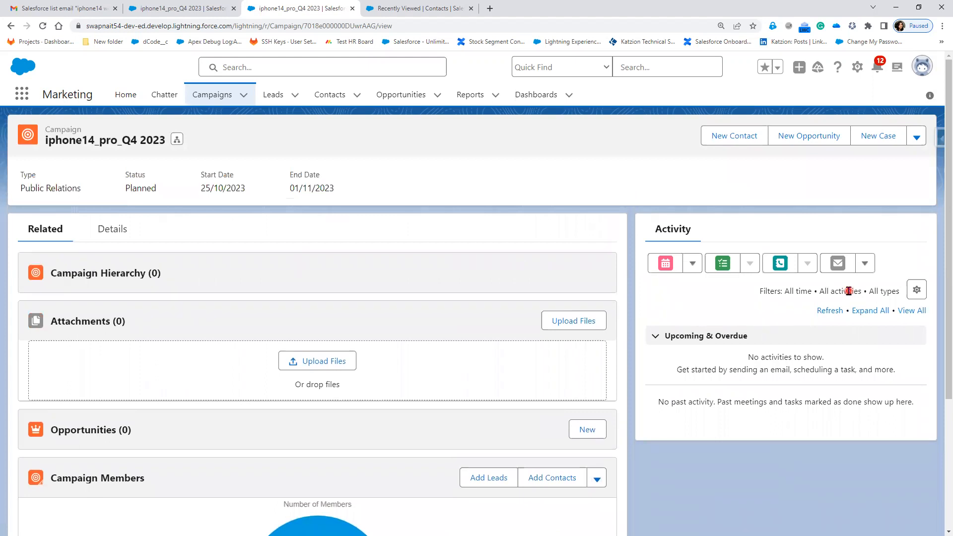
left_click(865, 264)
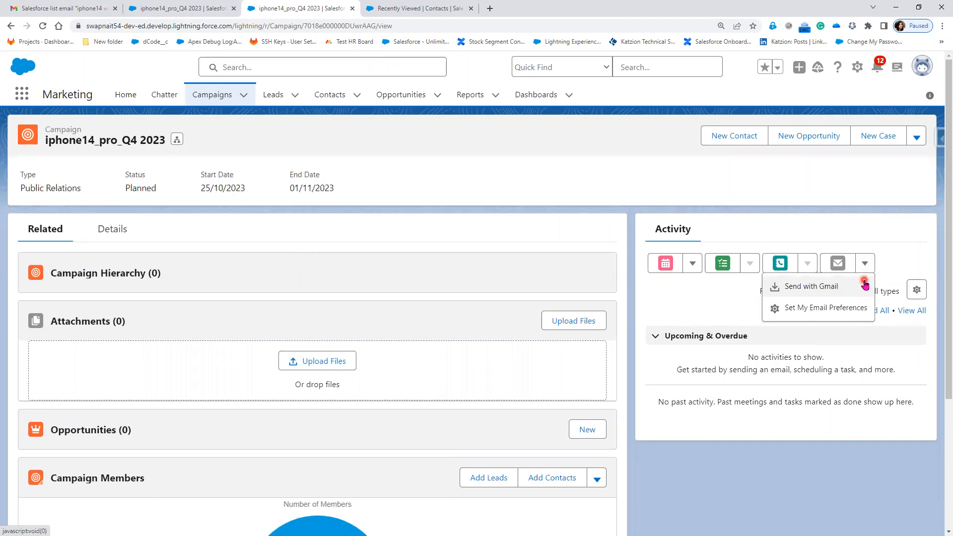
left_click(730, 293)
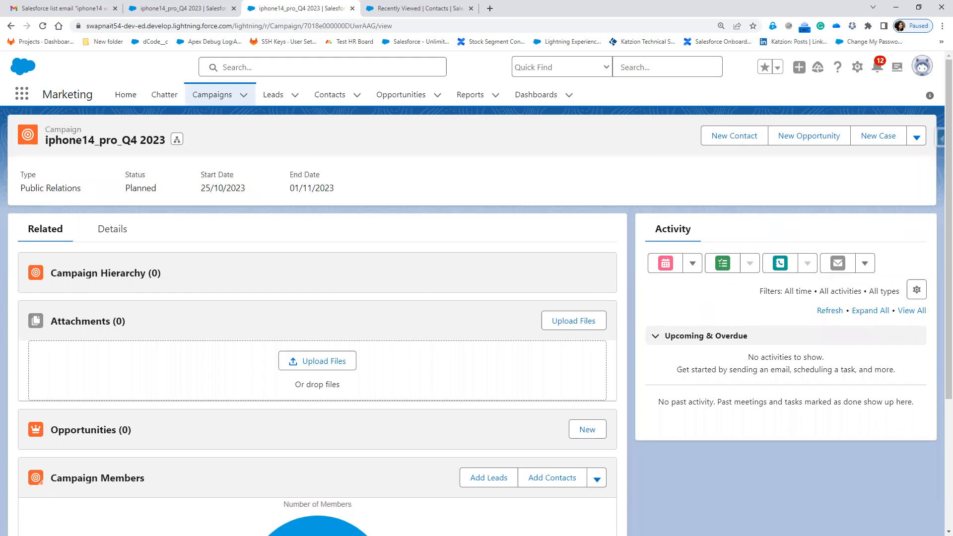
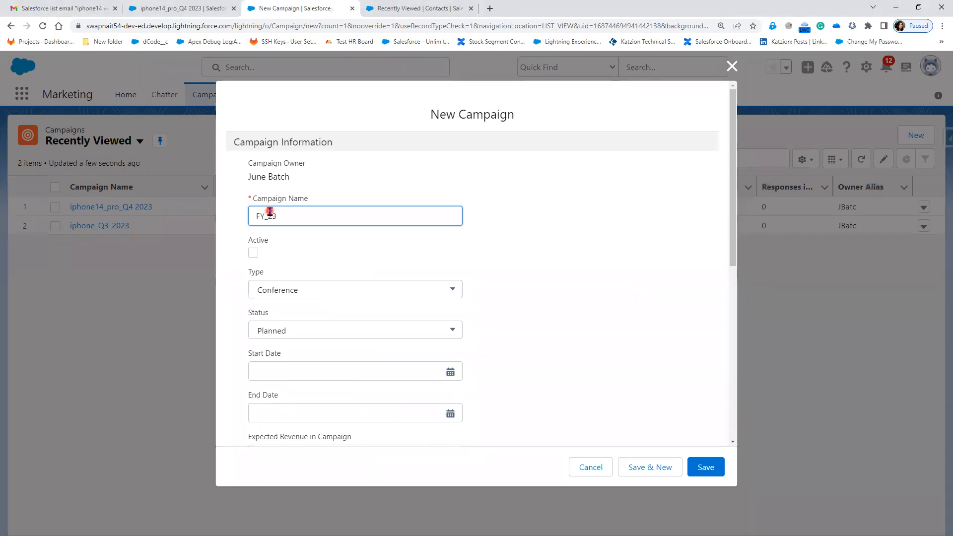
Name the new campaign FY_23 Samsung, mark it active and set its type to Trade Show
type("msung")
key("Tab")
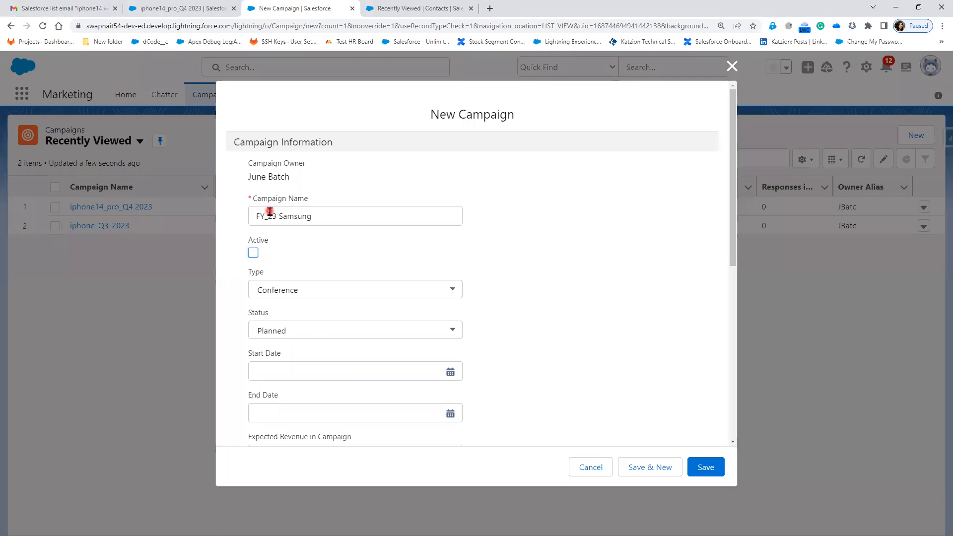
left_click(254, 253)
left_click(321, 296)
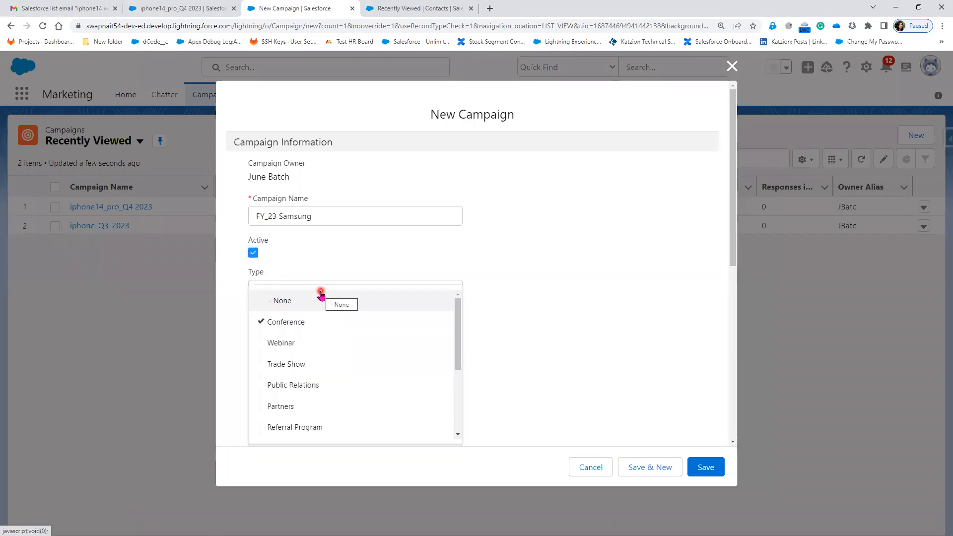
left_click(318, 366)
Set the FY_23 Samsung campaign's start date to 26/06/2023 and its end date to 30/06/2023
scroll(542, 333, "down", 1)
scroll(539, 336, "down", 4)
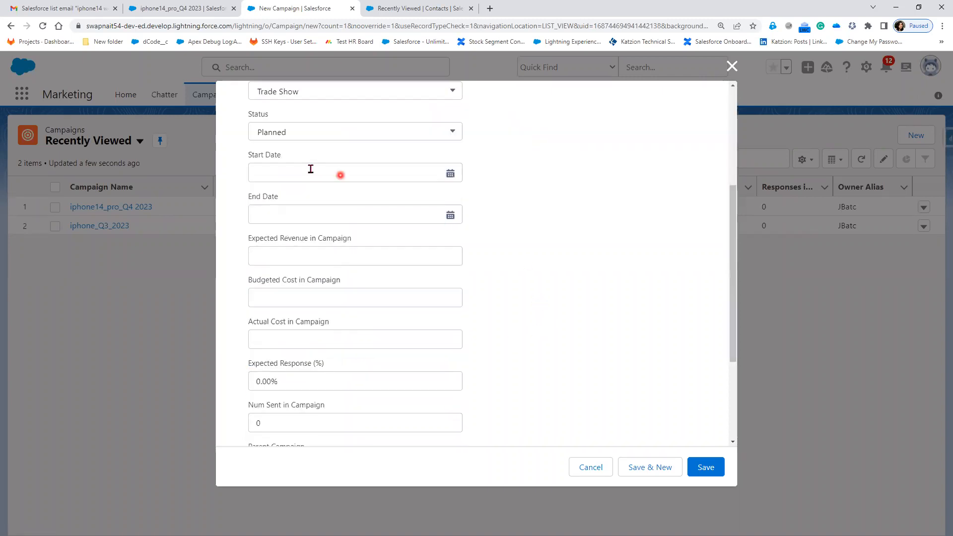
left_click(327, 173)
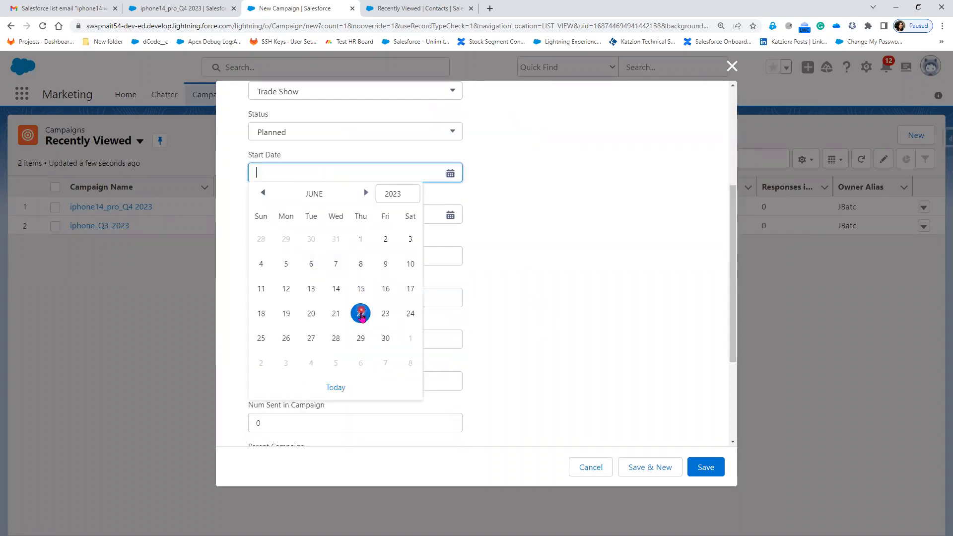
left_click(283, 340)
left_click(319, 215)
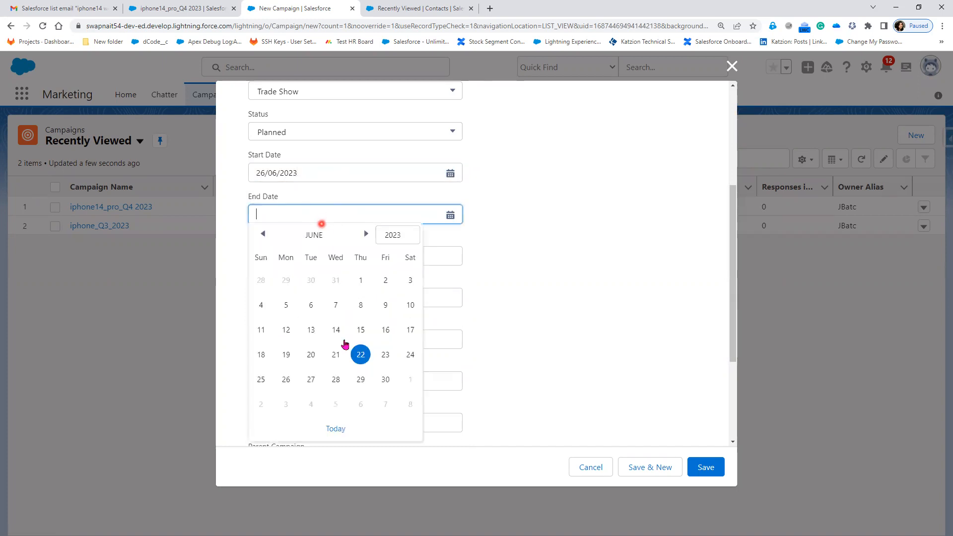
left_click(385, 379)
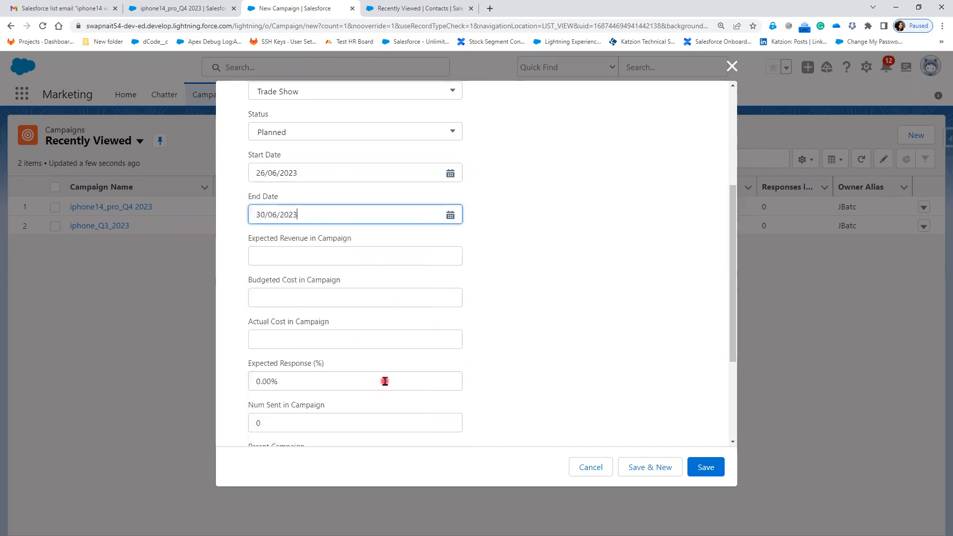
Enter an expected revenue of $10,000, a budgeted cost of $5,000 and an actual cost of $2,000 for the campaign
left_click(342, 251)
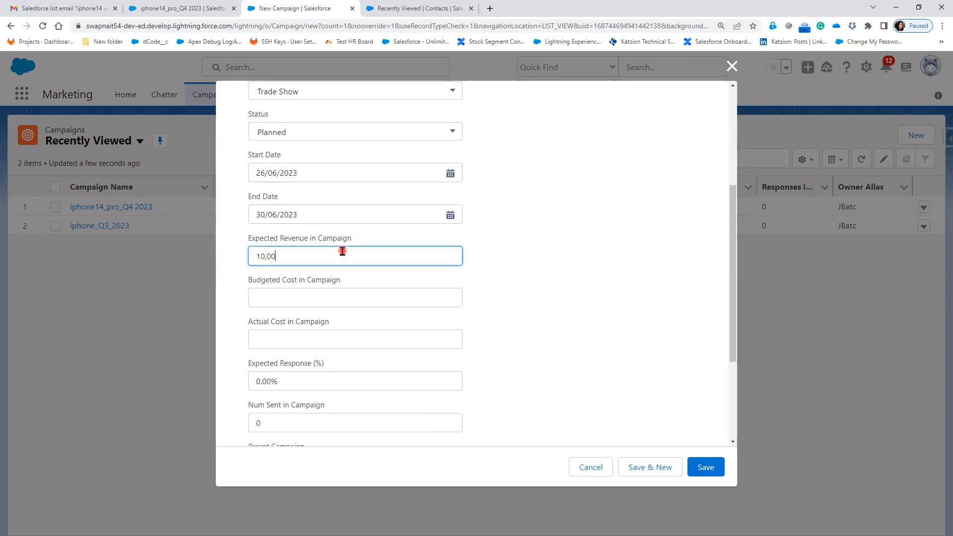
left_click(301, 296)
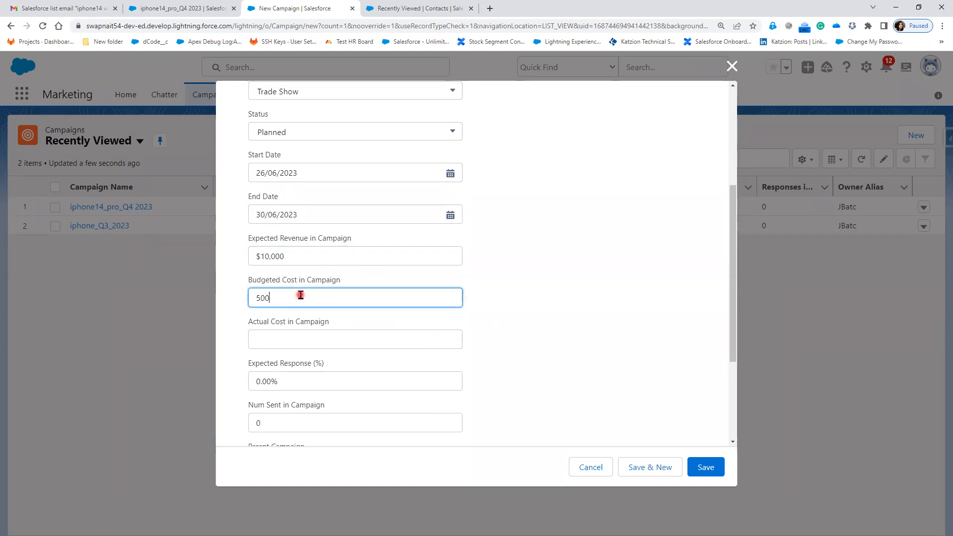
left_click(546, 389)
left_click(351, 339)
type("2000")
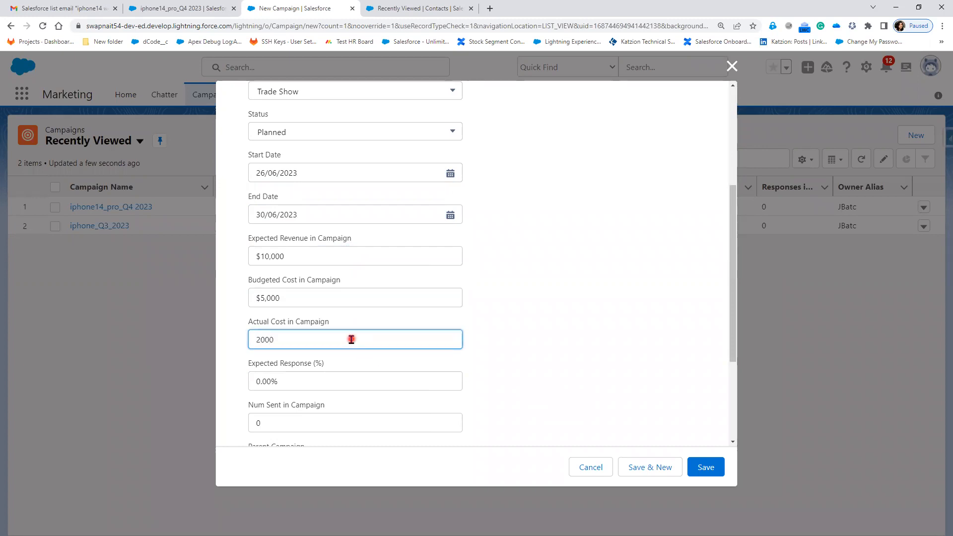
left_click(507, 332)
Set the FY_23 Samsung campaign's expected response to 50%
scroll(318, 323, "down", 2)
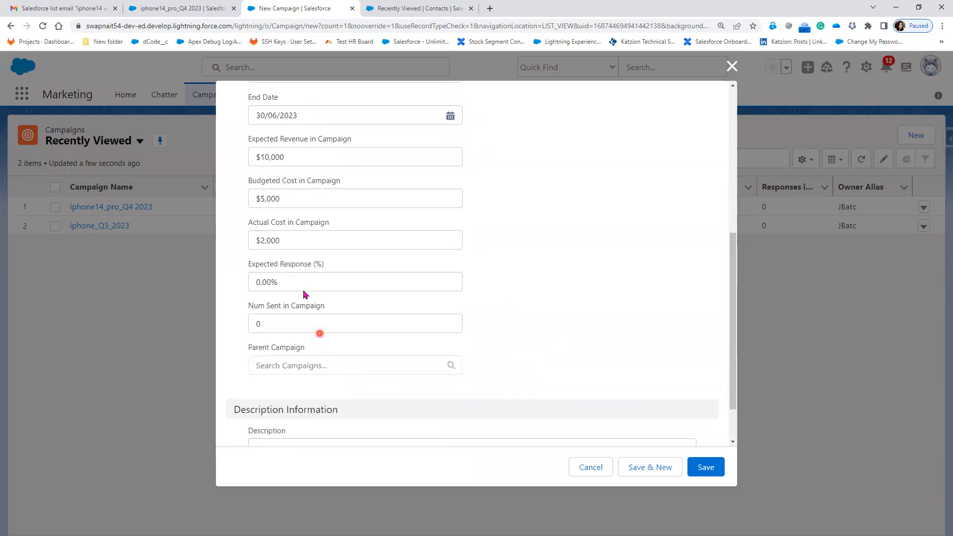
left_click_drag(258, 285, 226, 288)
type("50")
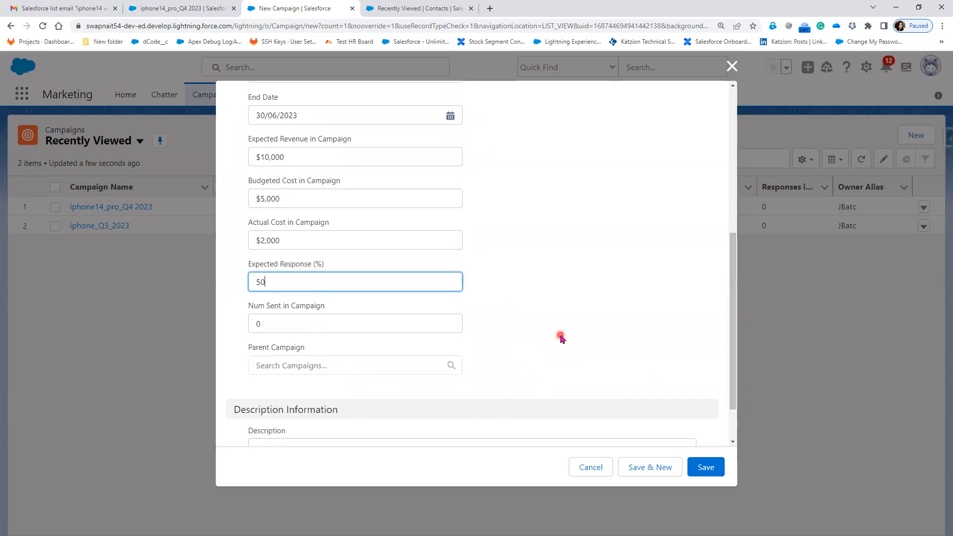
left_click(562, 337)
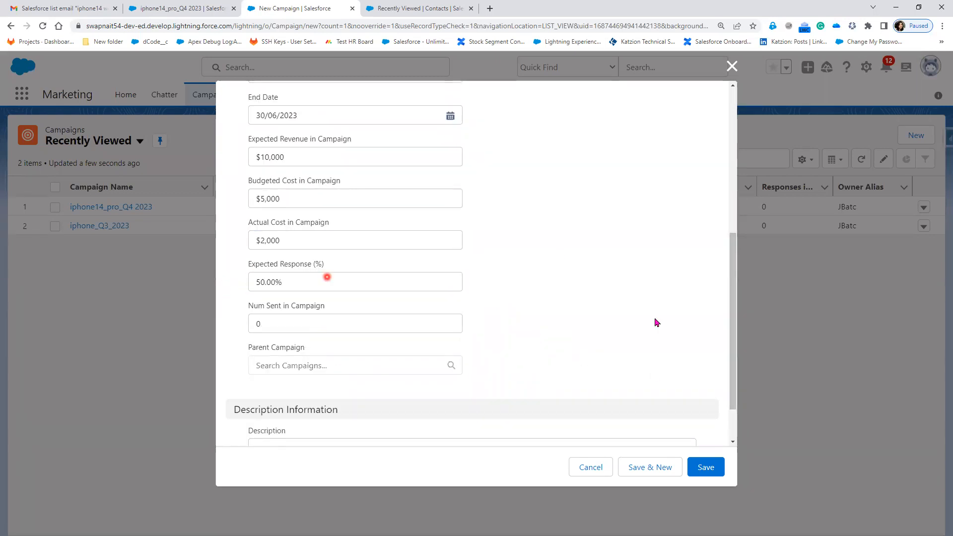
Review the campaign's entries, enter FY_23 Samsung as its description and save the campaign
scroll(556, 357, "down", 1)
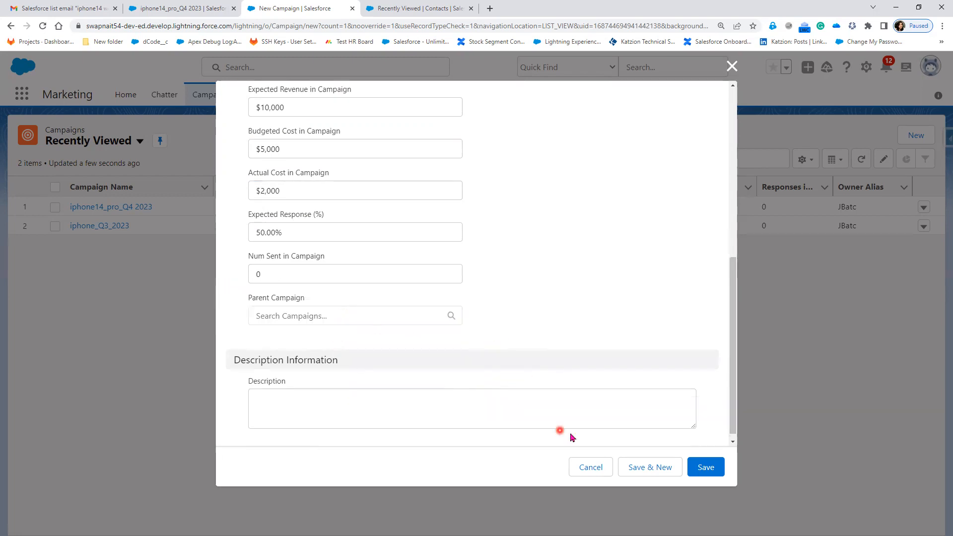
scroll(530, 335, "up", 6)
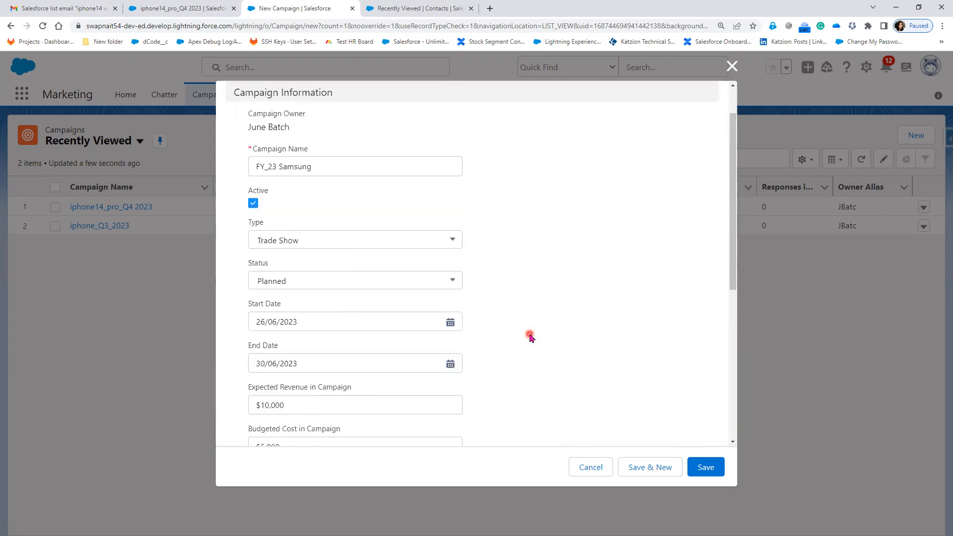
scroll(530, 335, "down", 6)
left_click(361, 400)
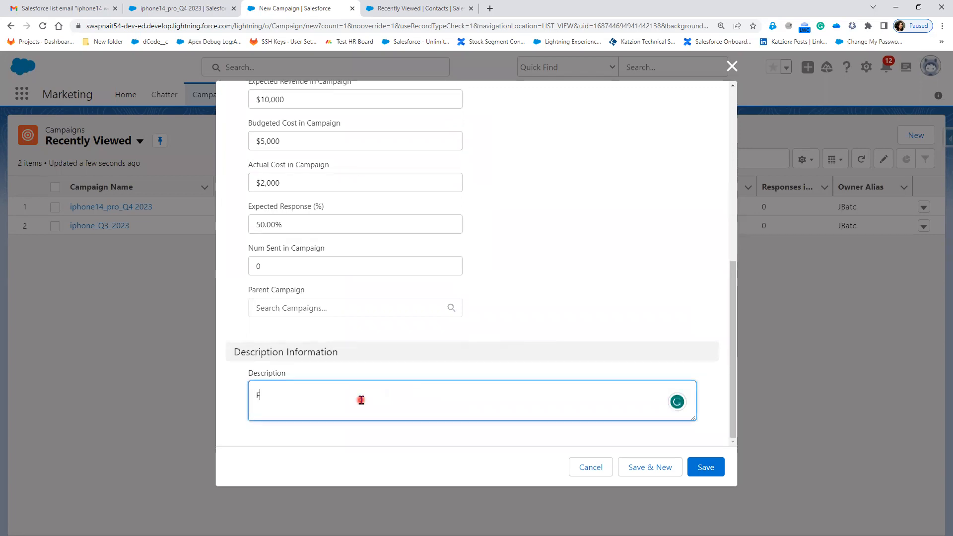
type("FY_23 Samsung")
left_click(707, 466)
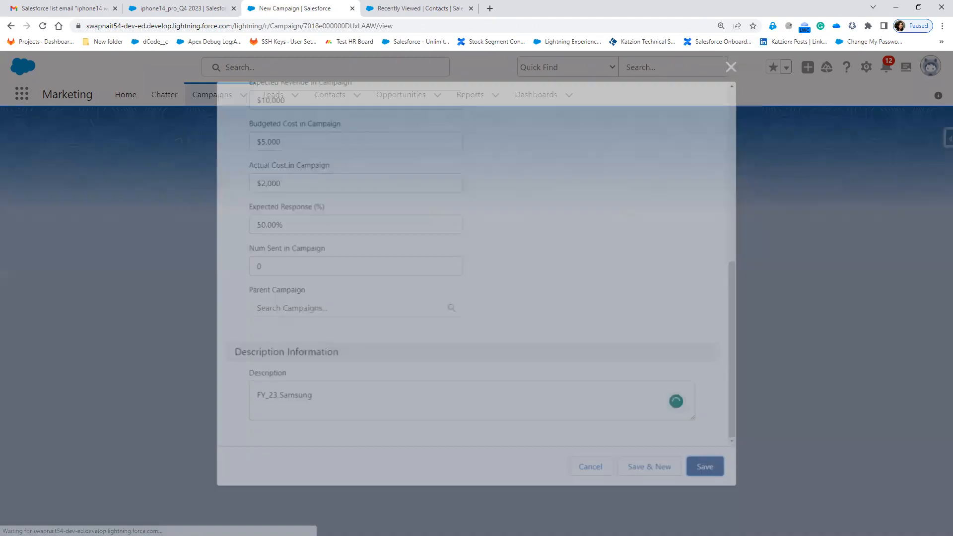
Check the homework hierarchy slide in PowerPoint, return to Salesforce and start a new campaign named Q1 Campaign Demo
key("alt+Tab")
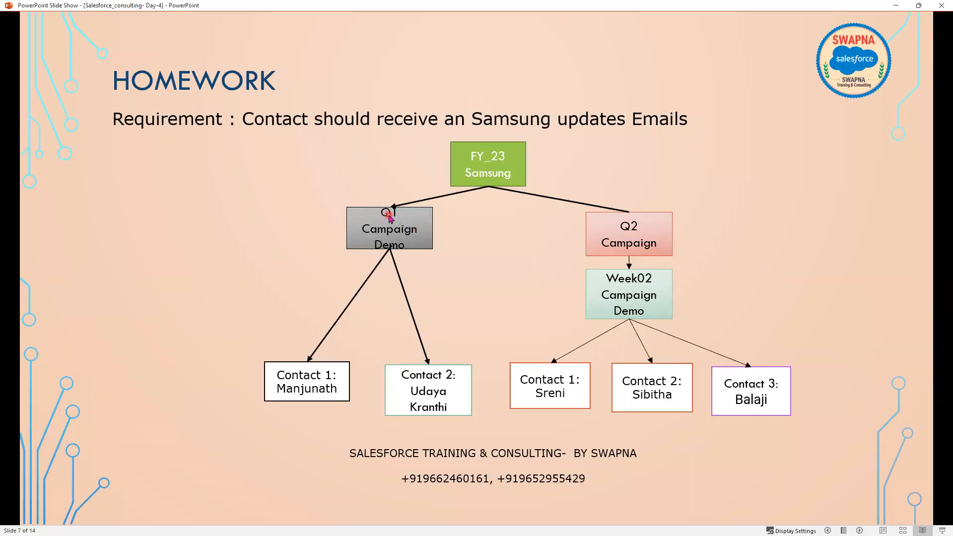
key("alt+Tab")
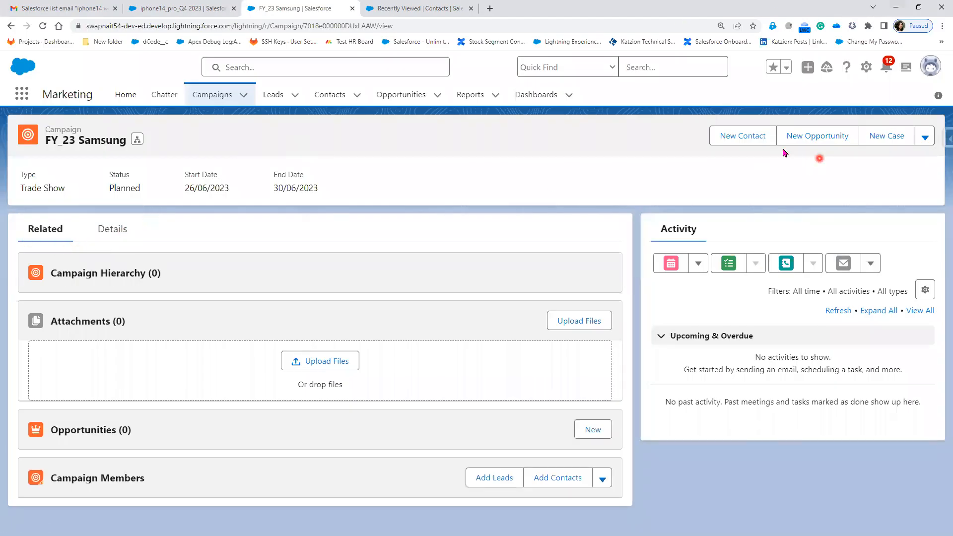
left_click(209, 94)
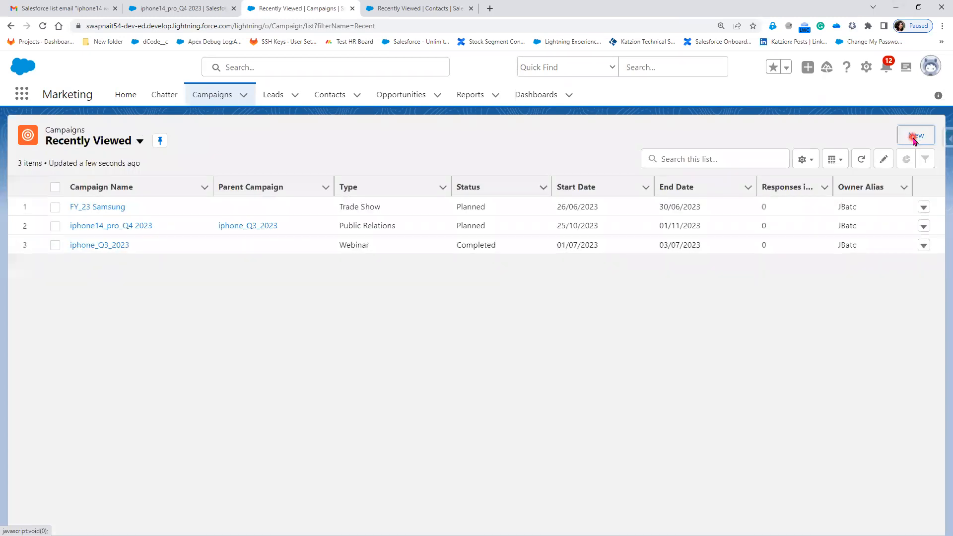
left_click(915, 141)
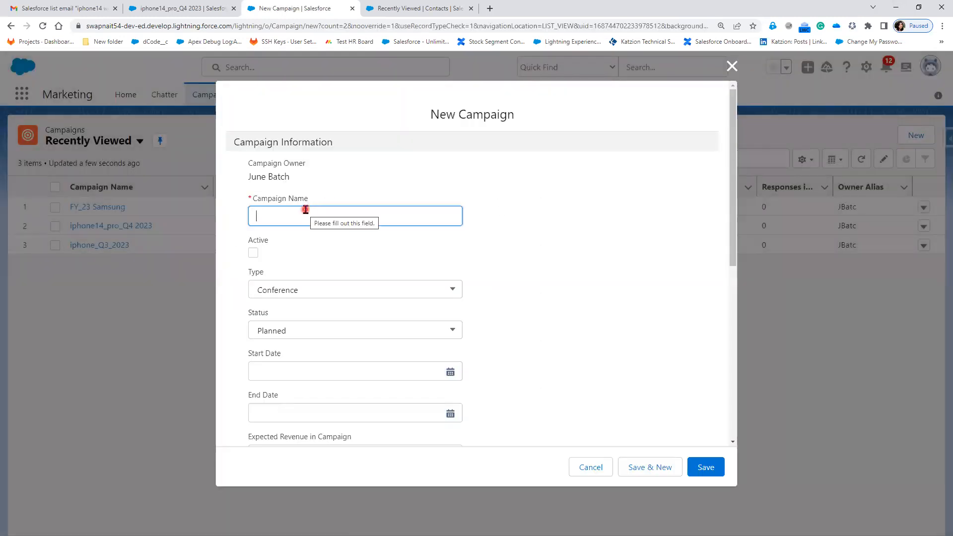
type("Q1")
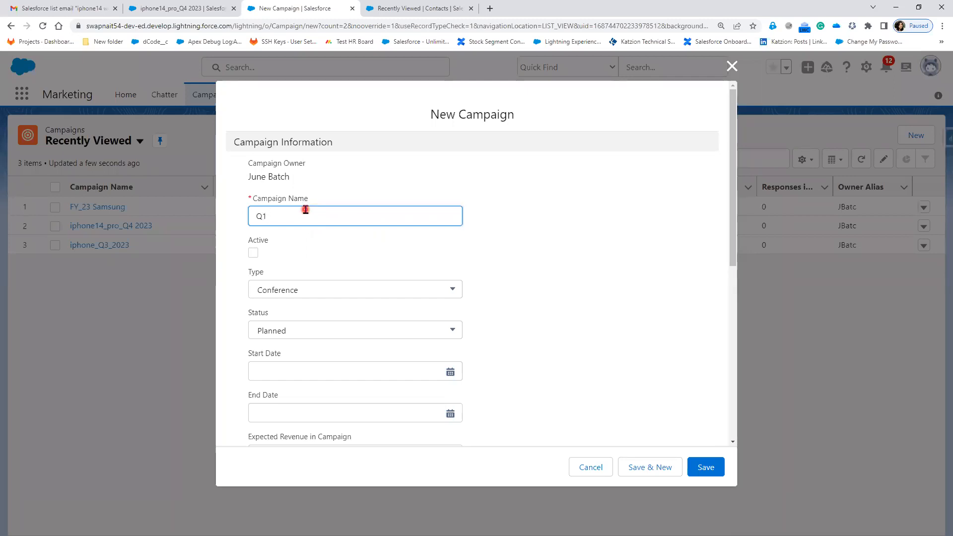
type(" Campaign Demoe")
Mark the Q1 Campaign Demo campaign active and set its type to Trade Show
left_click(254, 253)
left_click(312, 293)
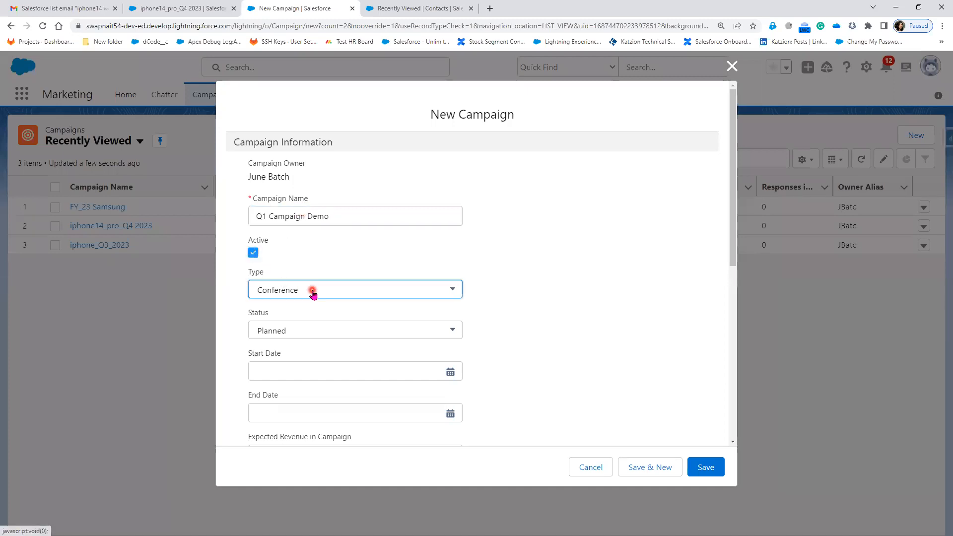
scroll(601, 311, "down", 2)
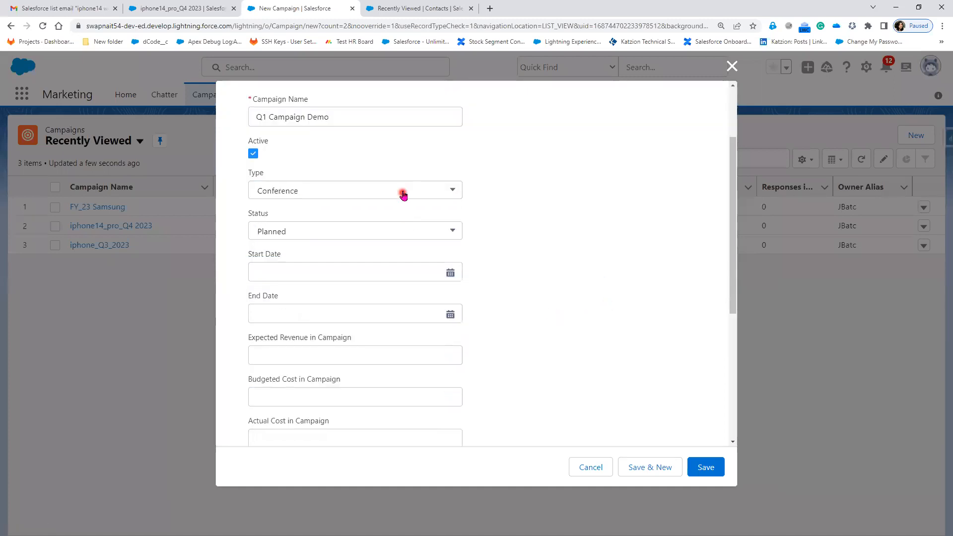
left_click(404, 195)
left_click(363, 280)
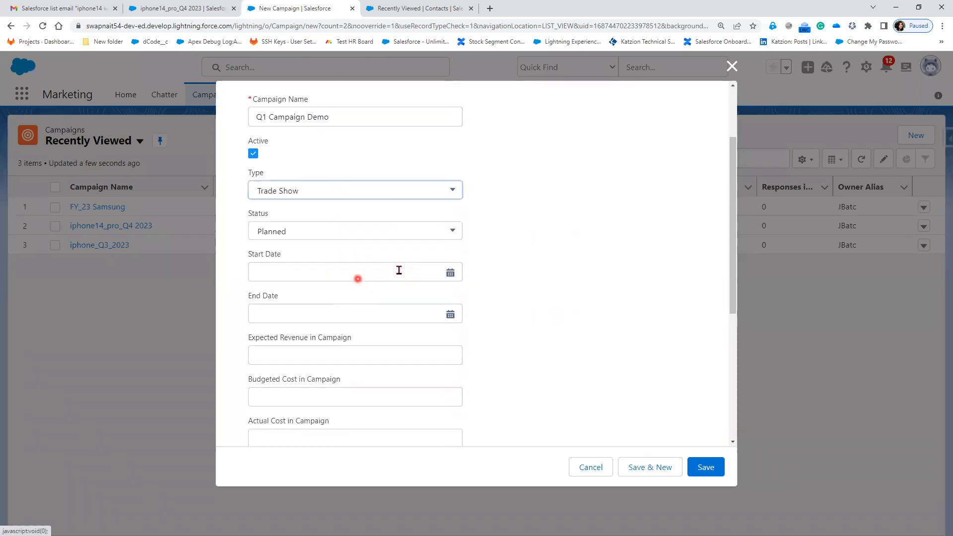
Set both the start date and the end date of the Q1 campaign to 26/06/2023
scroll(355, 192, "down", 2)
left_click(340, 171)
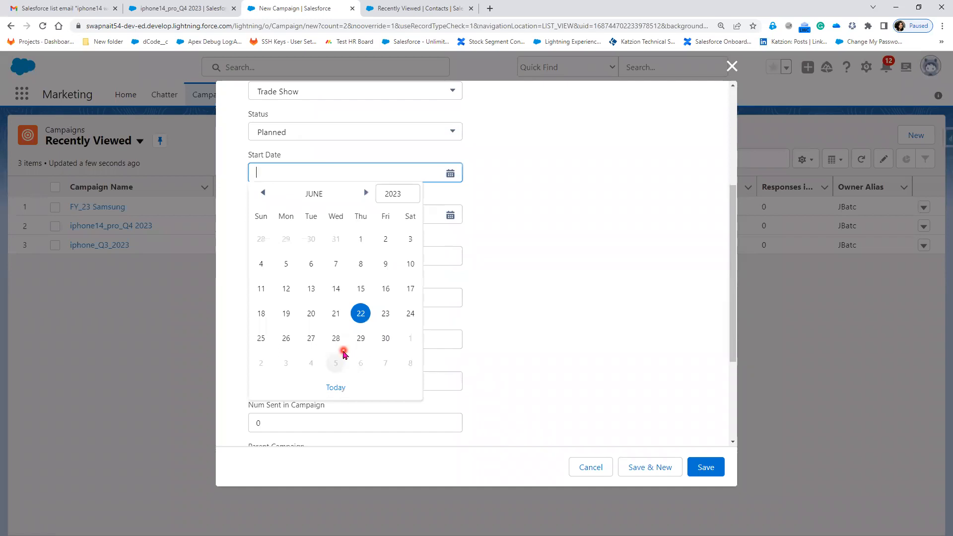
left_click(287, 341)
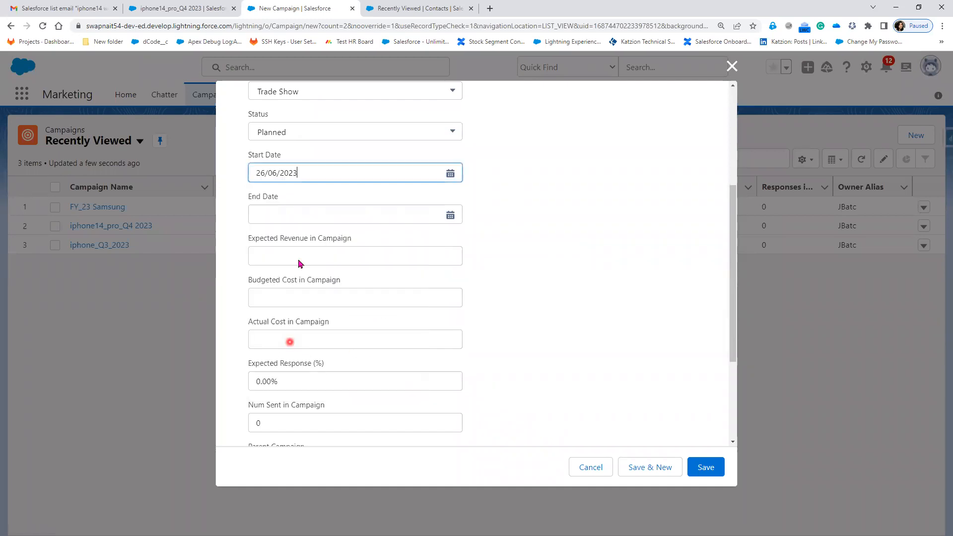
left_click(299, 213)
left_click(286, 379)
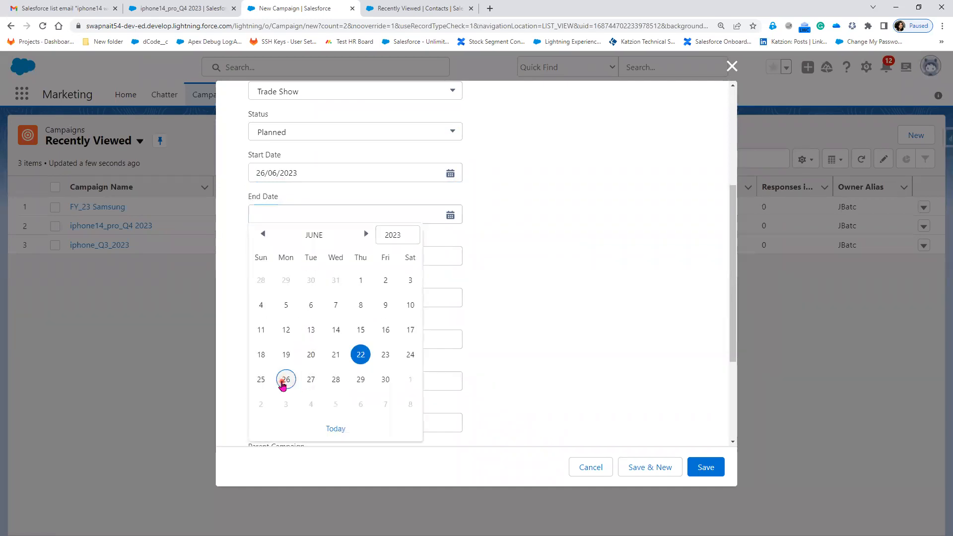
Enter an expected revenue of $10,000, a budgeted cost of $2,000 and an actual cost of $2,000 for the Q1 campaign
left_click(309, 256)
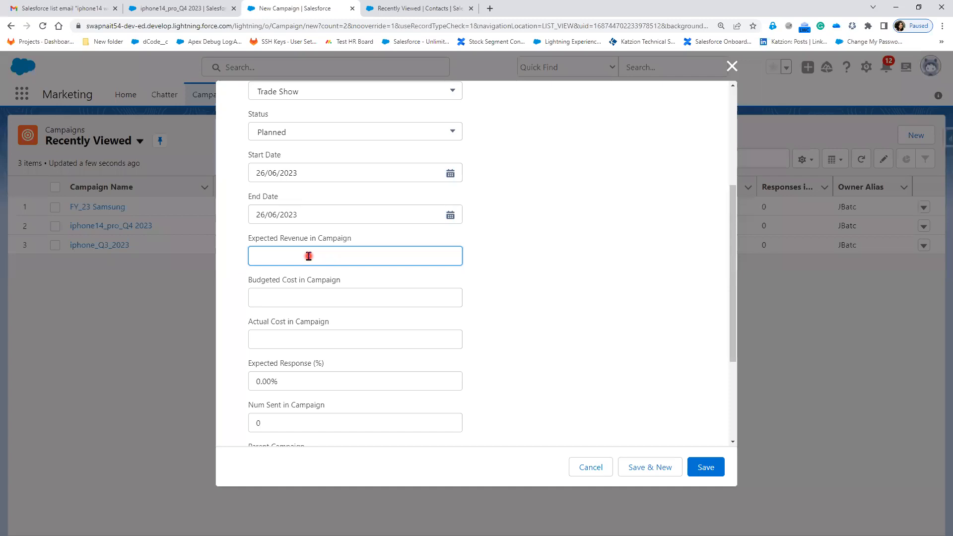
type("10000")
left_click(534, 355)
left_click(302, 293)
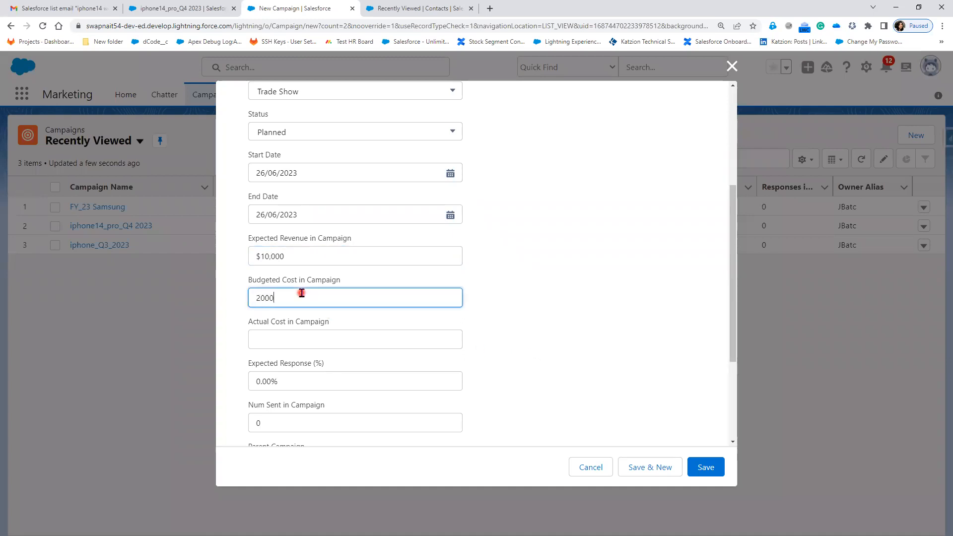
left_click(287, 340)
type("2,00")
type("000")
left_click(499, 356)
Set the Q1 campaign's expected response to 20%
scroll(499, 356, "down", 3)
left_click(329, 225)
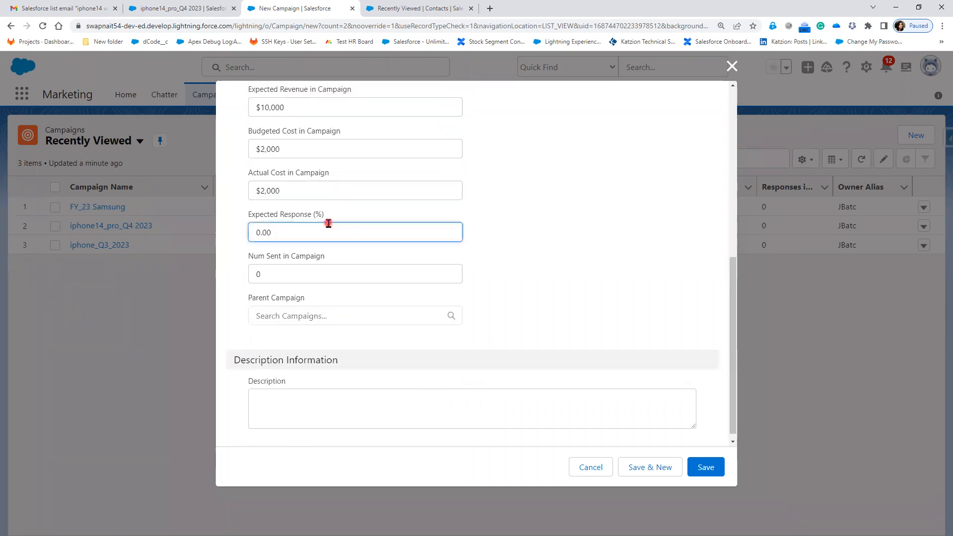
type("20")
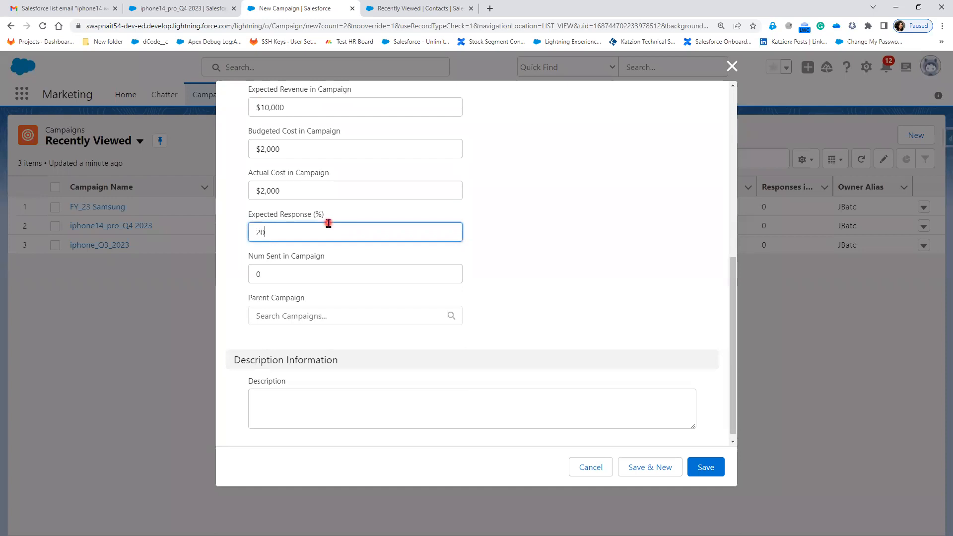
left_click(561, 305)
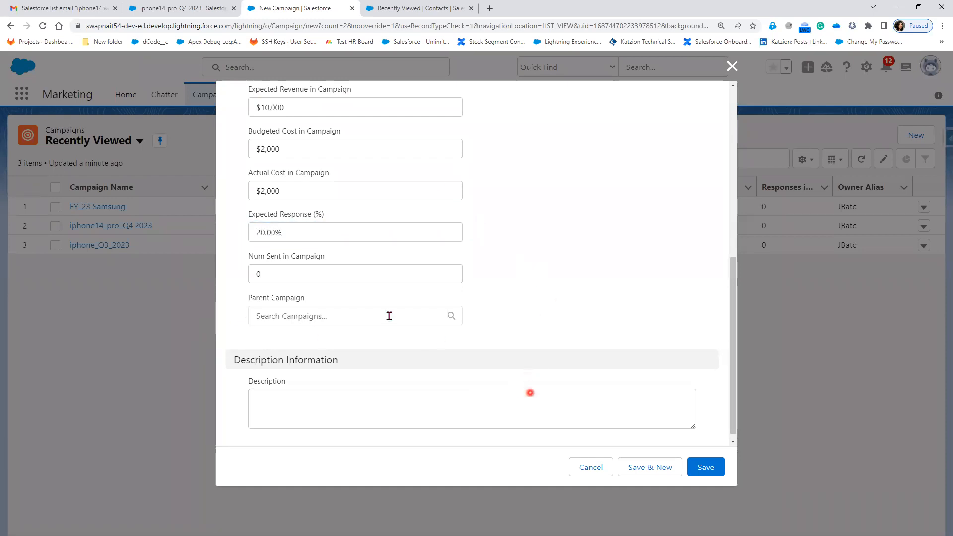
Set FY_23 Samsung as the Q1 campaign's parent, enter the description "Q1 Campaign Demo" and save the campaign
left_click(384, 314)
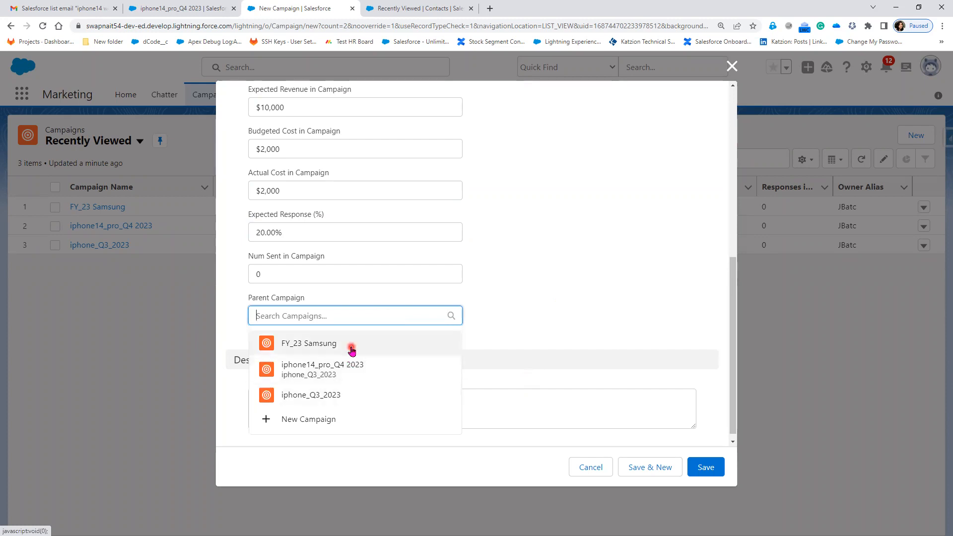
left_click(352, 346)
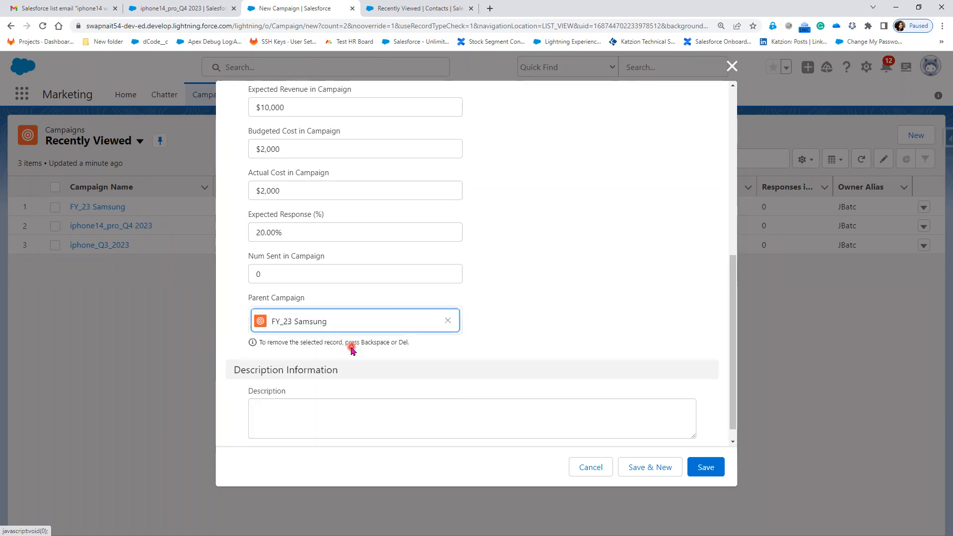
left_click(284, 416)
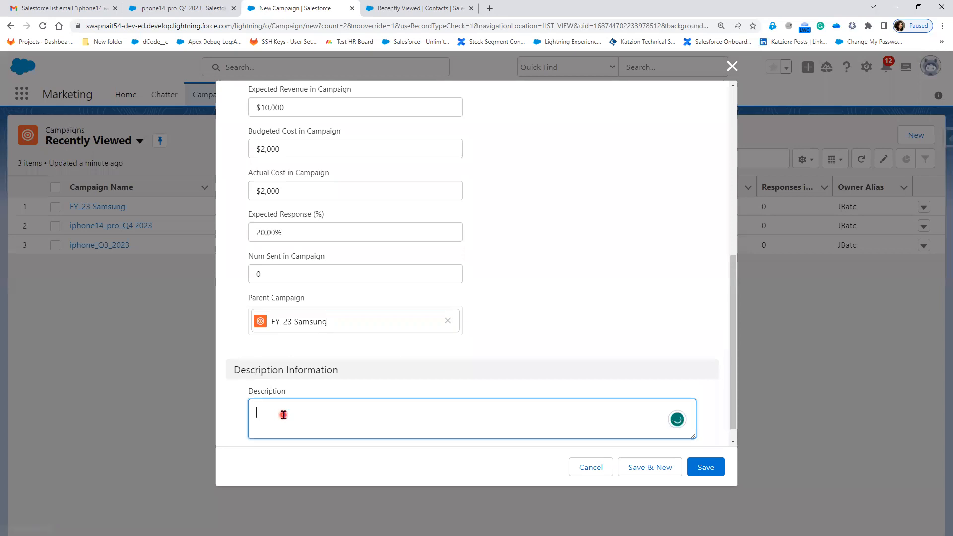
type("Q1 Campaign ")
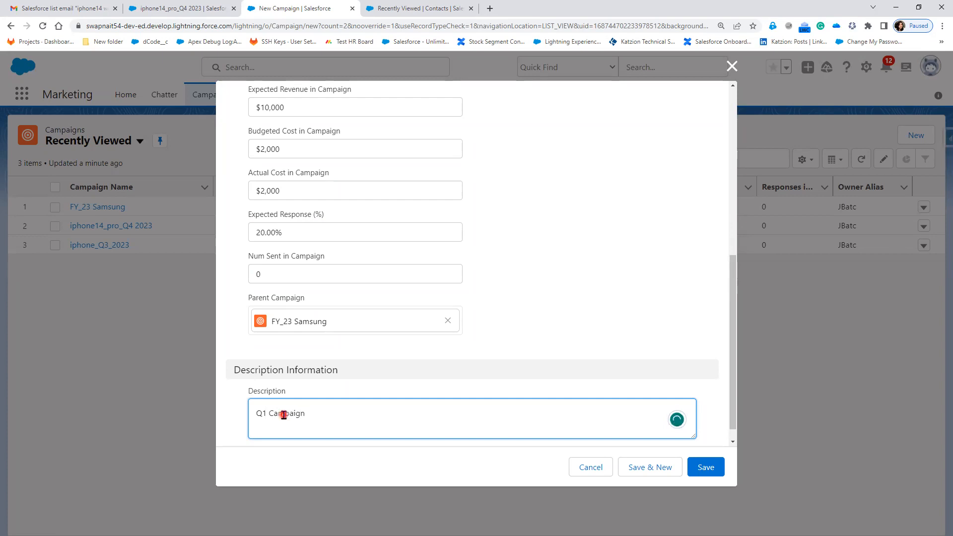
type("Demo")
left_click(703, 470)
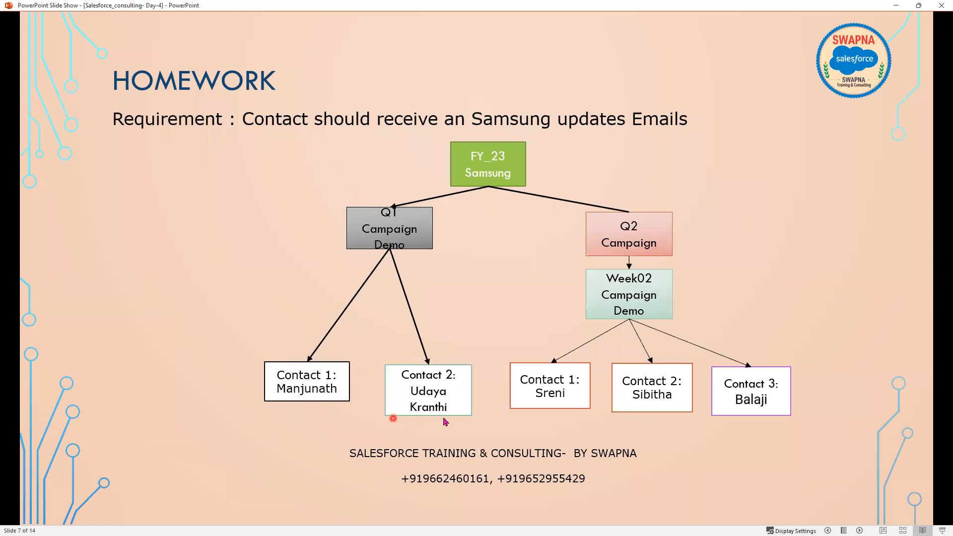
Return from the homework slide to the Q1 campaign and review the contacts available to add as members
left_click(898, 6)
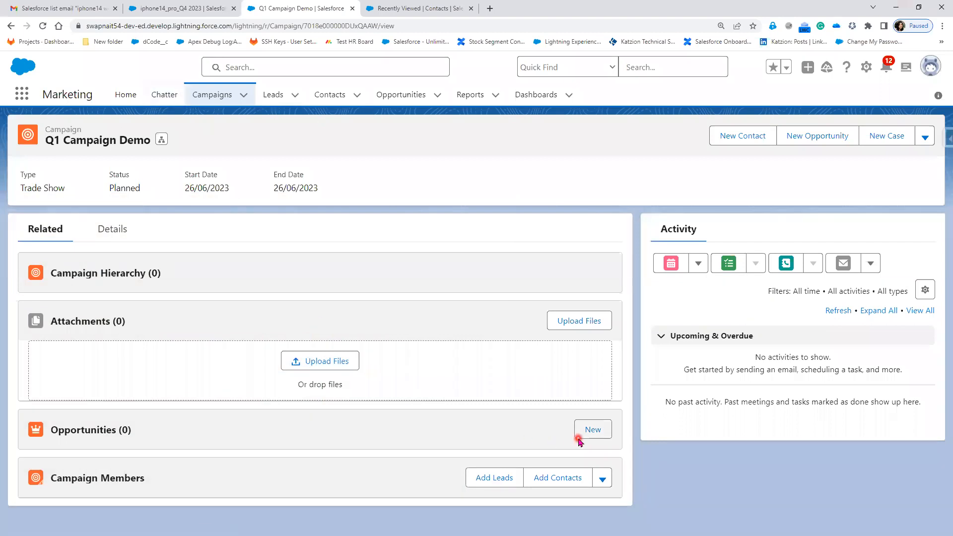
left_click(564, 481)
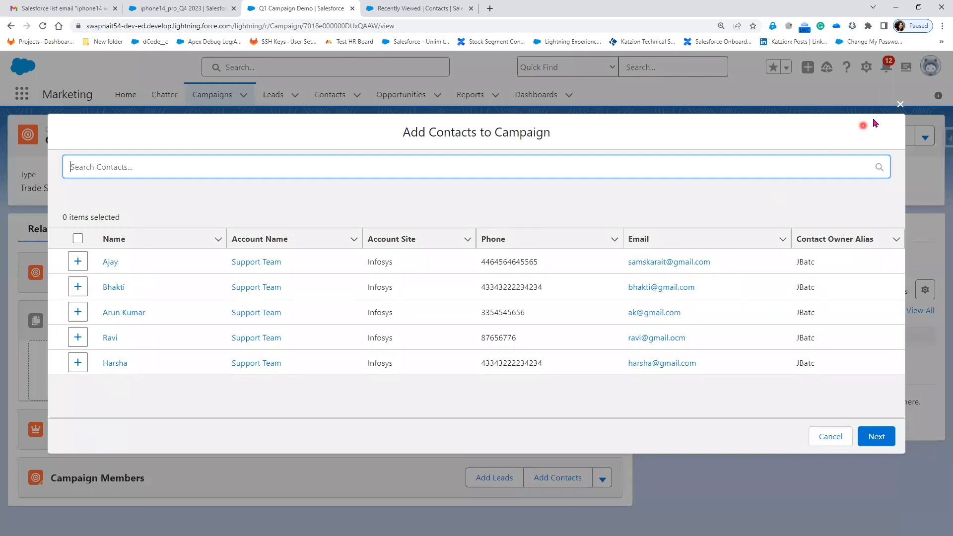
left_click(900, 104)
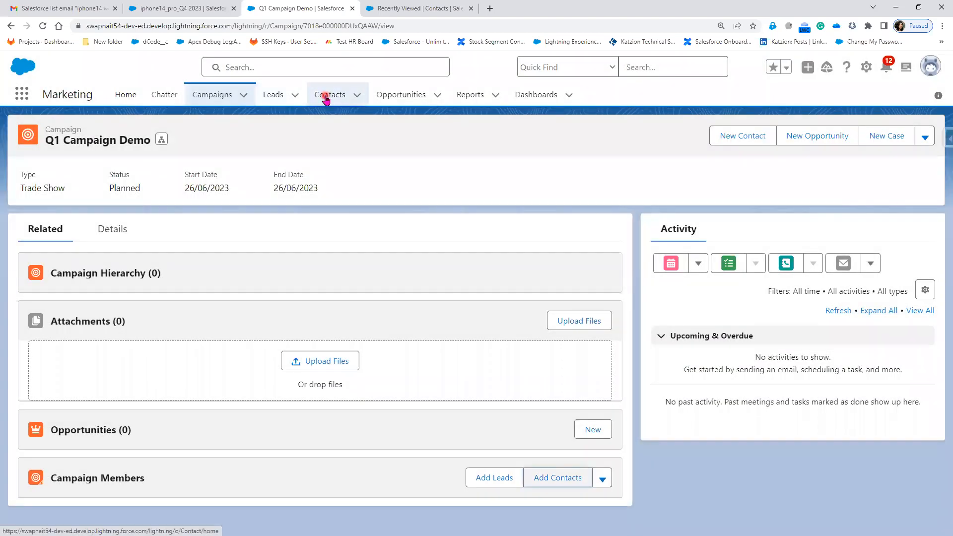
Start a new contact from the Contacts list in a separate browser tab and enter the contact's last name and phone number
right_click(325, 95)
left_click(355, 107)
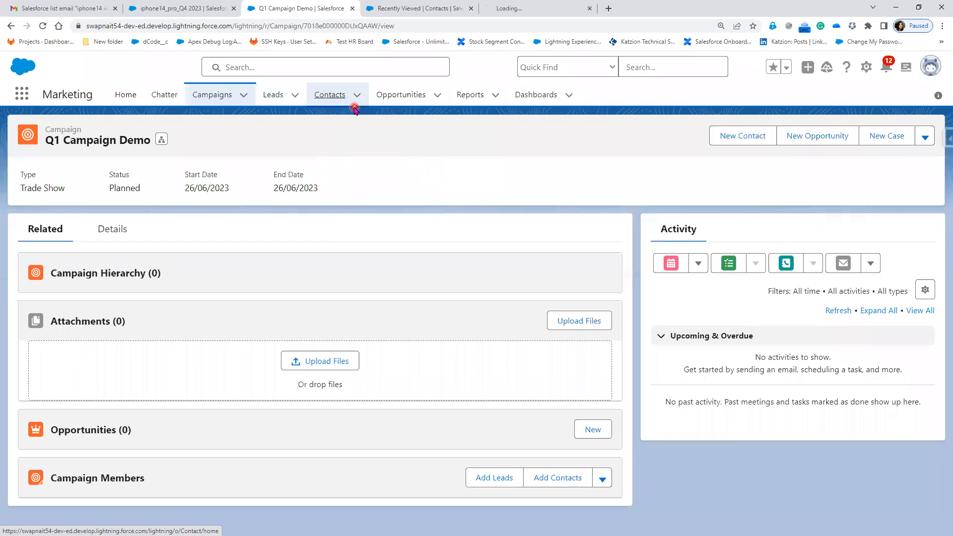
left_click(470, 9)
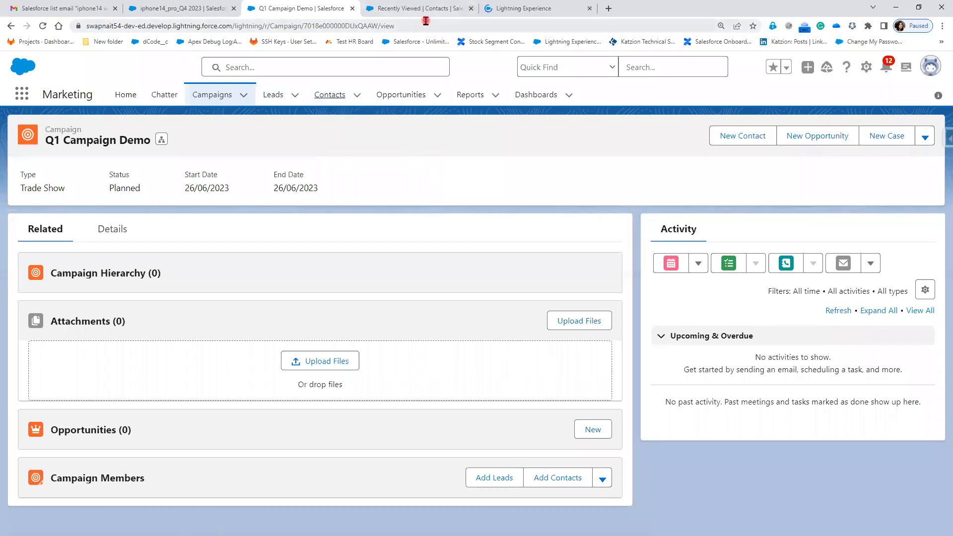
left_click(406, 7)
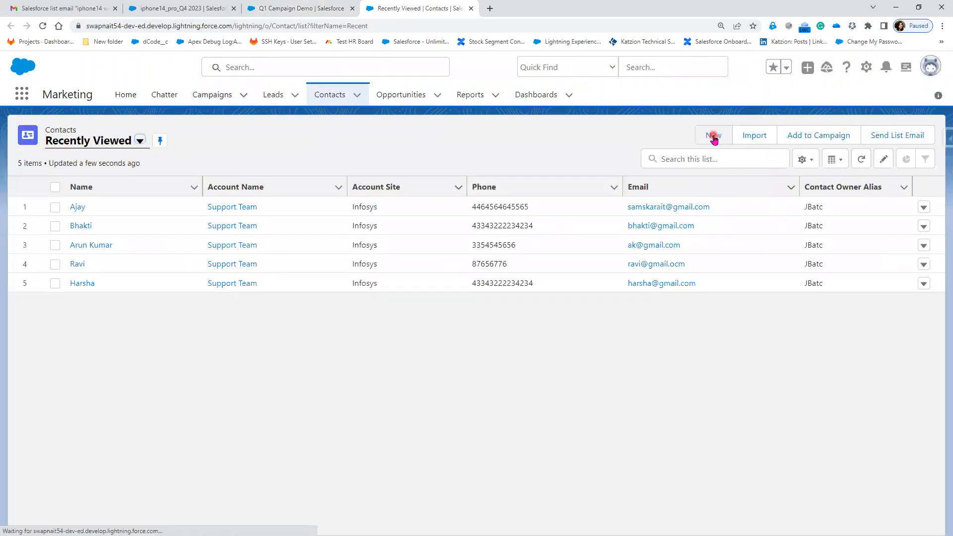
left_click(714, 137)
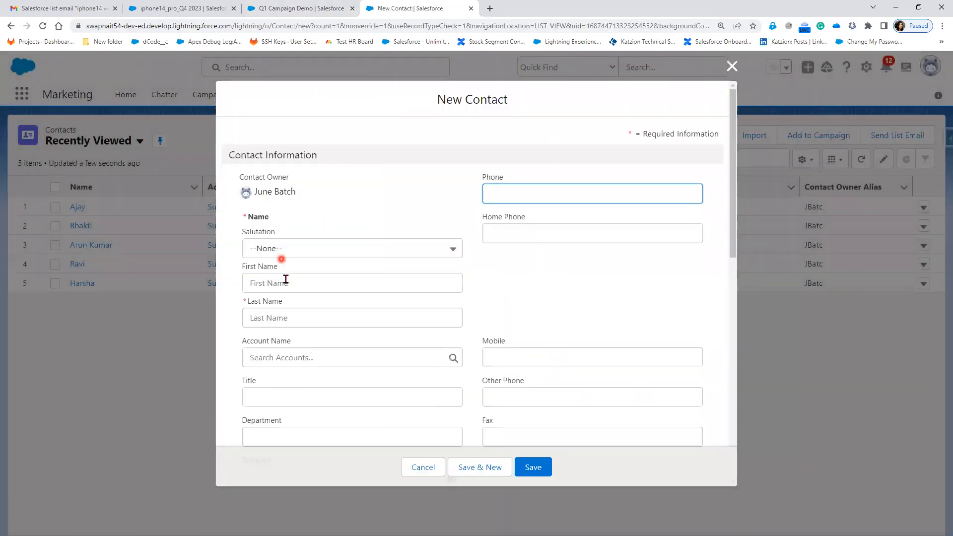
left_click(287, 318)
type("Manjunath")
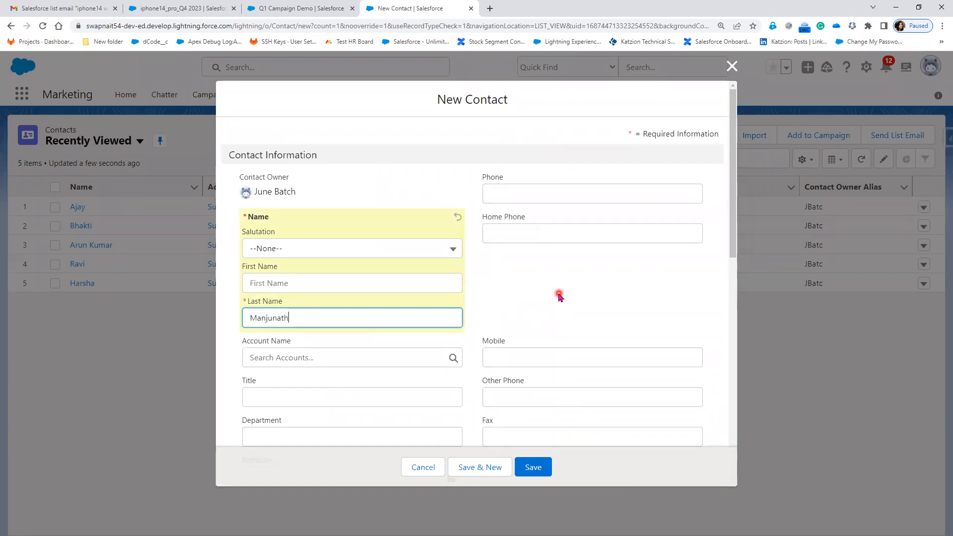
left_click(584, 195)
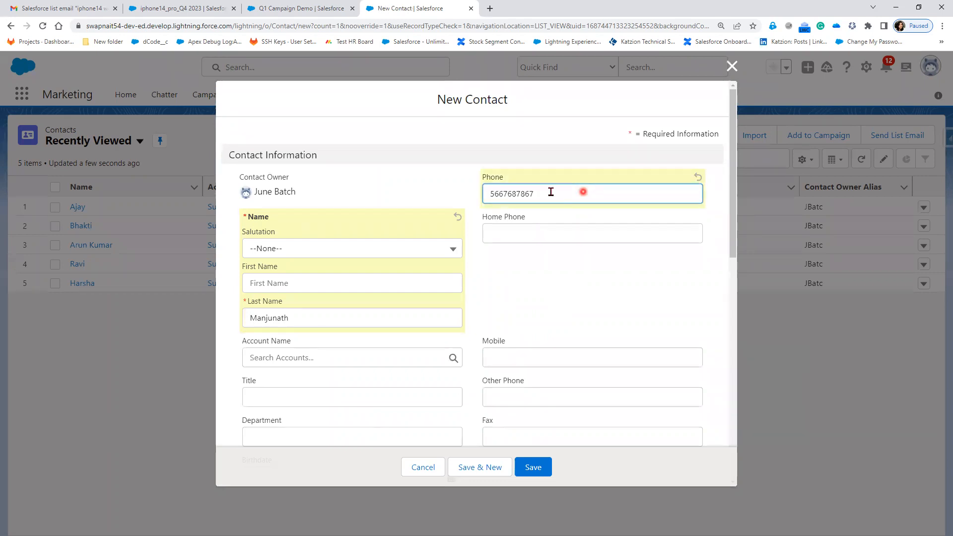
Leave the account name empty, set the new contact's lead source to Web and save the contact
scroll(384, 344, "down", 3)
left_click(346, 212)
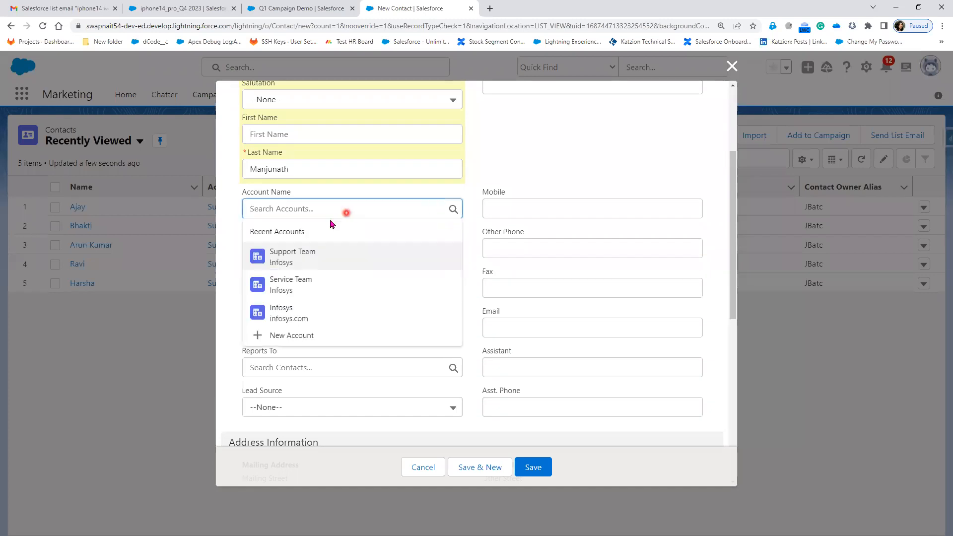
left_click(525, 159)
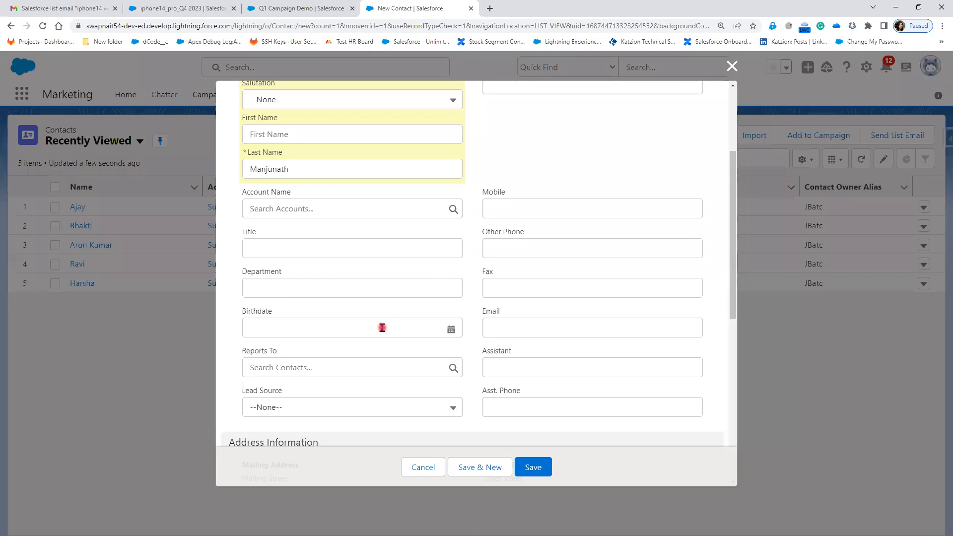
scroll(382, 328, "down", 3)
left_click(310, 260)
left_click(270, 308)
scroll(400, 364, "down", 5)
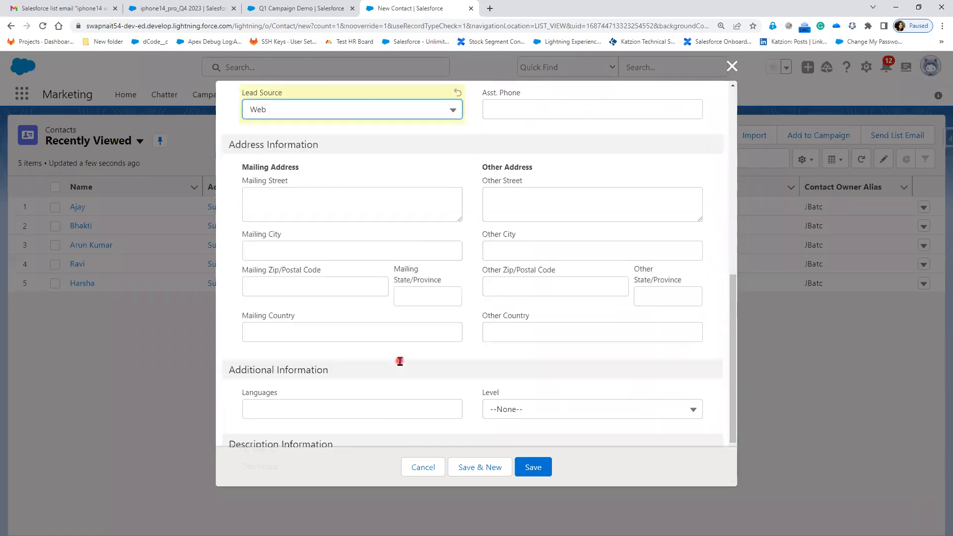
left_click(534, 468)
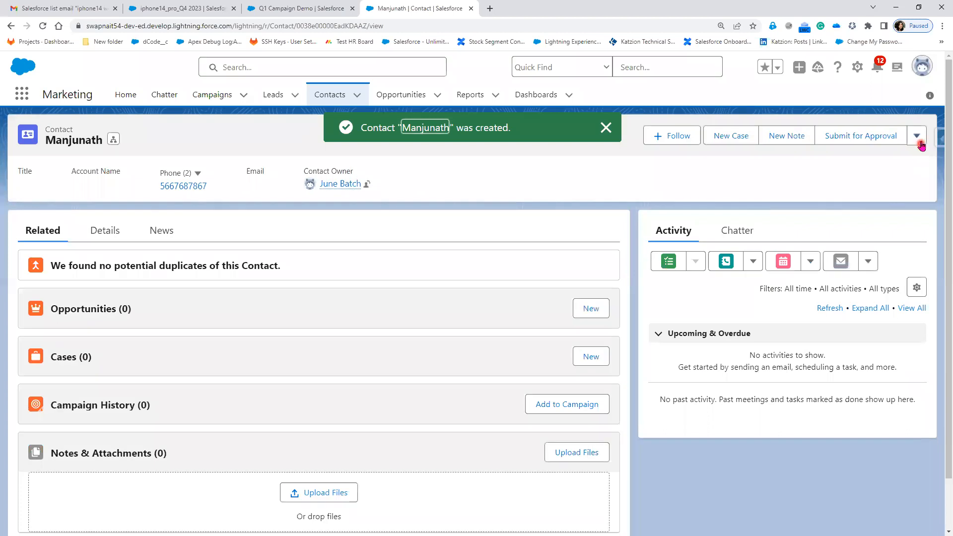
Clone the saved contact, replace its name with the second homework contact's first and last name, and save the copy
left_click(918, 139)
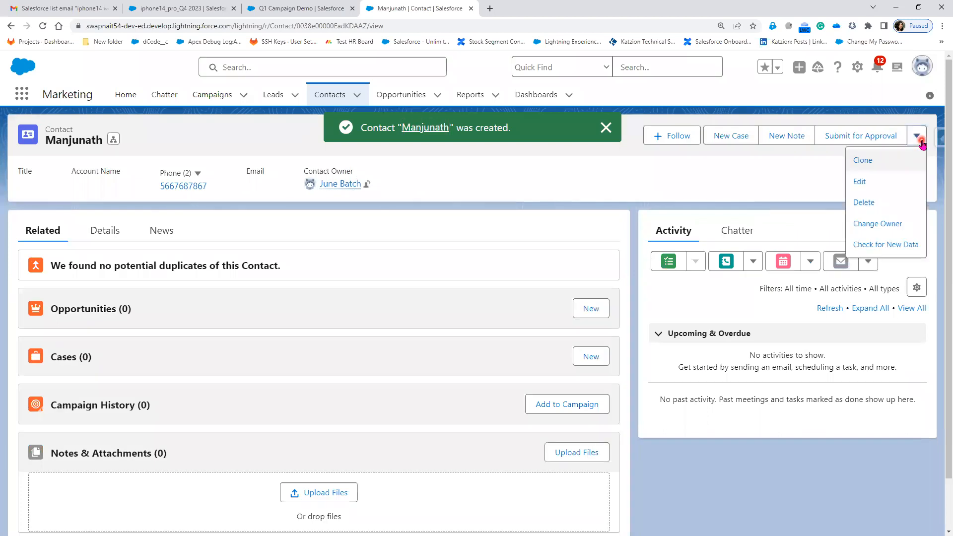
left_click(890, 164)
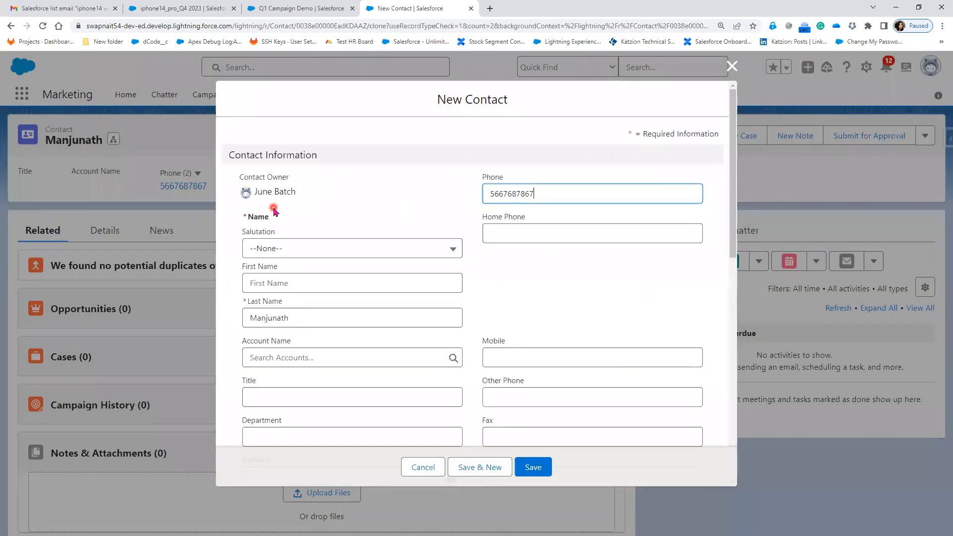
left_click_drag(300, 323, 223, 319)
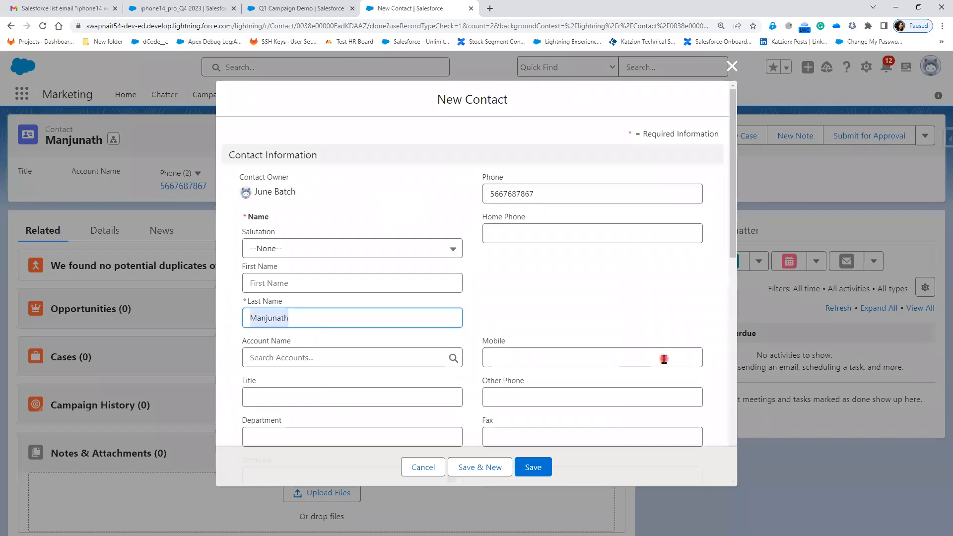
key("BackSpace")
left_click(343, 281)
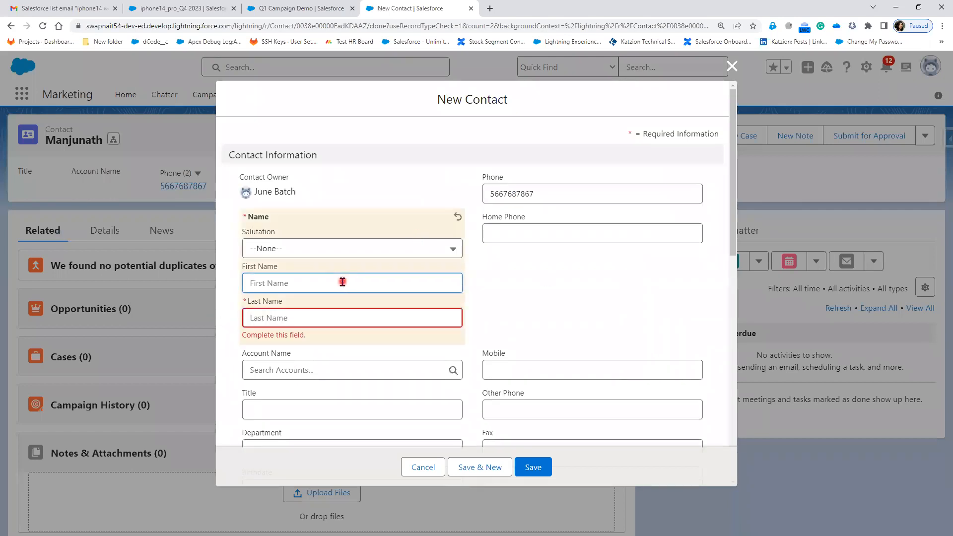
type("Uday")
left_click(308, 315)
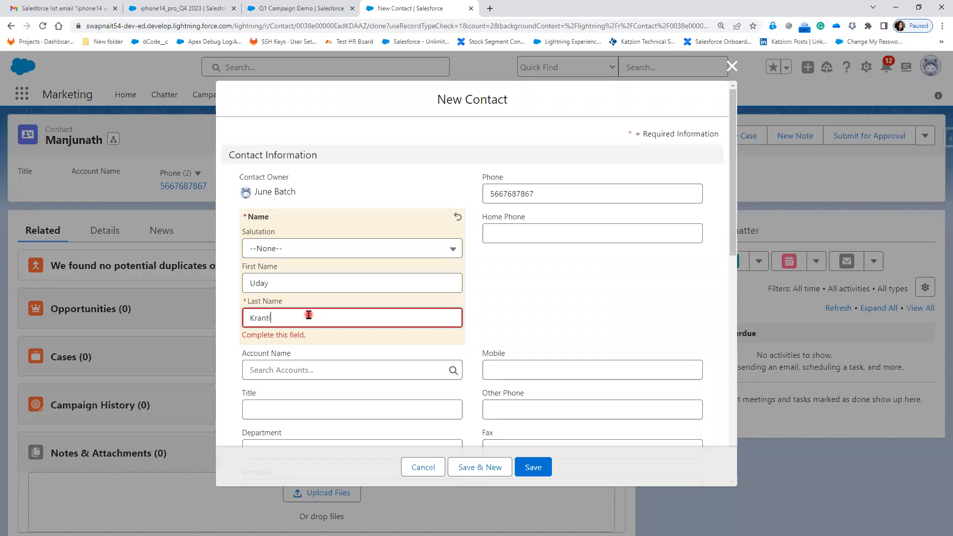
left_click(614, 316)
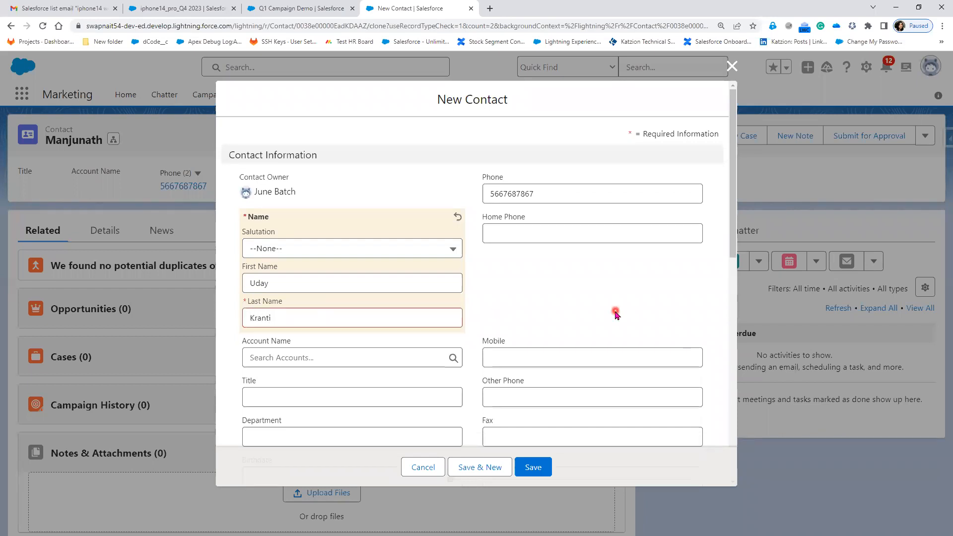
left_click(536, 467)
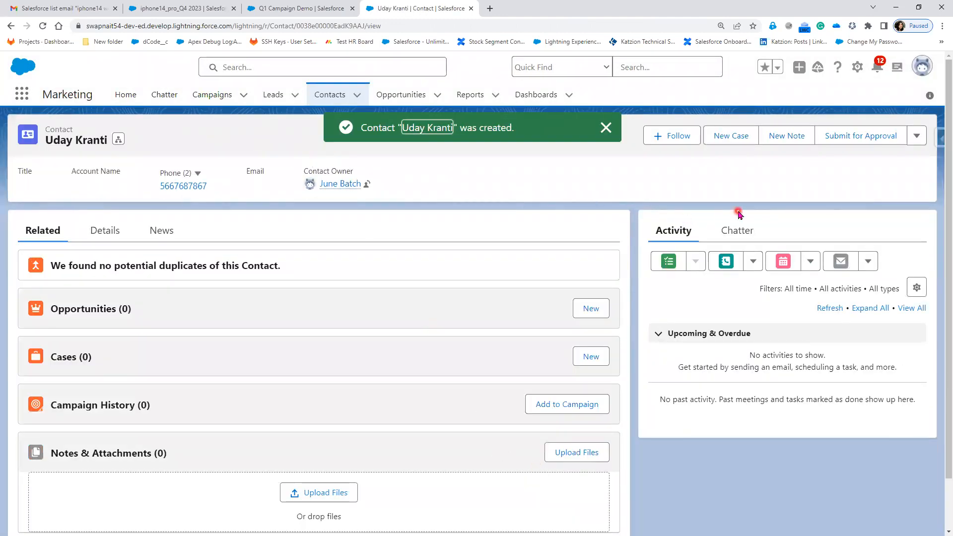
left_click(343, 99)
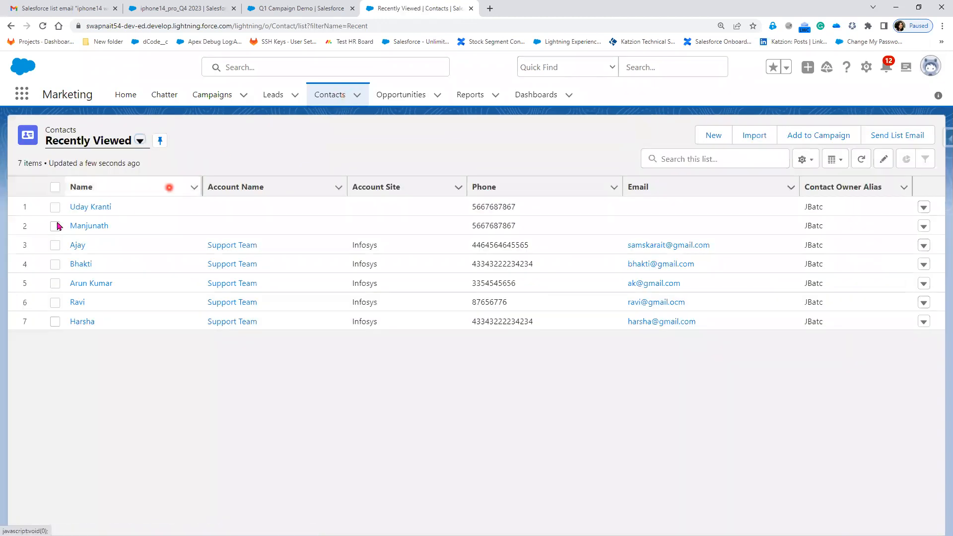
left_click(55, 226)
left_click(57, 208)
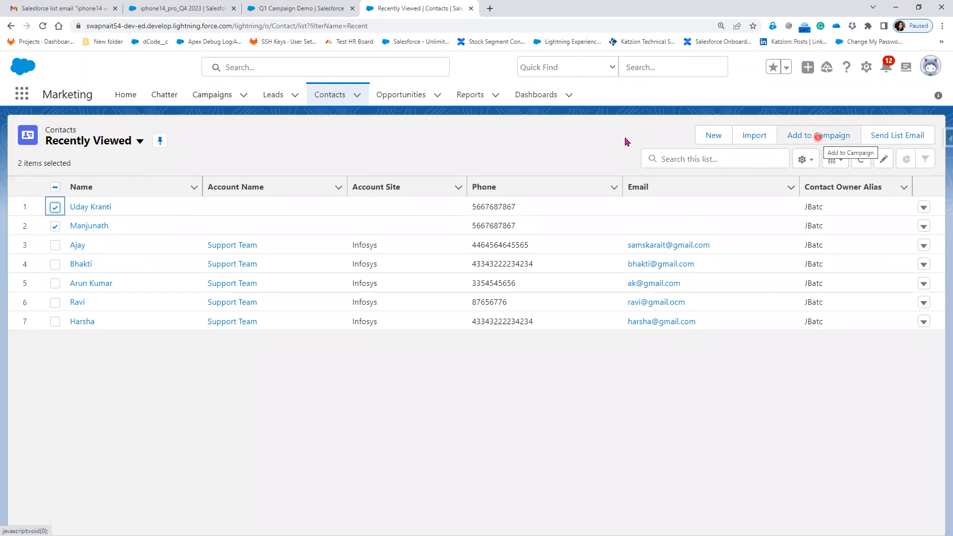
Open the Q1 Campaign Demo campaign and add the two newly created contacts as members with status Sent, keeping existing member statuses
left_click(204, 96)
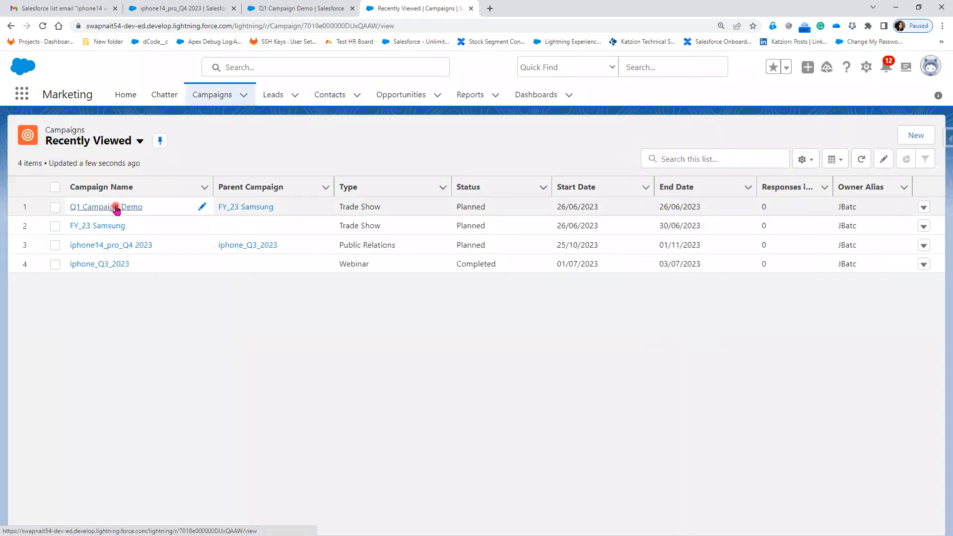
left_click(116, 208)
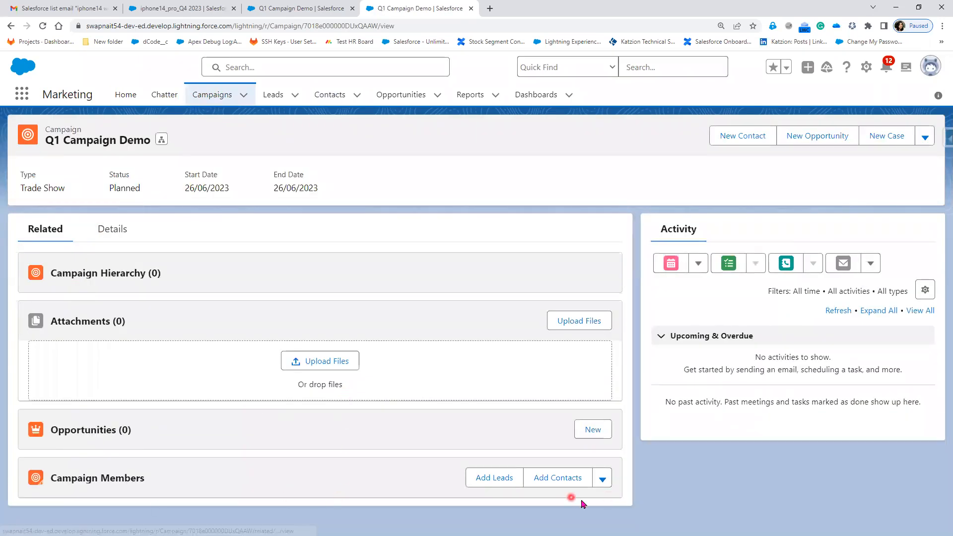
left_click(603, 480)
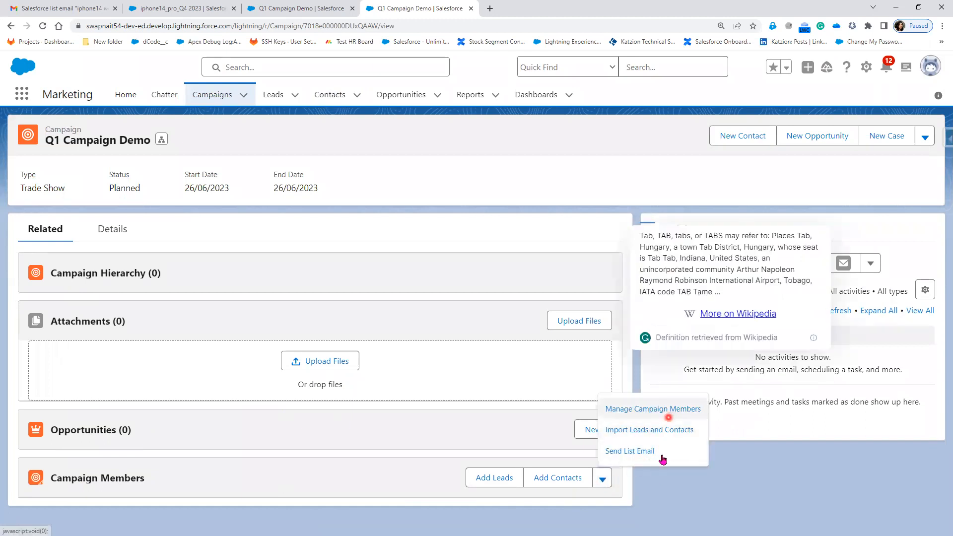
left_click(556, 484)
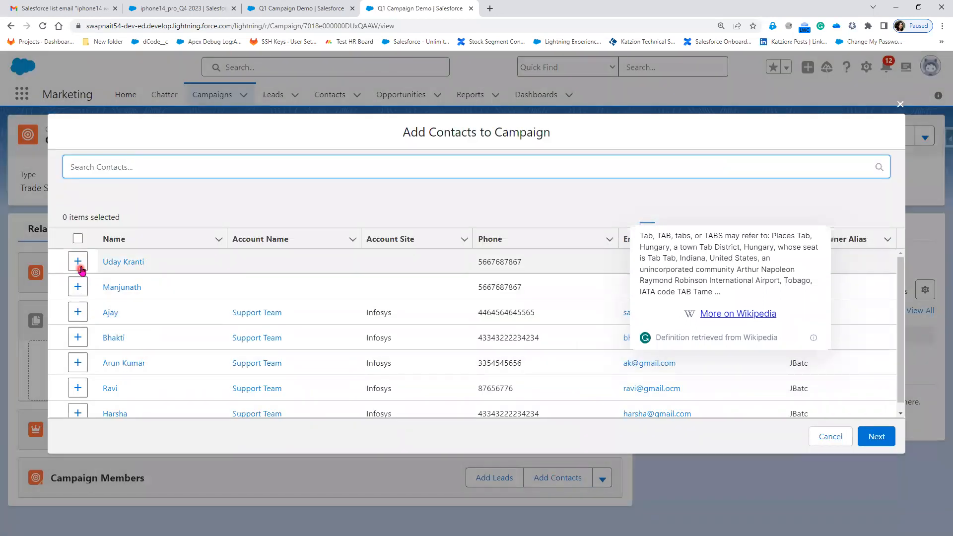
left_click(78, 262)
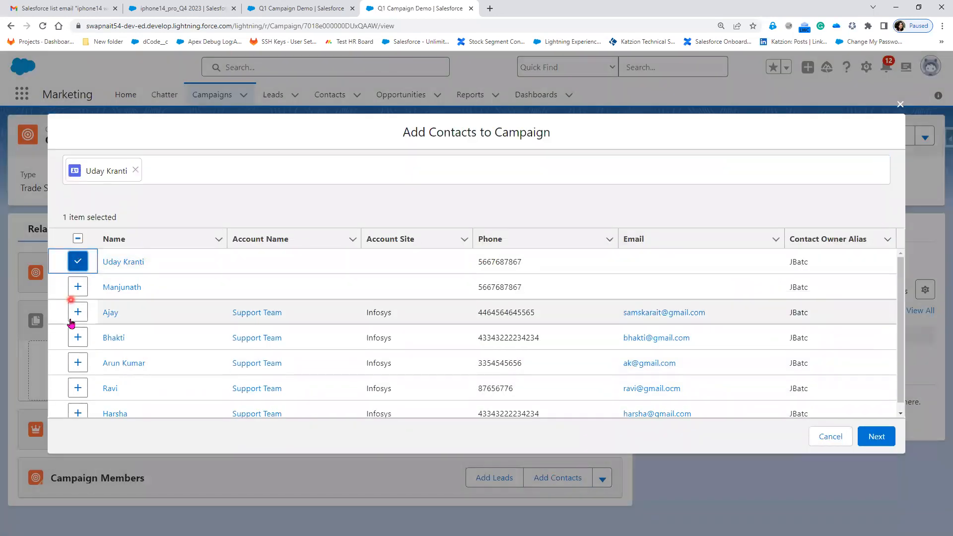
left_click(78, 287)
left_click(875, 439)
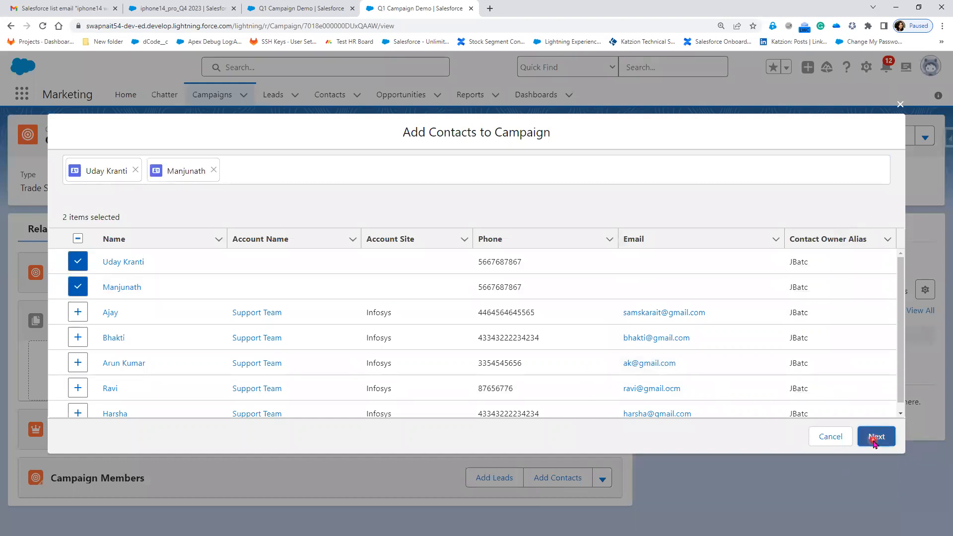
left_click(649, 405)
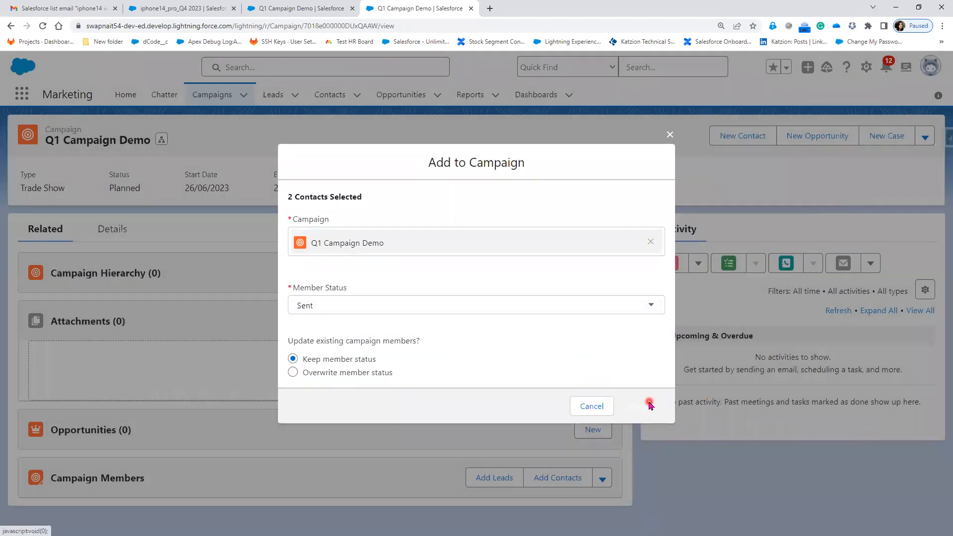
scroll(308, 413, "down", 4)
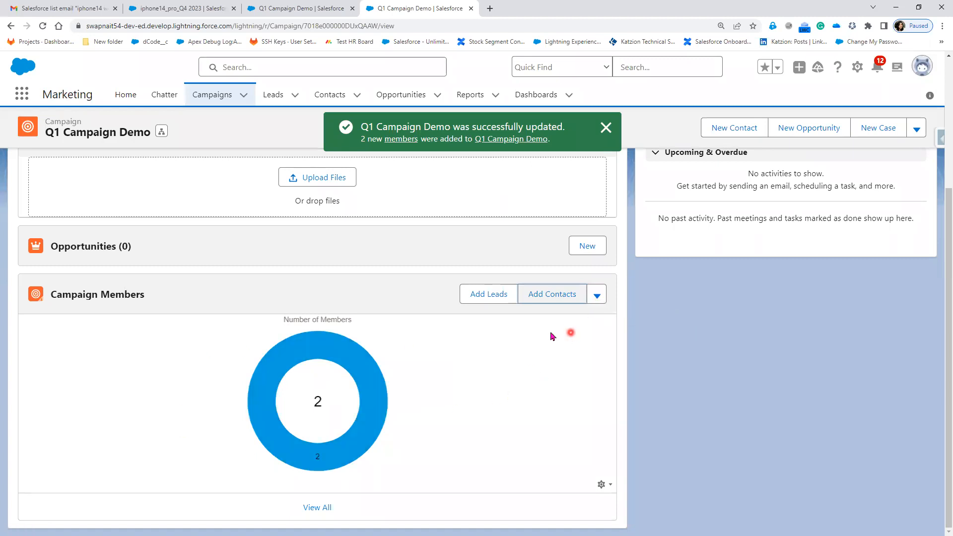
Show all members of the Q1 Campaign Demo campaign and open the first member's record in a separate browser tab
left_click(305, 10)
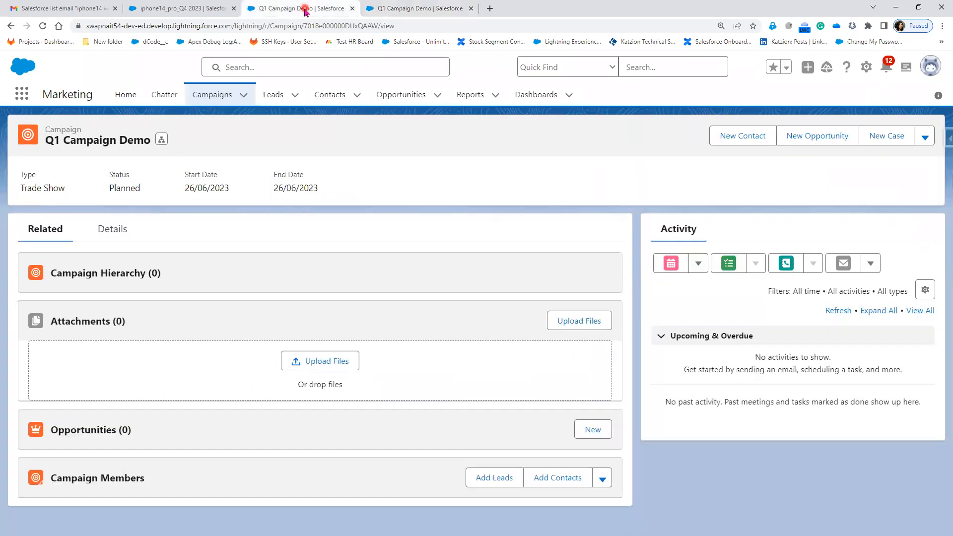
left_click(377, 8)
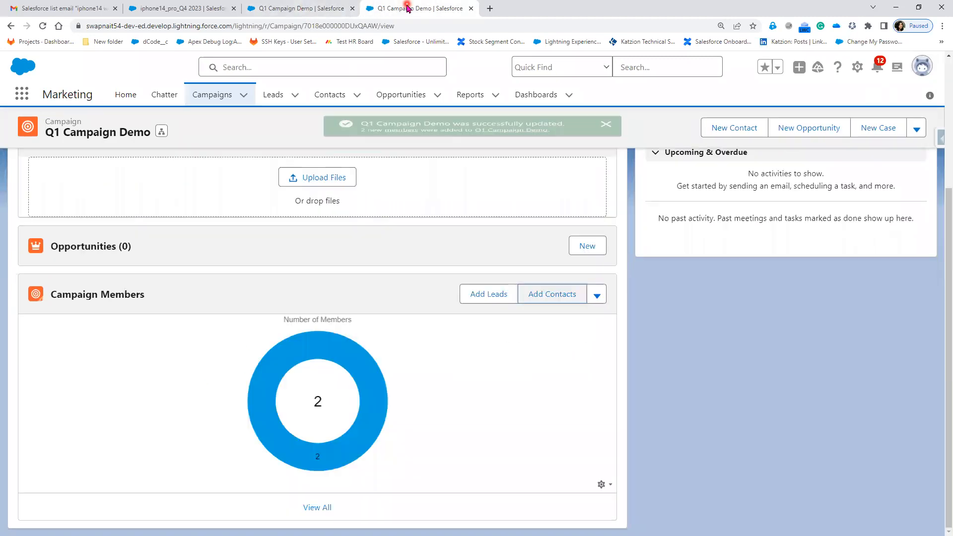
left_click(317, 508)
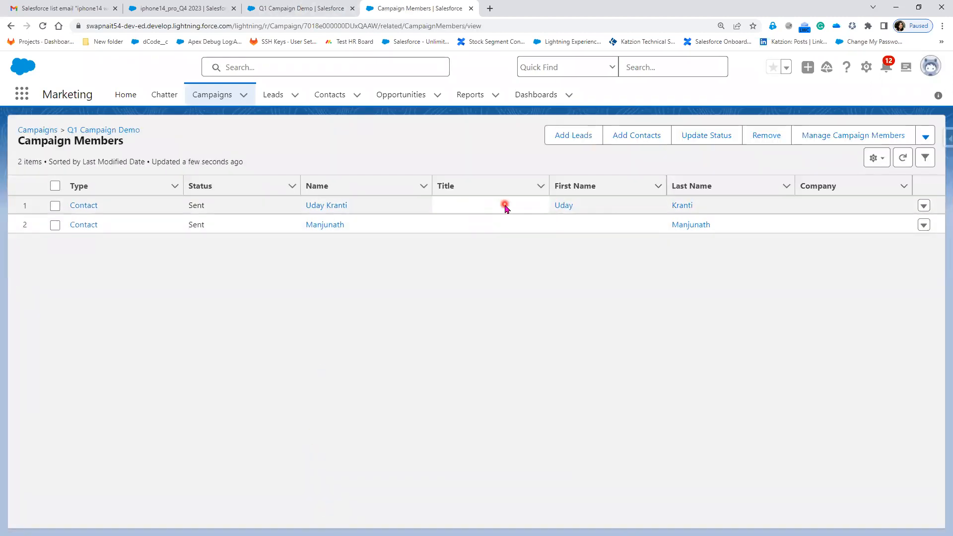
right_click(339, 205)
left_click(394, 213)
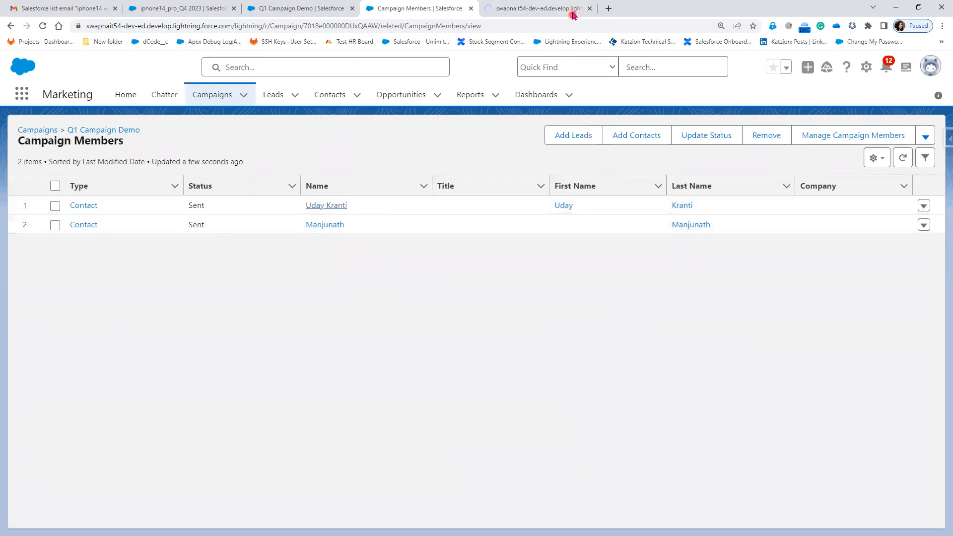
left_click(547, 7)
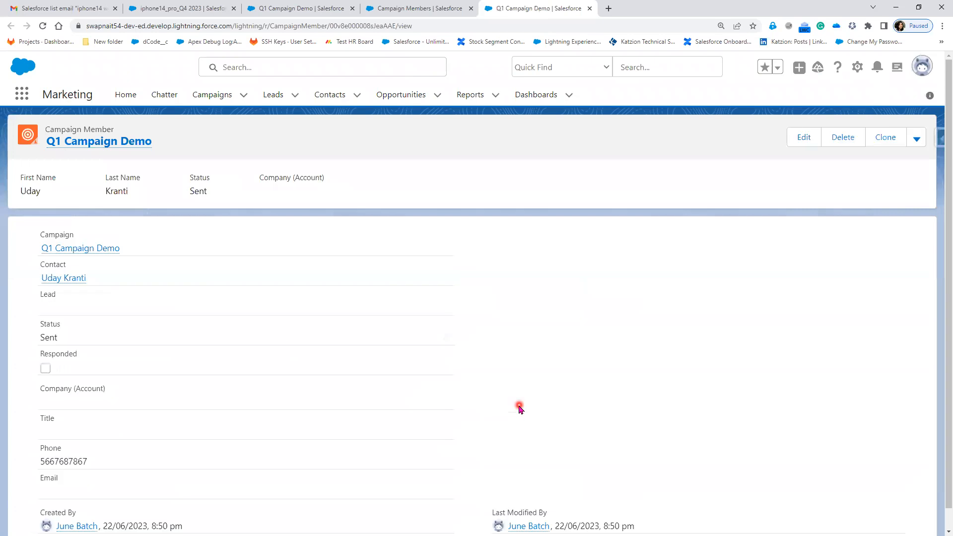
Open the contact linked to this campaign member, fill in the contact's email address in its details and save
left_click(73, 277)
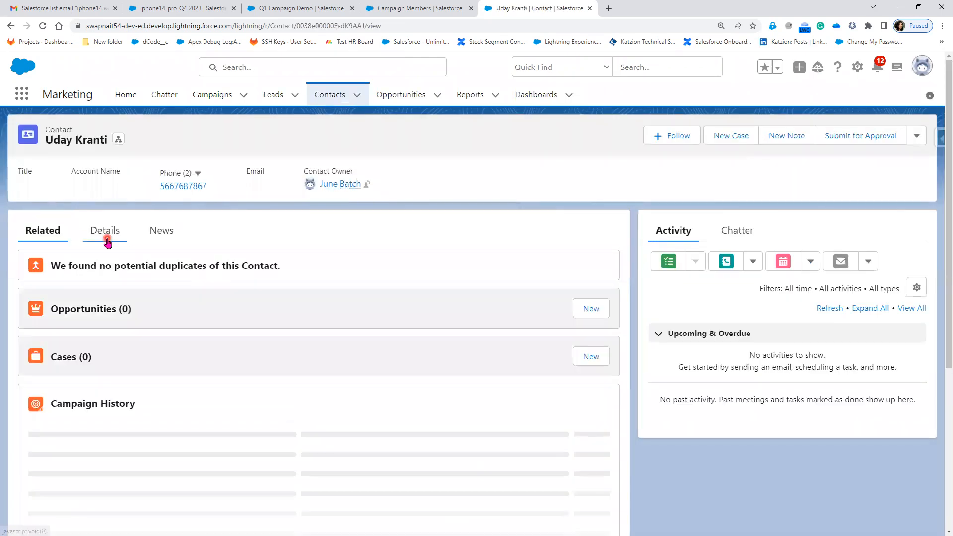
left_click(104, 232)
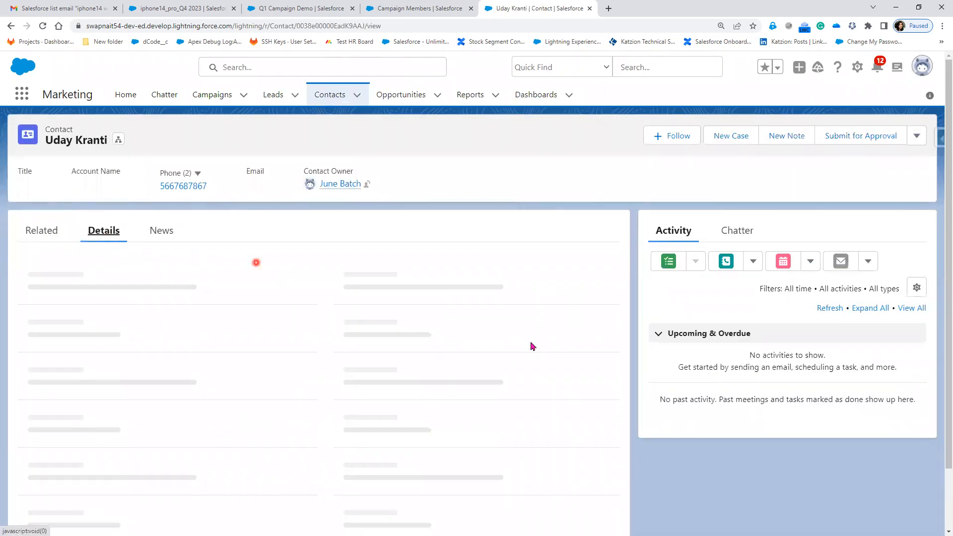
scroll(474, 423, "down", 1)
left_click(603, 377)
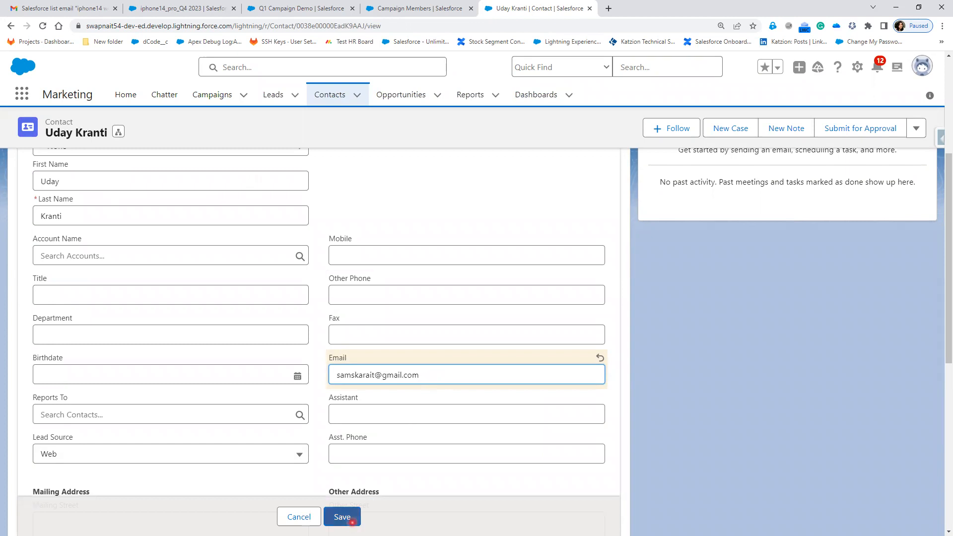
left_click(351, 519)
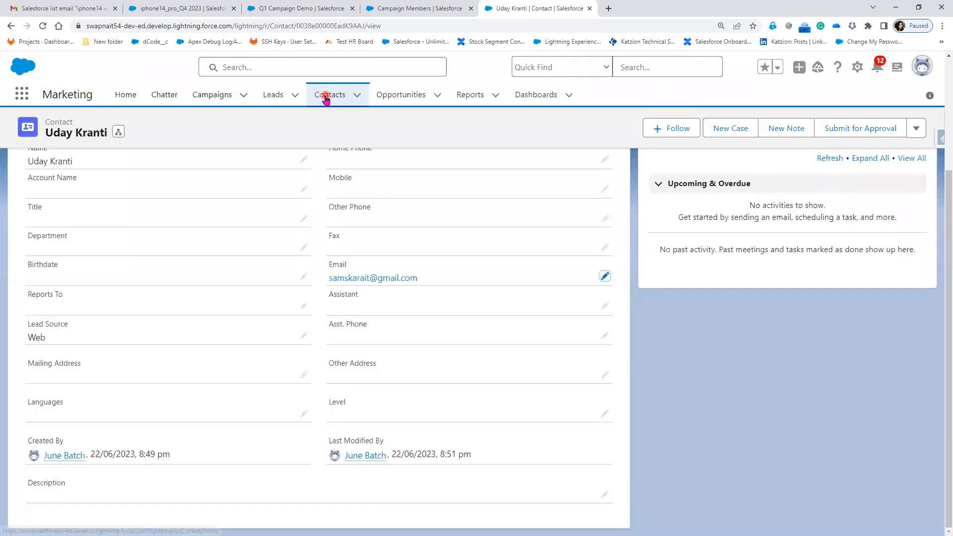
Go to the recently viewed Contacts list and copy the email address of the Support Team contact in the second row
left_click(326, 96)
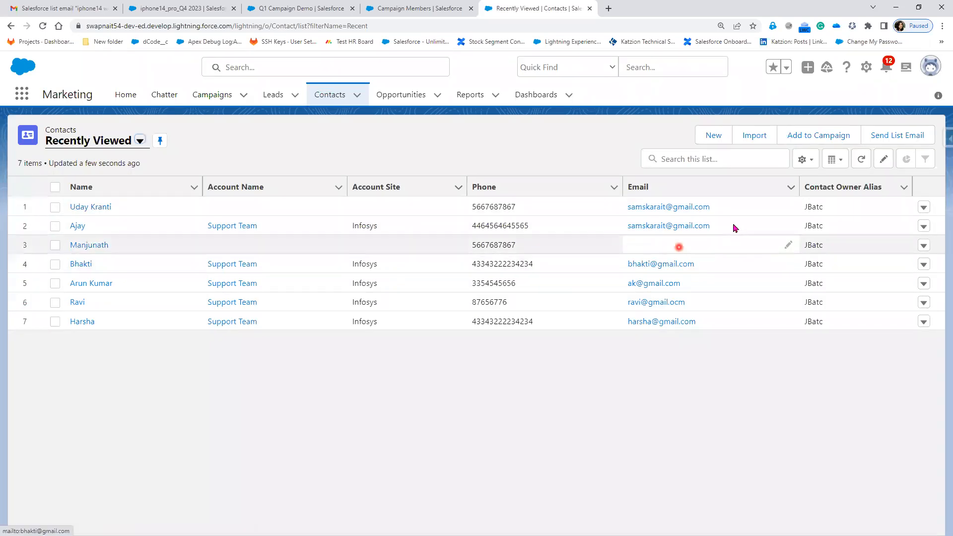
left_click(791, 226)
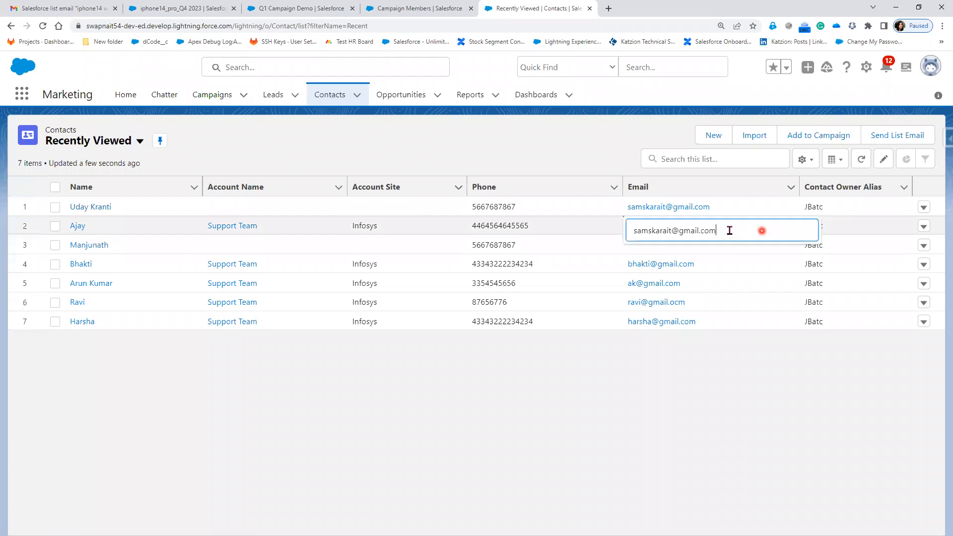
left_click(611, 233)
left_click_drag(715, 226, 613, 232)
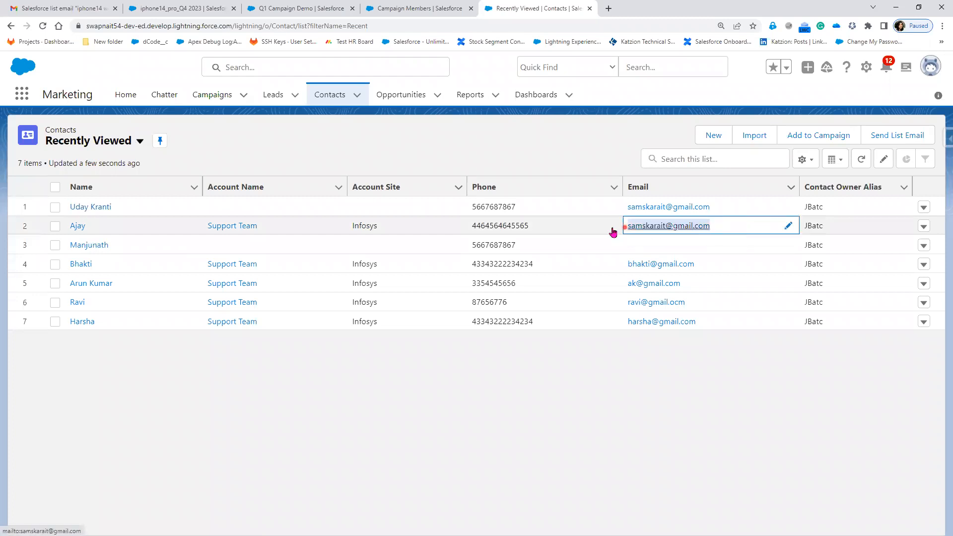
right_click(657, 227)
left_click(697, 303)
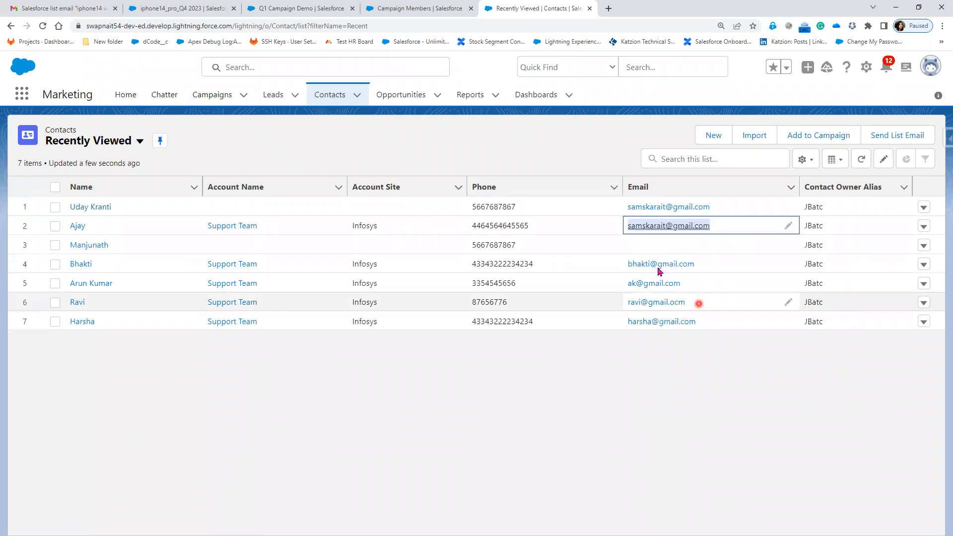
Paste the copied email address into the empty email field of the third-row contact and save the list changes
double_click(669, 243)
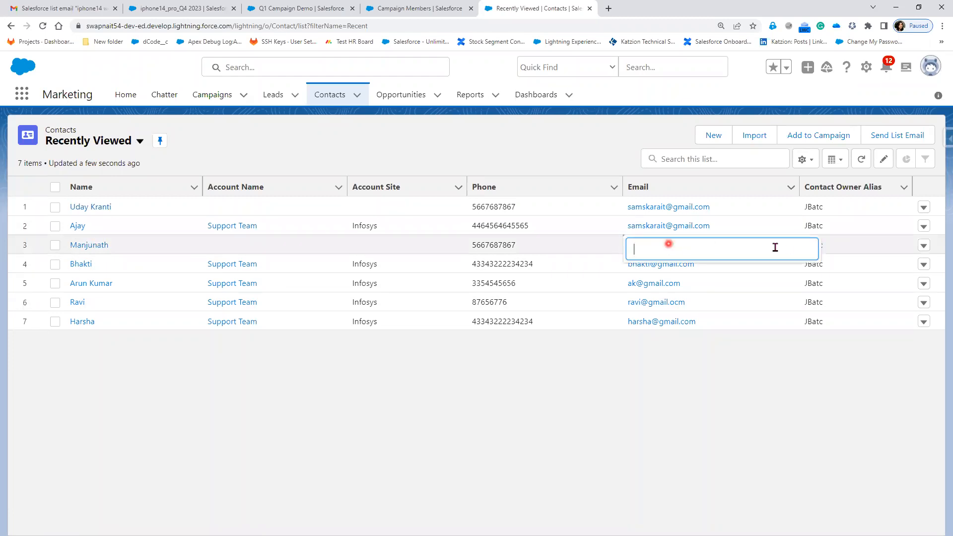
left_click(523, 450)
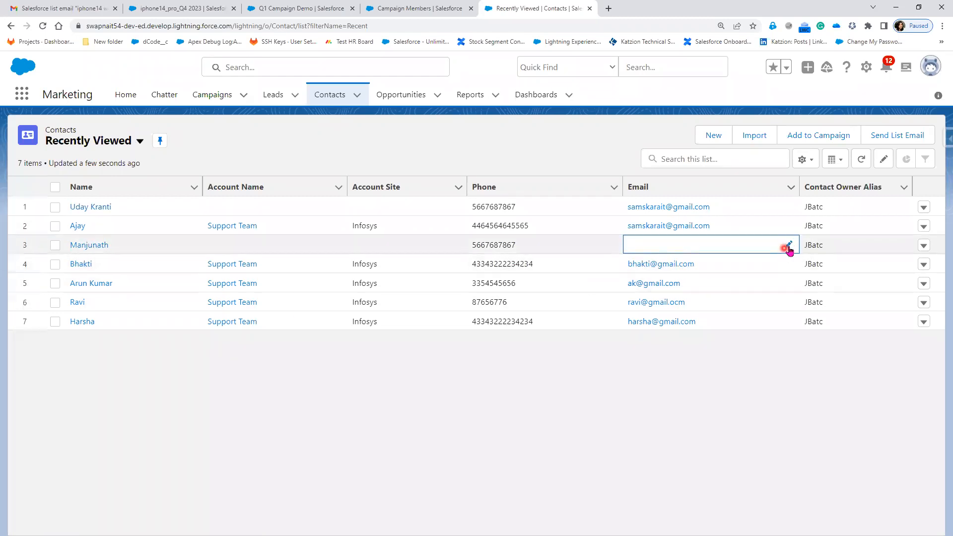
double_click(732, 248)
key("ctrl+v")
left_click(682, 398)
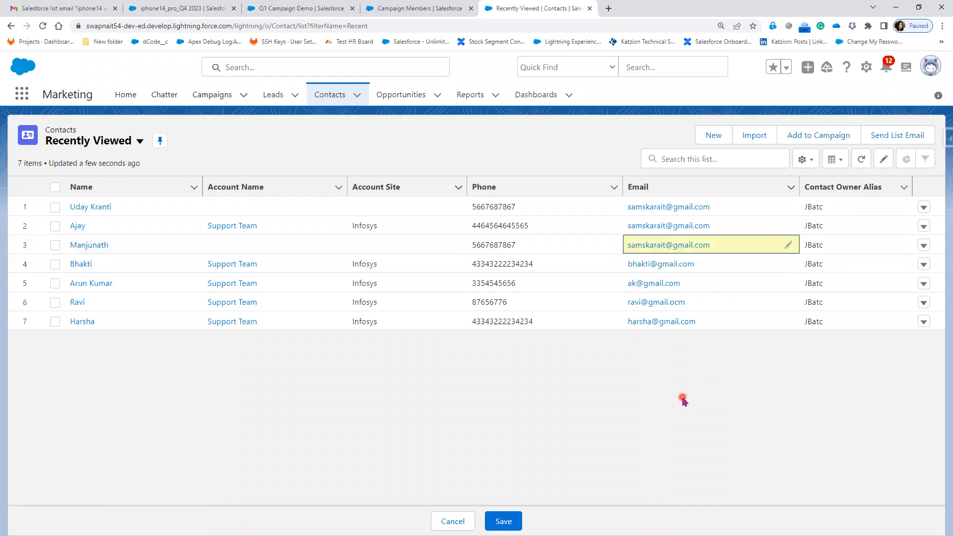
left_click(503, 521)
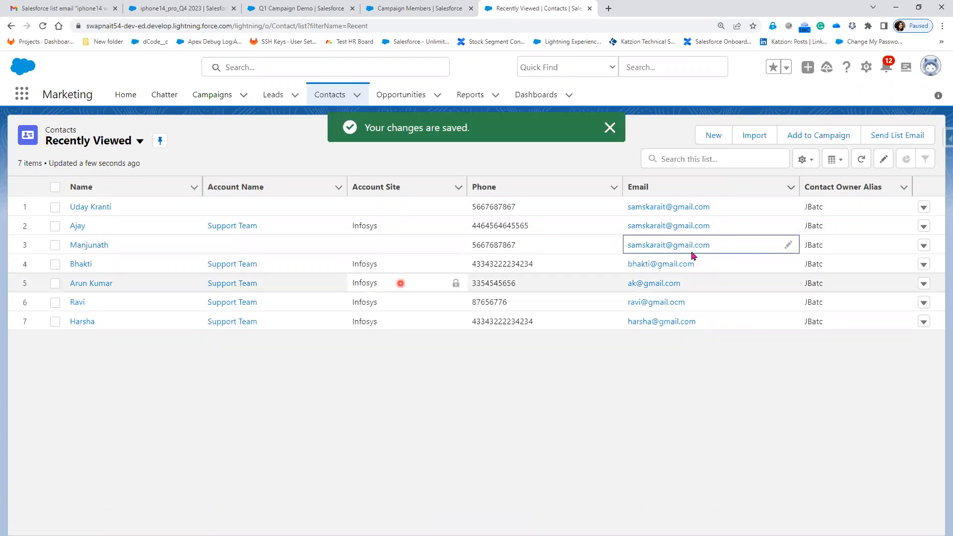
Return to the Q1 Campaign Demo campaign, start a list email to its members, and switch to the homework slide in PowerPoint
left_click(409, 8)
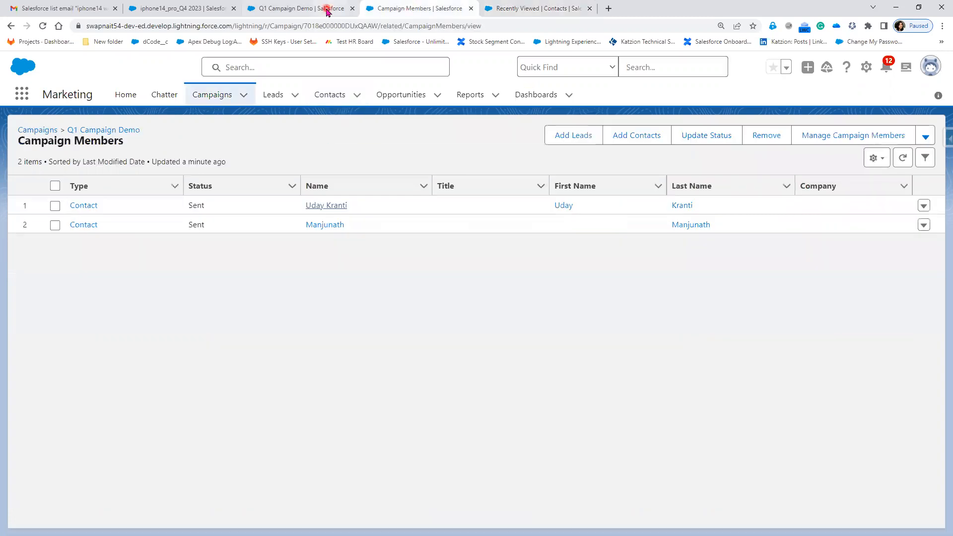
left_click(11, 26)
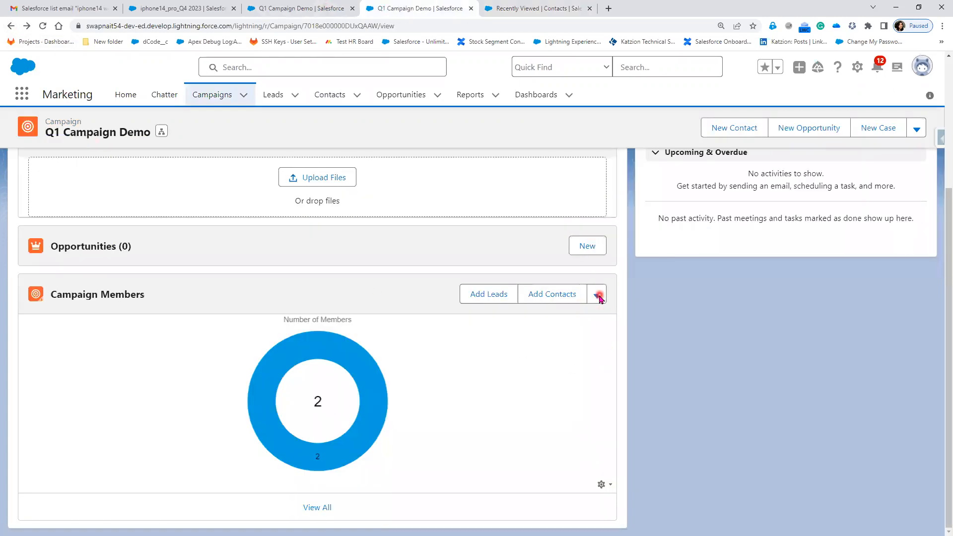
left_click(599, 297)
left_click(638, 368)
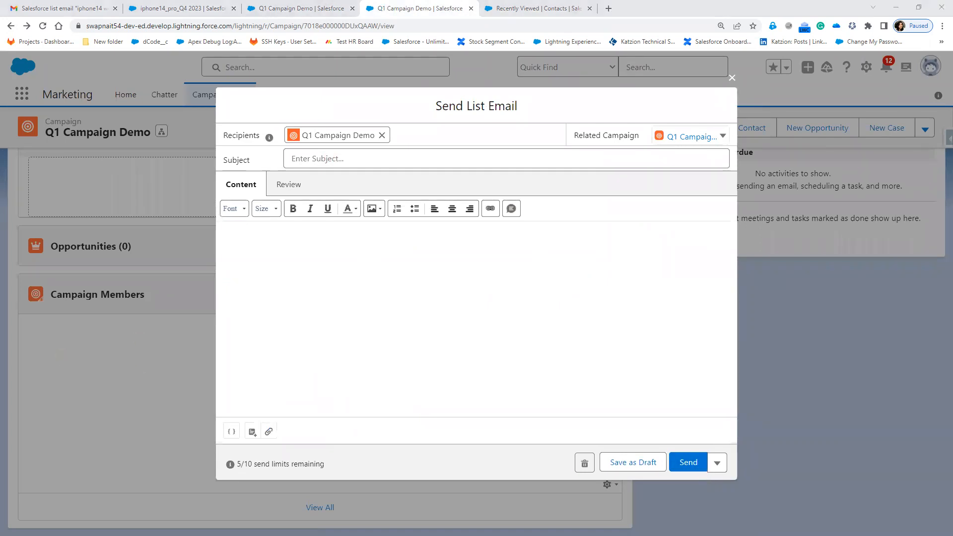
key("alt+Tab")
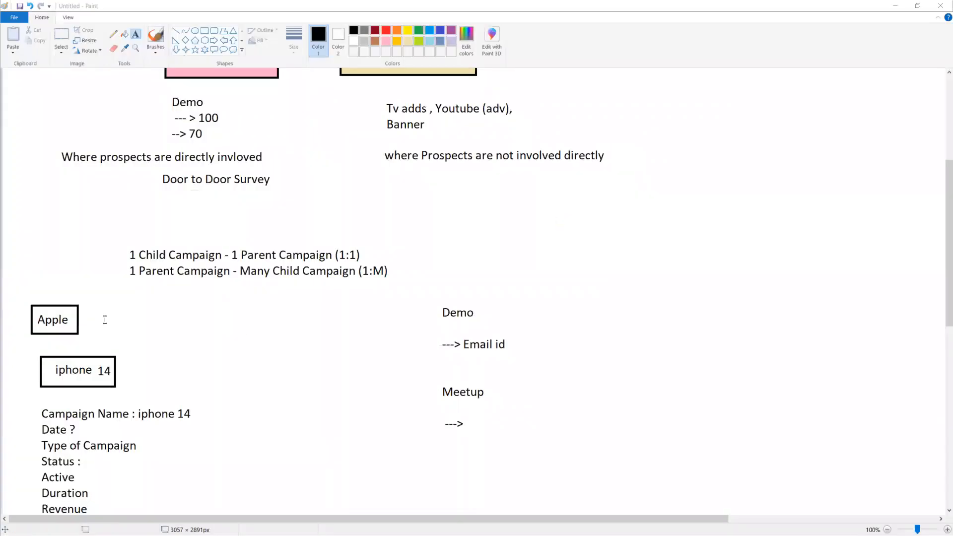
key("alt+Tab")
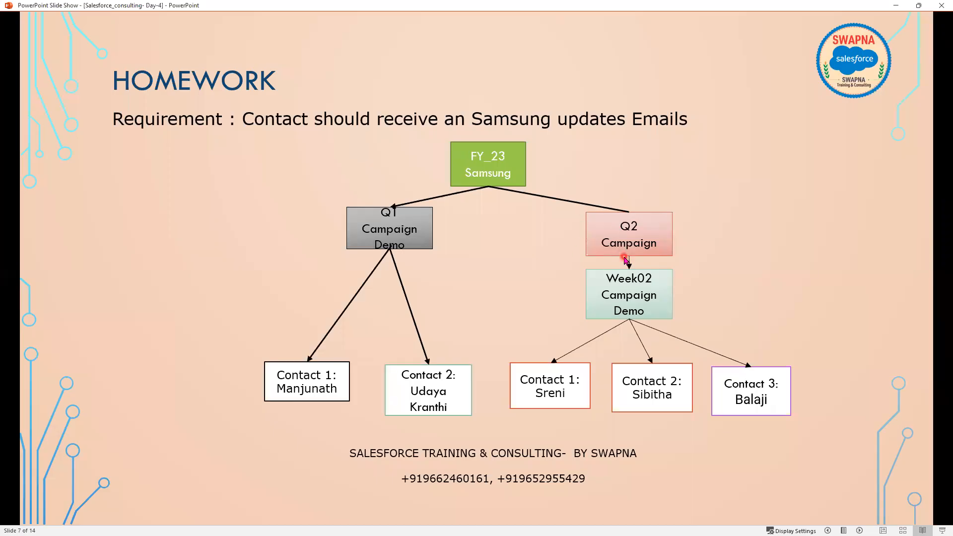